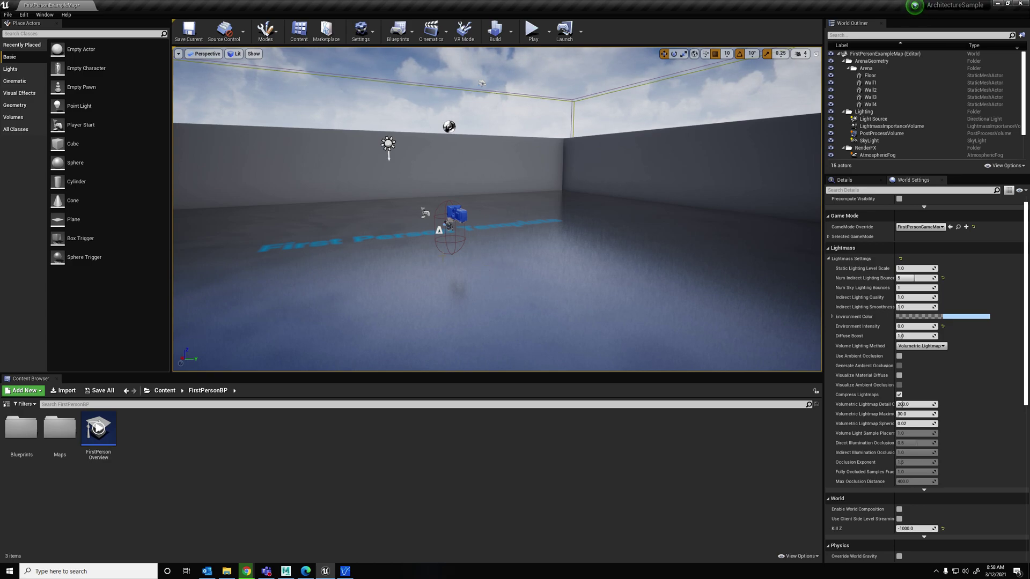
Play-test the first-person level in the editor viewport and stop the session
right_drag(456, 209, 804, 231)
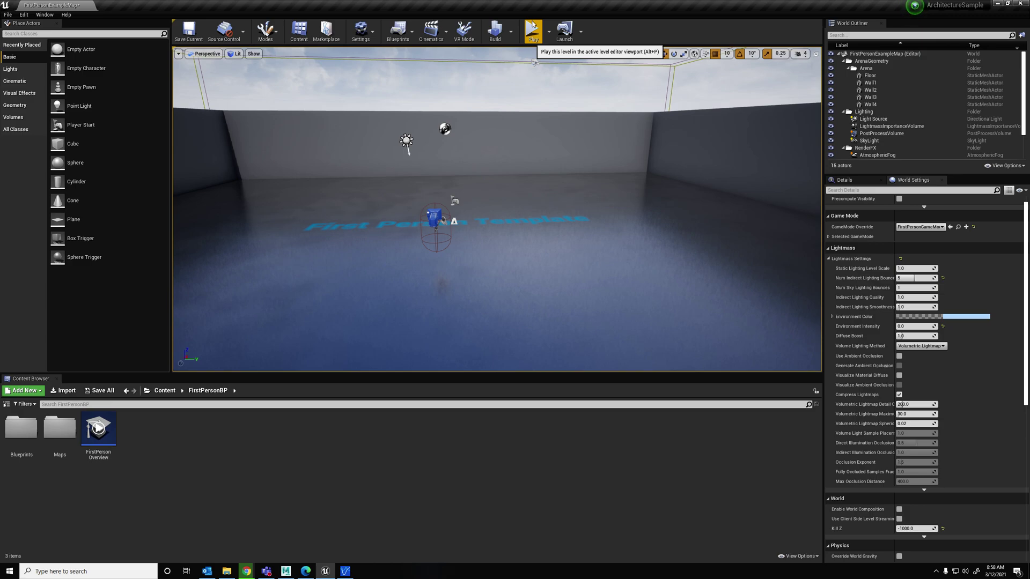
click(532, 28)
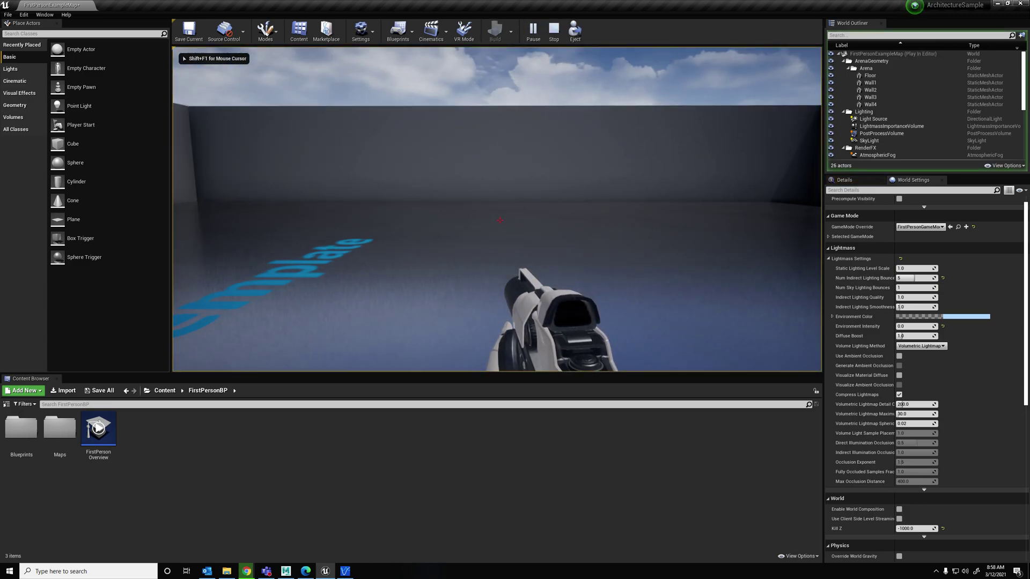
key(Escape)
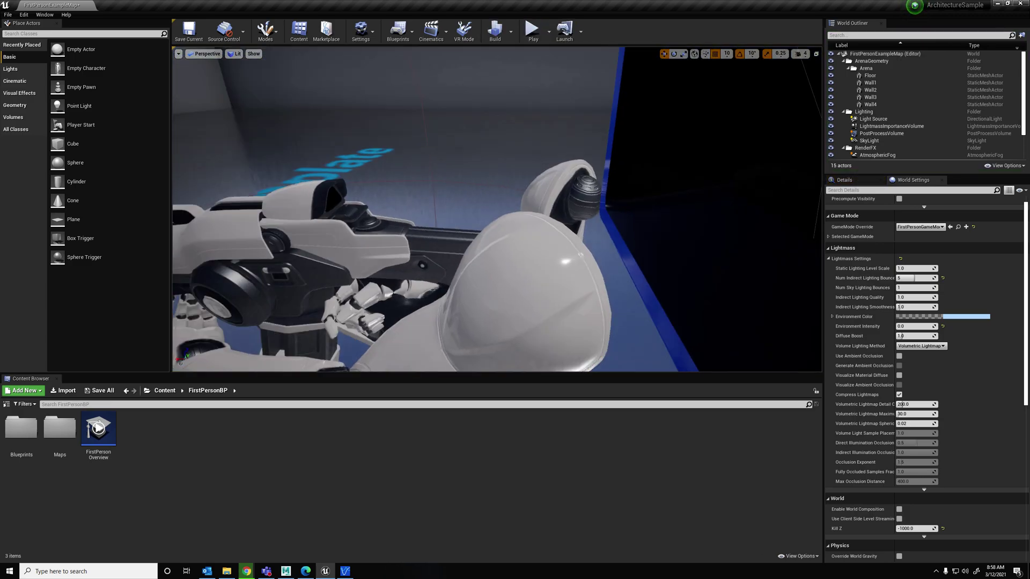
Select the arena's Floor mesh and show its transform and material details
right_drag(497, 209, 818, 155)
key(s)
right_drag(576, 184, 755, 213)
right_drag(577, 184, 588, 204)
right_drag(528, 249, 525, 244)
click(519, 251)
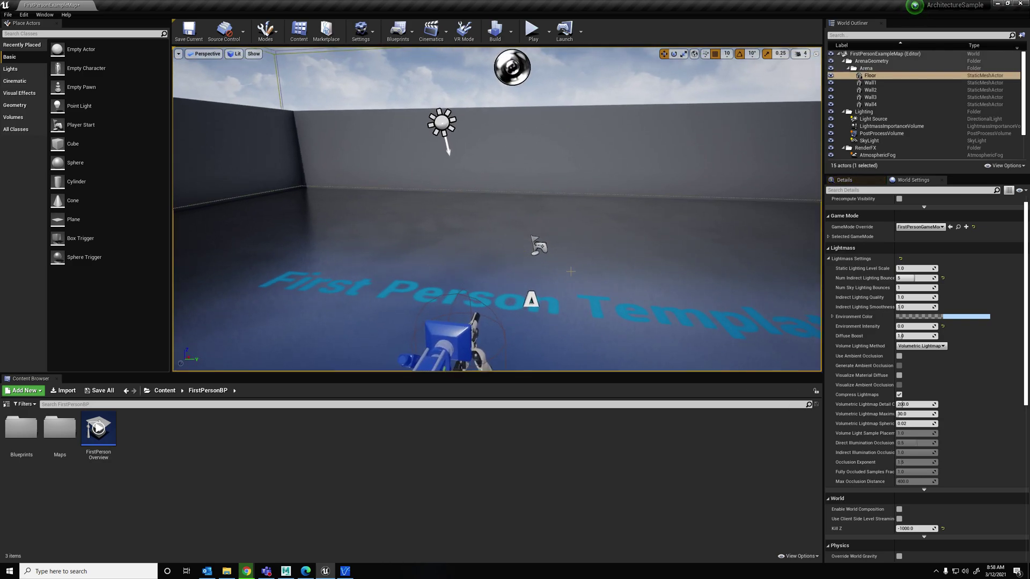
click(840, 183)
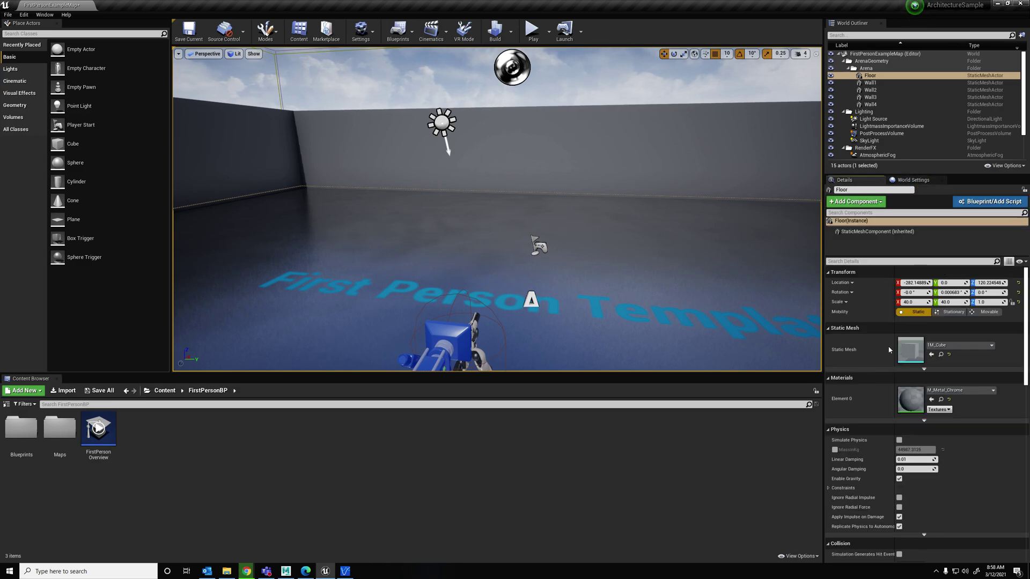
mouse_move(576, 258)
right_down()
mouse_move(629, 265)
mouse_move(566, 265)
mouse_move(584, 274)
right_up()
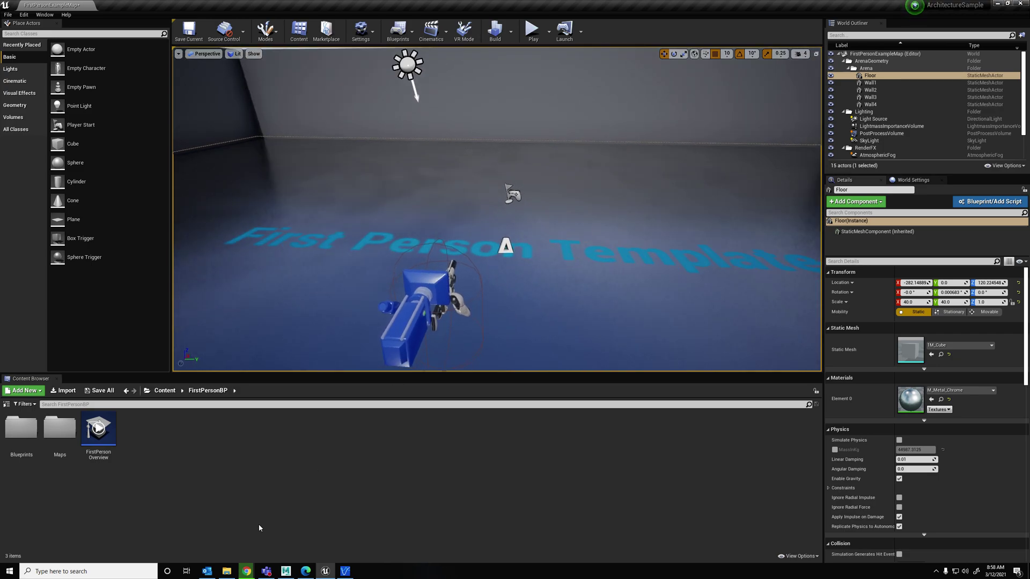
Check the alien ship corridor reference images in the browser and return to the Unreal level
key(alt+Tab)
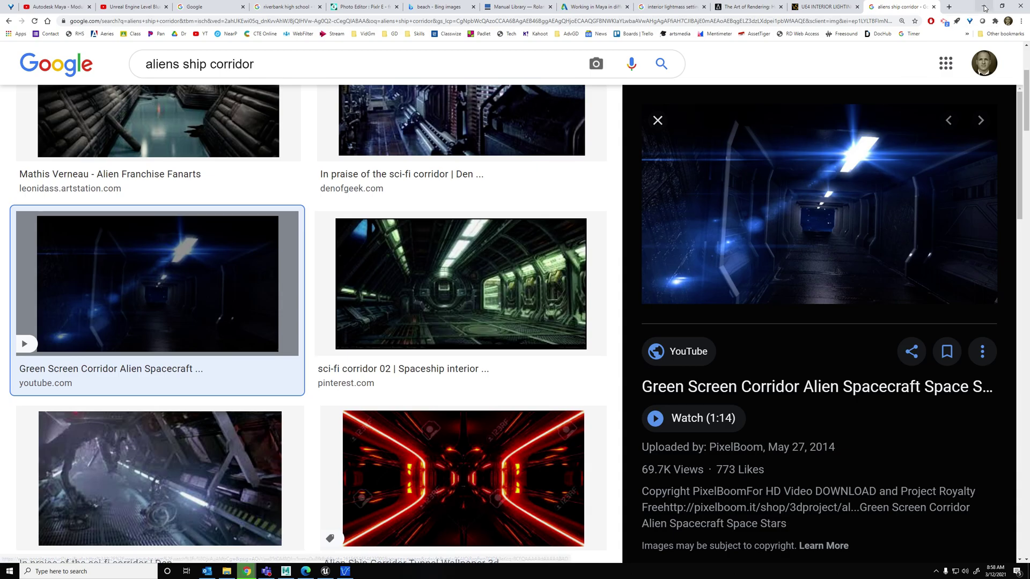
key(alt+Tab)
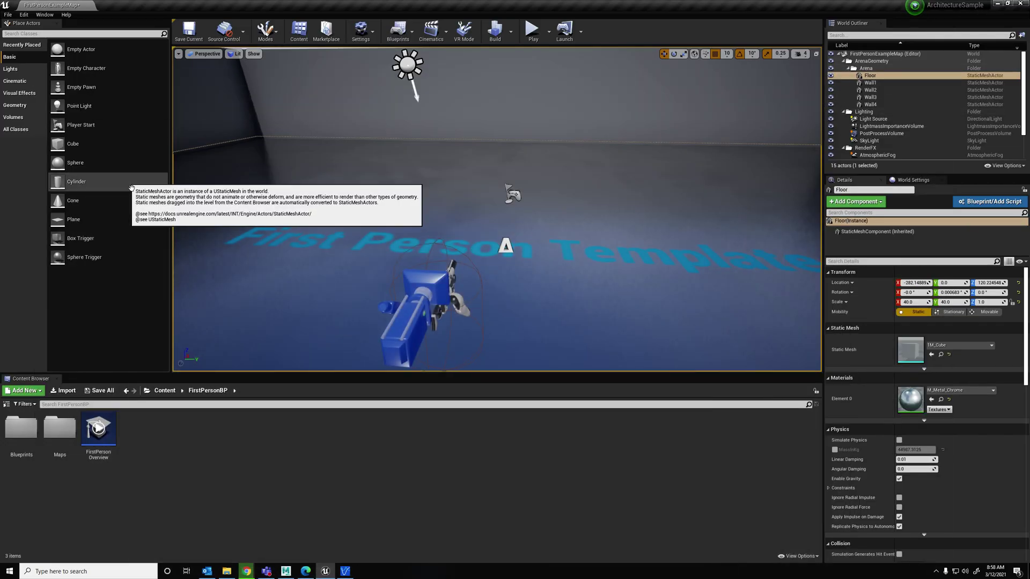
Place the Floor_400x400 mesh from StarterContent's Architecture folder in the arena at about X -170, Y -250, Z 170
click(7, 404)
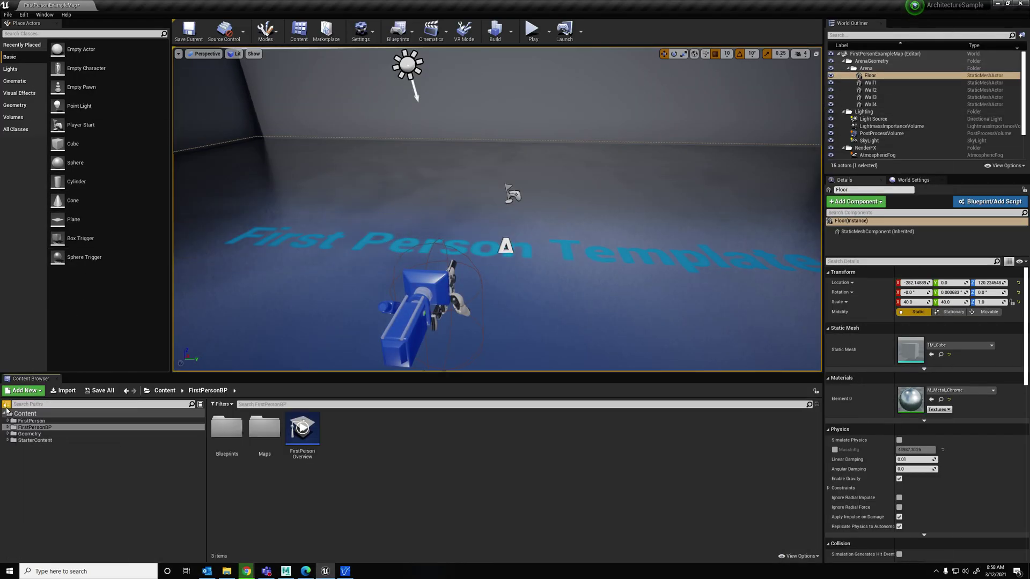
click(7, 434)
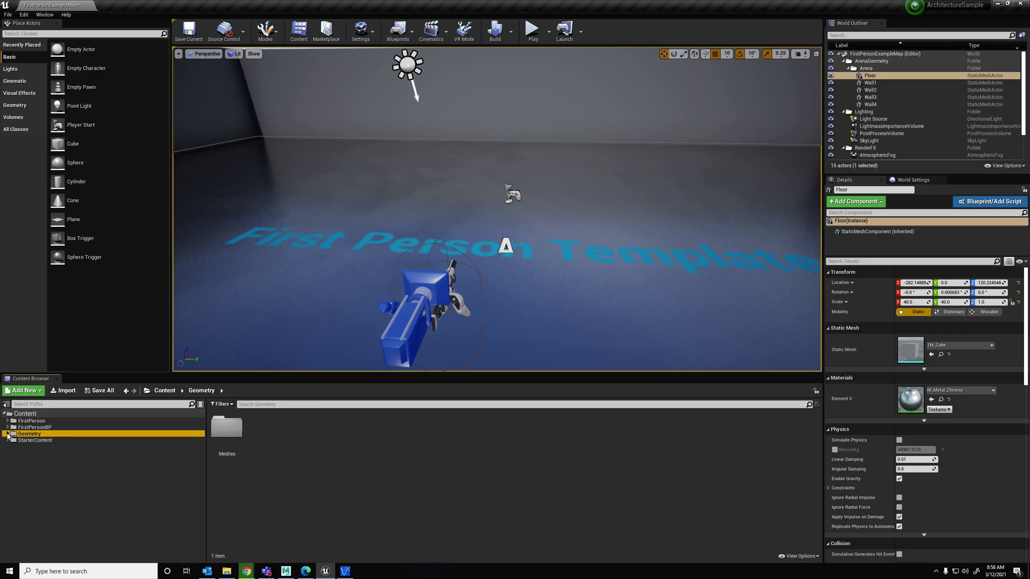
double_click(247, 442)
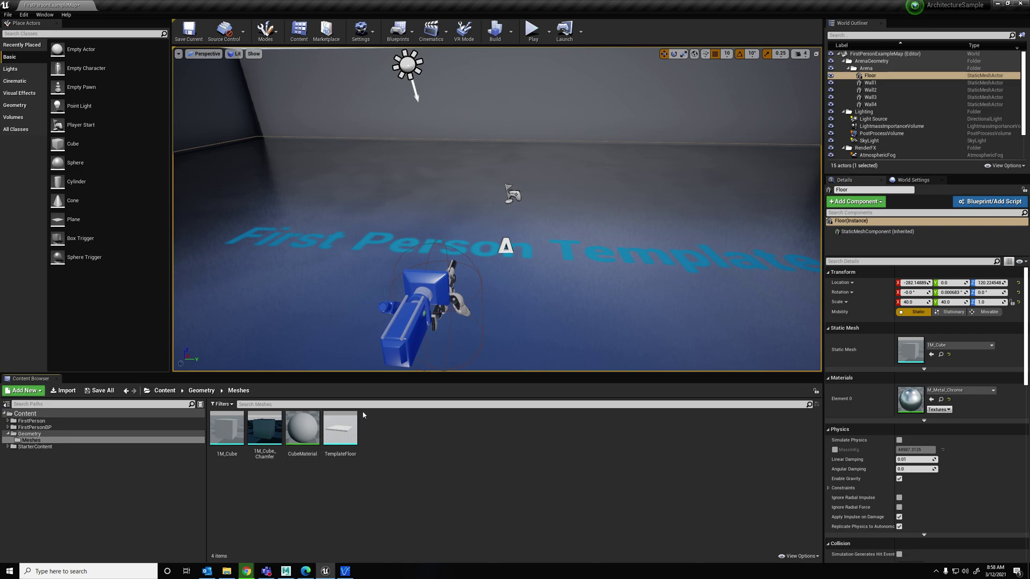
click(8, 446)
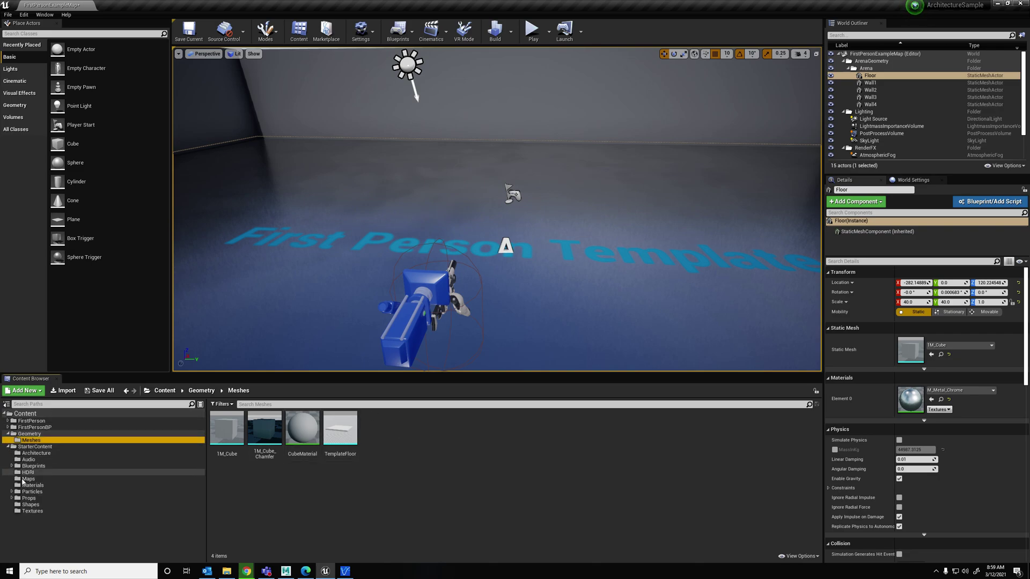
click(34, 453)
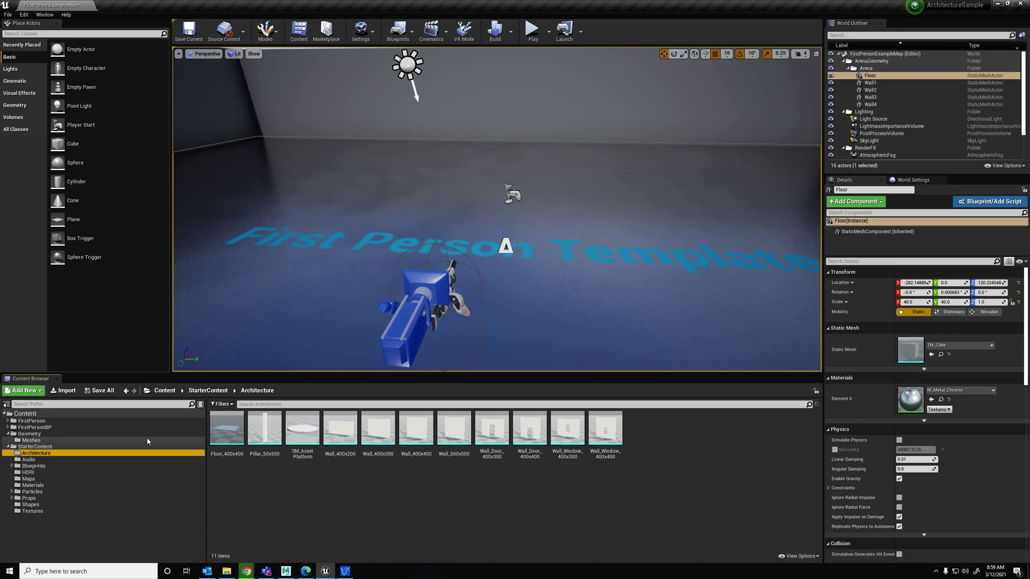
drag(226, 428, 348, 320)
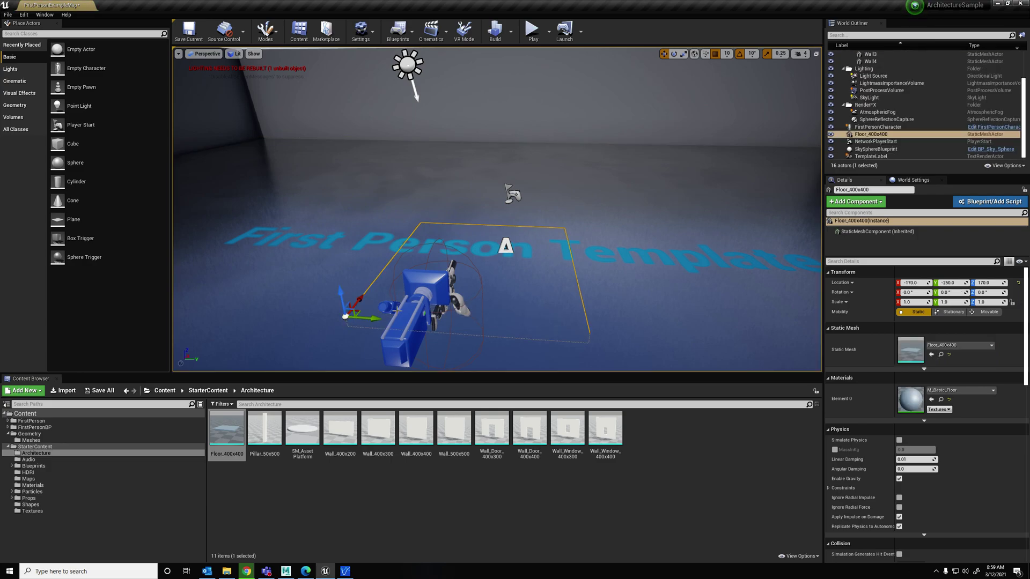
Lower the arena's large Floor mesh to about Z 100 to expose the placed floor tile
key(ctrl+z)
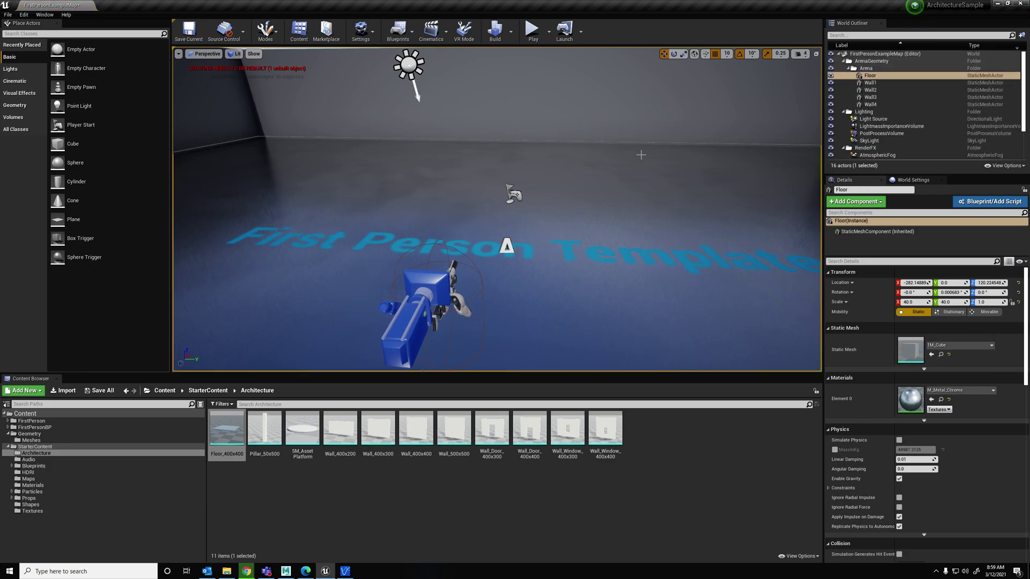
right_drag(526, 177, 145, 143)
right_drag(521, 210, 475, 237)
key(s)
drag(505, 211, 506, 212)
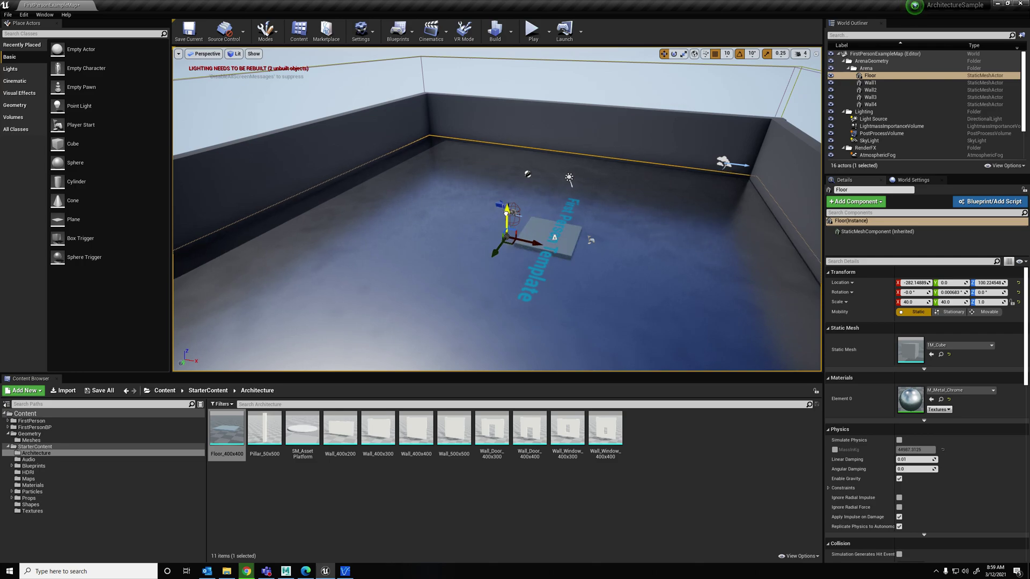
Select the Floor_400x400 tile, play-test the level by walking forward, and stop the session
mouse_move(506, 214)
right_down()
mouse_move(665, 244)
mouse_move(506, 226)
right_up()
key(w)
key(a)
key(s)
click(501, 240)
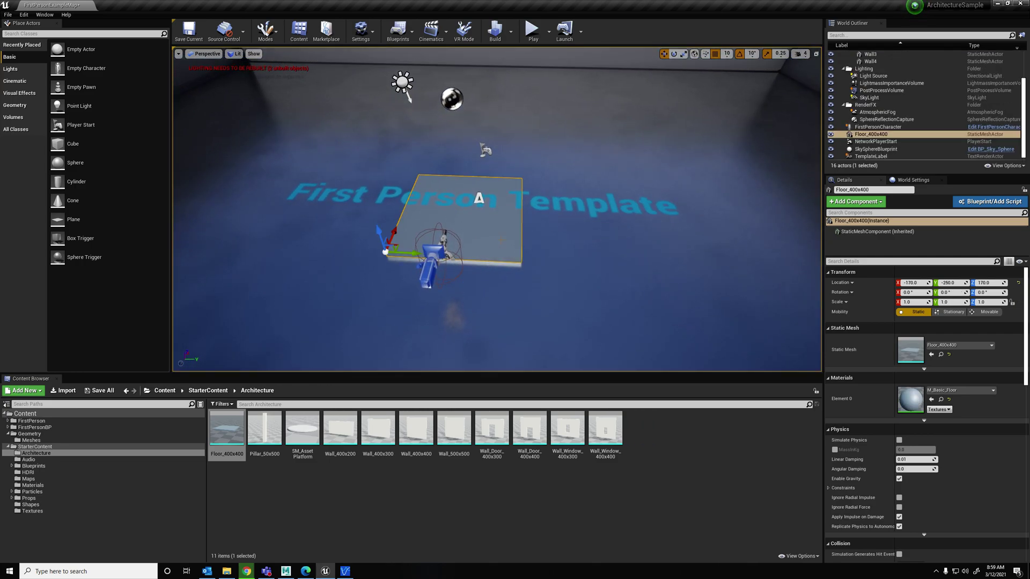
click(532, 30)
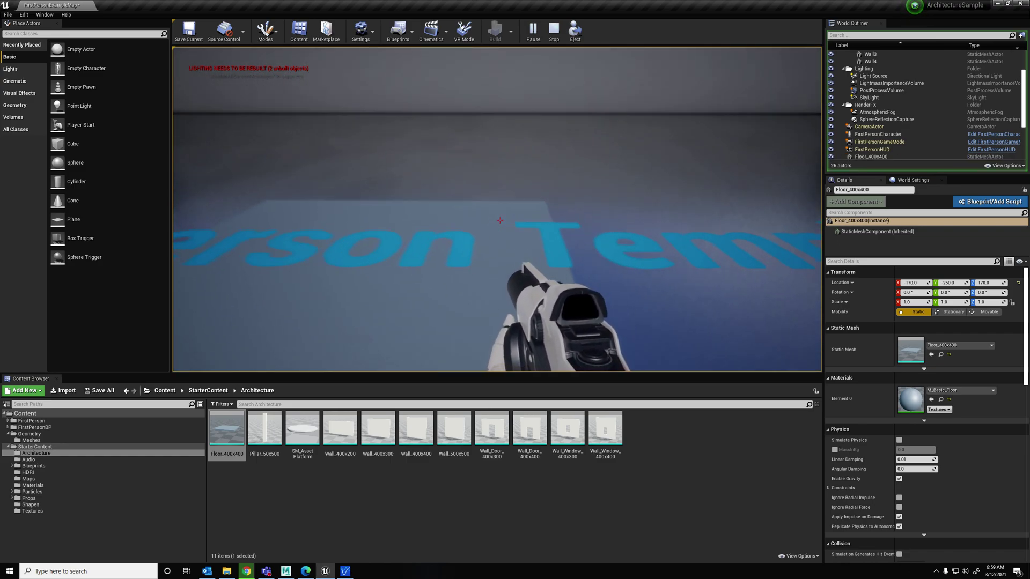
key(w)
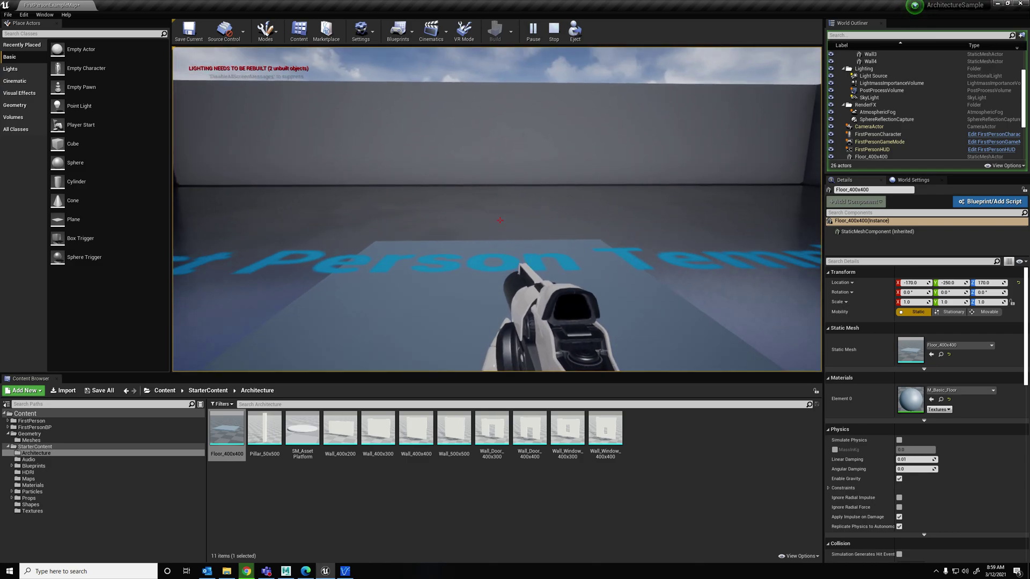
key(Escape)
Place the Wall_400x400 mesh along the floor tile's edge at about X -150, Y 180, Z 150
right_drag(501, 275, 486, 295)
key(s)
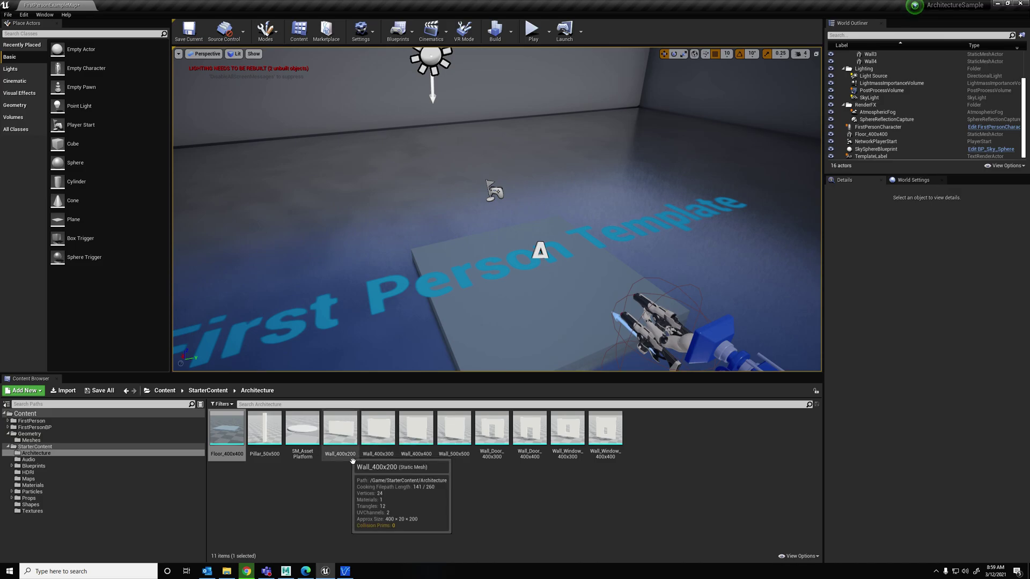
key(alt+Tab)
key(alt+Tab)
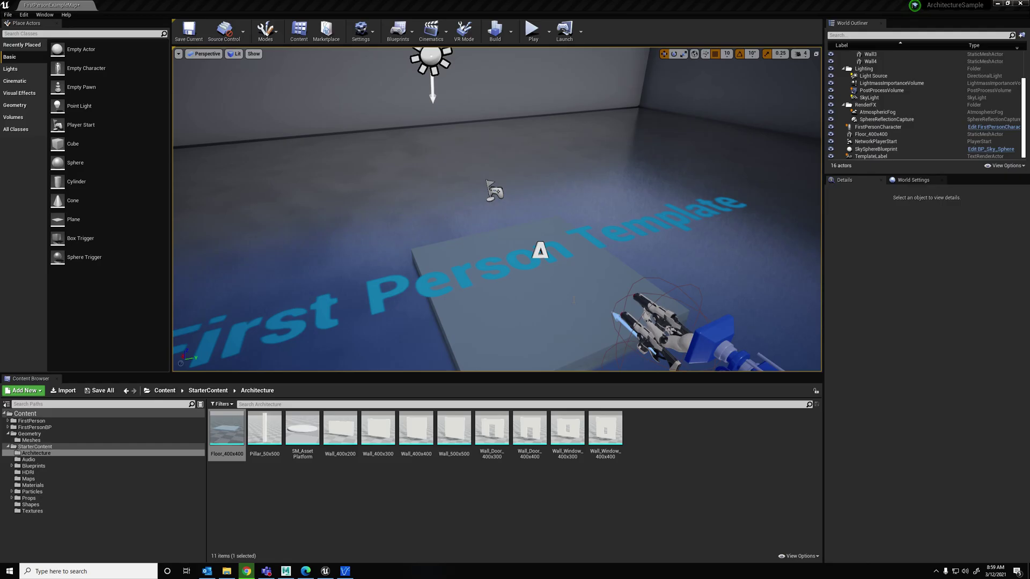
click(418, 447)
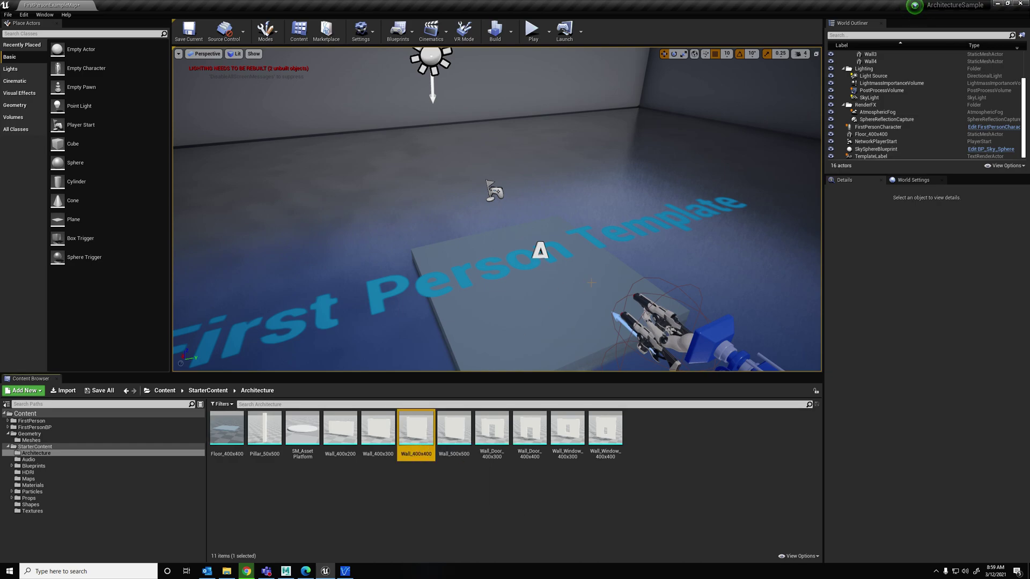
drag(428, 437, 695, 312)
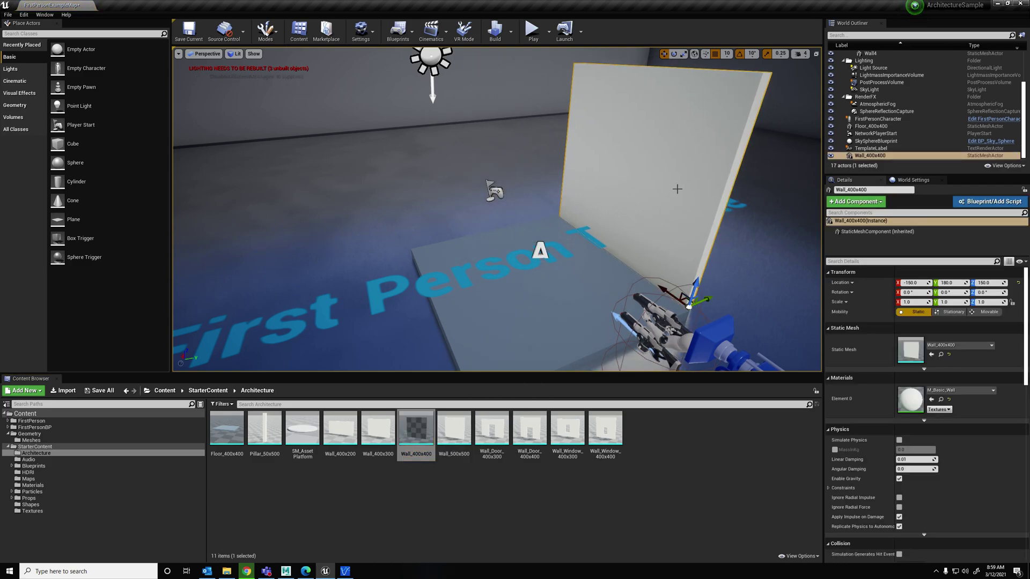
Set the position grid snap to 100 and select the Floor_400x400 tile
click(727, 54)
click(738, 111)
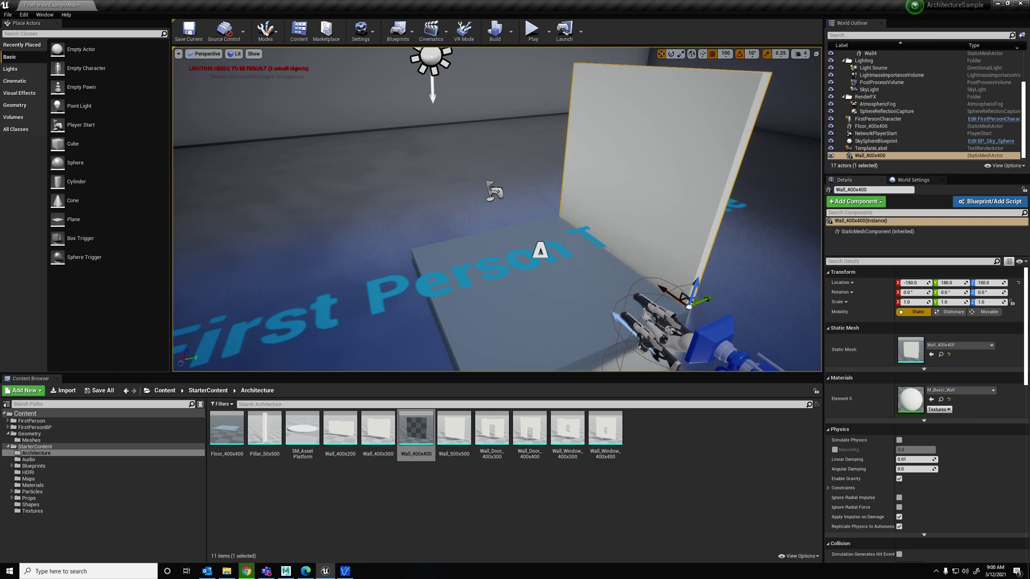
click(649, 288)
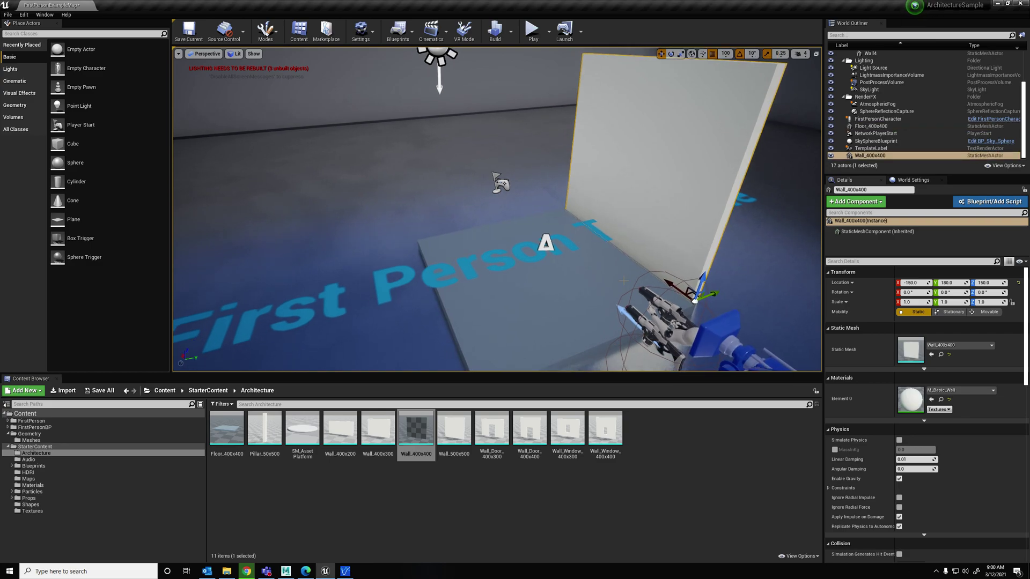
key(f)
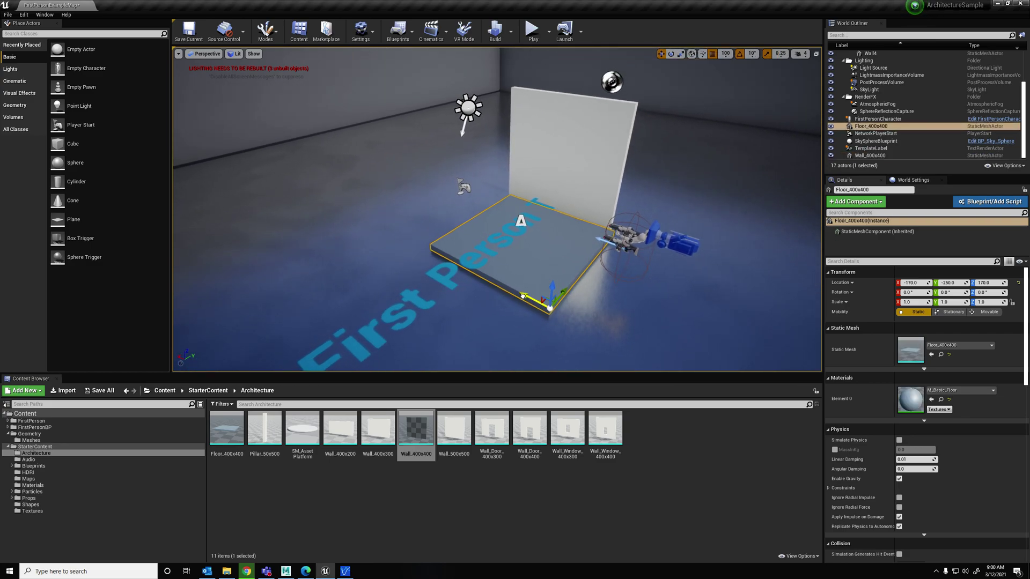
mouse_move(665, 107)
mouse_down()
mouse_move(679, 60)
mouse_move(665, 106)
mouse_up()
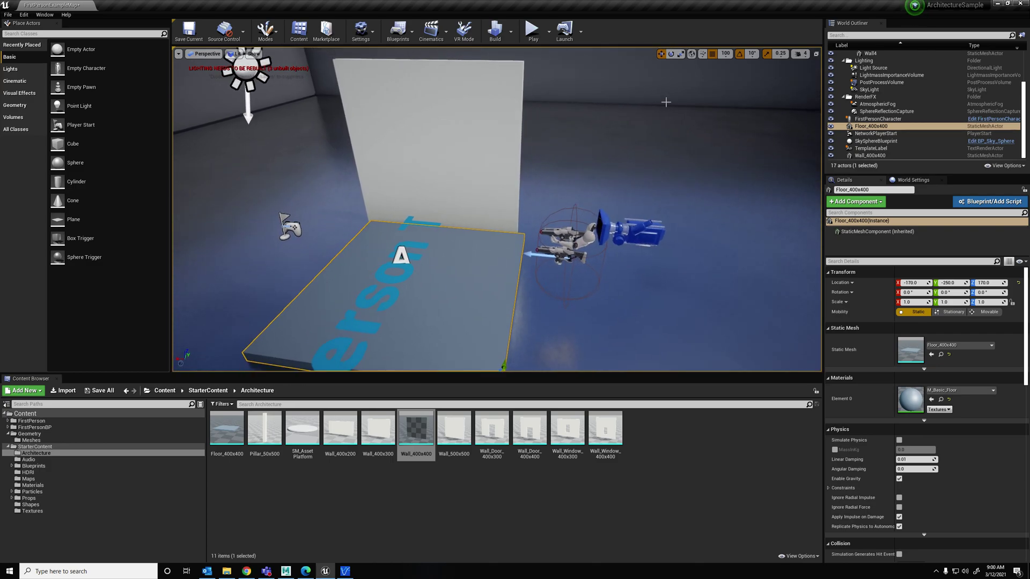
Set the position grid snap to 10 and move the Floor_400x400 tile to X -150, Y -230 to align with the wall
click(725, 53)
click(726, 92)
drag(523, 297, 533, 339)
drag(452, 325, 442, 325)
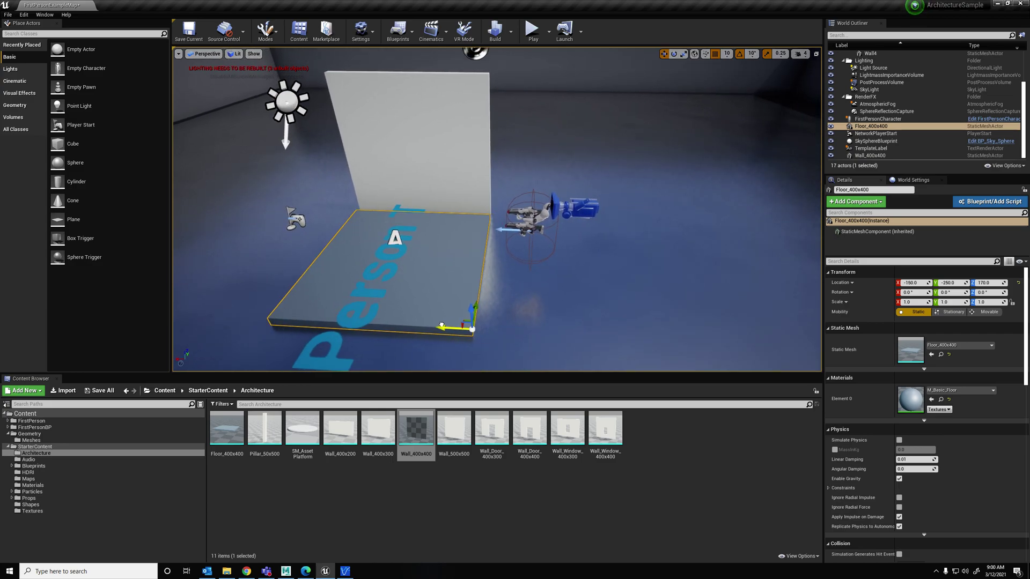
alt+drag(424, 271, 284, 215)
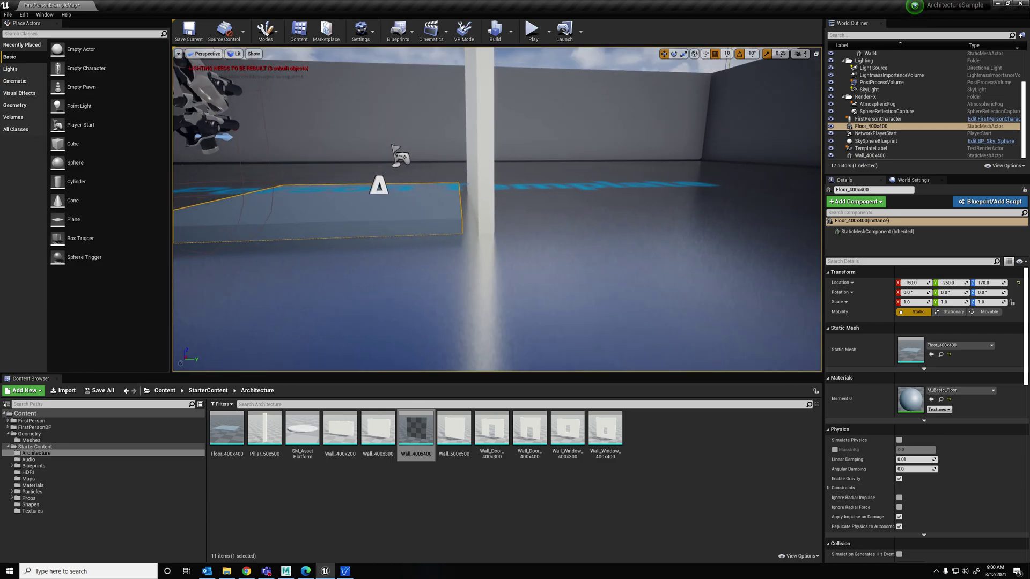
alt+middle_drag(425, 271, 515, 272)
drag(317, 228, 337, 227)
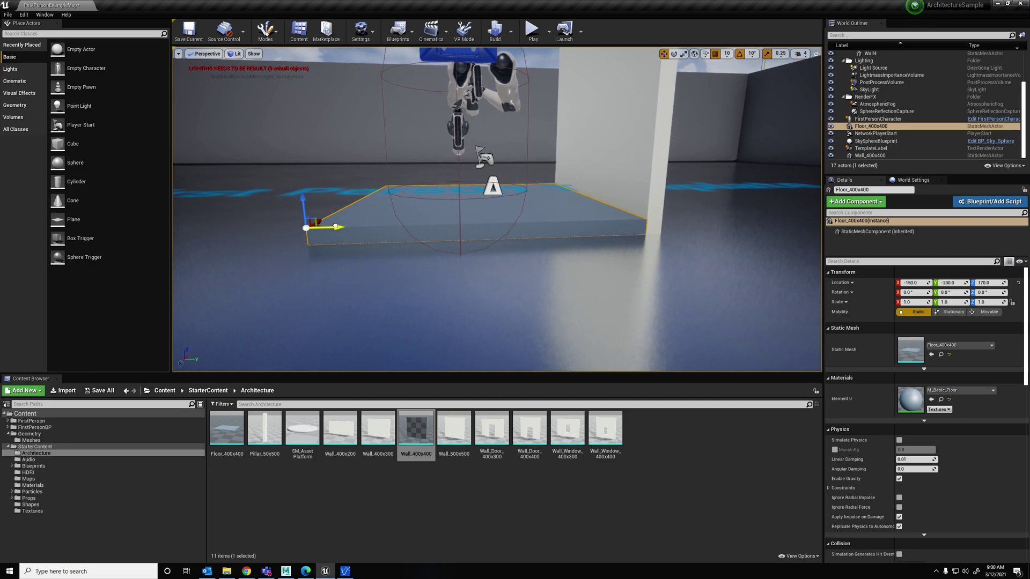
Raise the Wall_400x400 piece to Z 170, level with the floor tile
key(d)
right_drag(399, 244, 394, 245)
key(a)
key(a)
key(a)
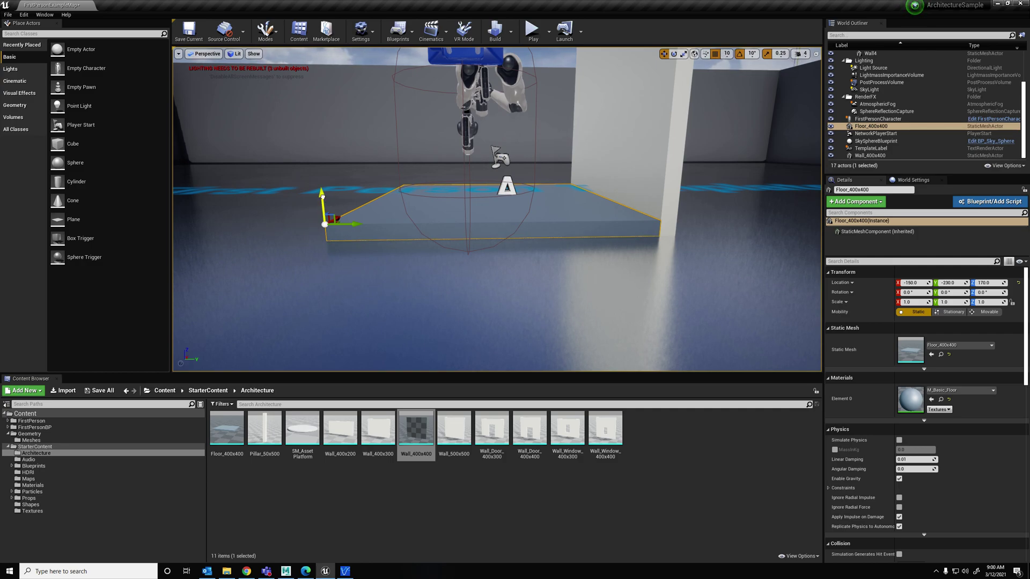
click(674, 199)
click(669, 189)
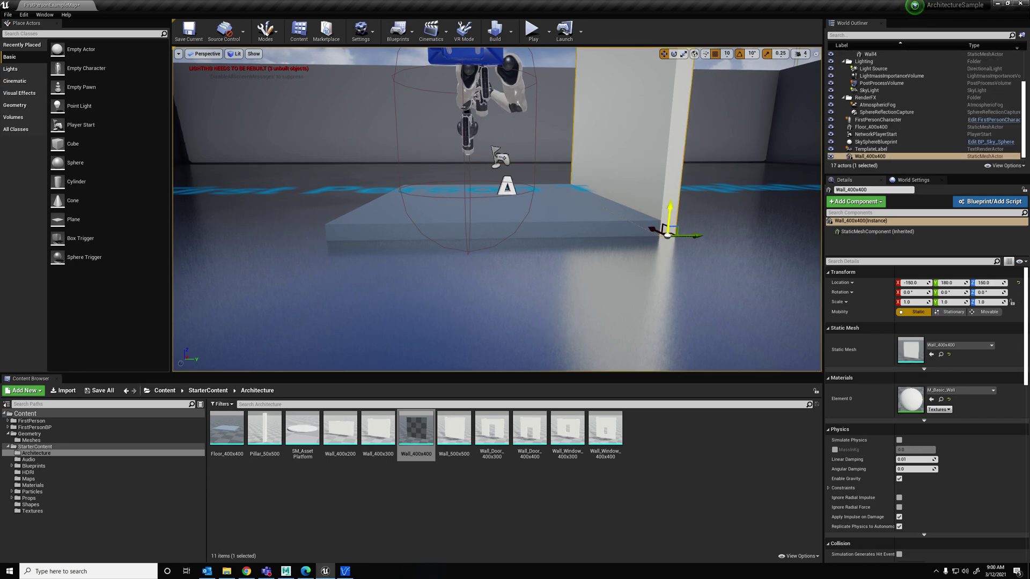
right_drag(672, 191, 794, 236)
Set the position grid snap to 100 and duplicate the wall and floor tile together along X into a continuous seven-segment row
click(726, 54)
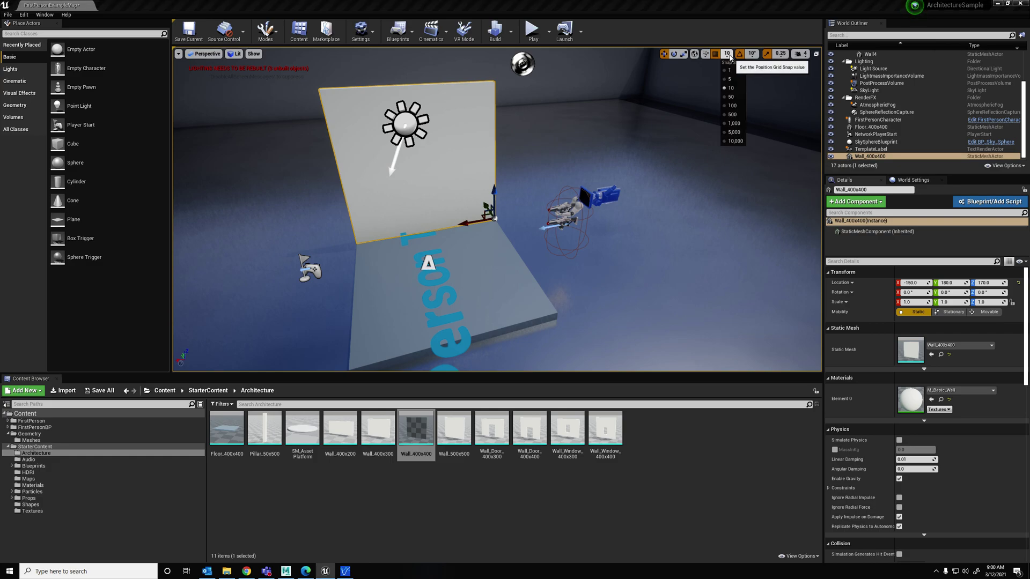
click(732, 105)
right_drag(720, 114, 581, 179)
ctrl+click(602, 235)
right_drag(602, 235, 420, 285)
alt+drag(415, 269, 529, 283)
alt+drag(533, 227, 716, 232)
right_drag(716, 232, 783, 201)
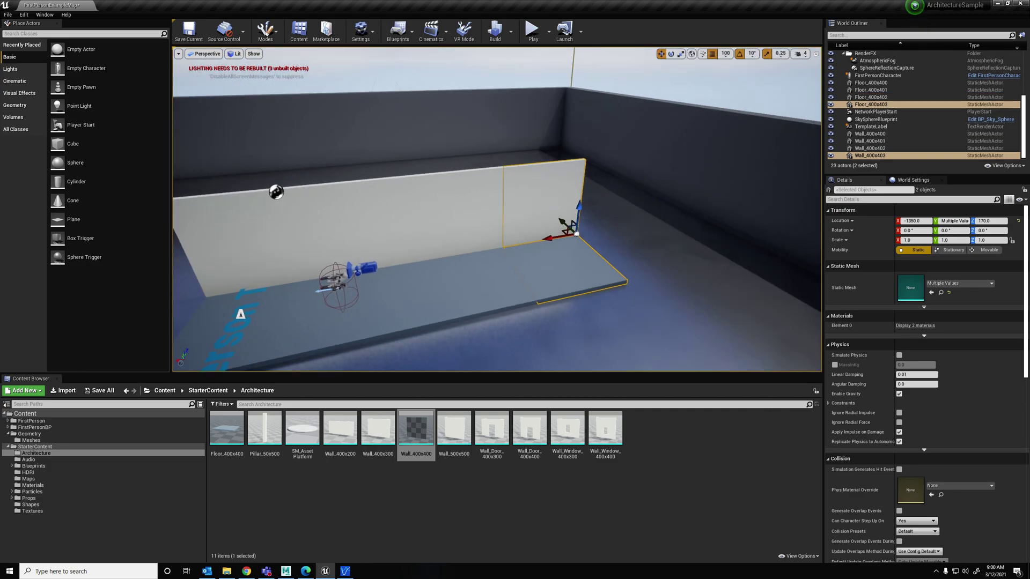
alt+drag(556, 245, 453, 267)
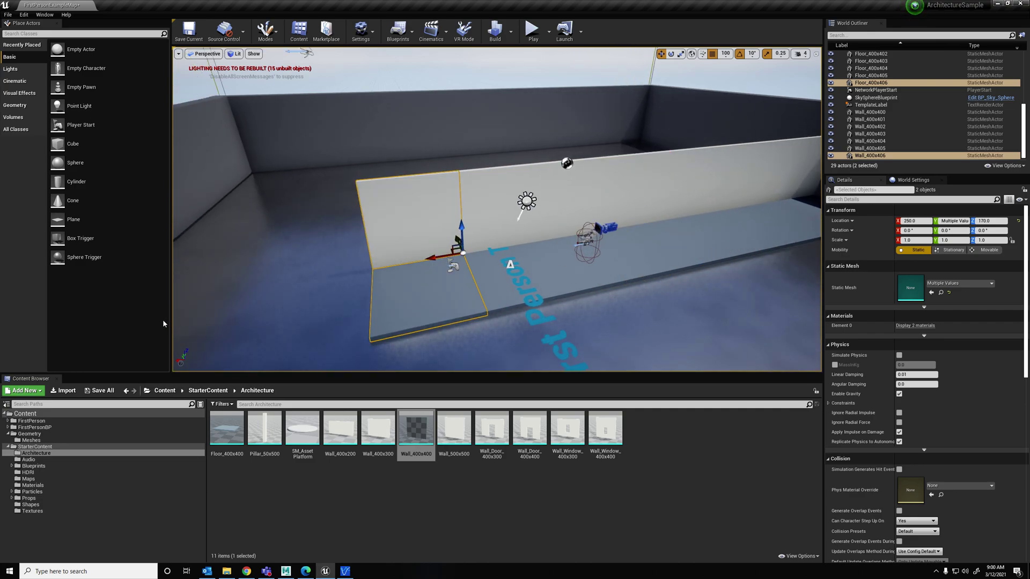
Duplicate the end wall and floor pair three more times along X, extending the row to ten segments ending at X 1450
alt+shift+drag(436, 264, 276, 307)
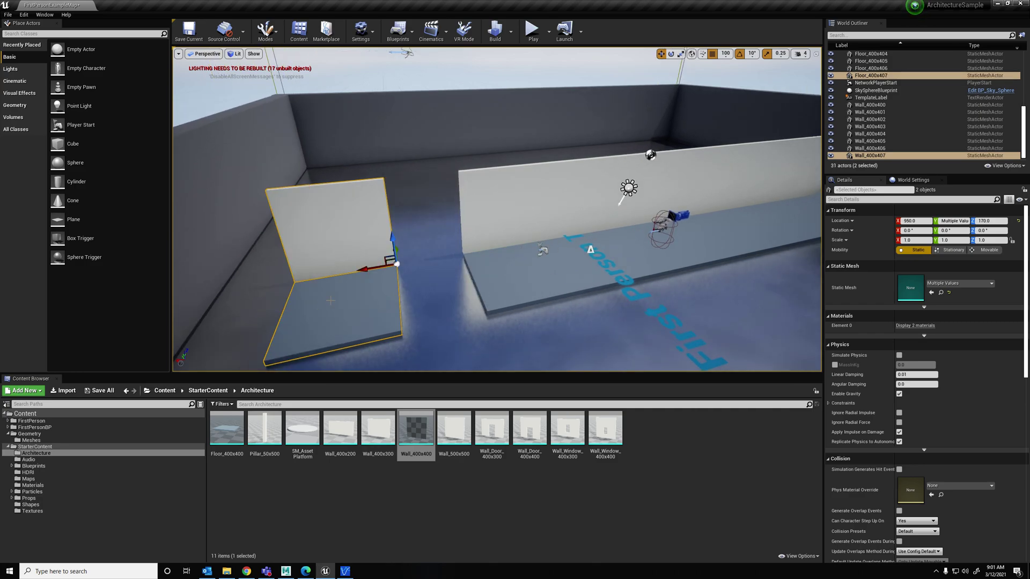
mouse_move(364, 274)
alt+mouse_down()
mouse_move(448, 259)
mouse_move(347, 277)
alt+mouse_up()
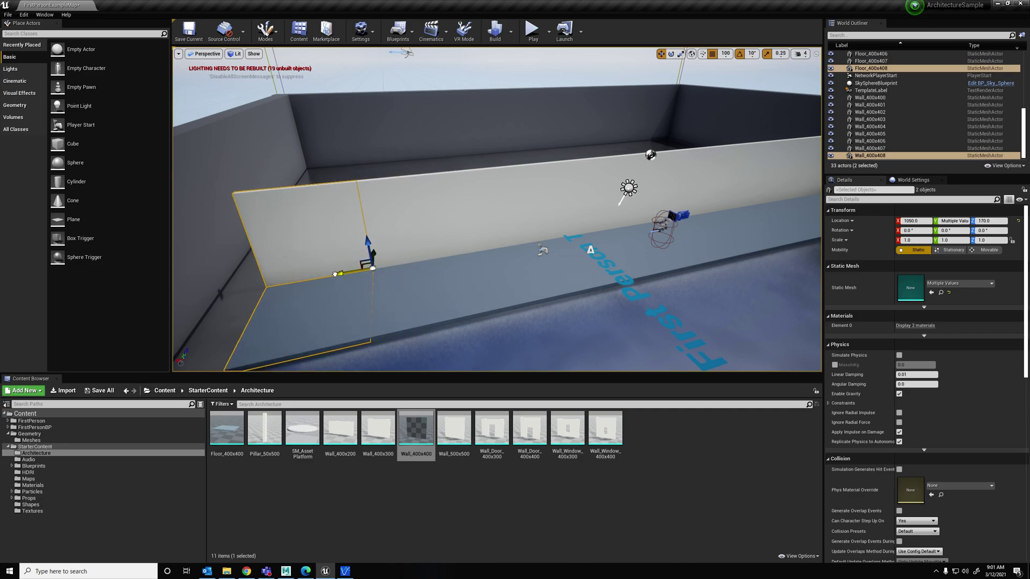
alt+drag(344, 276, 236, 288)
Select all ten Wall_400x400 pieces and duplicate them across the floor to Y -220 on the opposite edge
right_drag(543, 230, 612, 262)
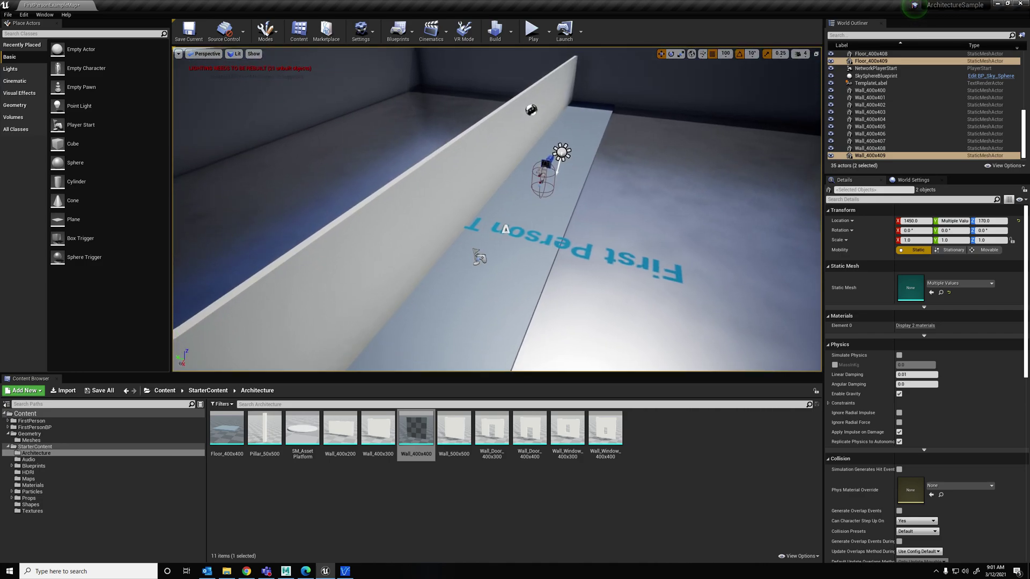
click(472, 193)
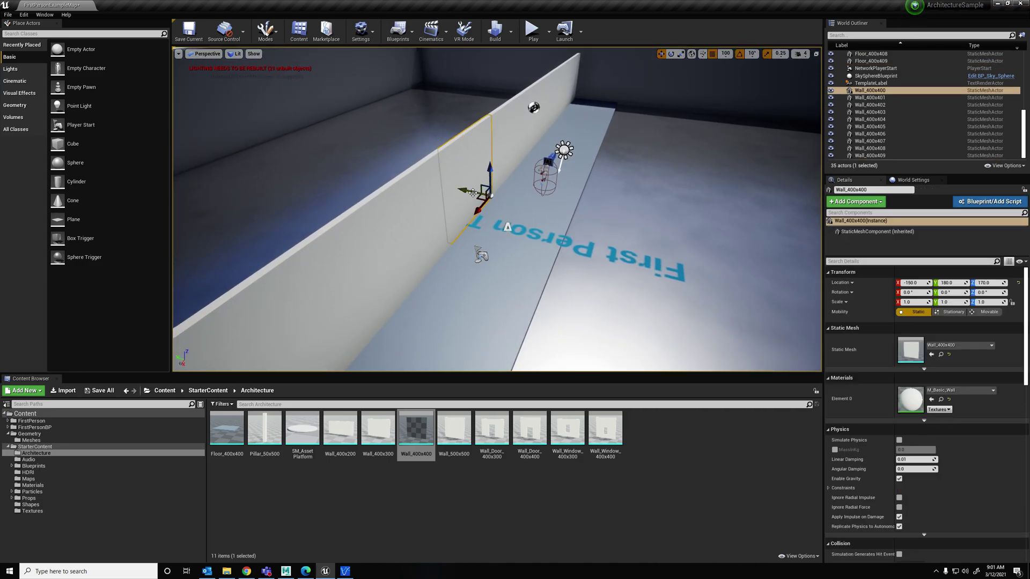
right_drag(563, 129, 515, 121)
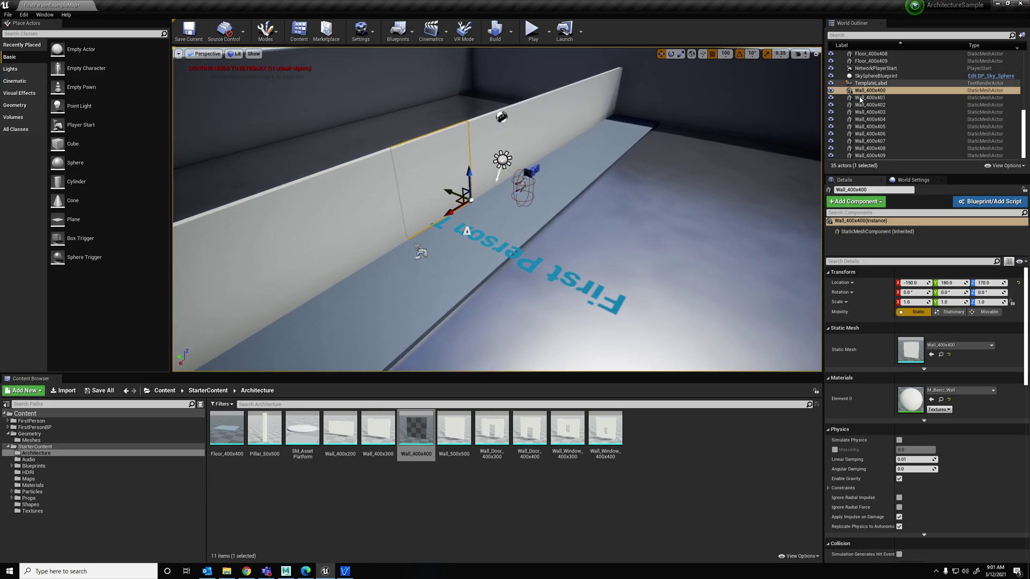
shift+click(887, 154)
key(f)
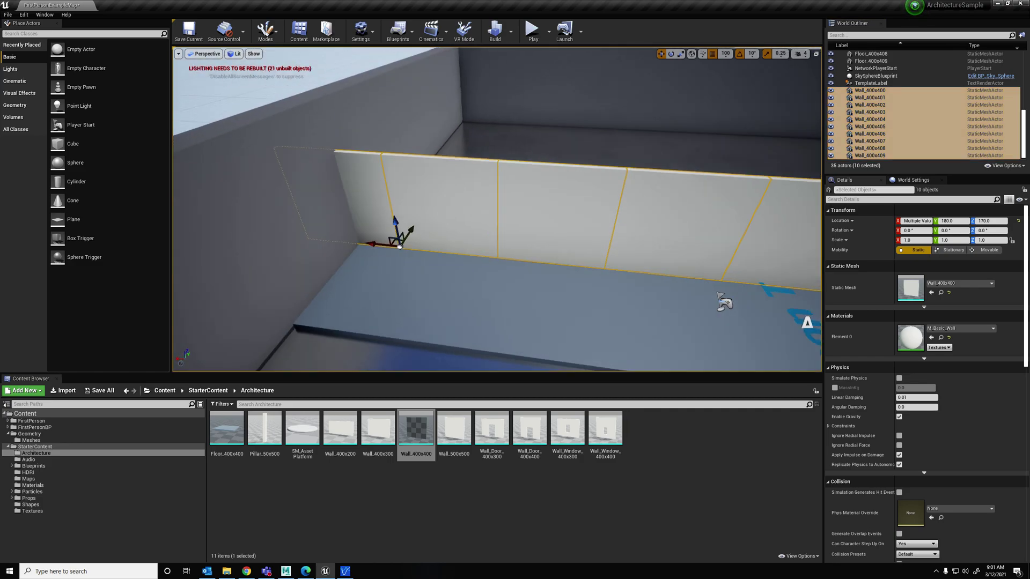
alt+drag(404, 234, 376, 301)
Rotate the ten duplicated walls 180° about Z and realign them along the floor's open edge to face the original wall row
key(e)
alt+drag(451, 263, 617, 308)
right_drag(463, 250, 453, 234)
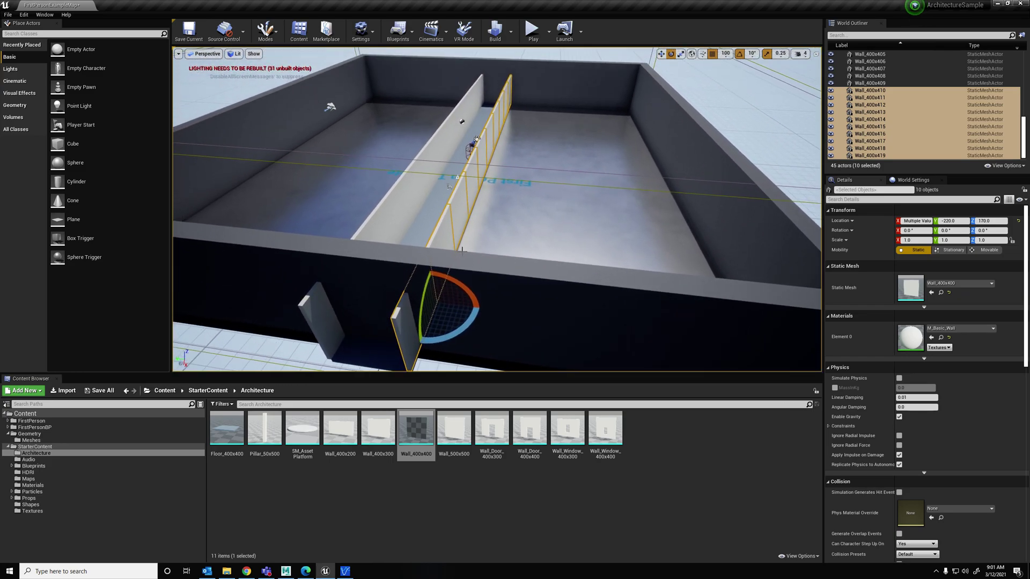
drag(471, 328, 399, 362)
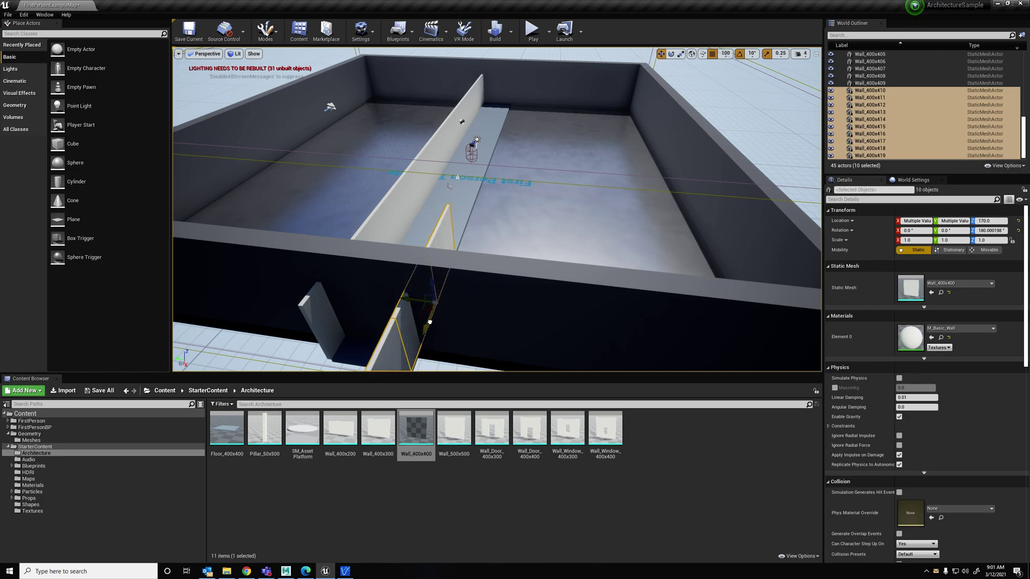
right_drag(520, 117, 491, 124)
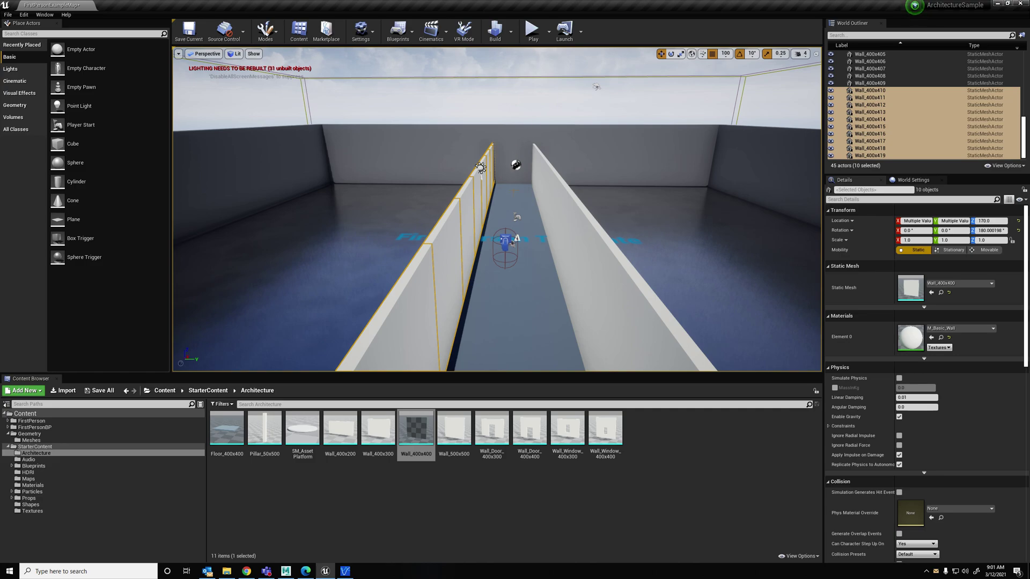
mouse_move(491, 125)
right_down()
mouse_move(490, 105)
mouse_move(489, 118)
right_up()
click(527, 198)
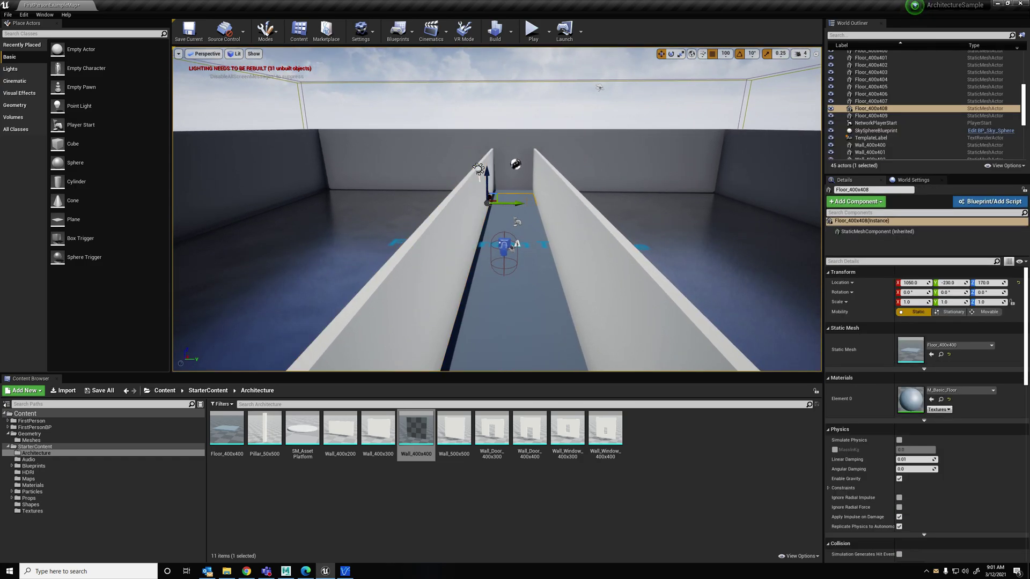
ctrl+click(523, 192)
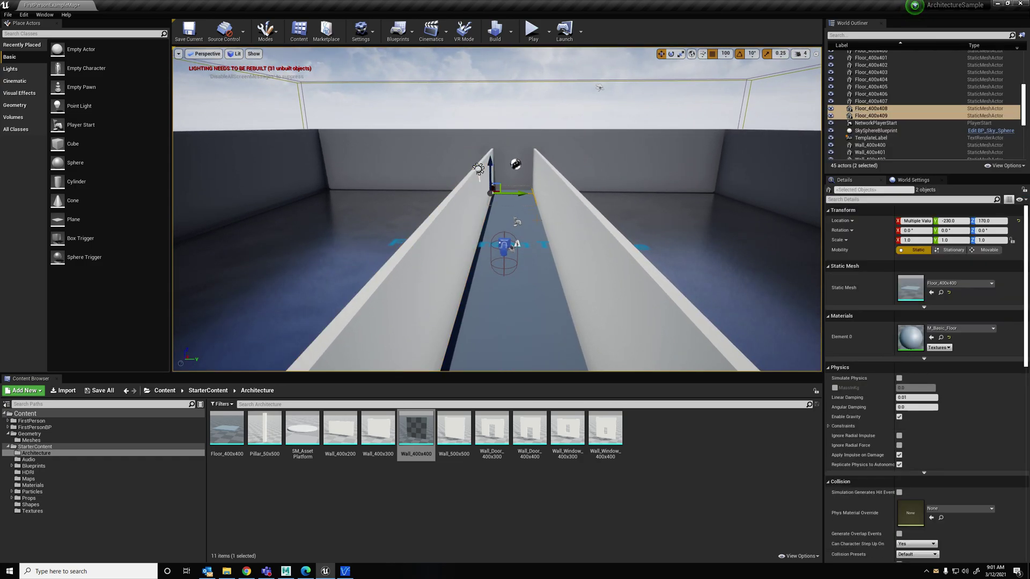
ctrl+click(523, 211)
ctrl+click(528, 244)
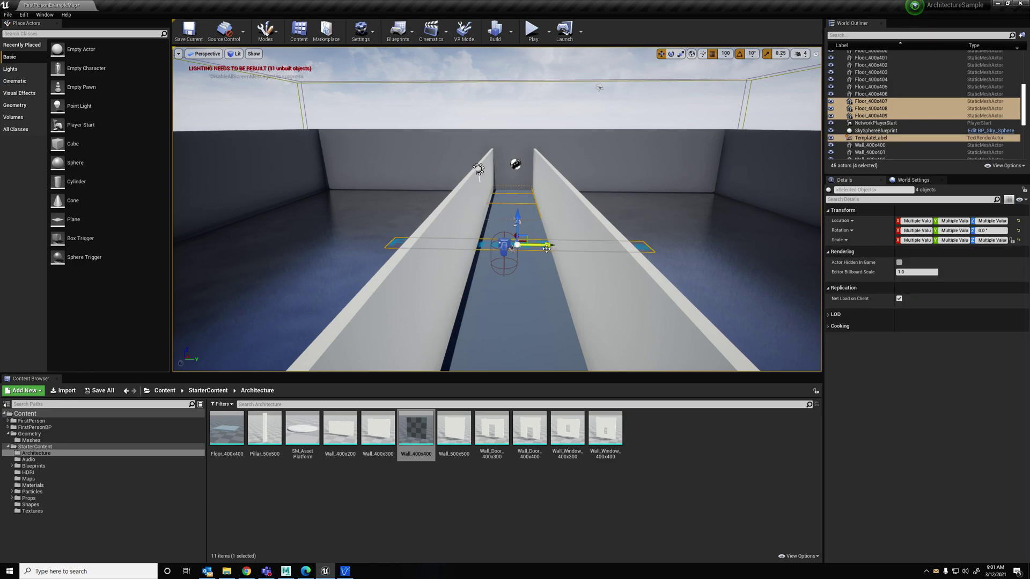
ctrl+click(517, 244)
ctrl+click(528, 228)
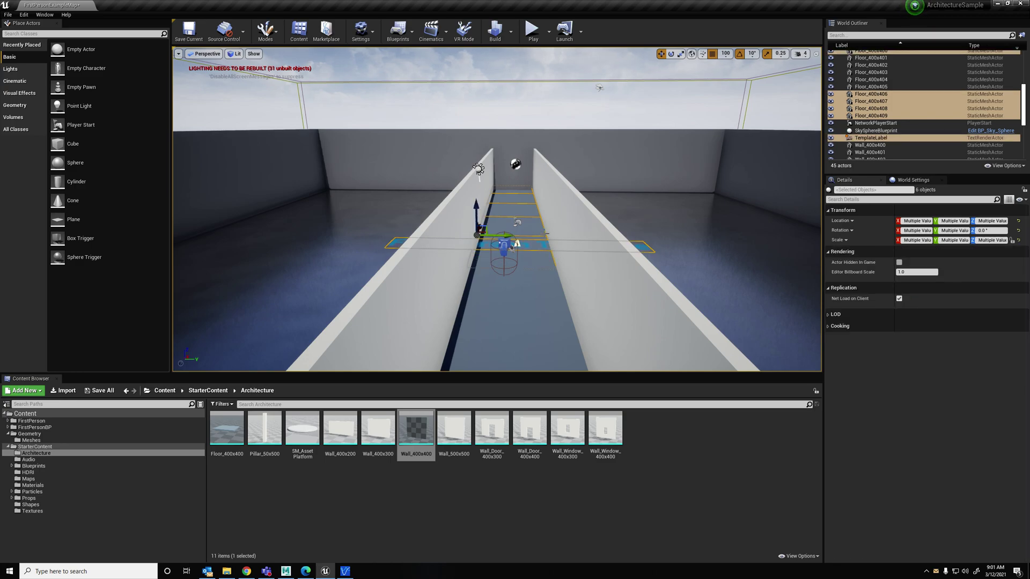
Delete the TemplateLabel text lying across the corridor floor
click(517, 244)
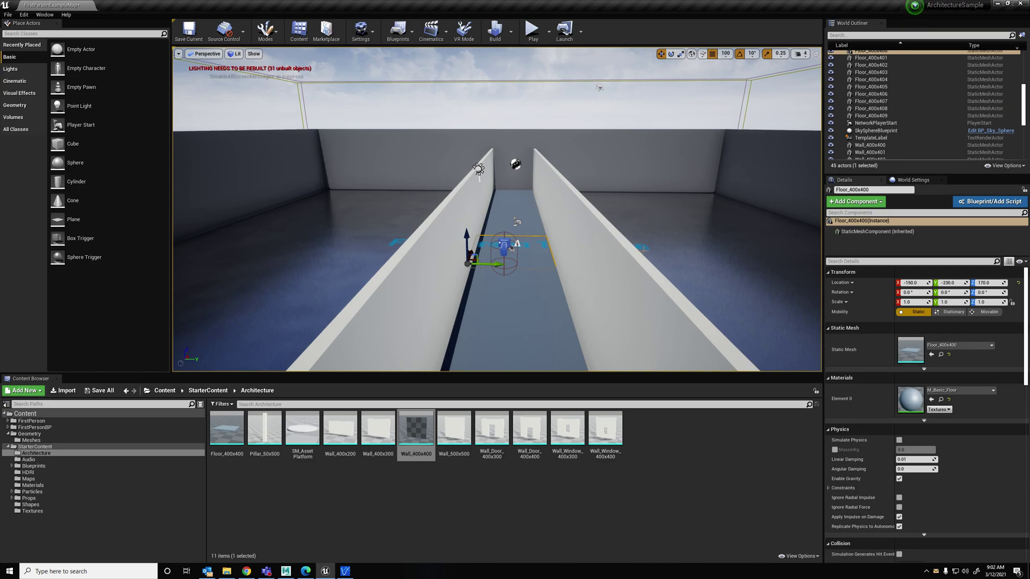
key(Delete)
Select all ten Floor_400x400 tiles and duplicate the row upward to serve as the corridor's ceiling
click(478, 171)
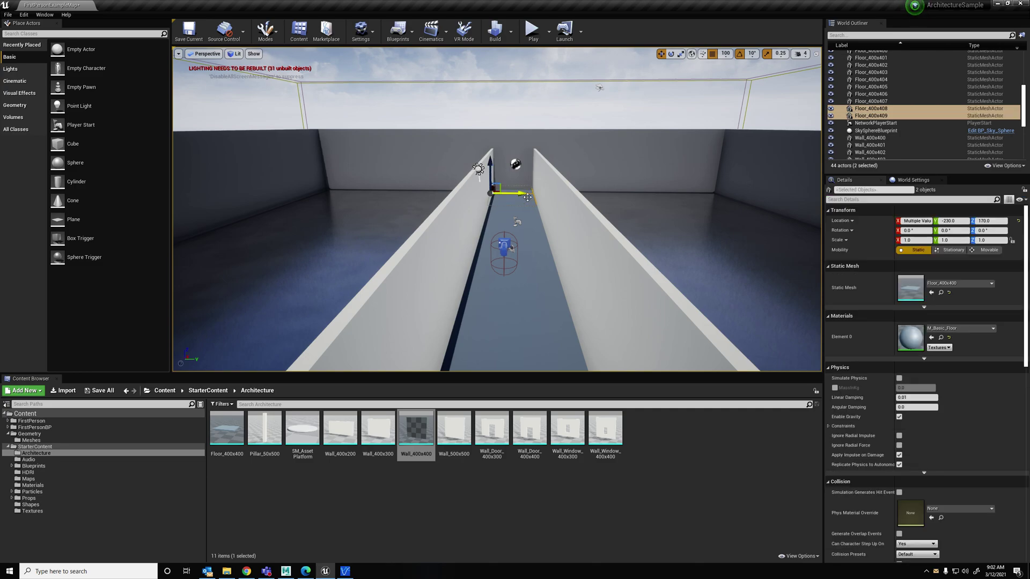
click(862, 116)
scroll(863, 119, up, 3)
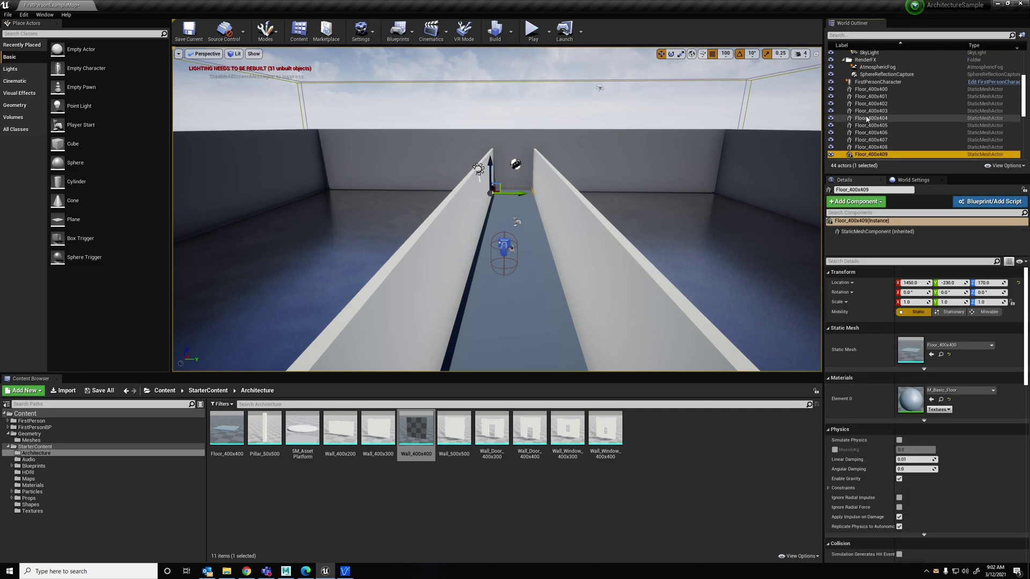
shift+click(870, 102)
alt+drag(488, 183, 558, 152)
Rotate the duplicated floor row 180° about X and position it at Y 170, Z 570 to cap the two wall rows
key(e)
key(w)
right_drag(559, 152, 429, 161)
key(q)
key(e)
key(s)
key(w)
right_drag(794, 161, 552, 165)
key(w)
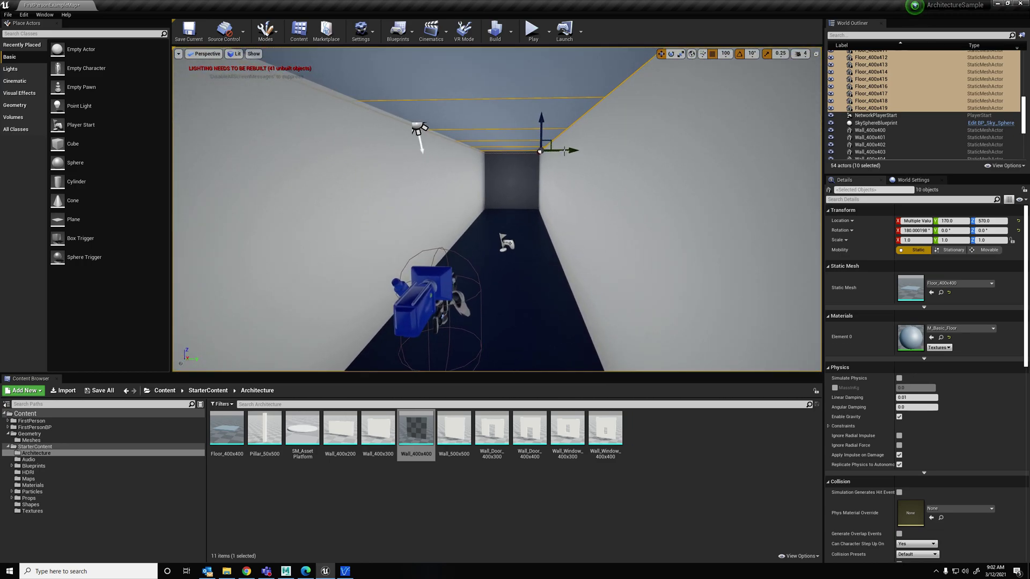
Place four point lights along the corridor's interior, near the walls on both sides
click(469, 171)
click(640, 179)
right_drag(616, 182, 231, 183)
click(614, 183)
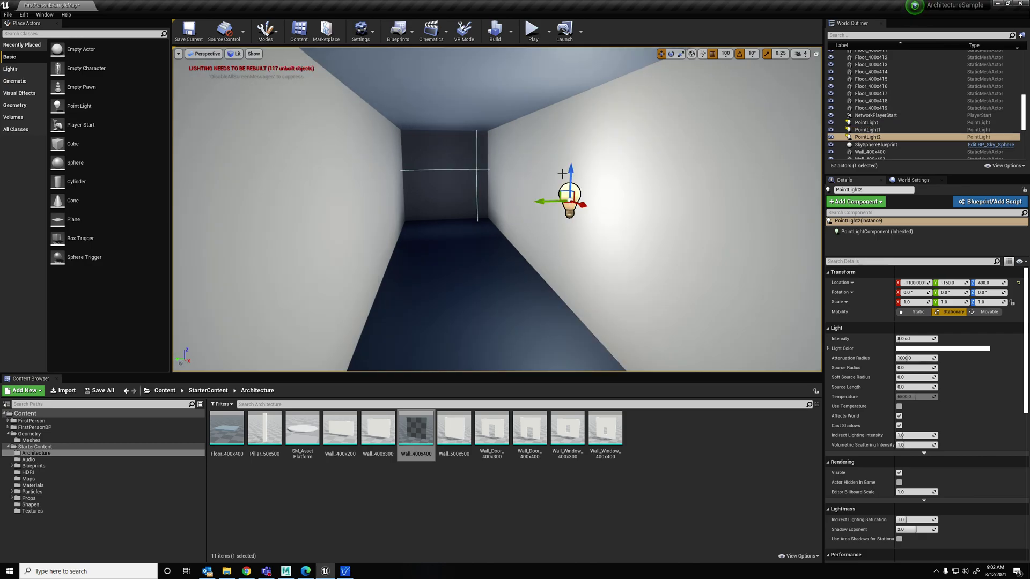
click(406, 152)
right_drag(407, 152, 224, 140)
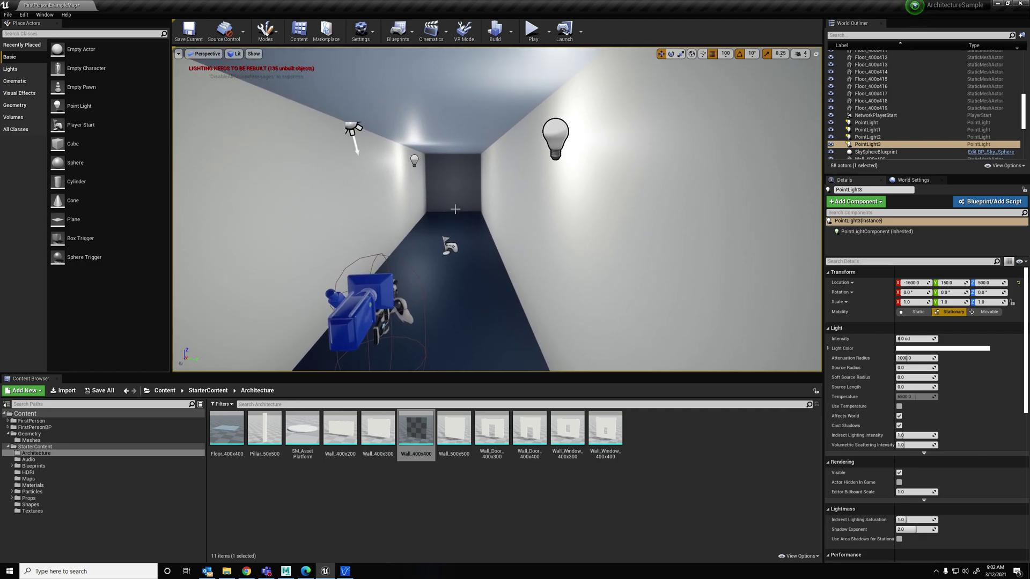
right_drag(465, 209, 464, 217)
key(s)
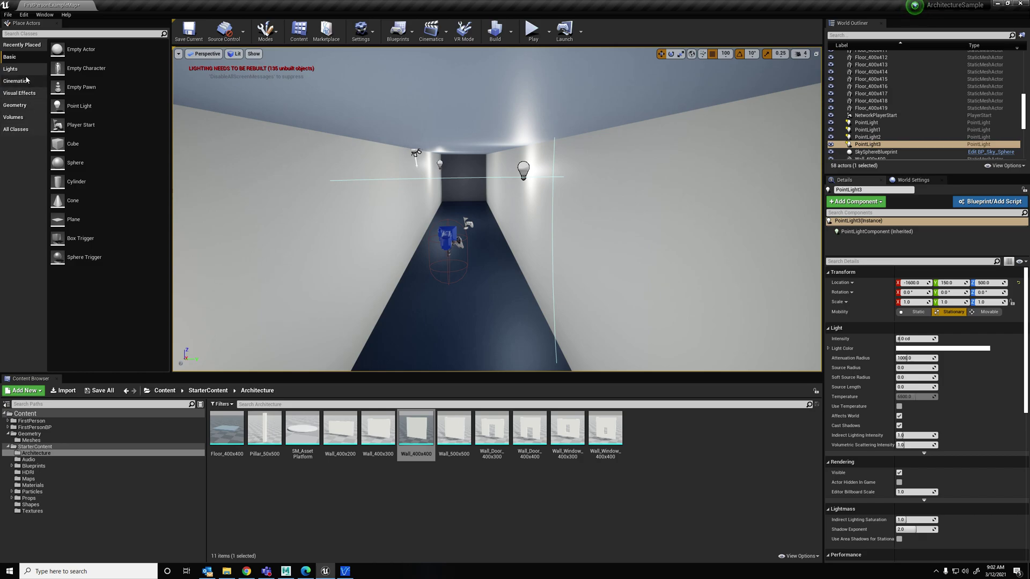
click(24, 106)
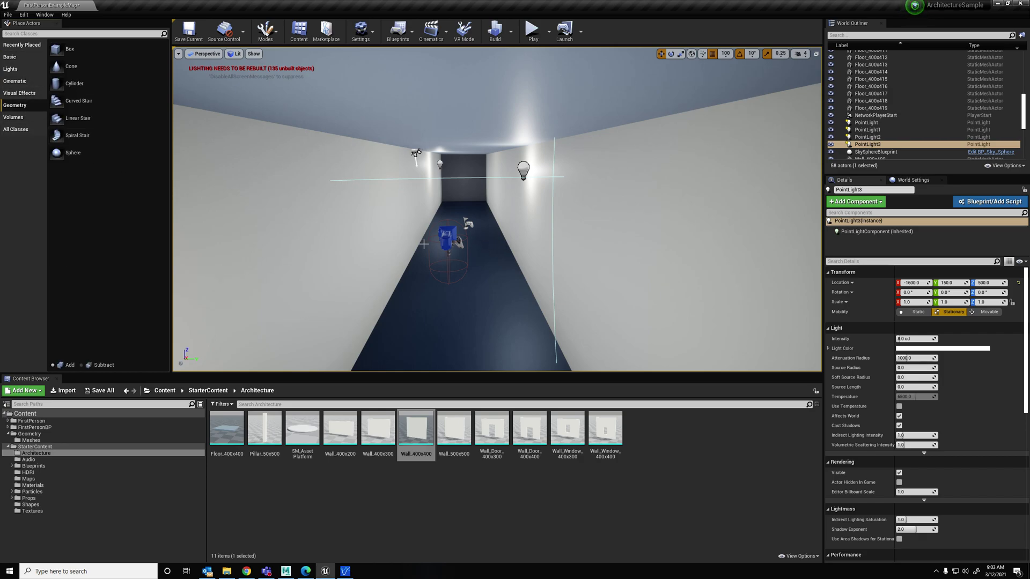
click(27, 47)
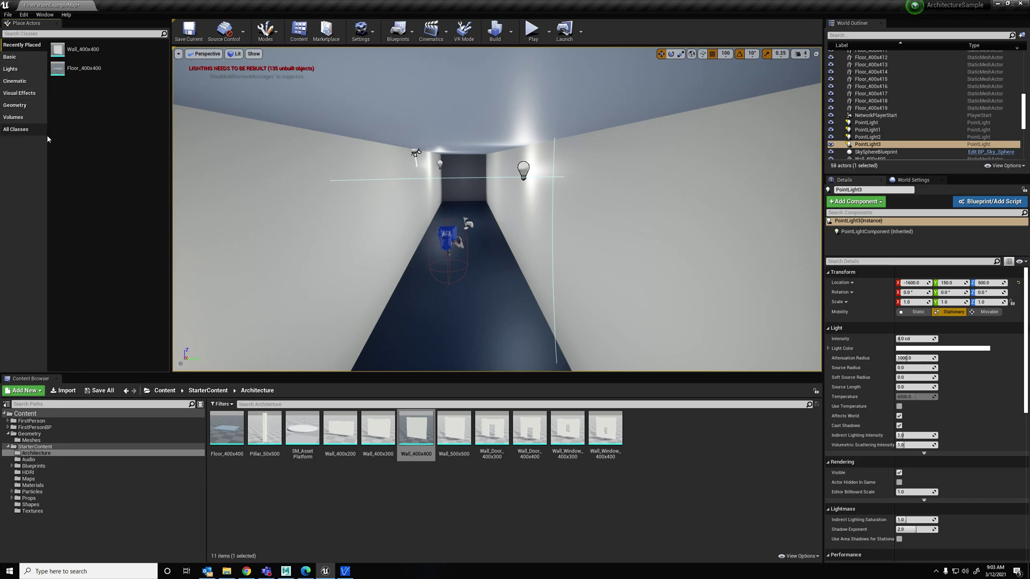
Duplicate a Floor_400x400 tile to Y -730 outside the corridor and stretch it along X to a scale of 3.75
click(452, 344)
right_drag(454, 340, 629, 259)
alt+drag(575, 201, 627, 287)
key(r)
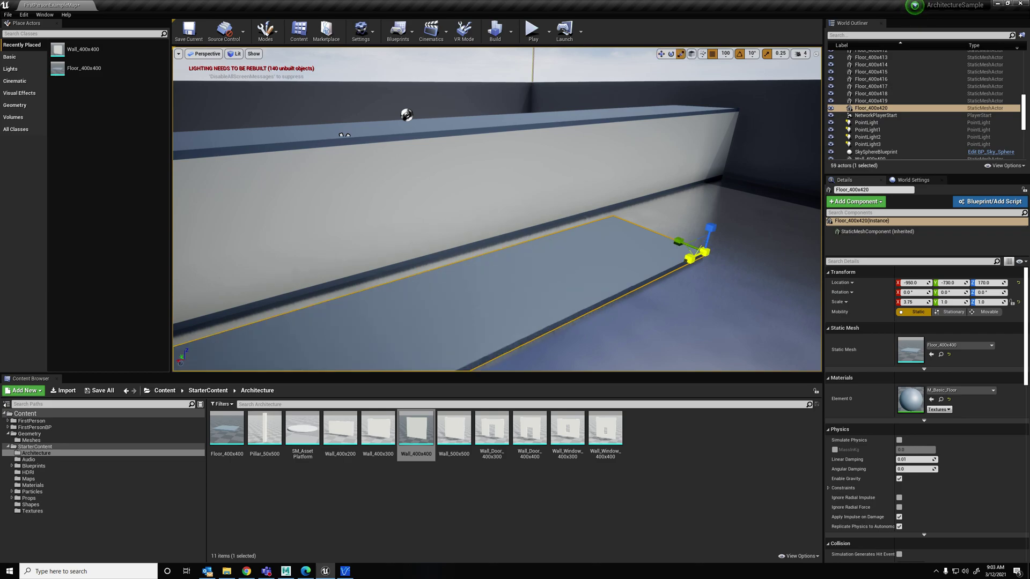
Move the stretched floor tile to X -1950 and set its X scale to 9.0 so it runs alongside the corridor
right_drag(751, 221, 713, 230)
key(w)
drag(688, 309, 842, 307)
key(r)
key(w)
right_drag(724, 285, 770, 275)
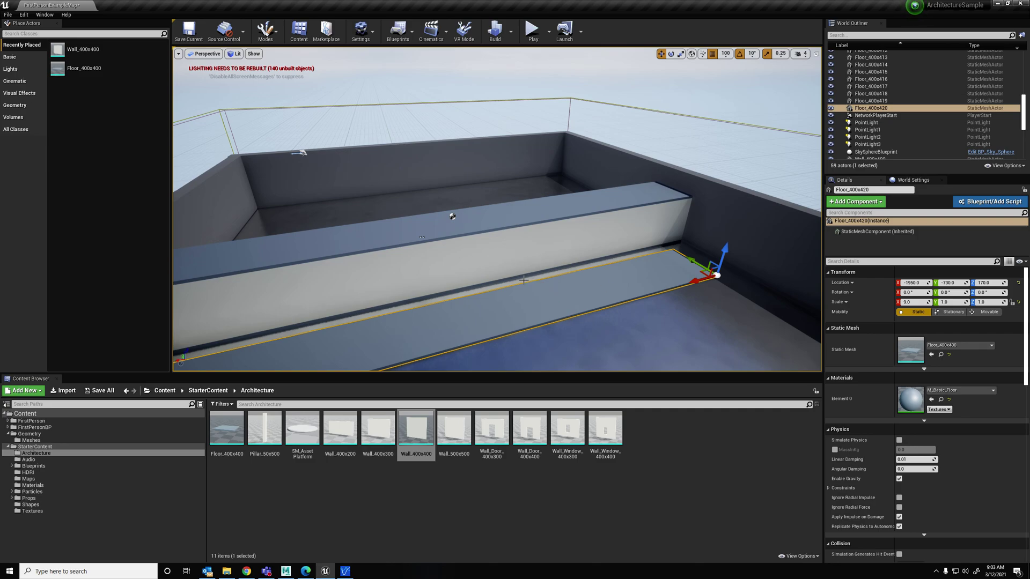
Delete the stretched floor tile outside the corridor and return the view to the corridor's interior
key(Delete)
right_drag(564, 272, 441, 307)
key(w)
key(w)
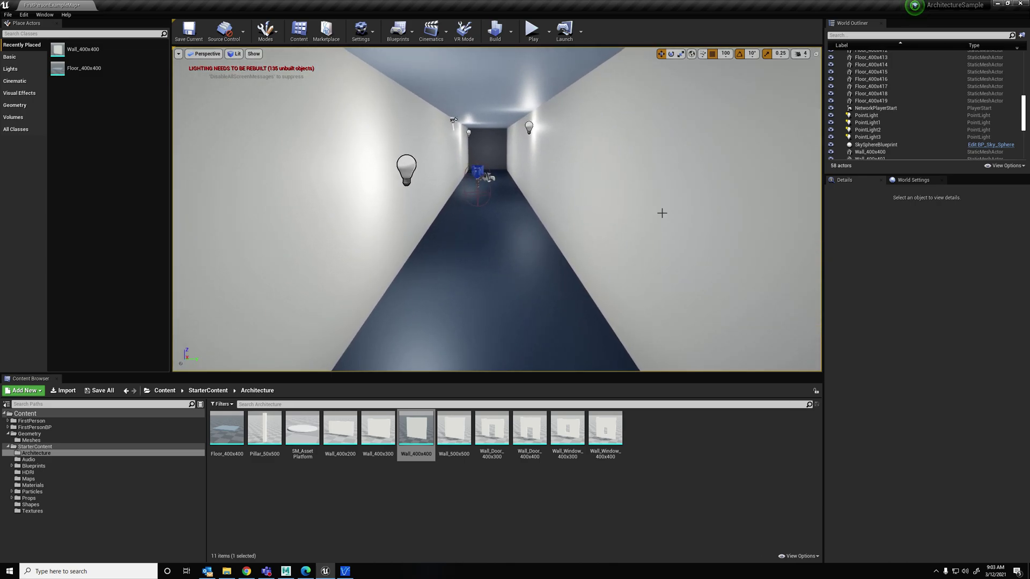
Switch to the browser, consult the recommended Lightmass settings in the Architizer Unreal Engine article, and return to Unreal Editor
key(alt+Tab)
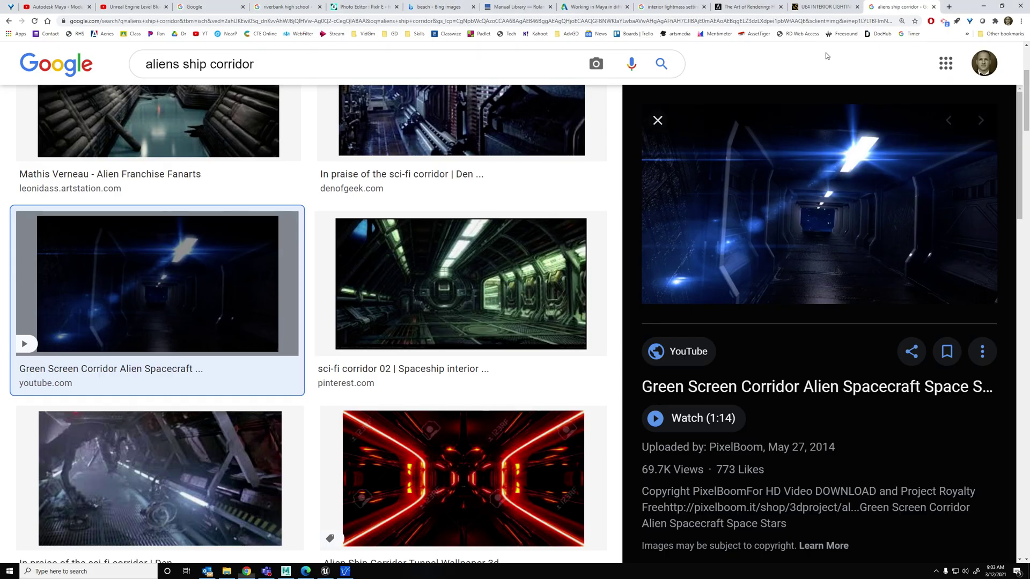
click(750, 7)
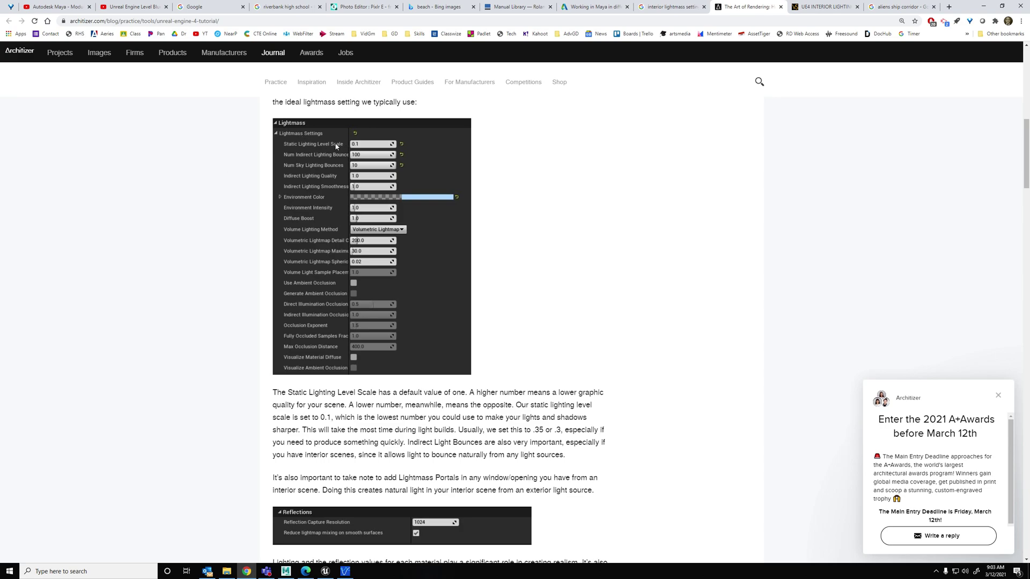
key(alt+Tab)
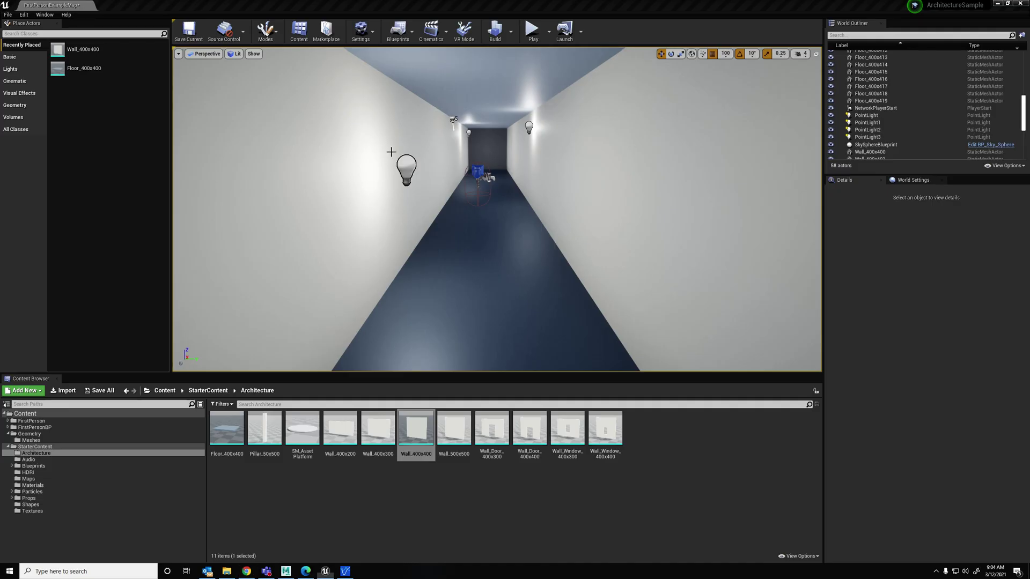
Set the Static Lighting Level Scale to 0.1 in the level's Lightmass world settings, checking the value against the browser article
click(919, 182)
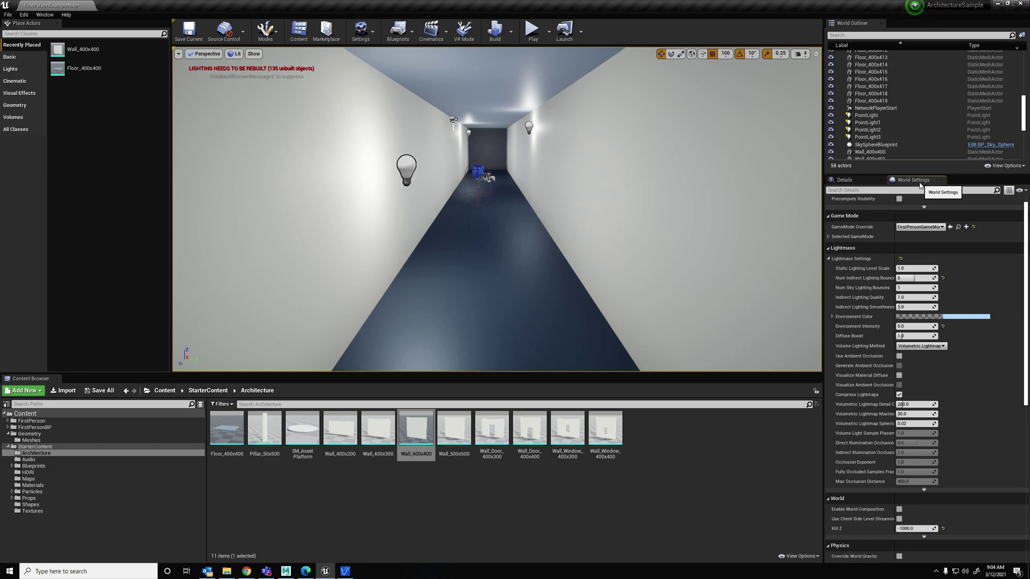
click(914, 268)
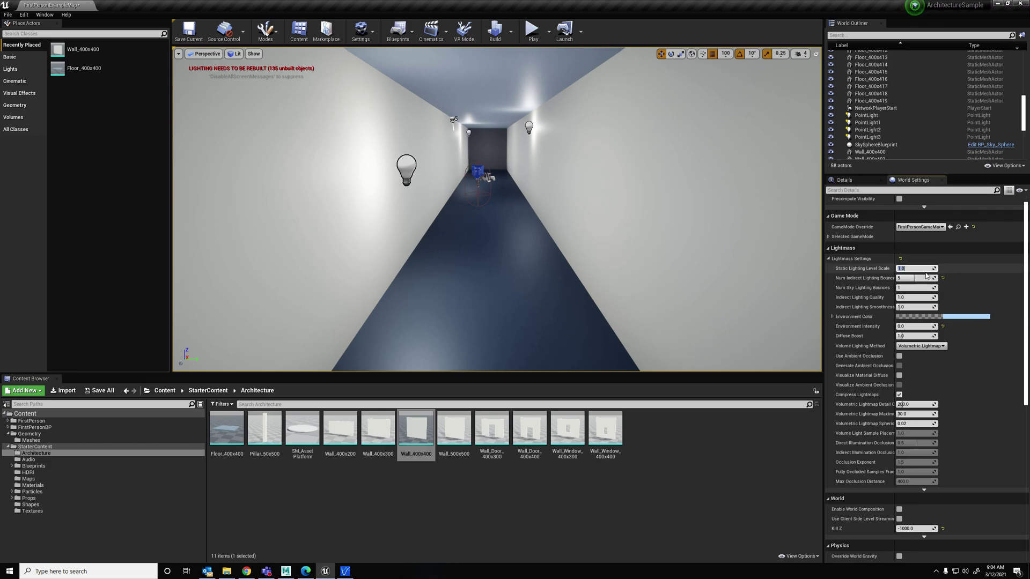
key(alt+Tab)
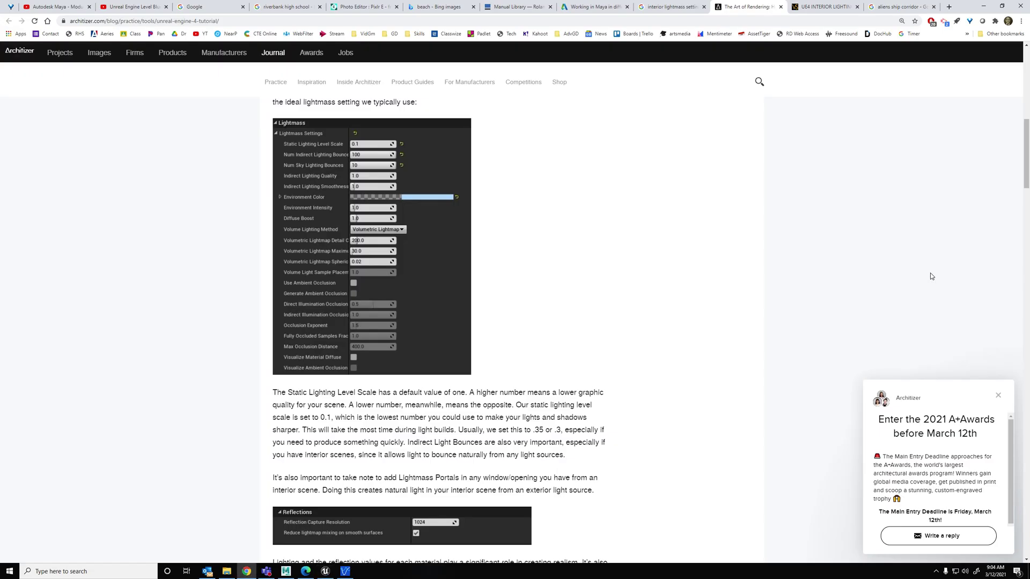
key(alt+Tab)
Set Num Indirect Lighting Bounces to 100 and Num Sky Lighting Bounces to 10, following the Architizer article in the browser
click(921, 281)
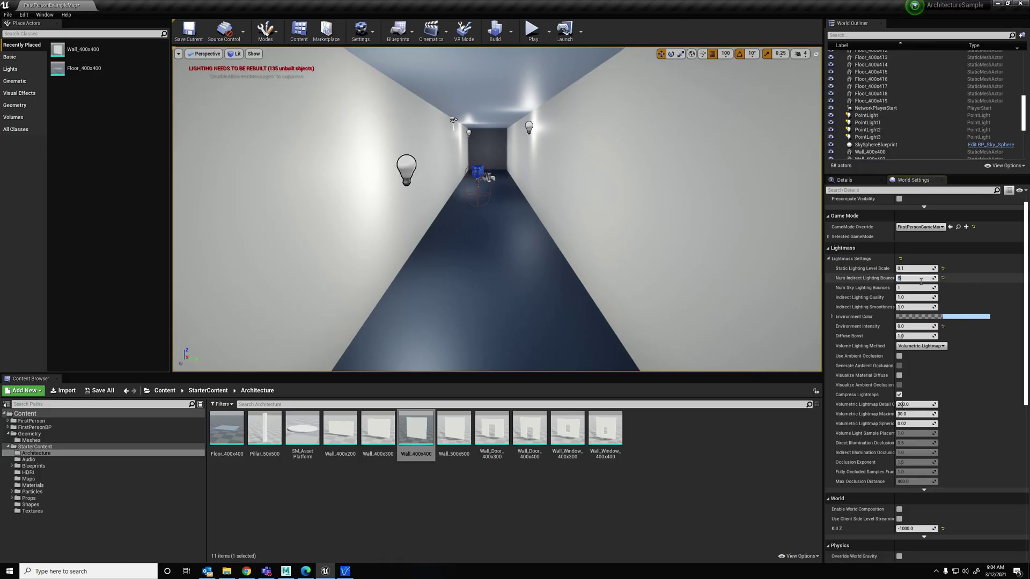
key(alt+Tab)
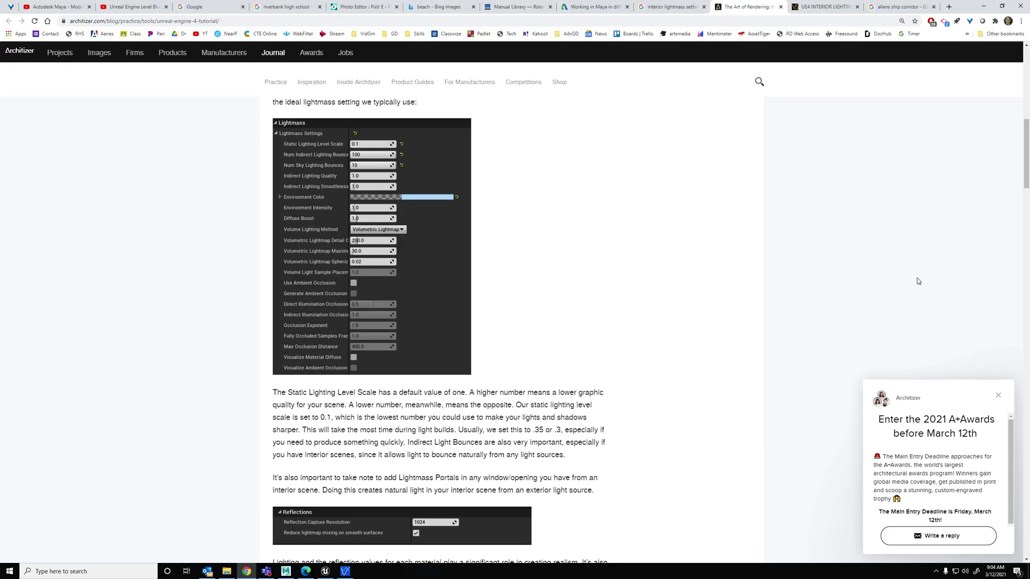
key(alt+Tab)
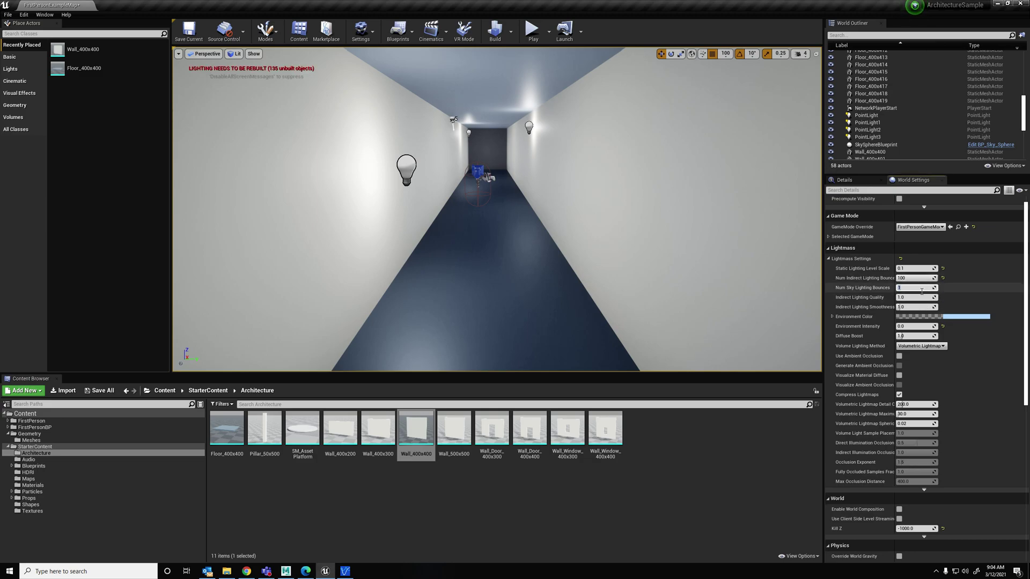
key(alt+Tab)
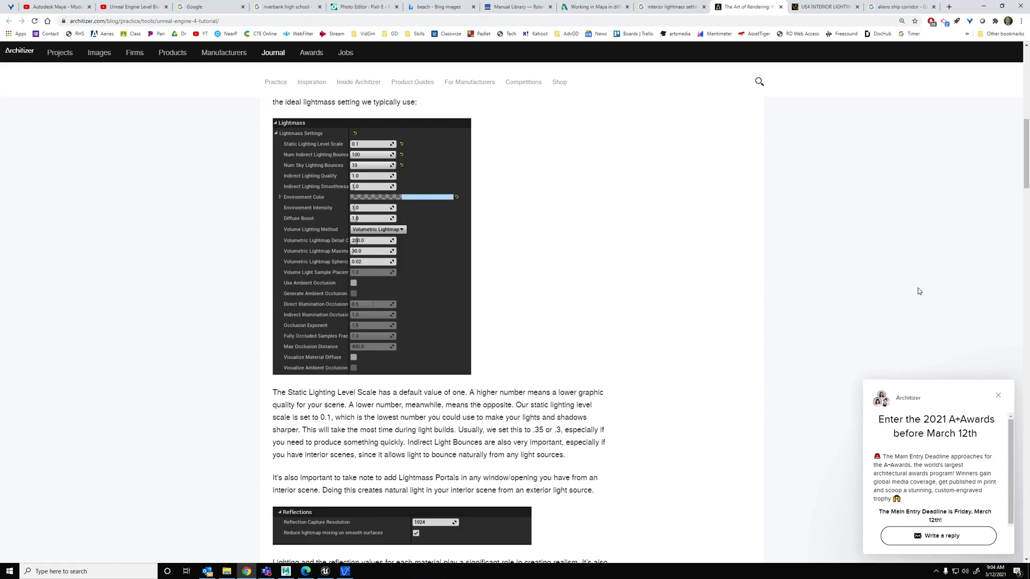
key(alt+Tab)
key(alt+Tab)
key(alt+Tab)
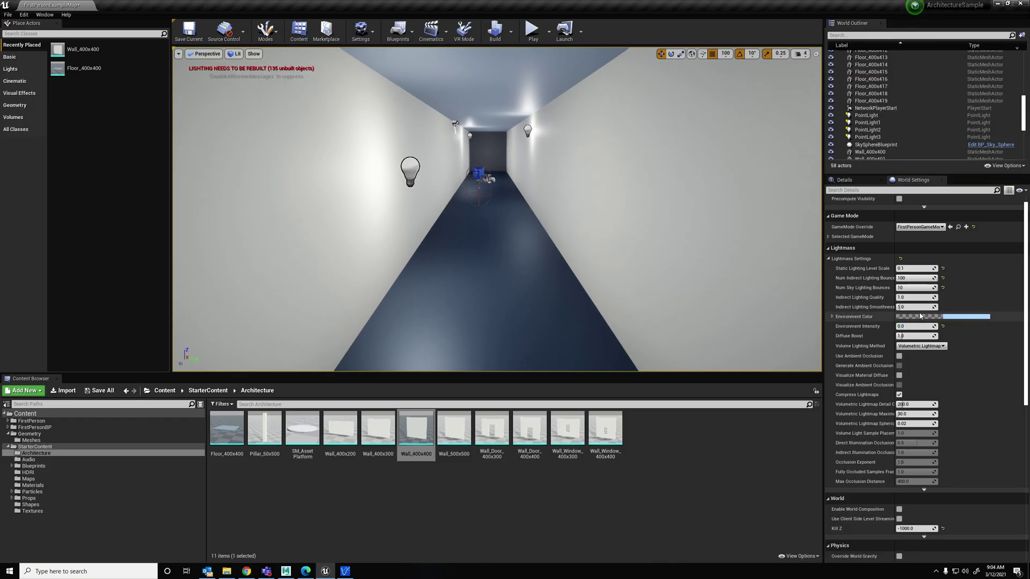
Set the Lightmass Environment Intensity to 1.0 and compare the remaining Lightmass settings with the browser article
text(1)
key(Tab)
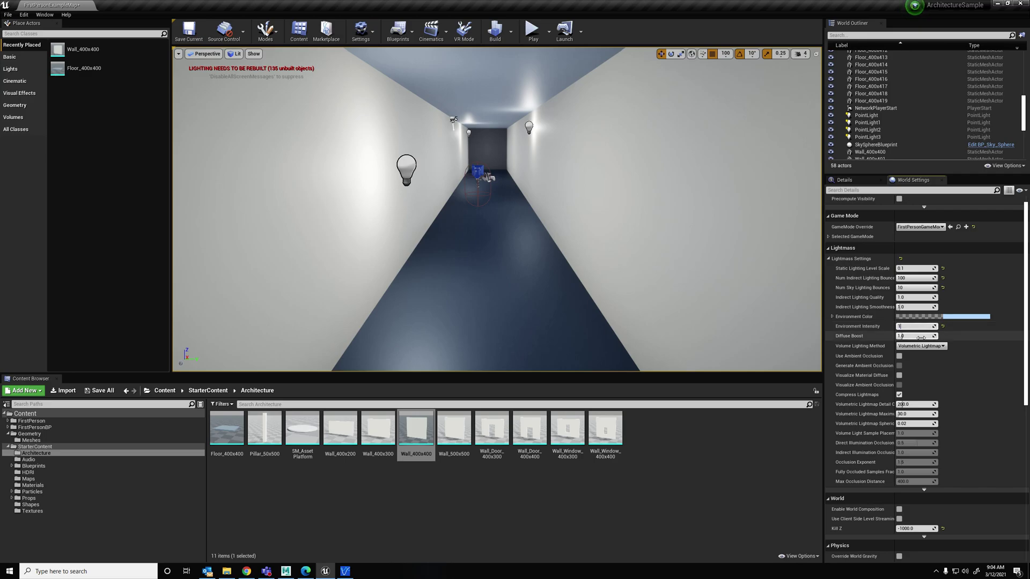
key(alt+Tab)
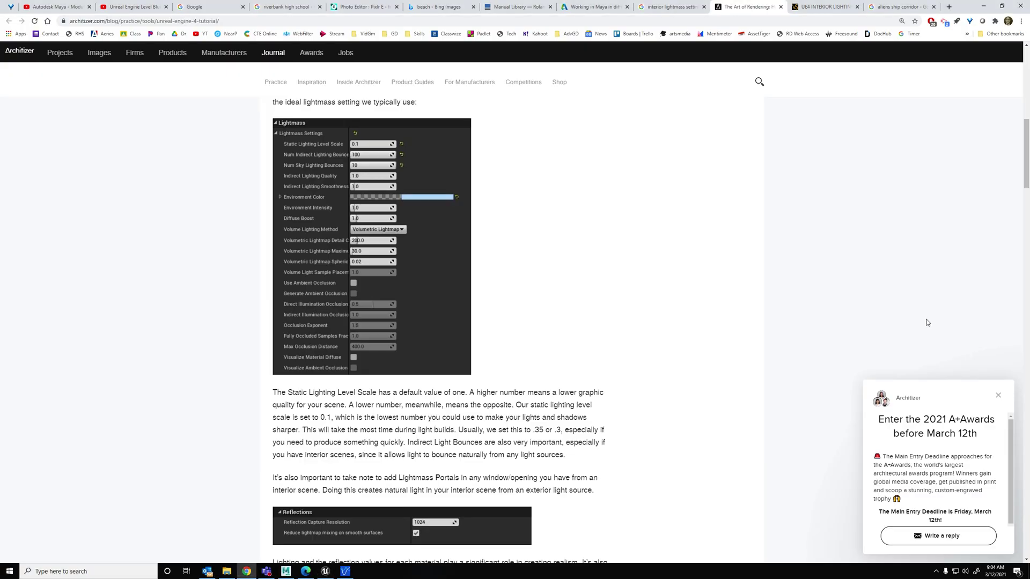
key(alt+Tab)
key(alt+Tab)
key(alt+Tab)
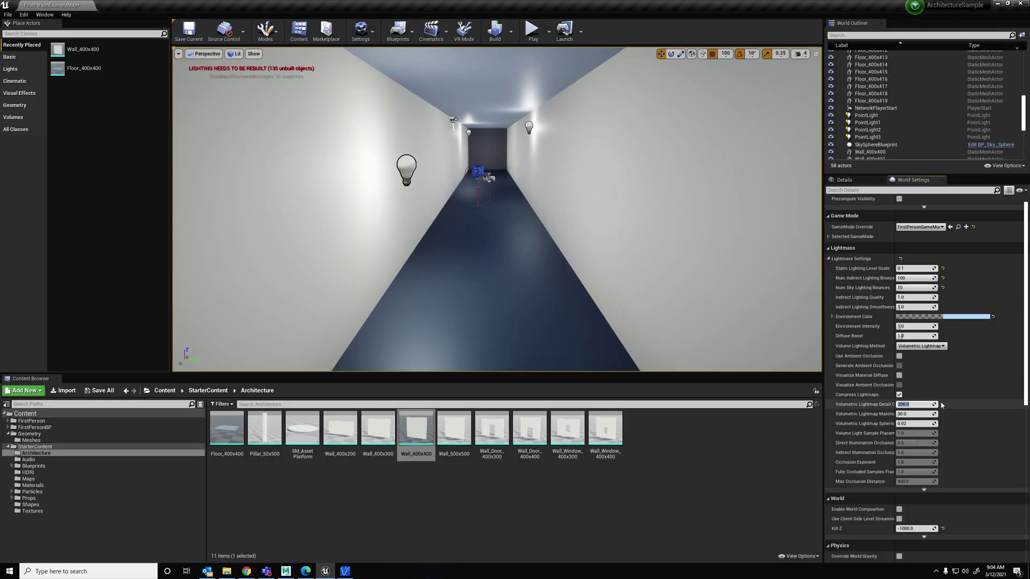
key(alt+Tab)
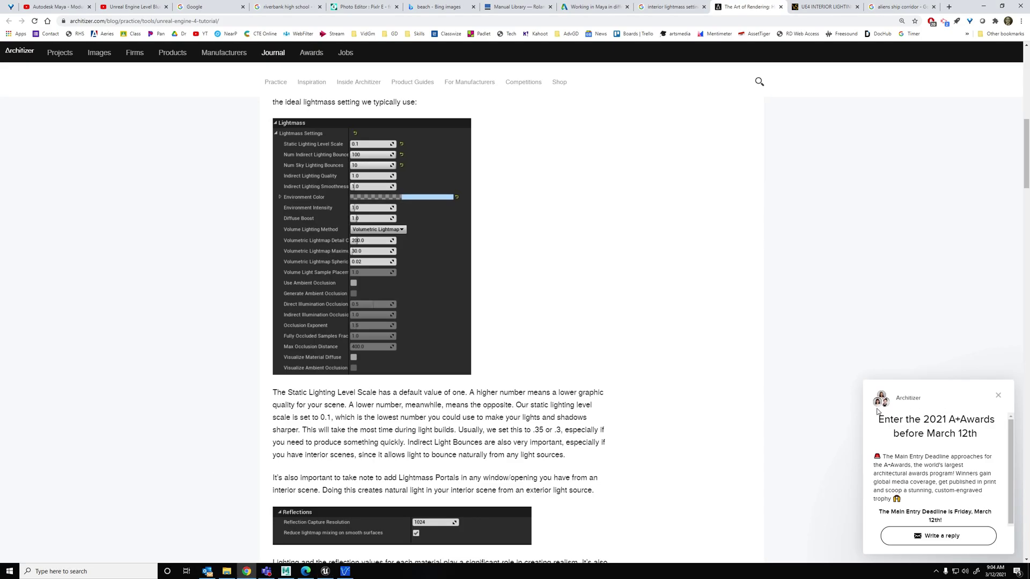
key(alt+Tab)
click(899, 395)
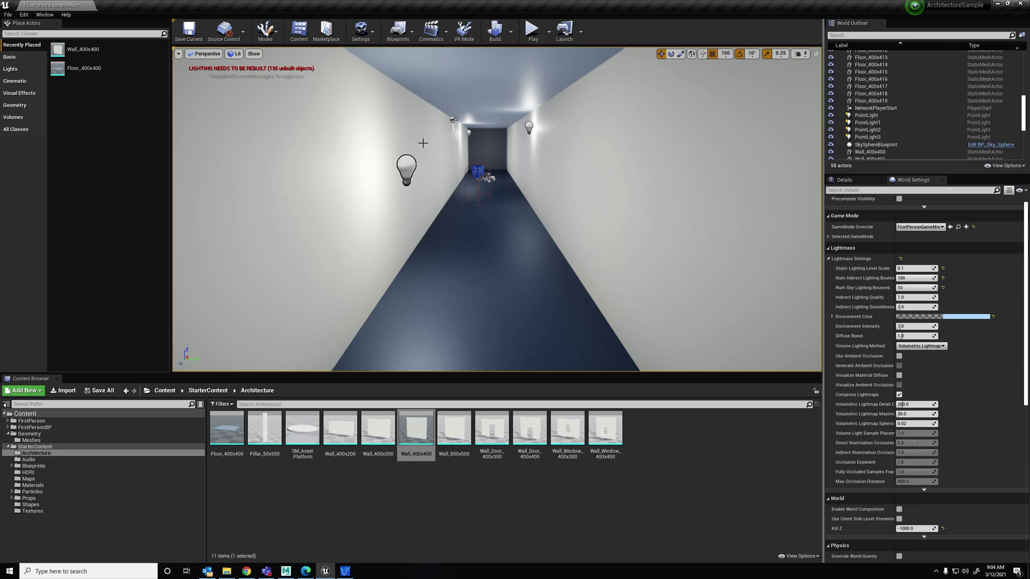
Select all four point lights in the corridor together and use Stationary as their mobility
click(606, 191)
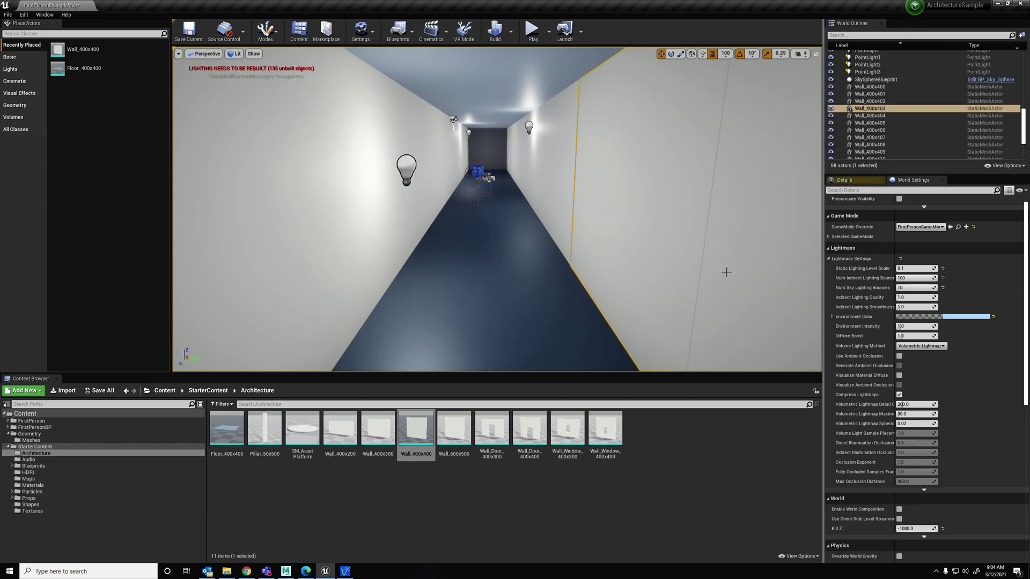
click(680, 214)
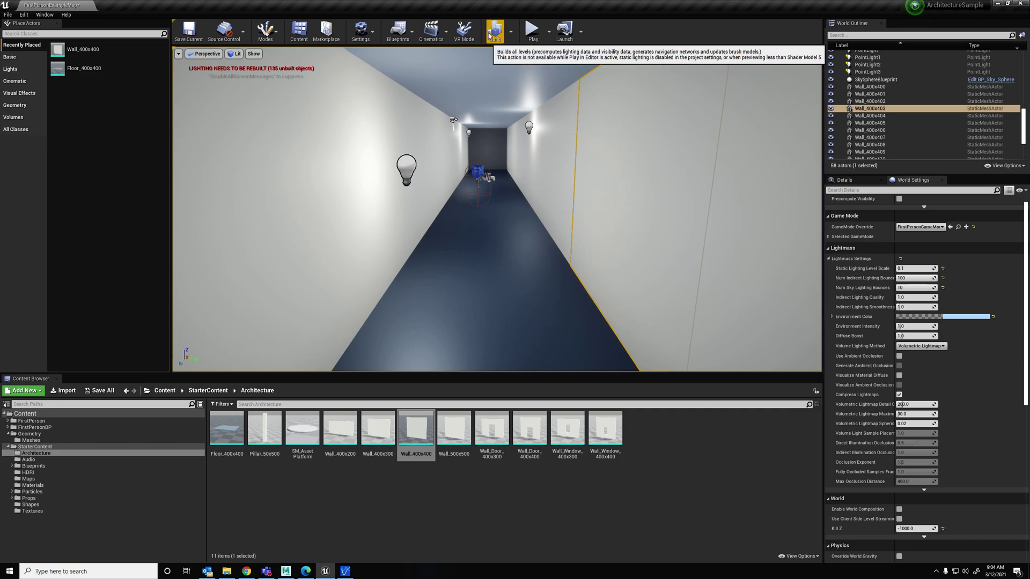
click(535, 133)
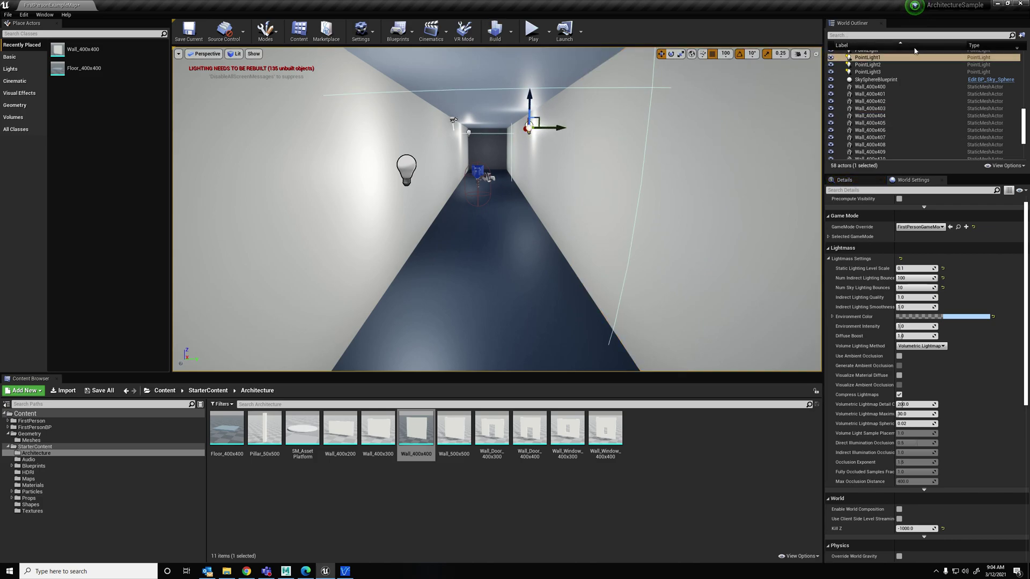
scroll(885, 102, up, 3)
click(877, 111)
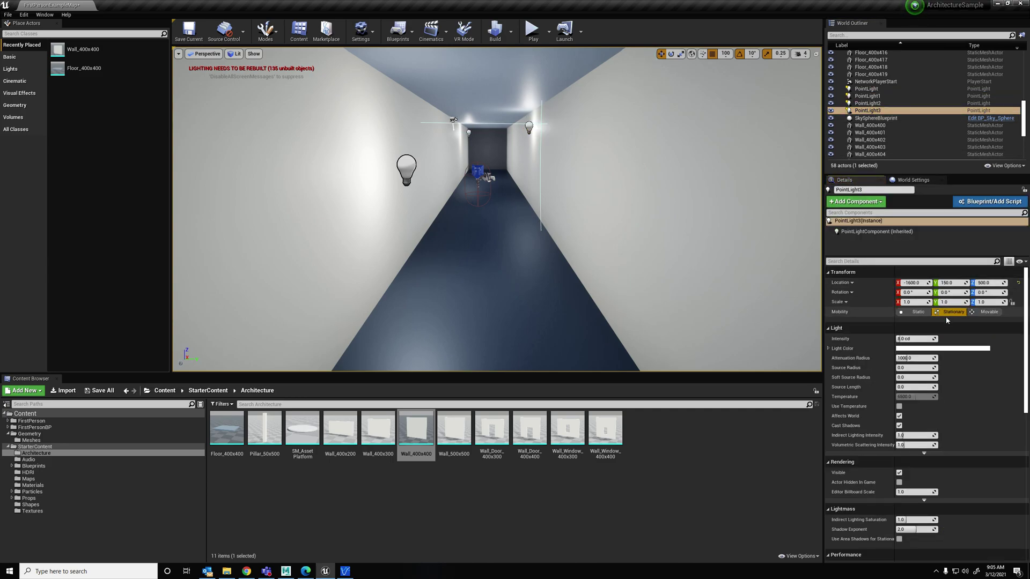
shift+click(869, 89)
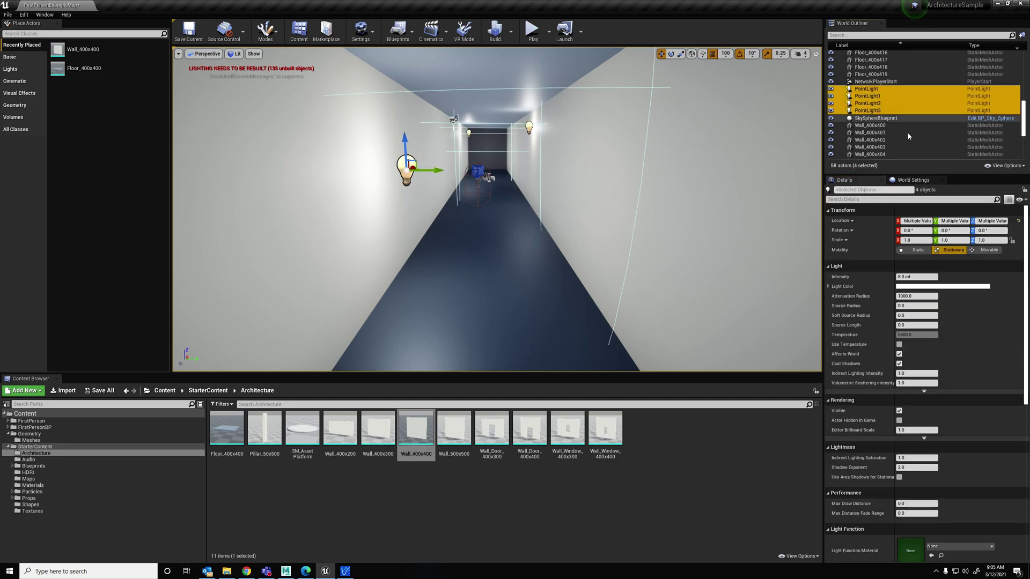
click(914, 252)
click(948, 253)
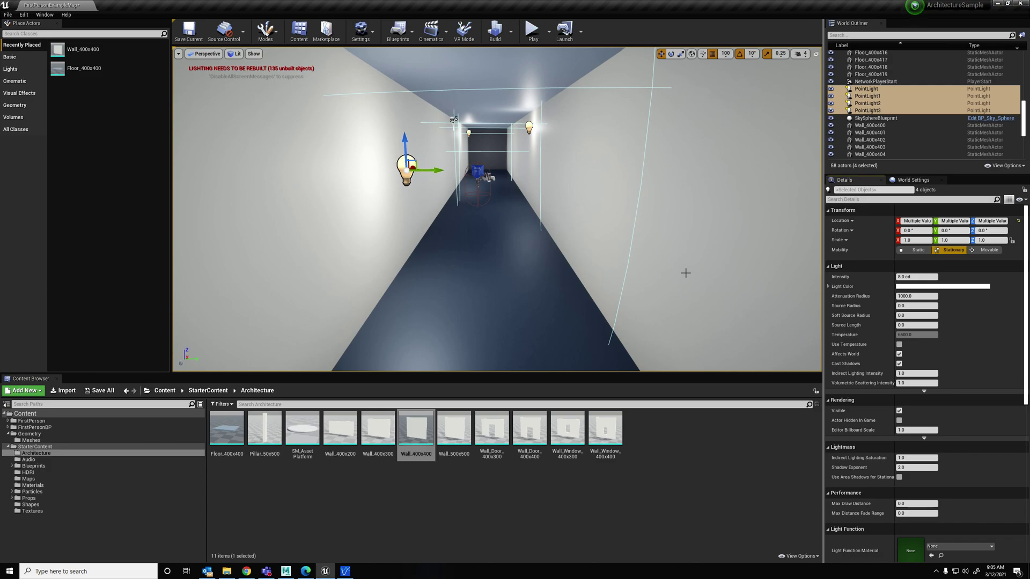
Start building the level with its lighting, dismiss the message log and select a corridor floor tile
click(495, 30)
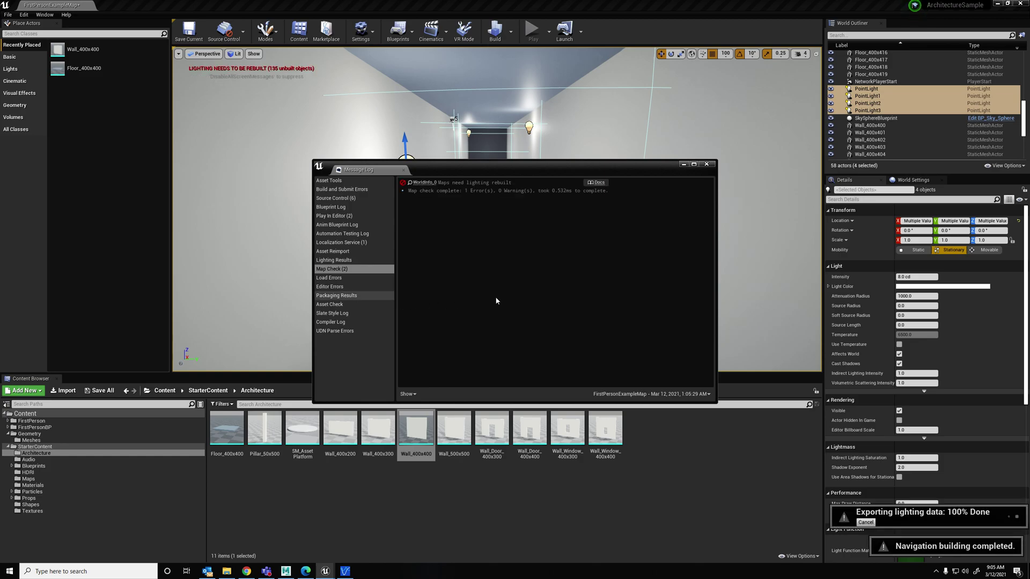
drag(554, 169, 446, 168)
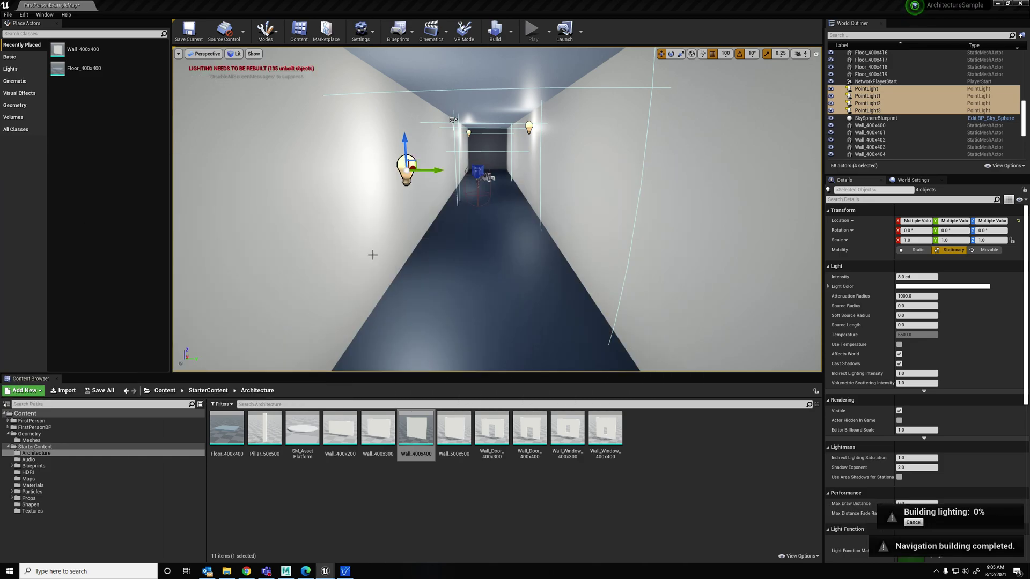
click(469, 286)
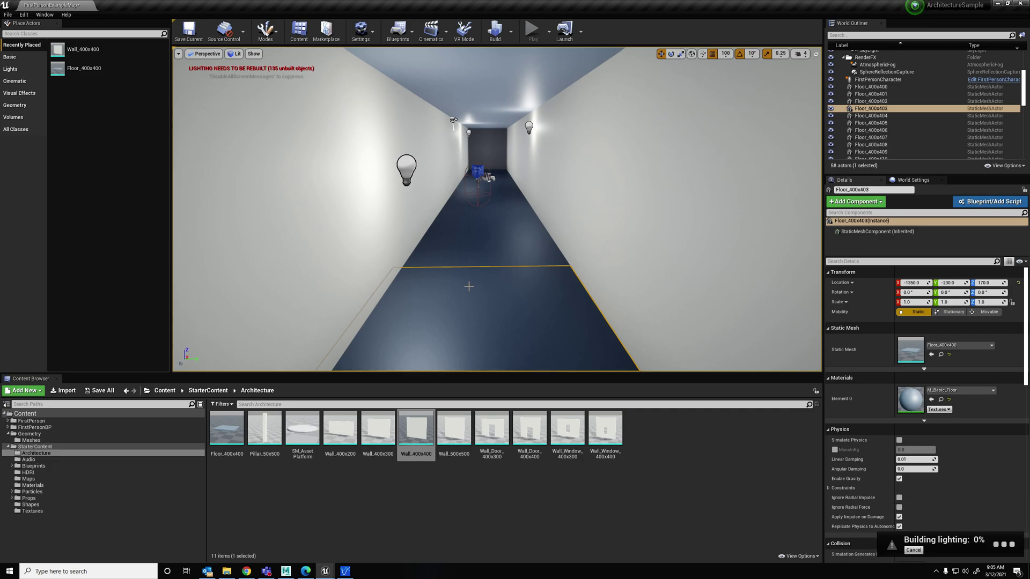
Export the Wall_400x400 mesh to the Desktop as an FBX file with FBX 2013 compatibility
right_click(419, 435)
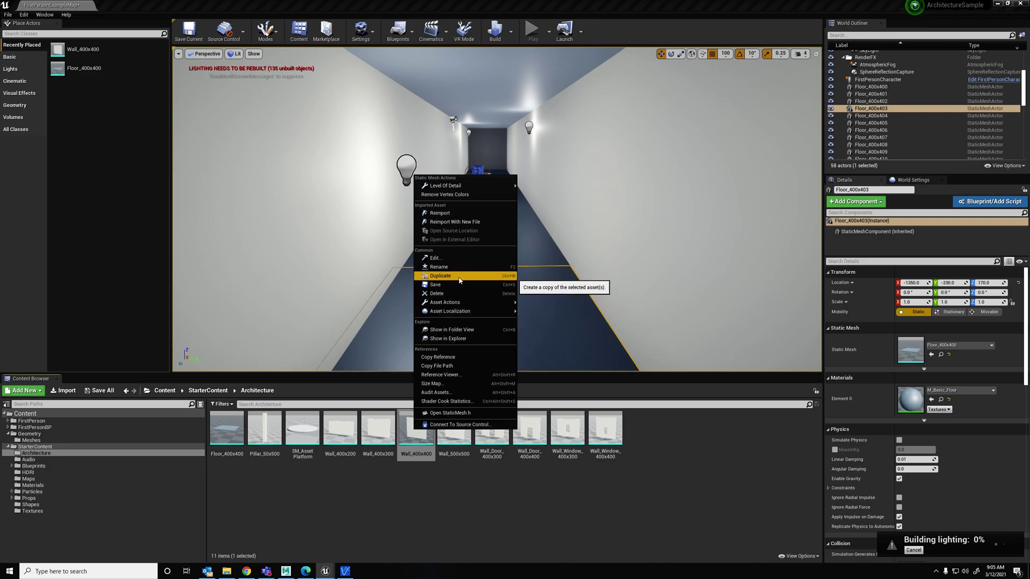
mouse_move(460, 302)
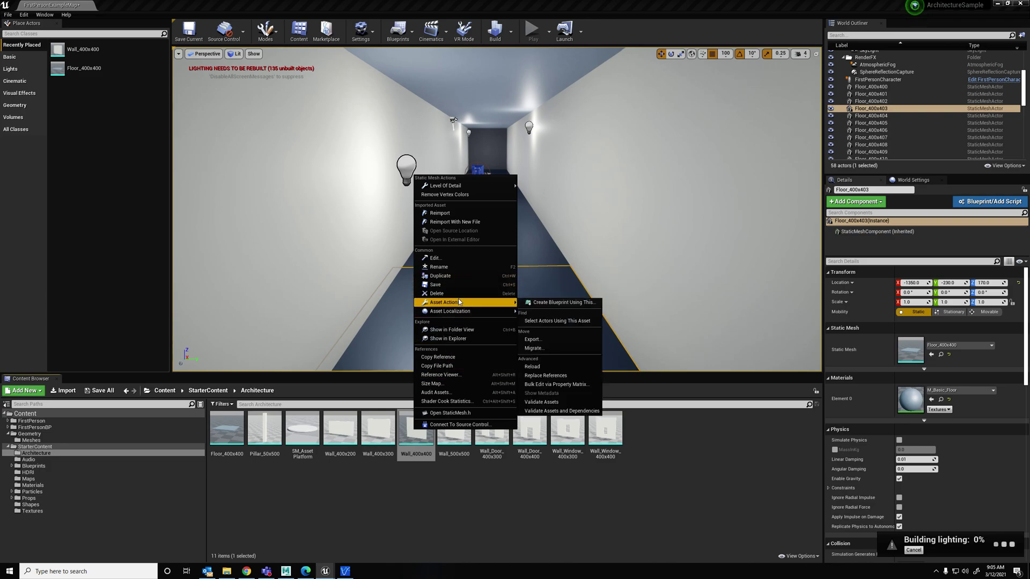
click(533, 340)
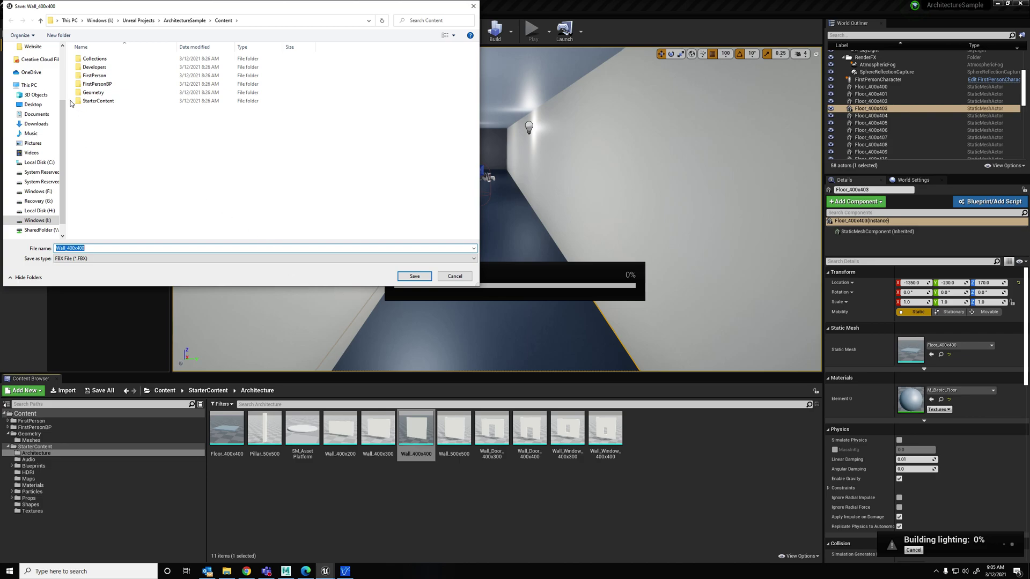
click(34, 105)
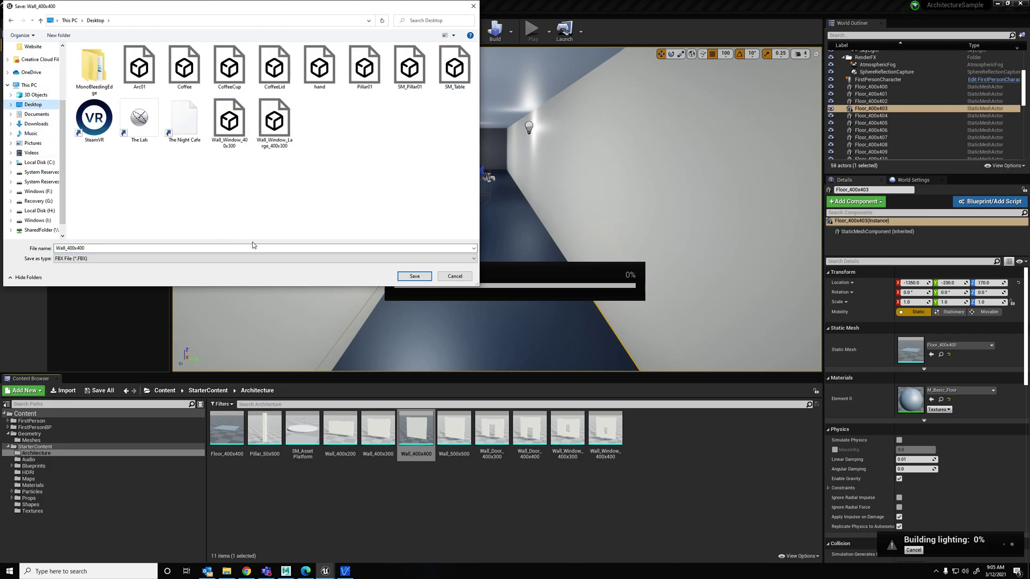
click(415, 277)
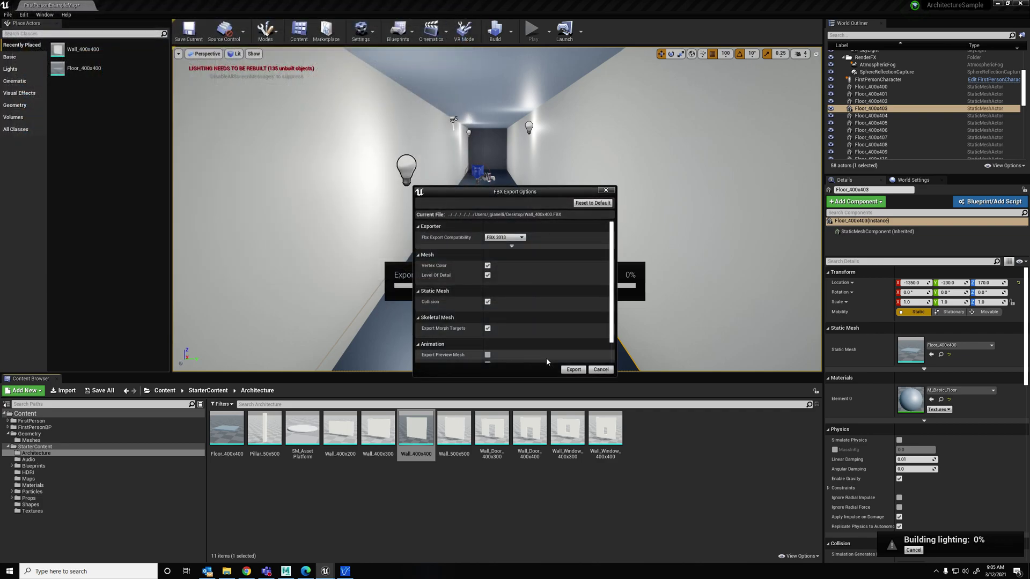
click(572, 369)
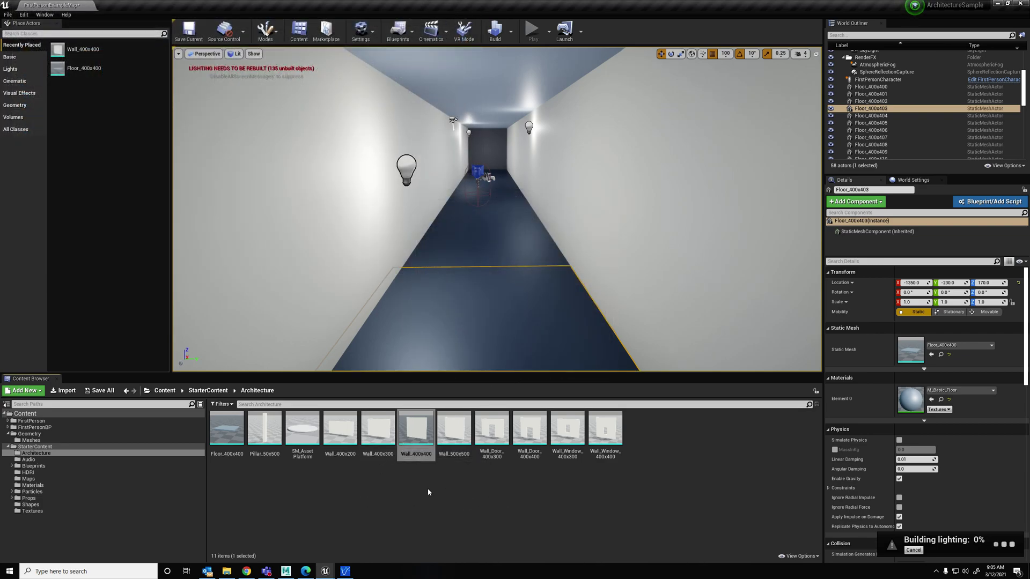
Export the Floor_400x400 mesh to the Desktop as an FBX file
right_click(226, 432)
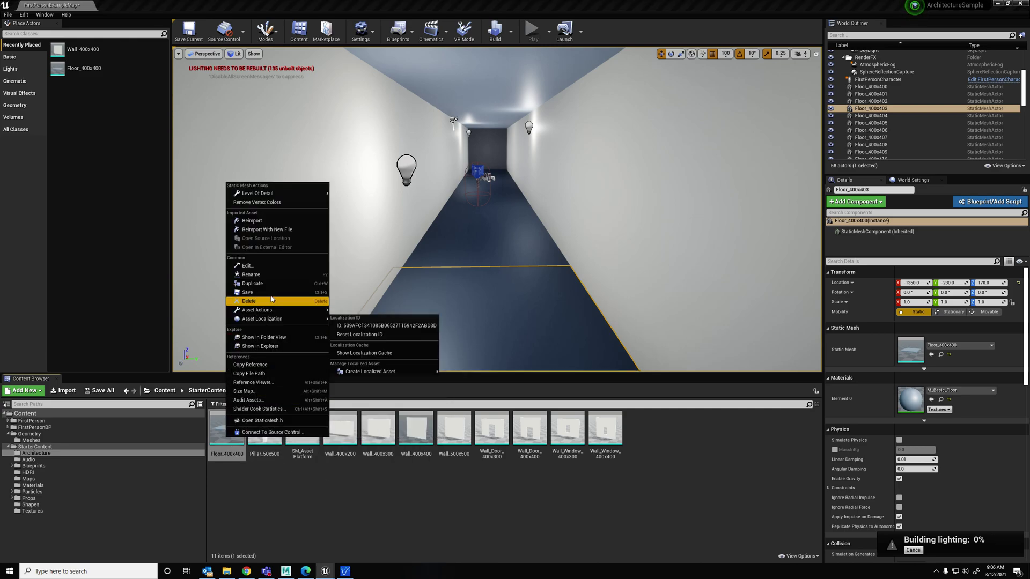
mouse_move(288, 313)
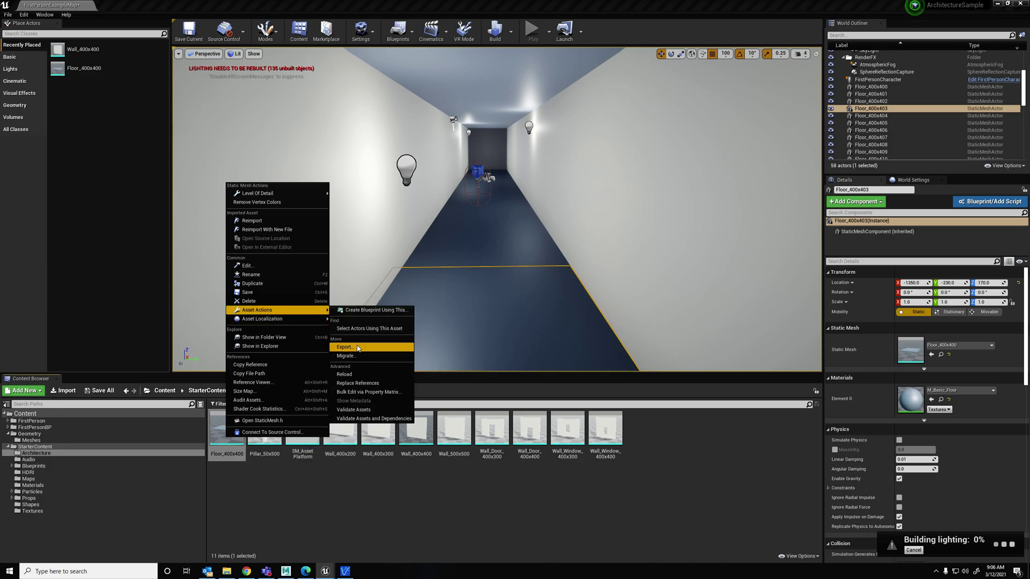
click(346, 347)
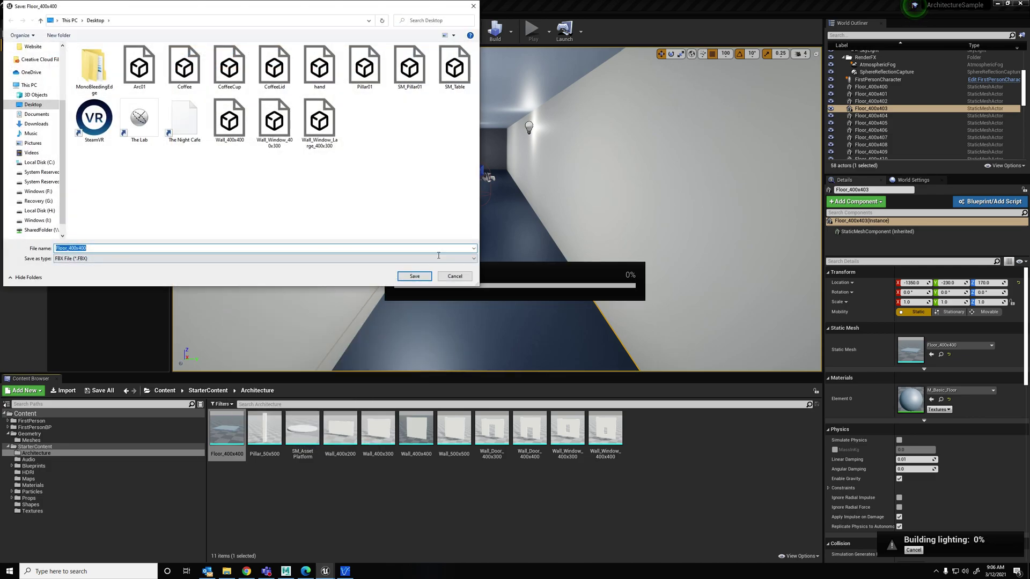
click(415, 277)
click(573, 366)
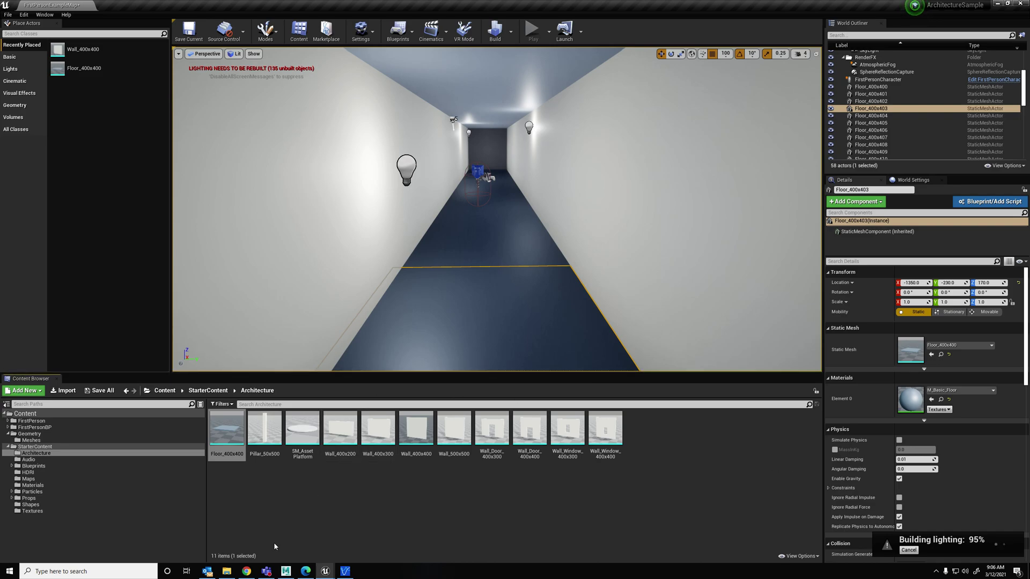
Switch to Maya, view the empty grid, and consult the Unreal working-unit instructions in the browser's Autodesk article
click(286, 571)
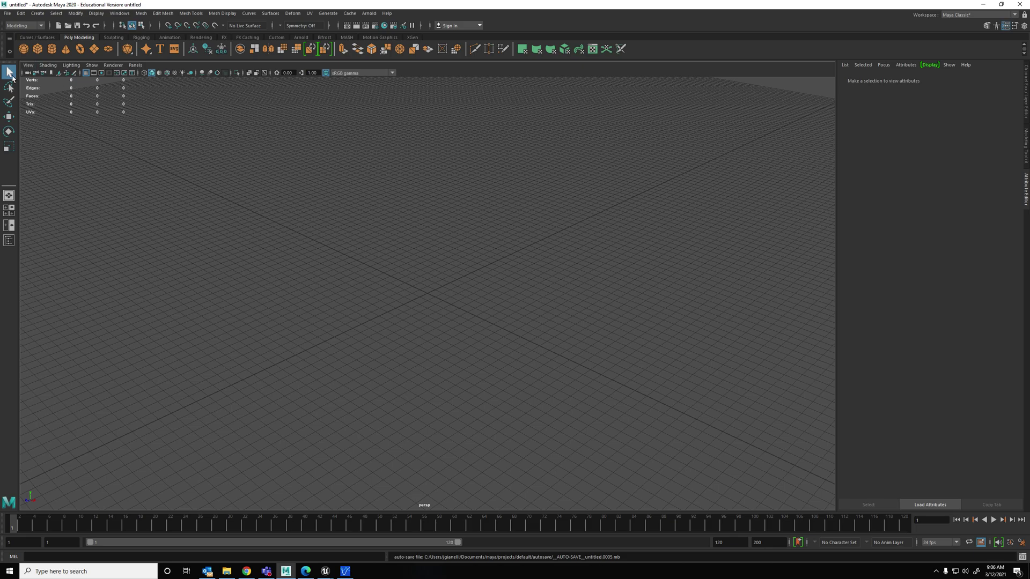
alt+drag(338, 244, 465, 277)
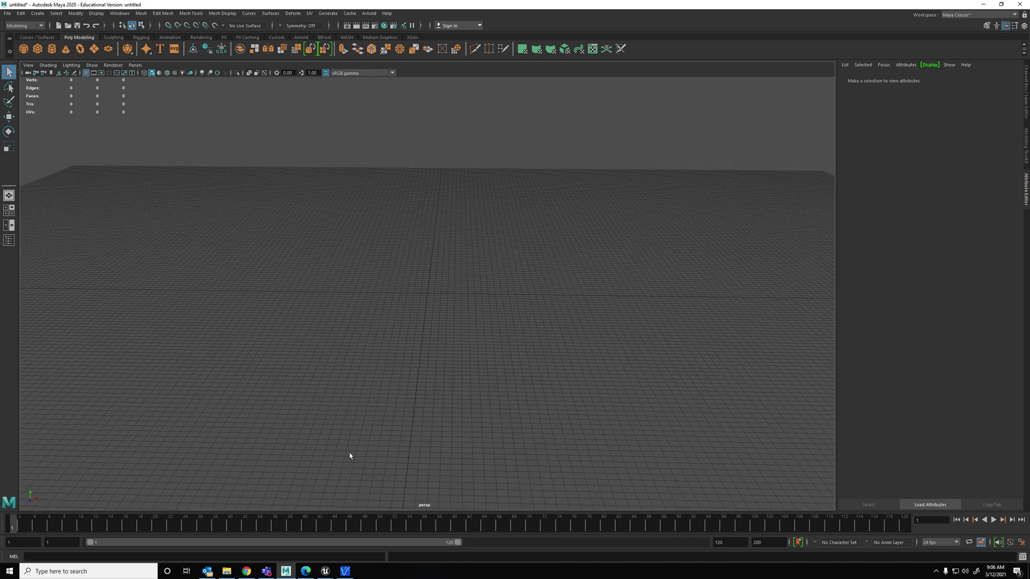
click(248, 571)
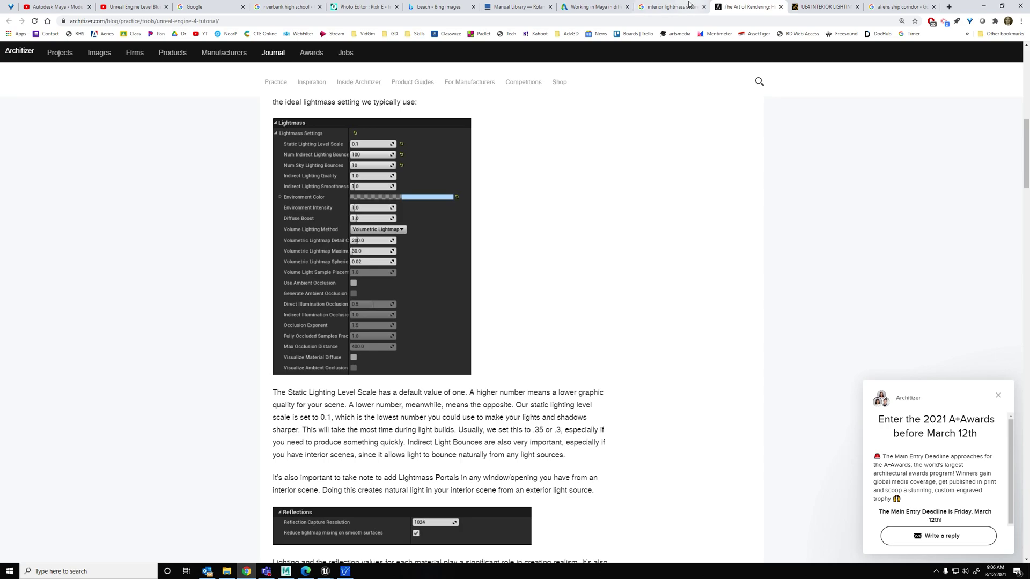
click(609, 5)
drag(281, 203, 728, 219)
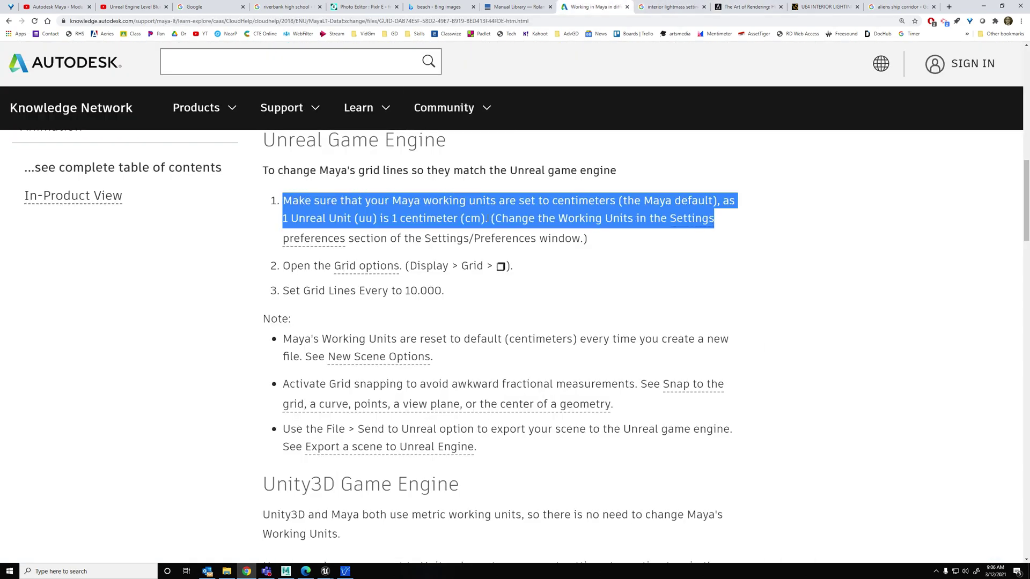
Switch back to Maya to inspect the grid spacing, and return to the Autodesk article's Unreal grid instructions
key(alt+Tab)
scroll(434, 302, up, 6)
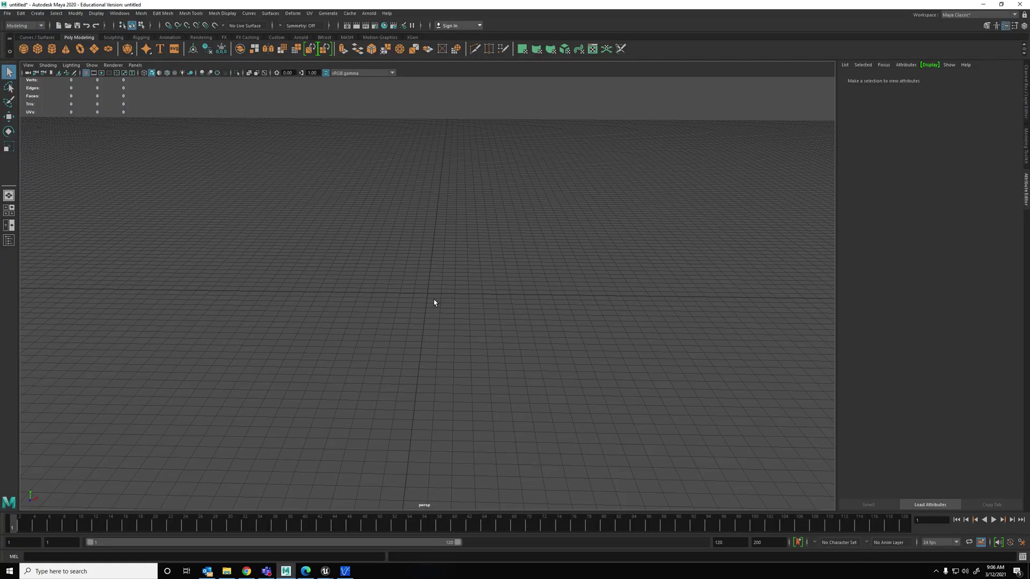
scroll(432, 298, down, 5)
scroll(441, 298, up, 3)
key(alt+Tab)
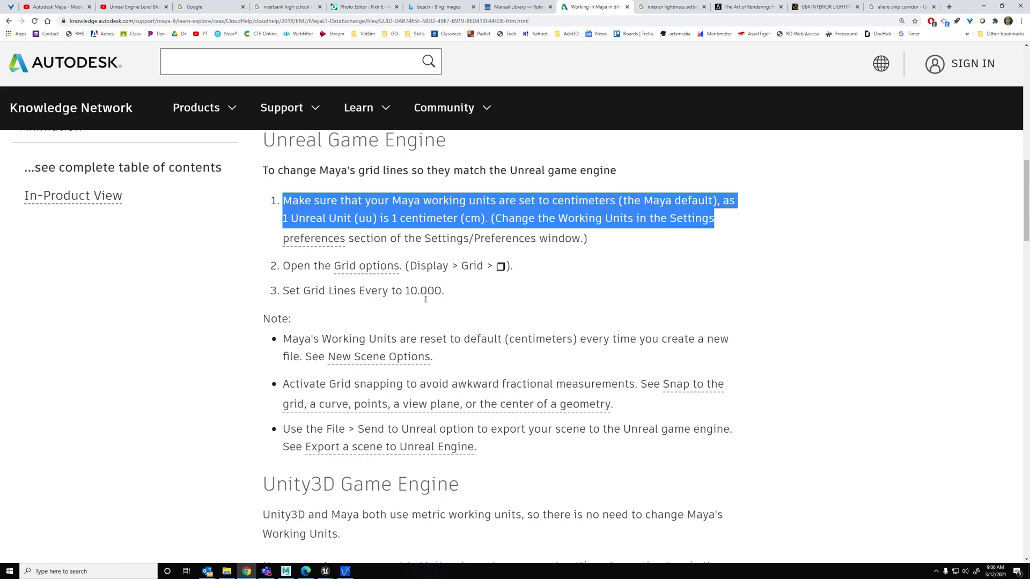
Switch to Maya, open the general Settings preferences, and check the linear working unit against the Autodesk article's instructions
key(alt+Tab)
click(184, 13)
mouse_move(114, 13)
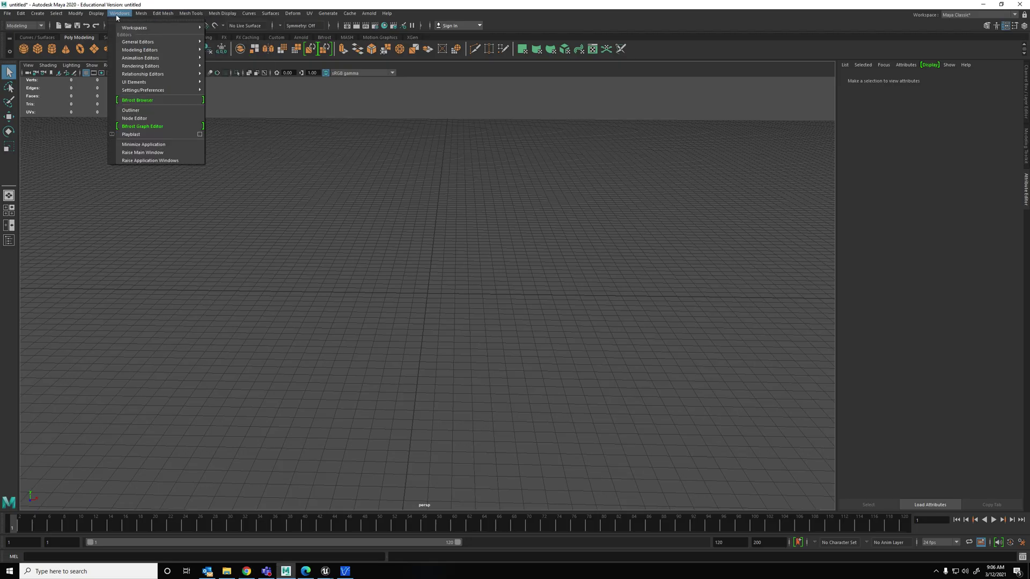
mouse_move(177, 90)
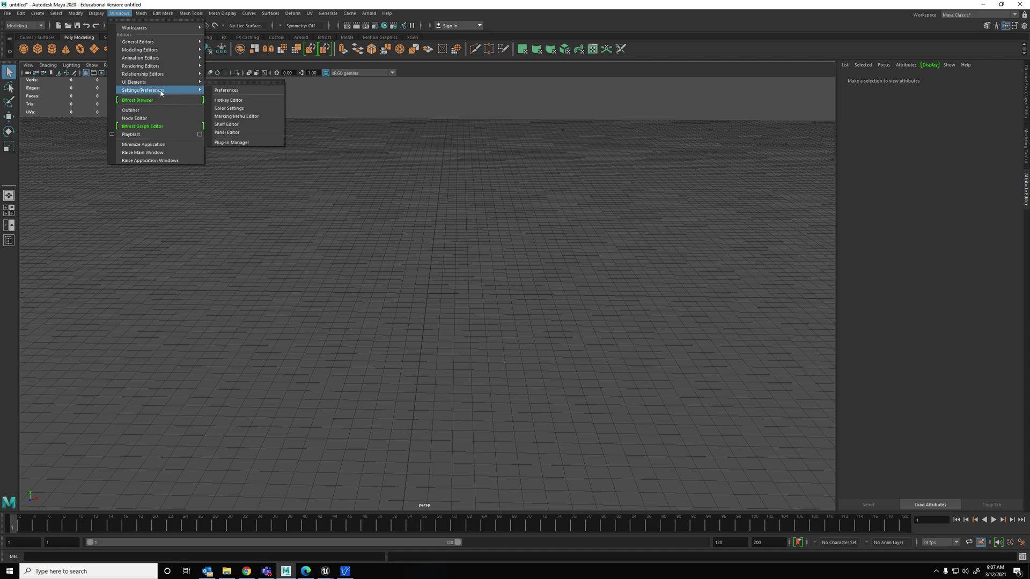
click(225, 90)
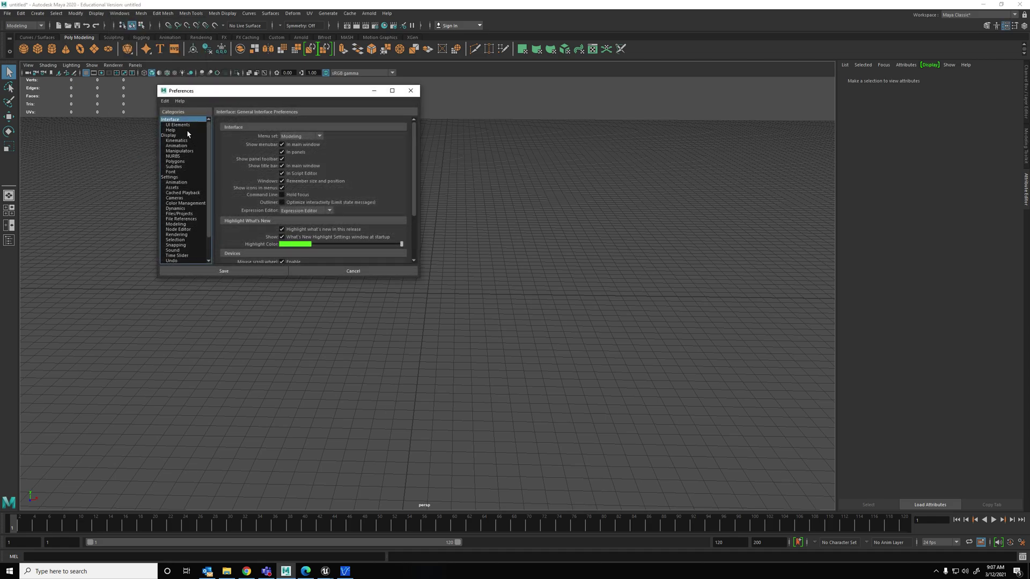
scroll(241, 165, down, 1)
click(169, 177)
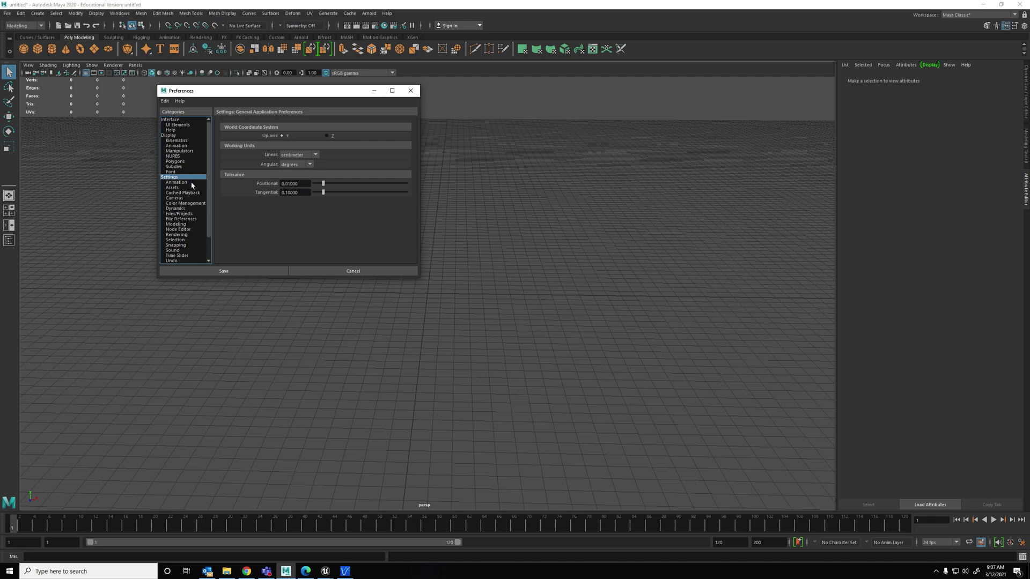
key(alt+Tab)
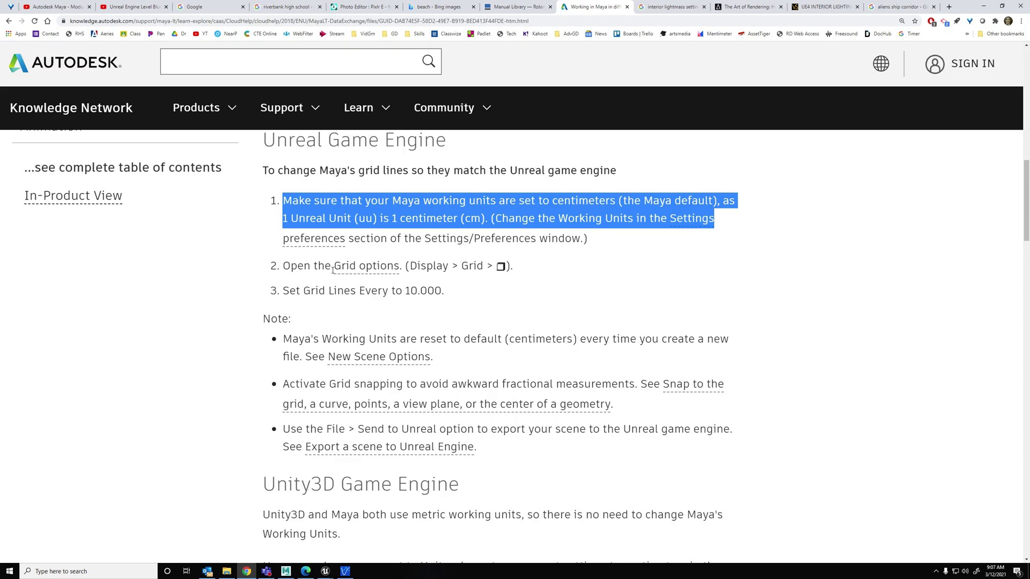
key(alt+Tab)
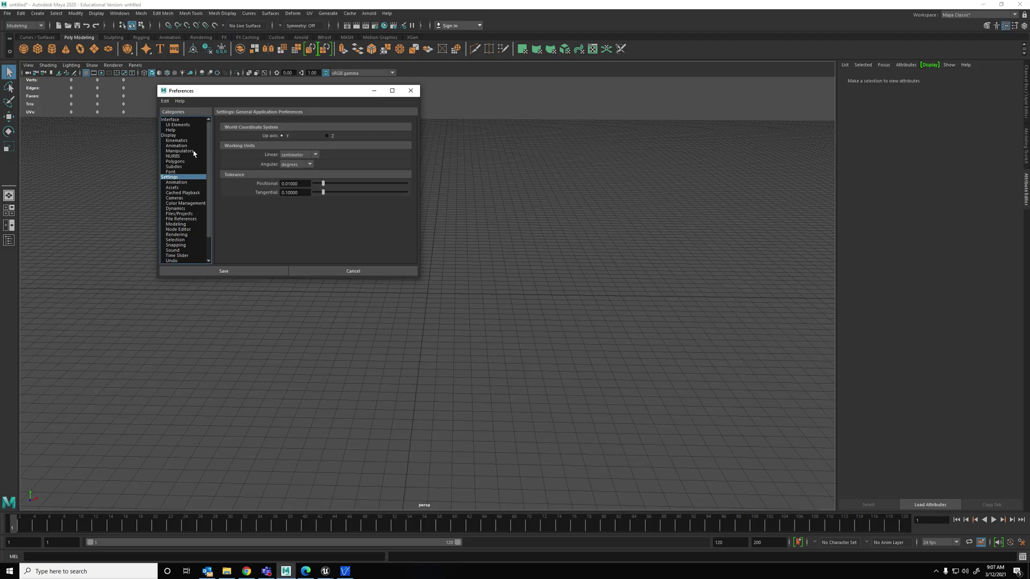
Look through the general Interface and UI Elements preferences for grid or unit options
scroll(196, 166, down, 2)
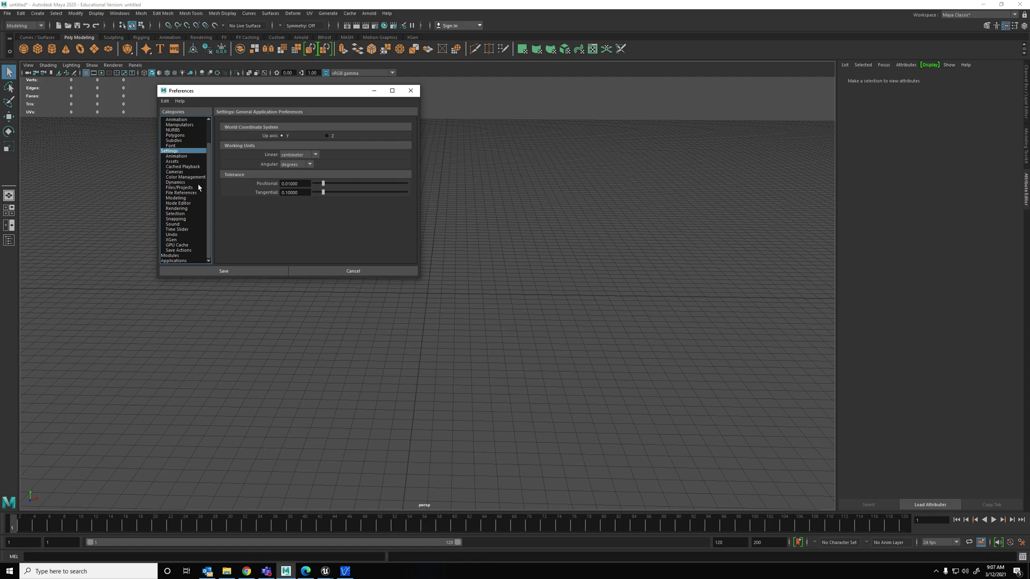
drag(212, 186, 211, 164)
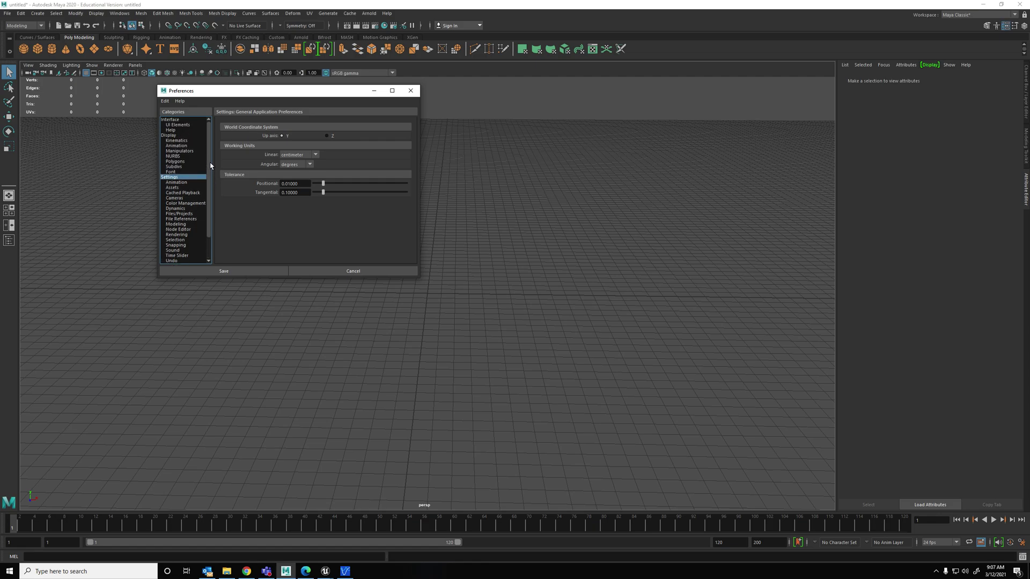
click(171, 120)
scroll(244, 156, down, 3)
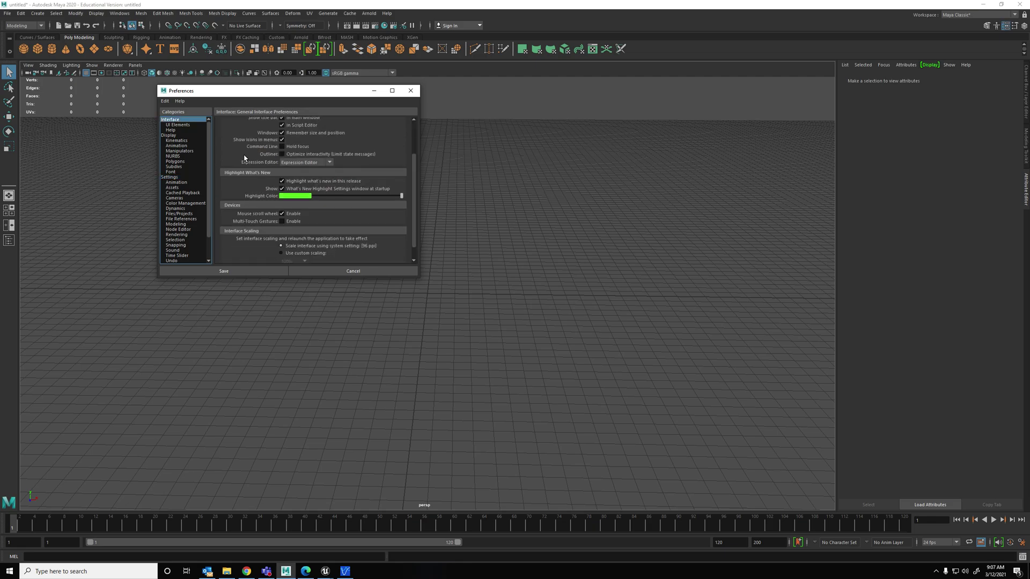
scroll(239, 166, up, 5)
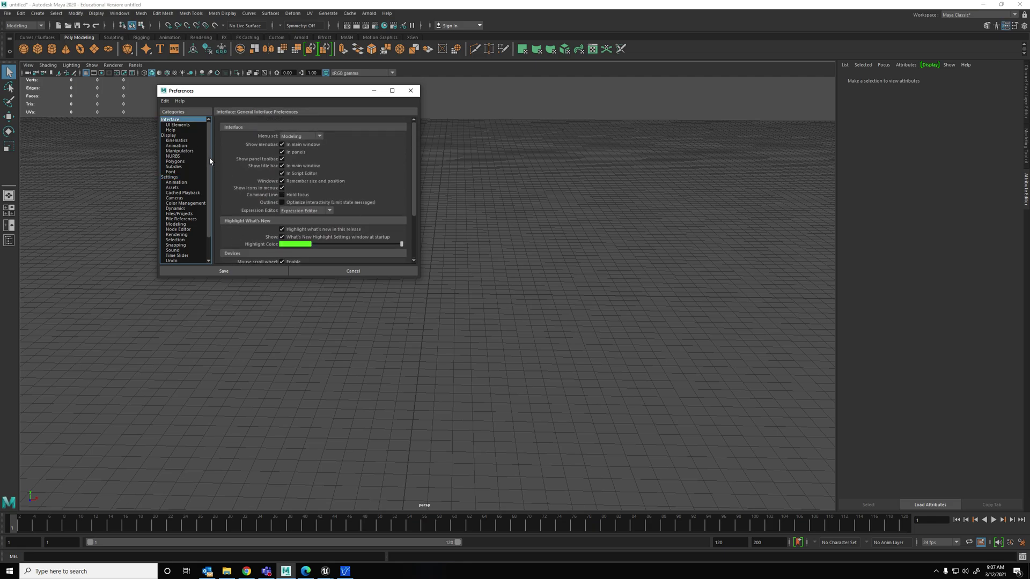
click(178, 125)
scroll(303, 191, down, 3)
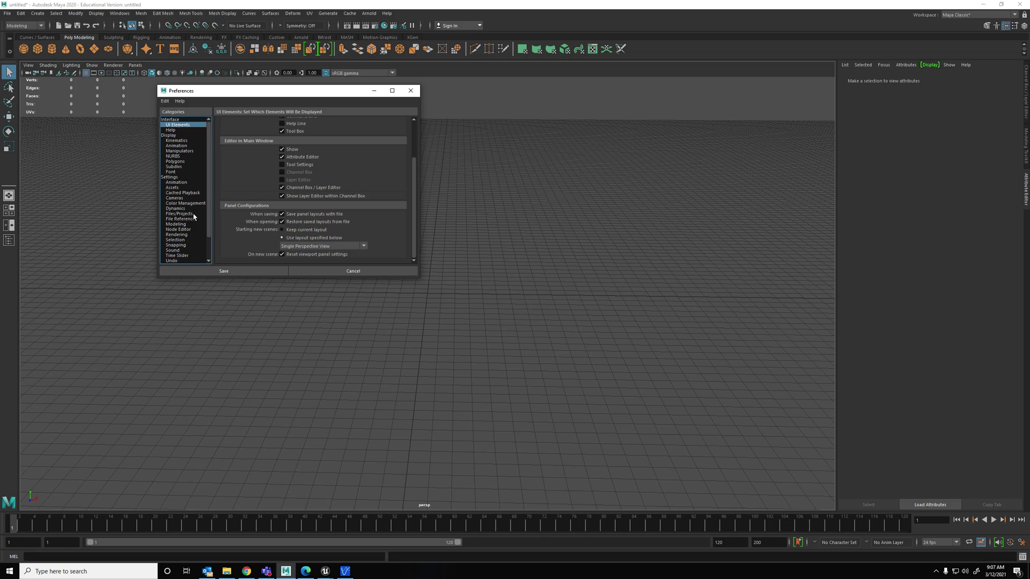
Reread the Autodesk article's sentence on changing the working units, and return to Maya's general Settings preferences
key(alt+Tab)
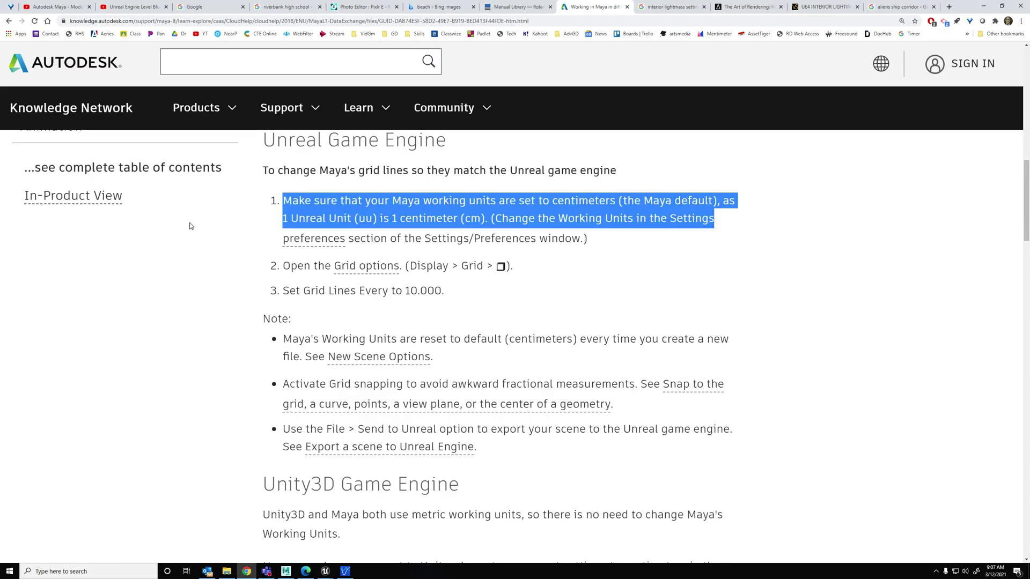
click(647, 213)
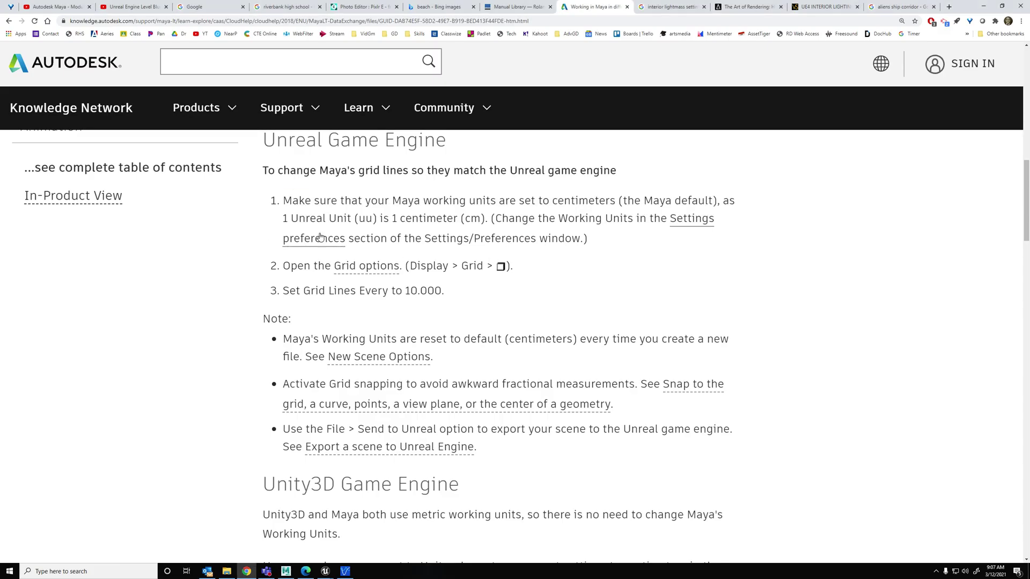
drag(491, 221, 606, 219)
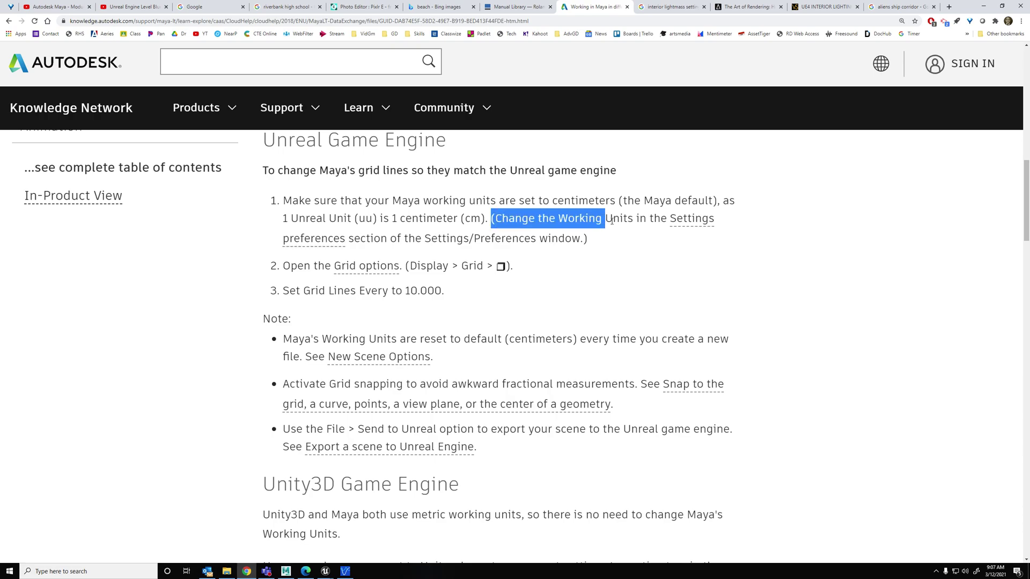
key(alt+Tab)
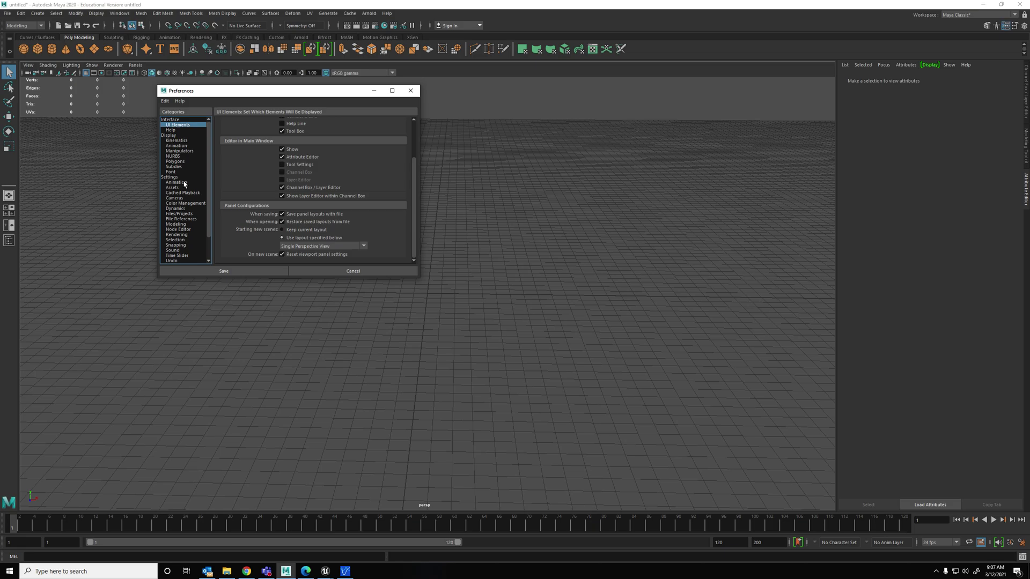
click(171, 177)
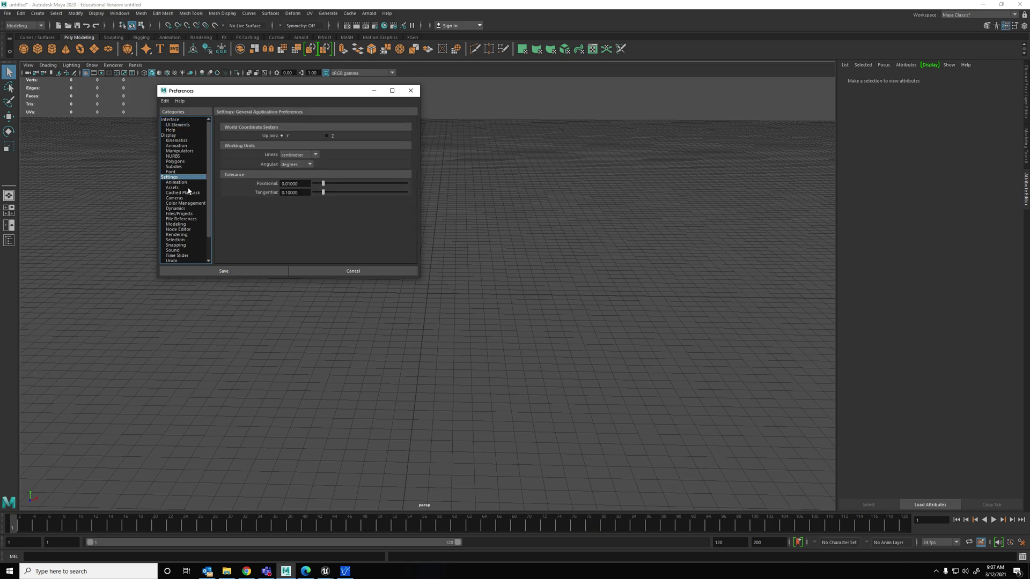
Examine the general Interface and Display preferences, and return to the working units in the Settings category
scroll(189, 195, down, 1)
scroll(188, 223, down, 1)
scroll(187, 223, up, 2)
click(191, 120)
scroll(253, 167, down, 2)
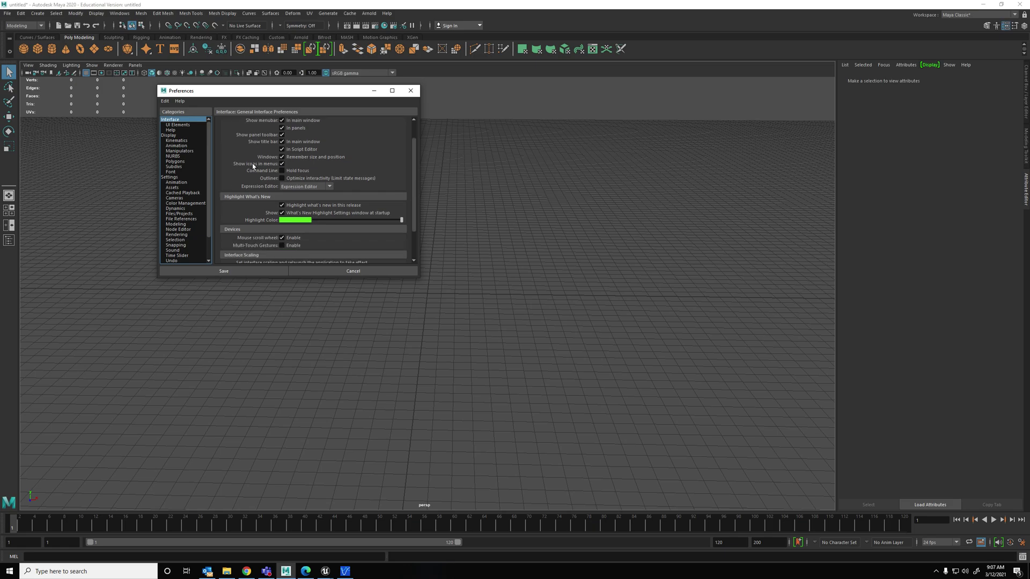
click(185, 136)
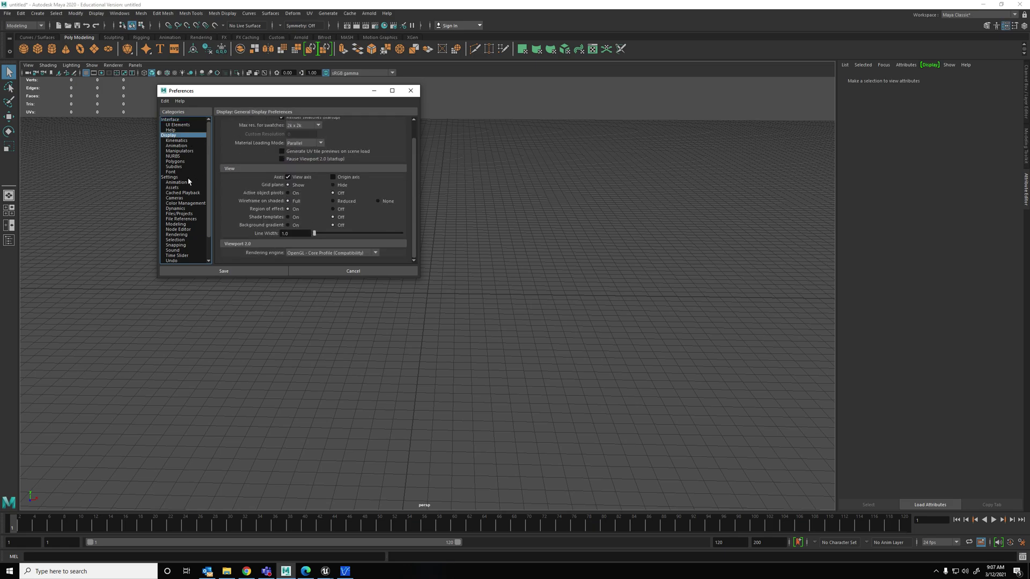
click(169, 177)
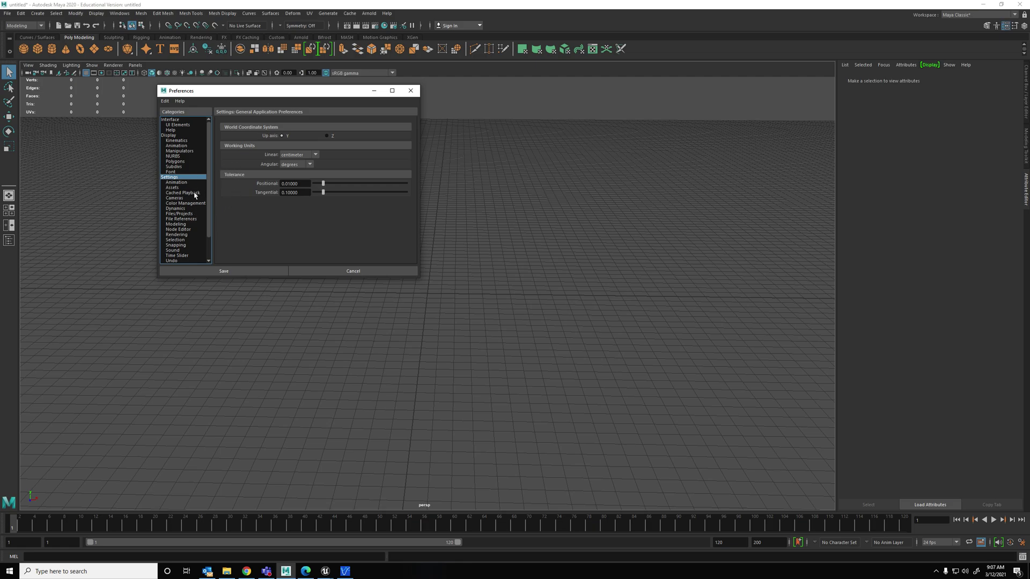
scroll(195, 213, down, 2)
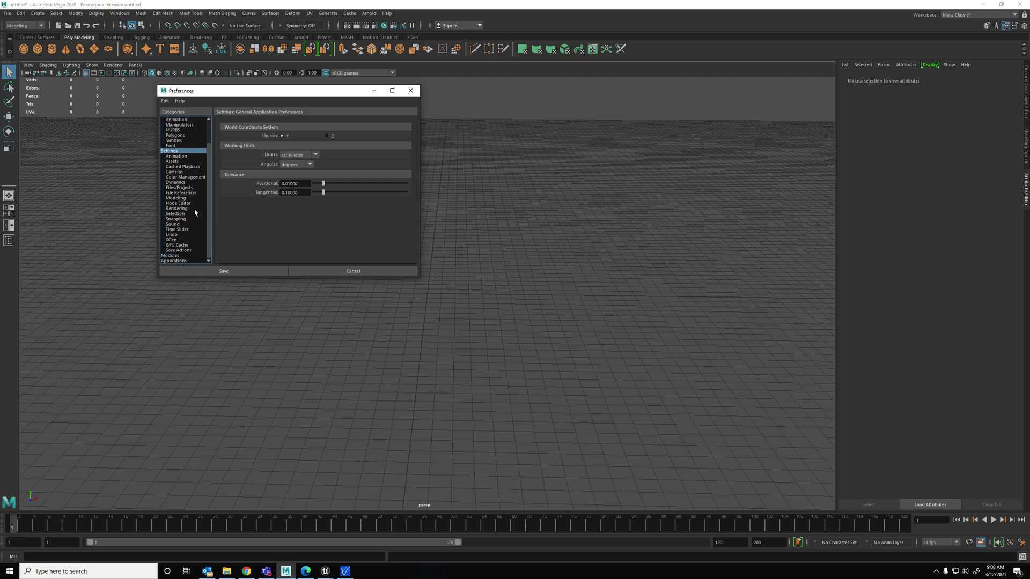
scroll(195, 212, up, 2)
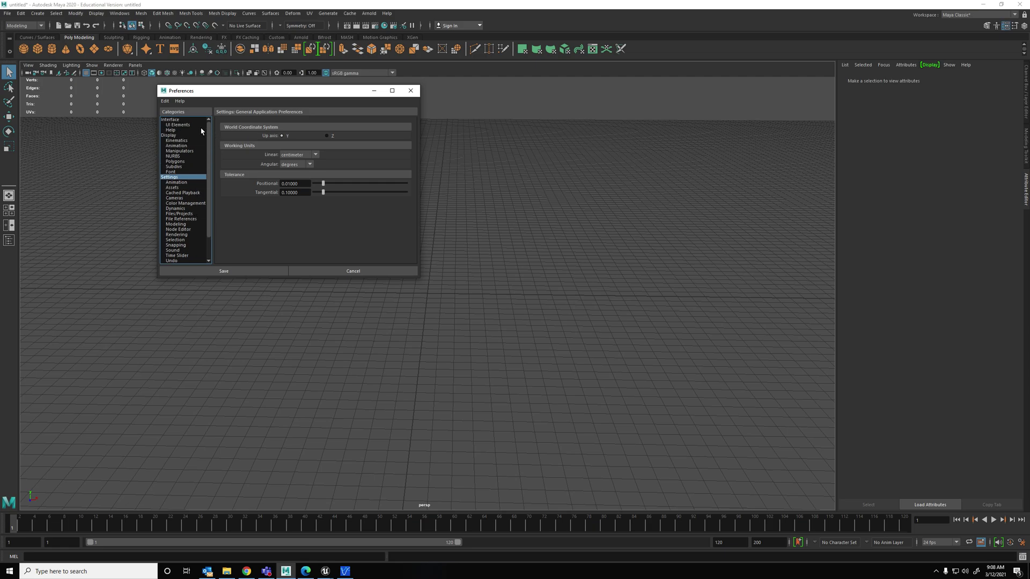
Check the Files/Projects, Modeling and Node Editor preferences, and go back to the general Settings category
click(192, 214)
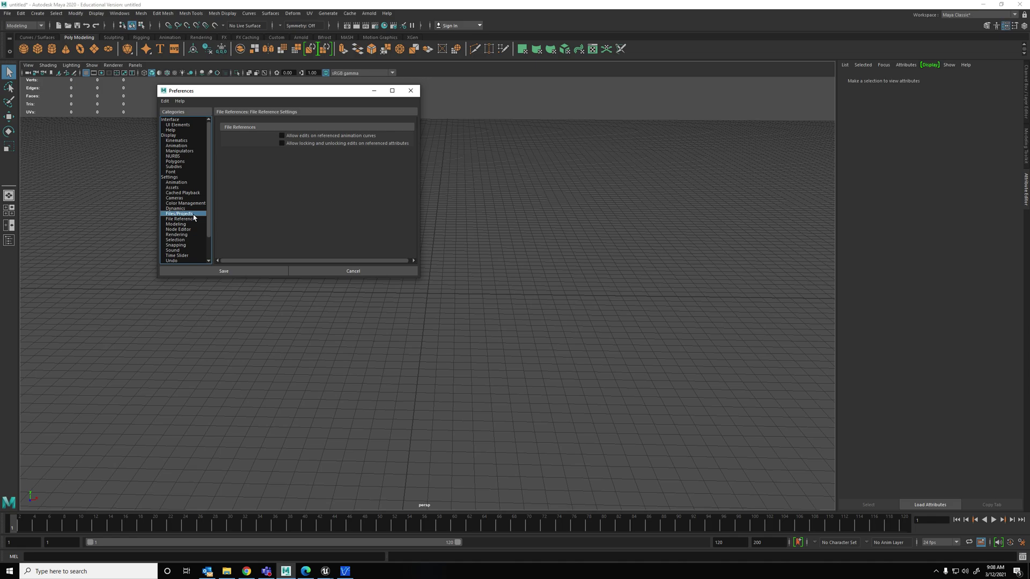
scroll(263, 198, down, 3)
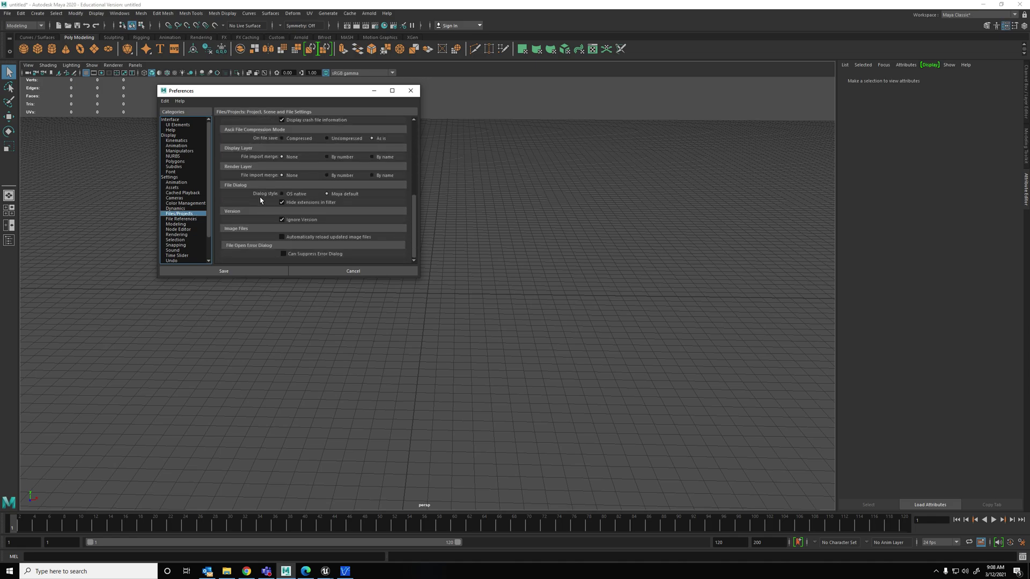
click(192, 230)
click(194, 224)
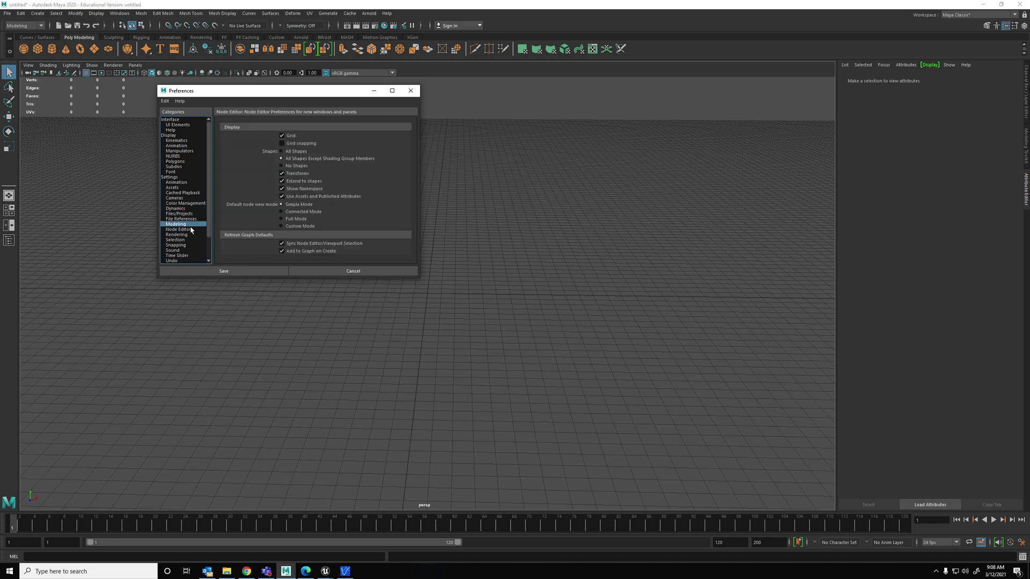
click(192, 177)
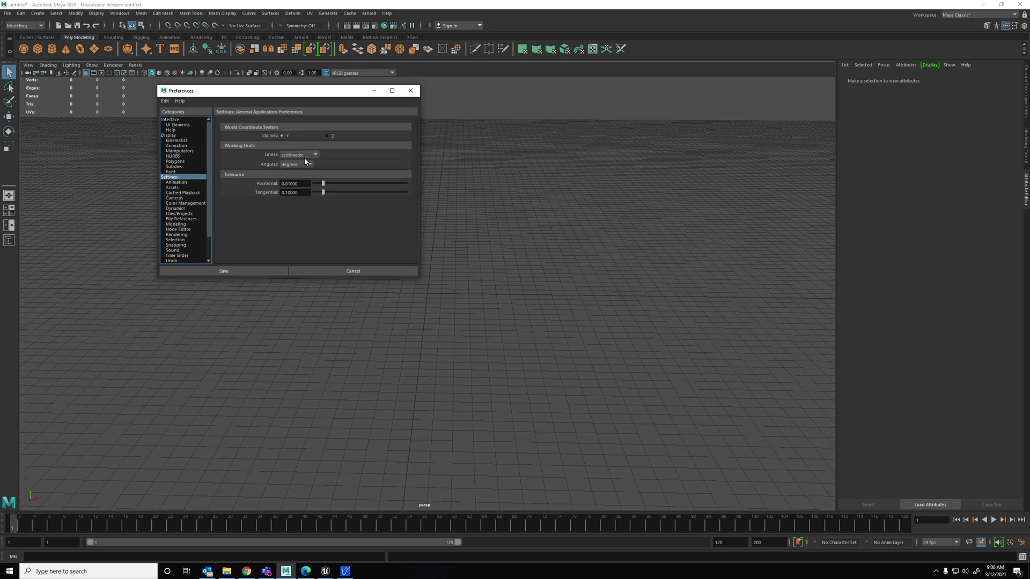
Compare Maya's working units with the Autodesk article once more, and save the preferences with centimeter as the linear unit
key(alt+Tab)
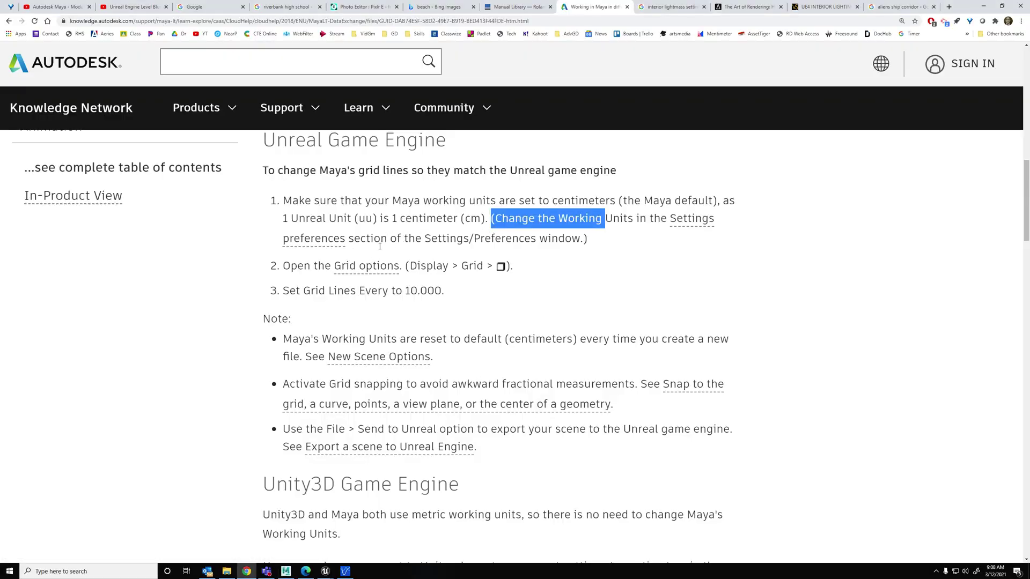
key(alt)
key(alt+Tab)
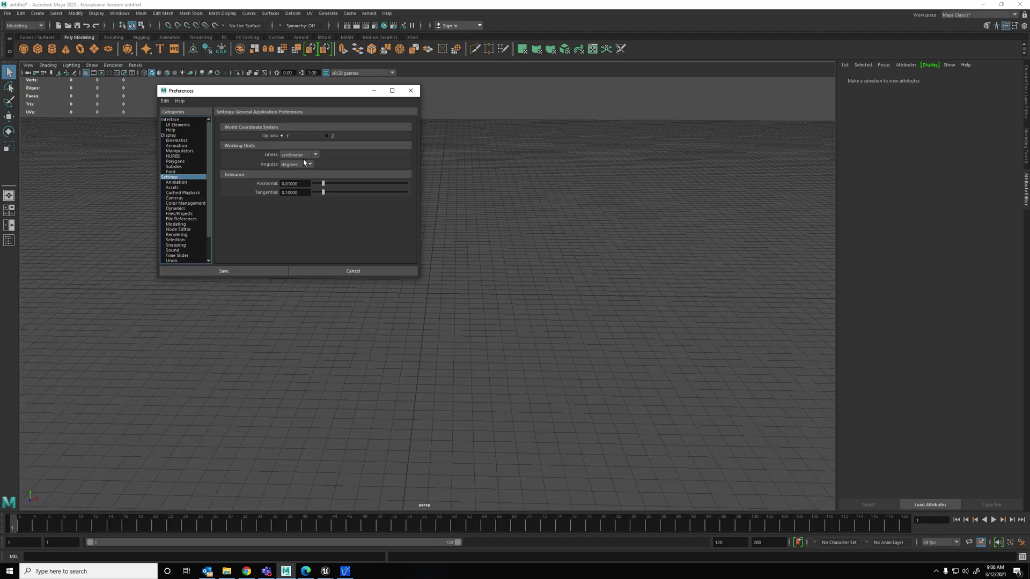
key(alt+Tab)
key(alt+Tab)
key(alt+Tab)
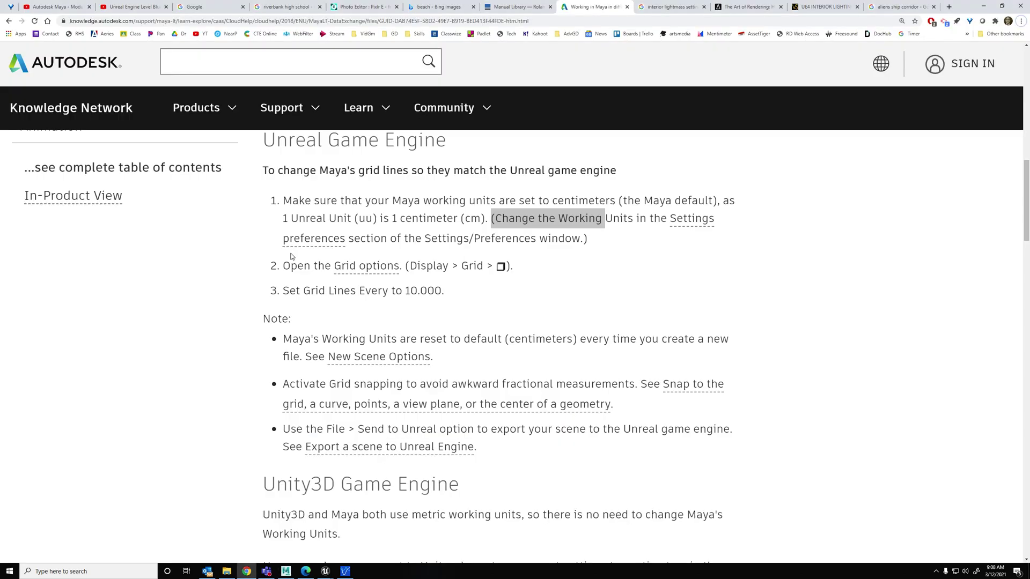
key(alt+Tab)
click(271, 273)
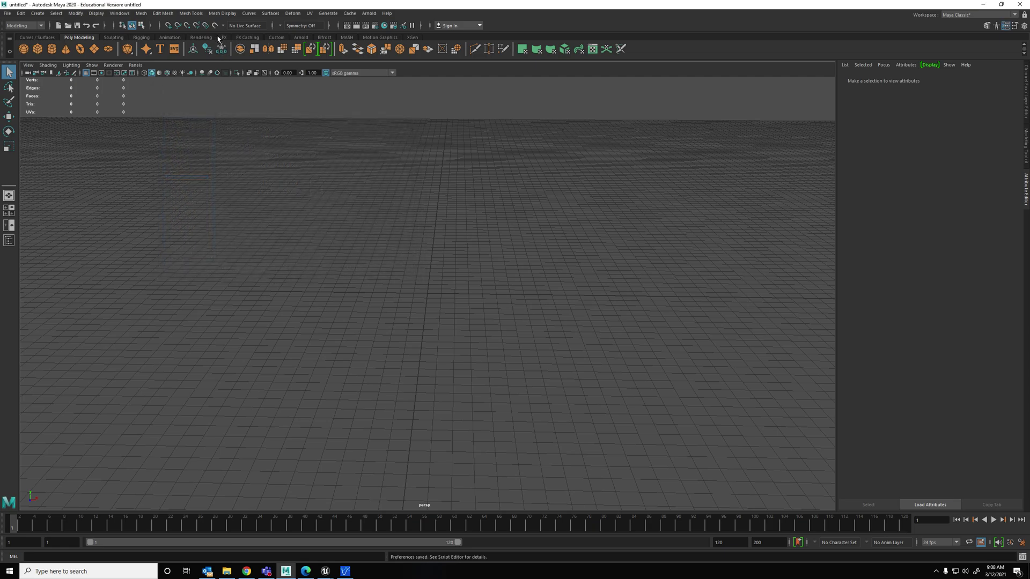
Check the grid line spacing in Maya's Grid Options against the article's 10.000 value, and inspect the whole grid in perspective view
click(96, 13)
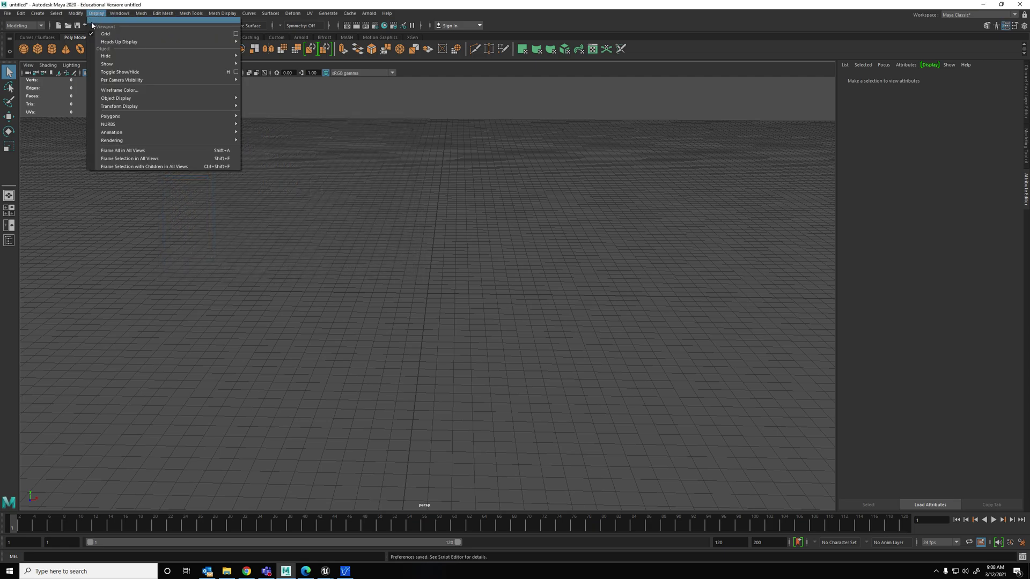
click(235, 34)
click(246, 571)
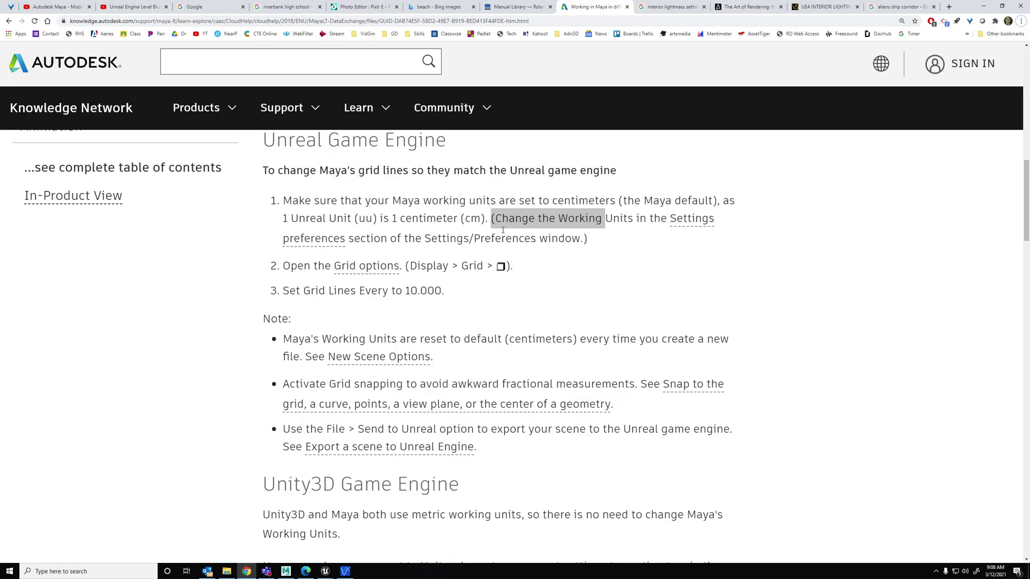
key(alt+Tab)
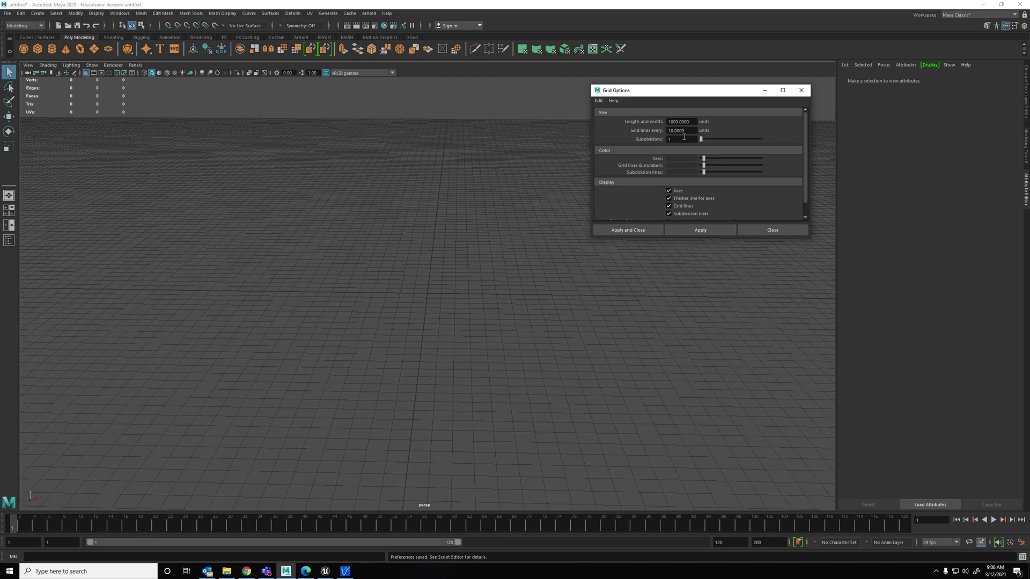
click(762, 230)
scroll(450, 295, down, 10)
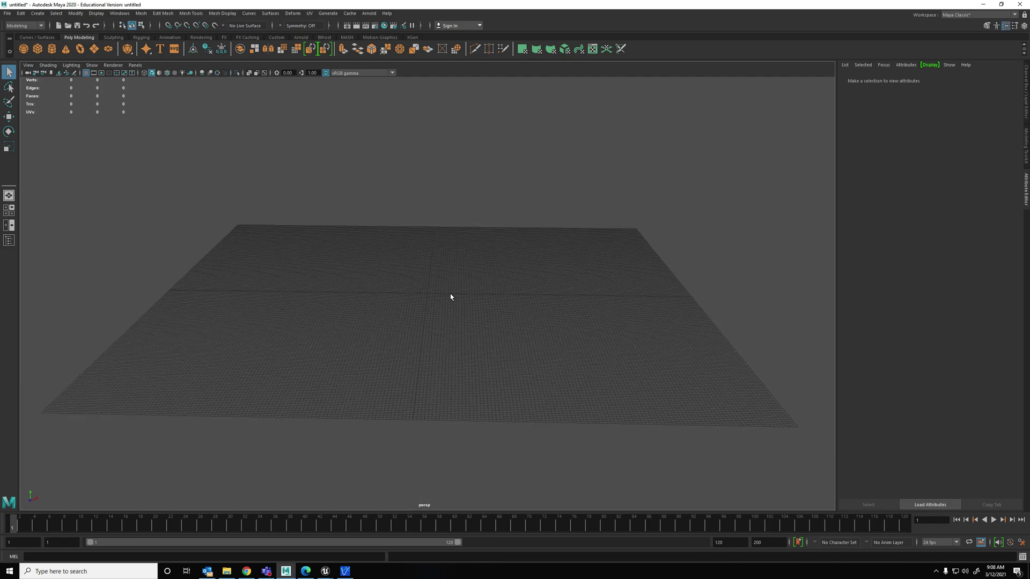
scroll(450, 294, up, 6)
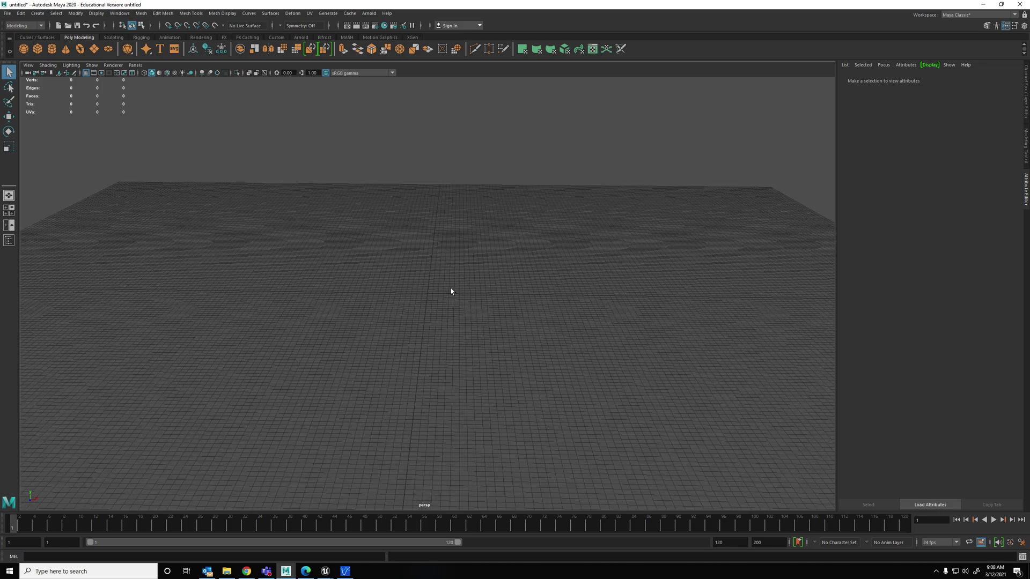
scroll(450, 292, up, 3)
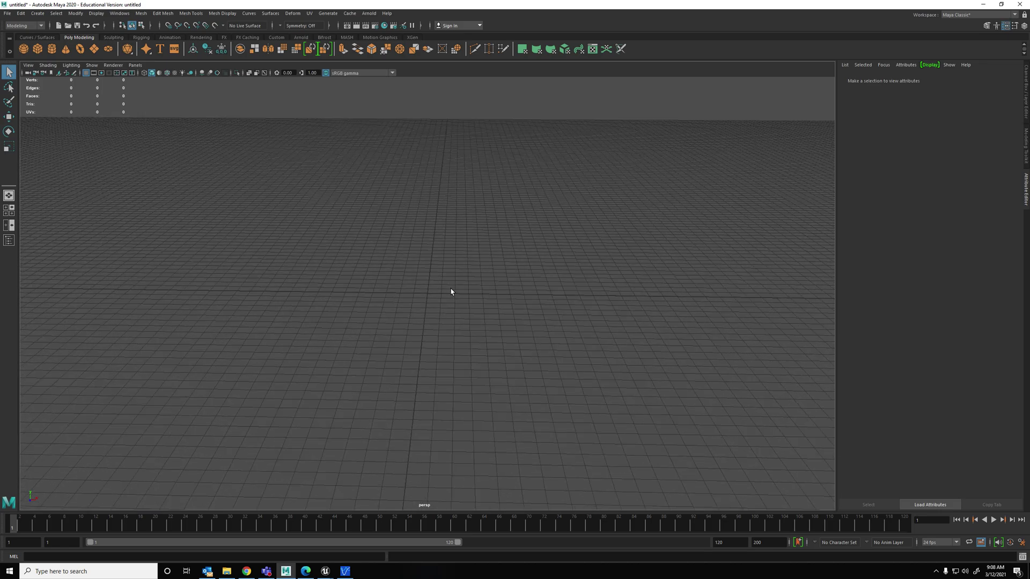
Import Wall_400x400.FBX from the Desktop folder into the Maya scene
scroll(450, 286, up, 3)
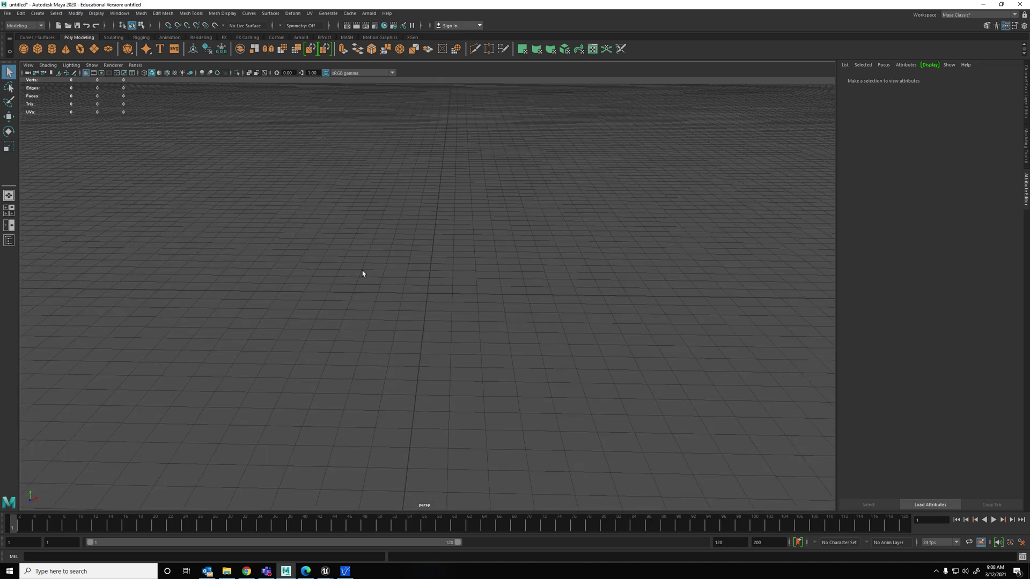
scroll(543, 223, down, 5)
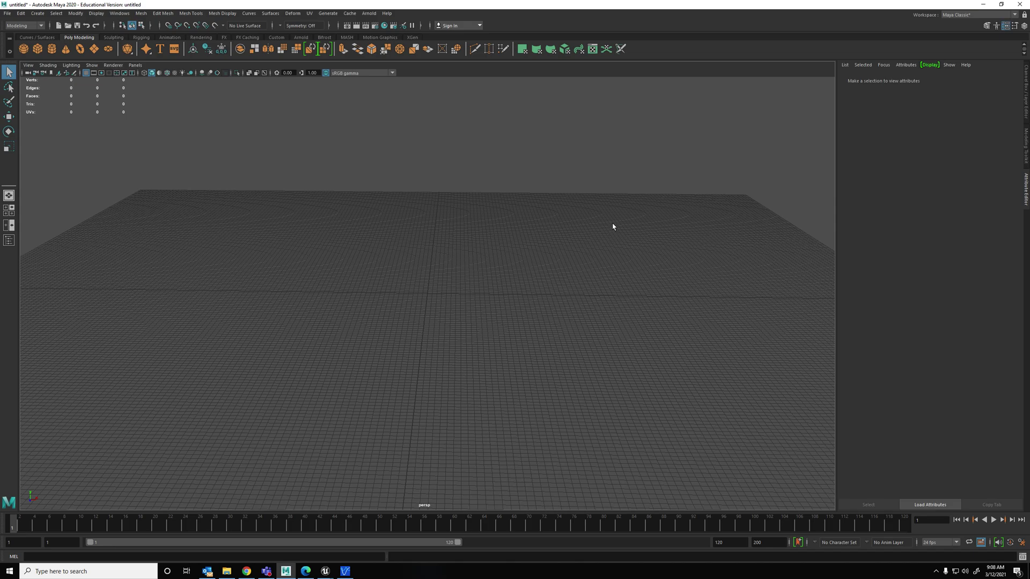
scroll(603, 236, down, 3)
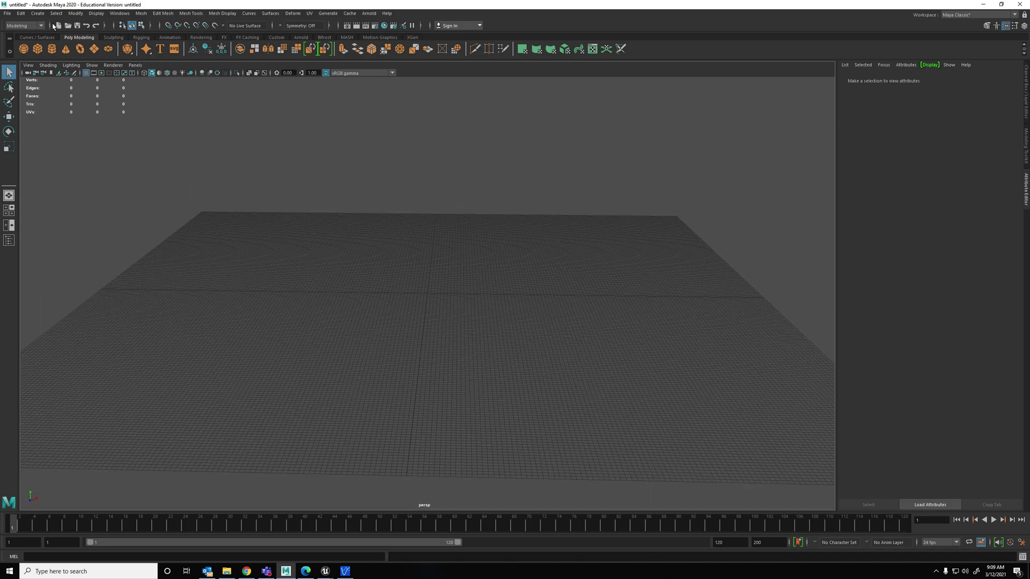
click(13, 14)
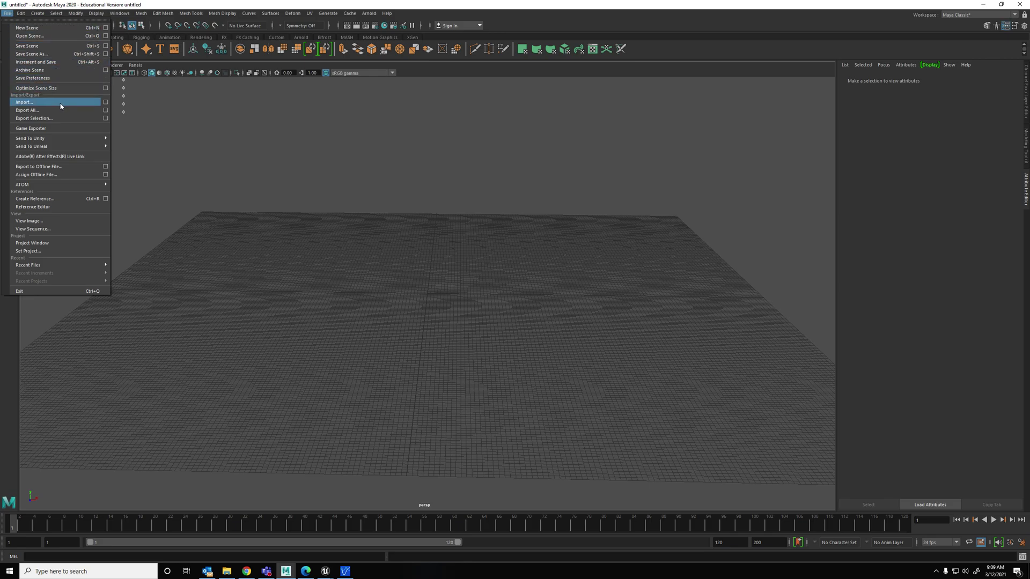
click(37, 103)
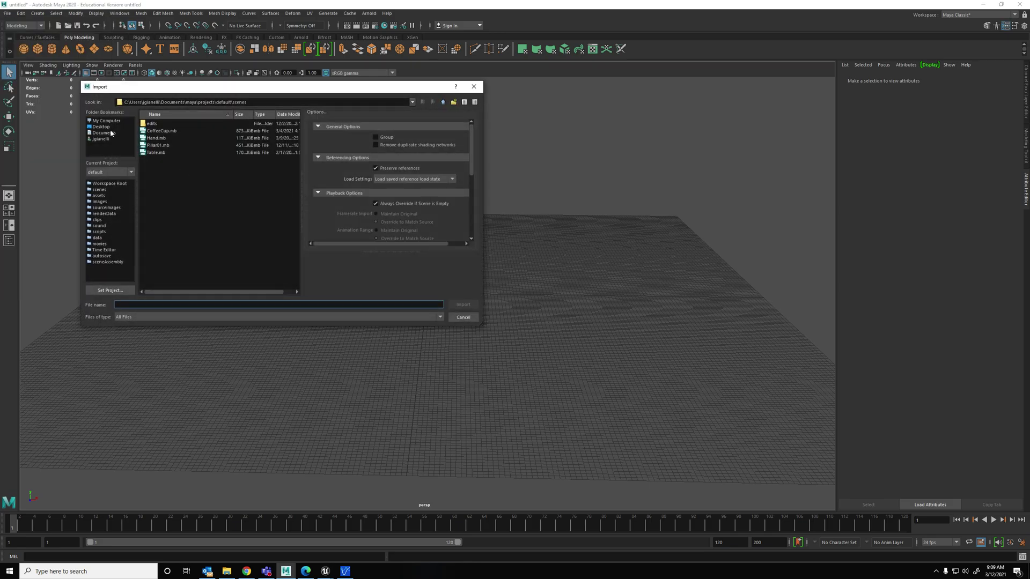
click(110, 130)
click(111, 129)
scroll(191, 155, down, 4)
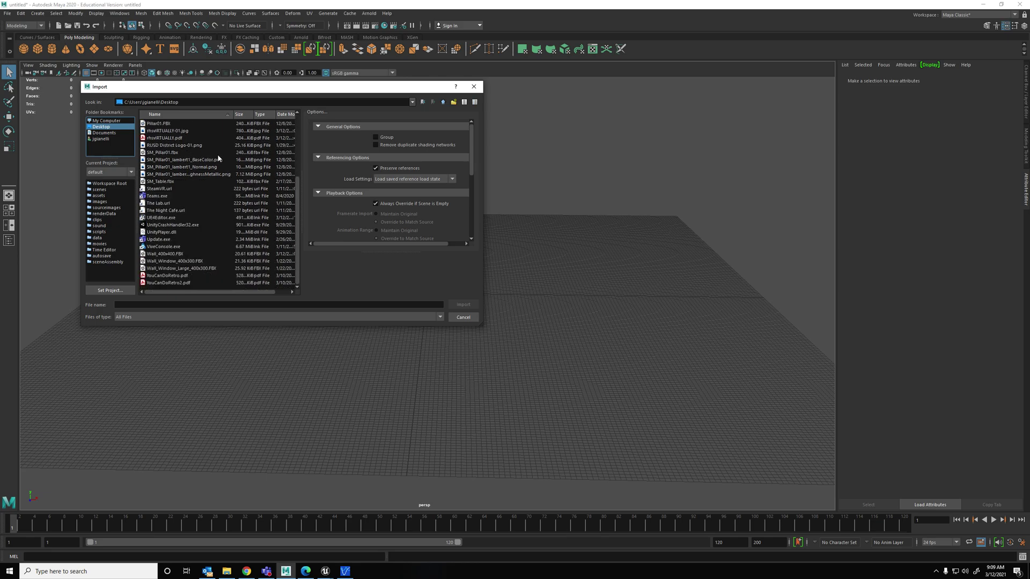
click(182, 254)
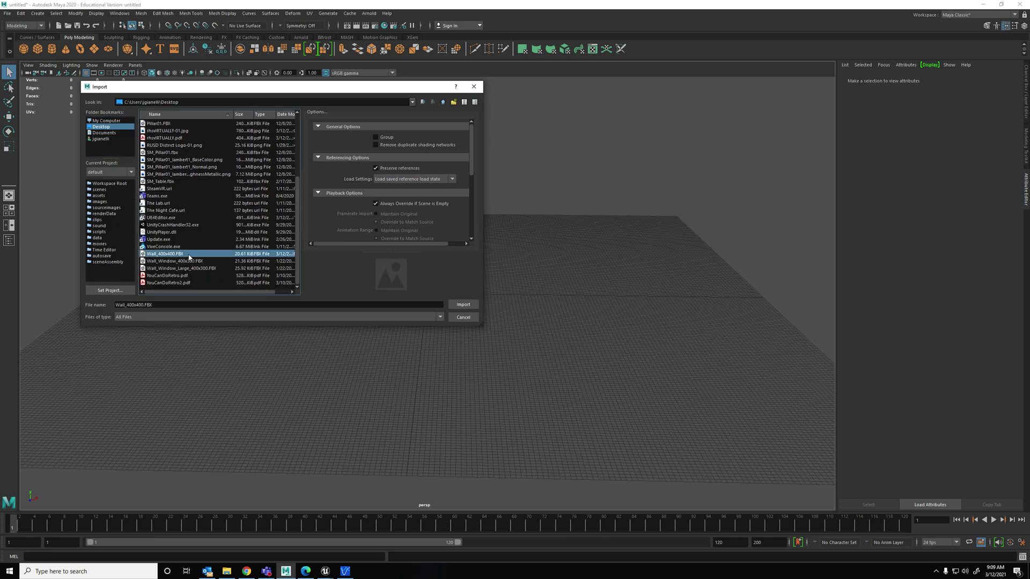
click(463, 304)
Switch to the Unreal Editor and set the Lightmass Static Lighting Level Scale to 0.5 in the World Settings
mouse_move(325, 570)
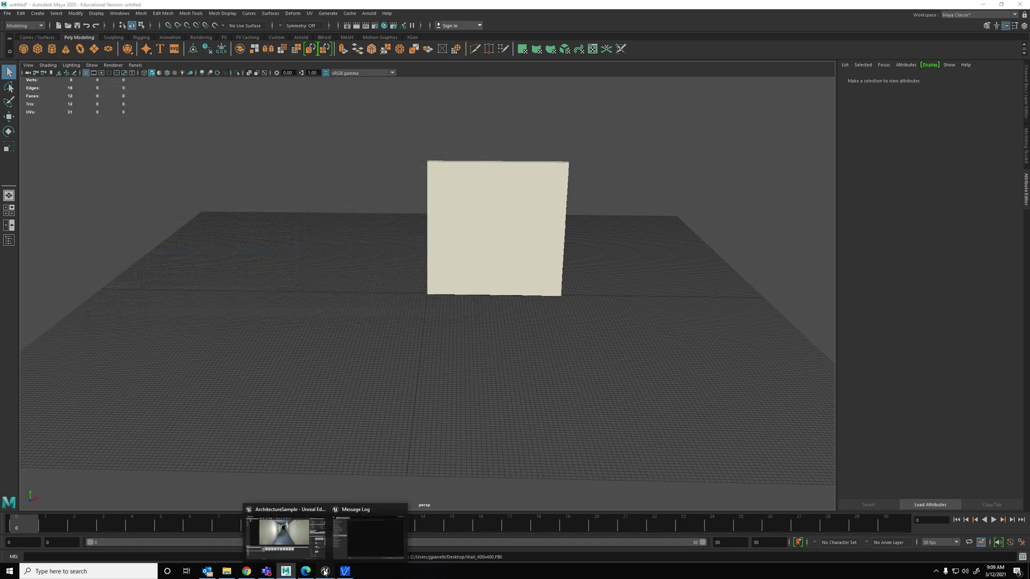
click(325, 544)
right_drag(512, 257, 468, 233)
key(w)
key(w)
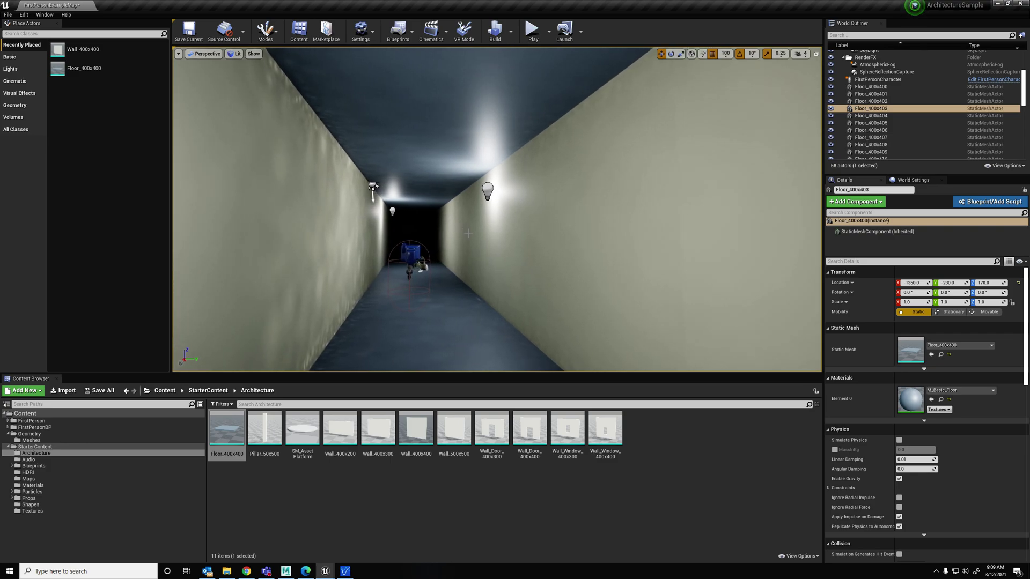
click(914, 180)
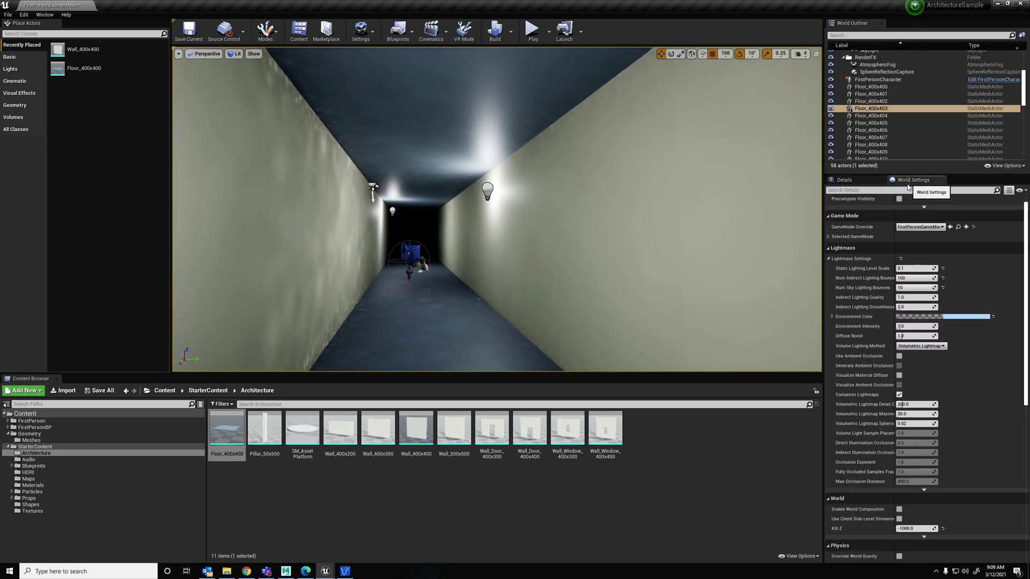
click(918, 270)
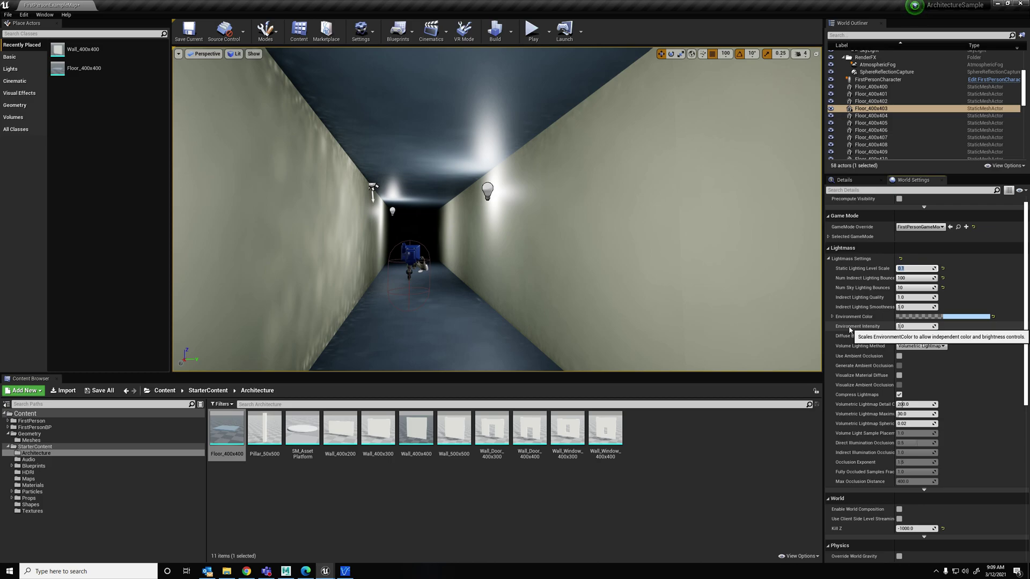
text(.5)
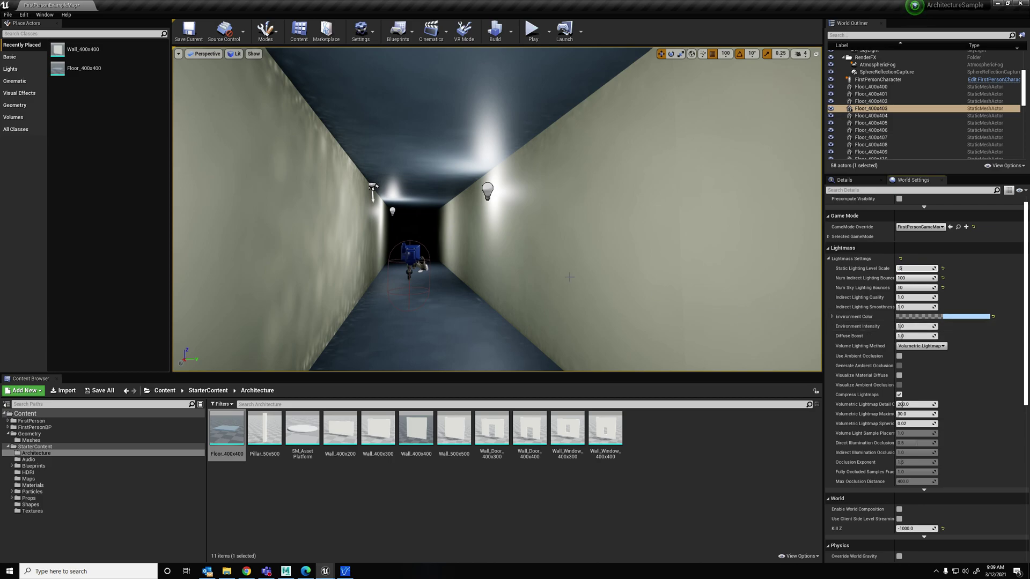
Group all floor actors from Floor_400x400 to Floor_400x419 in a new World Outliner folder named SciFiHallwayFloors
click(876, 94)
click(874, 86)
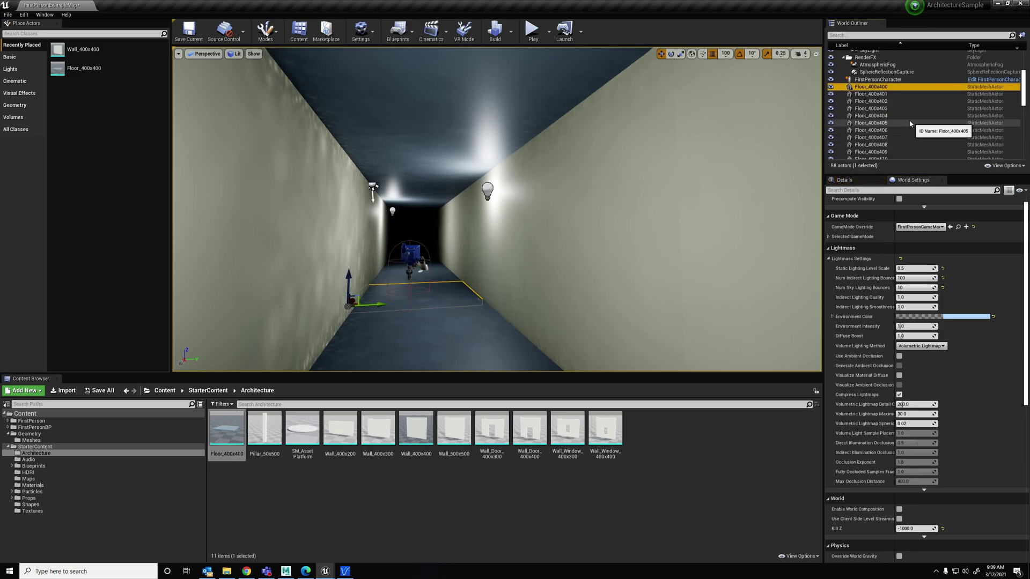
scroll(902, 120, down, 5)
shift+click(896, 111)
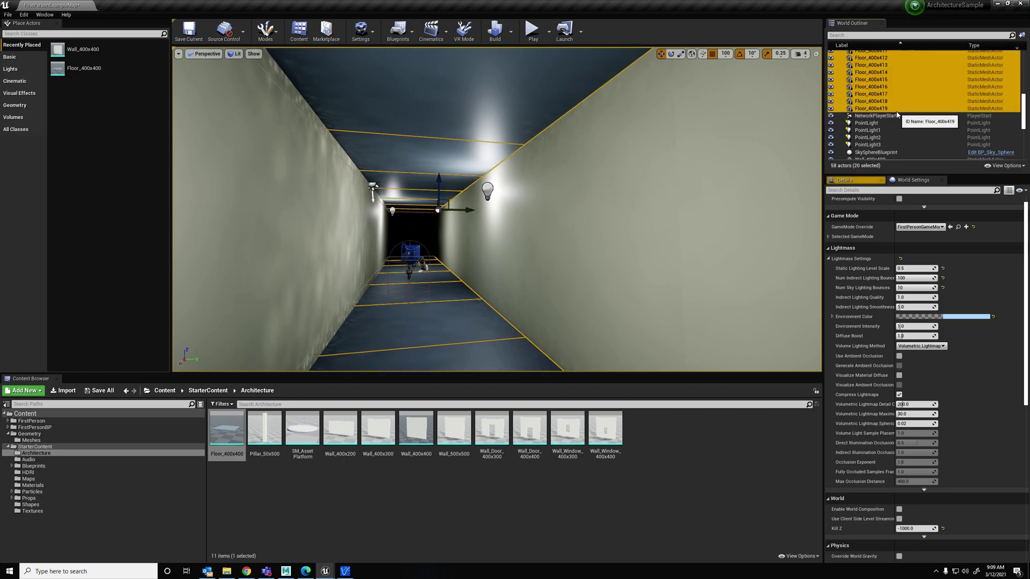
scroll(896, 108, up, 5)
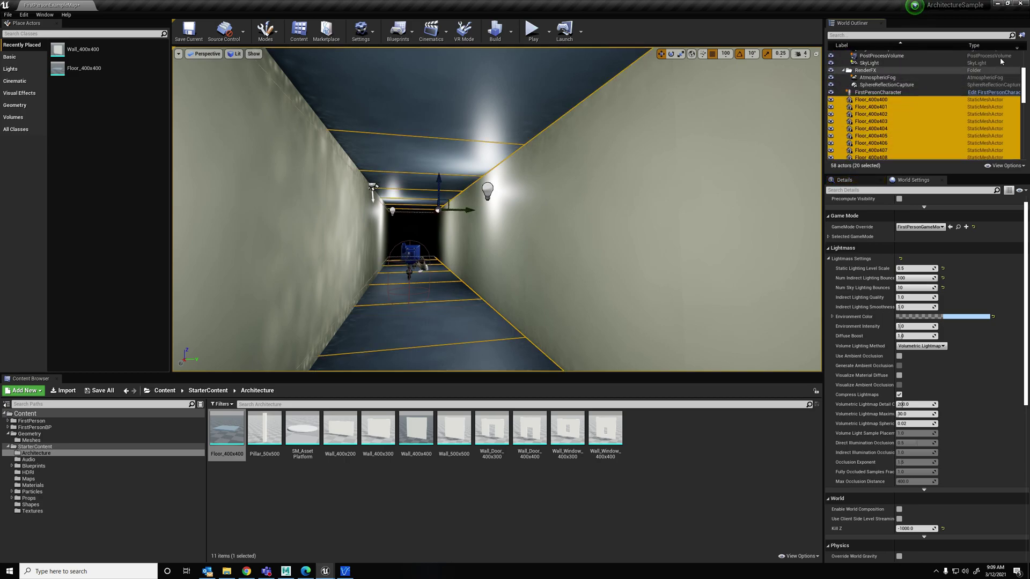
click(1022, 35)
text(Floor)
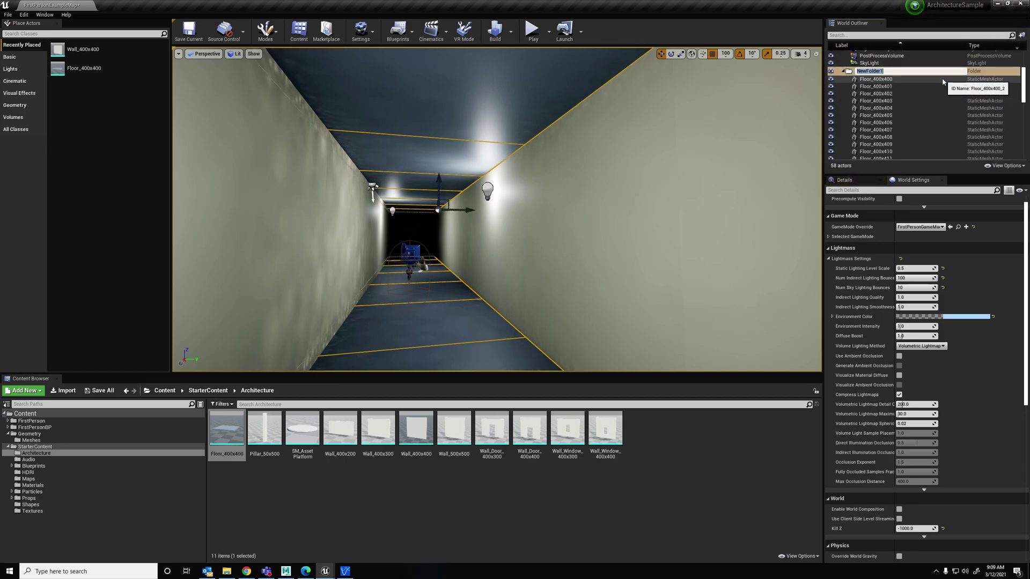
key(BackSpace)
key(BackSpace)
key(BackSpace)
key(BackSpace)
key(BackSpace)
text(SciFiHallwayFloor)
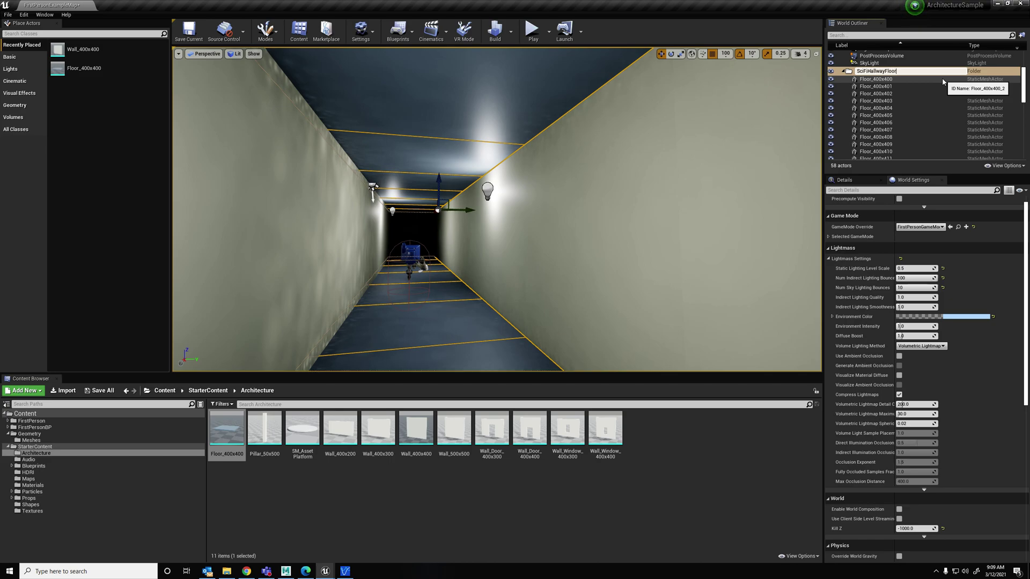
text(s)
key(Return)
Group all wall actors from Wall_400x400 to Wall_400x419 in a new folder named SciFiHallwayWalls
scroll(902, 104, down, 5)
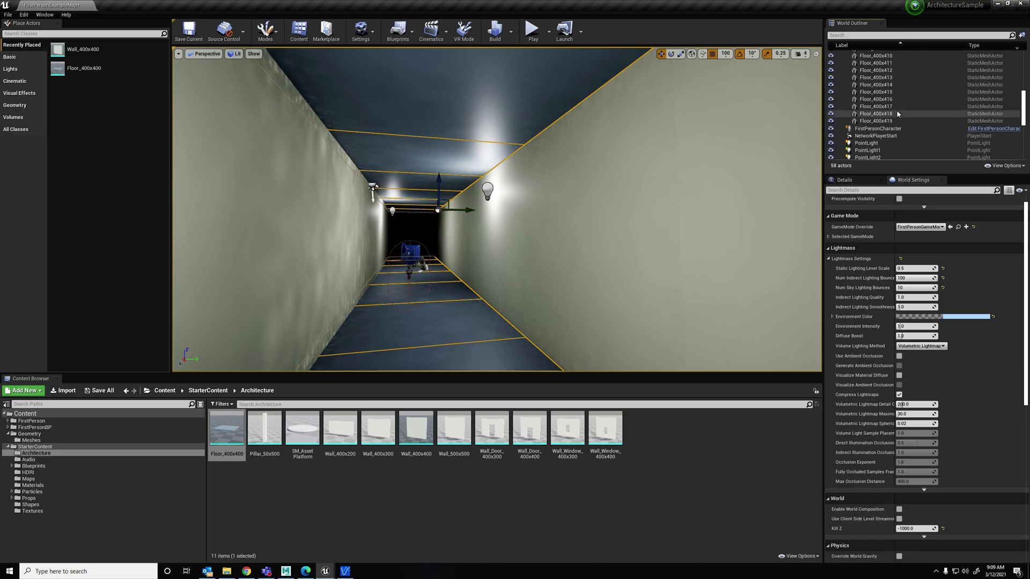
click(893, 129)
scroll(893, 132, down, 5)
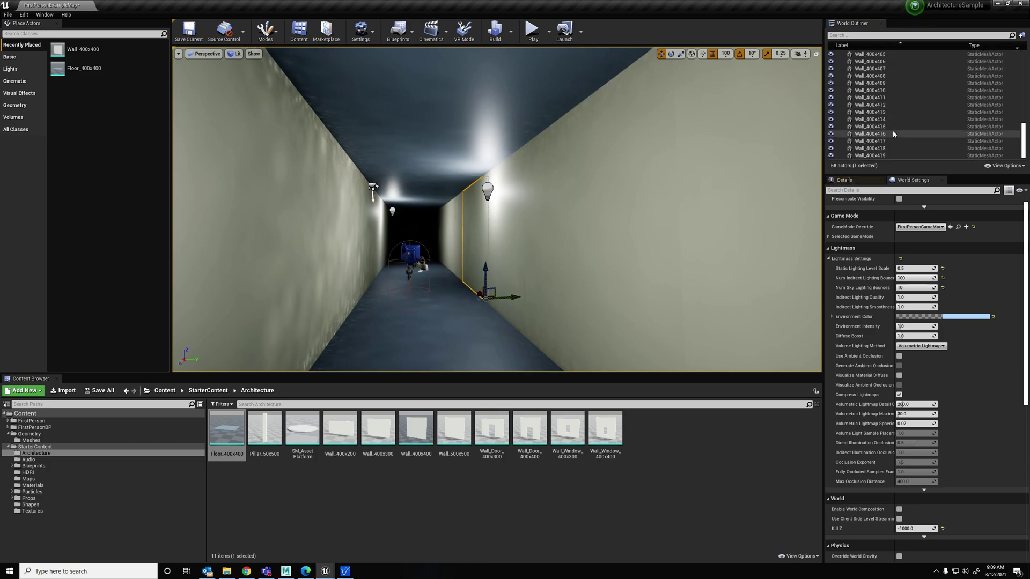
shift+click(908, 156)
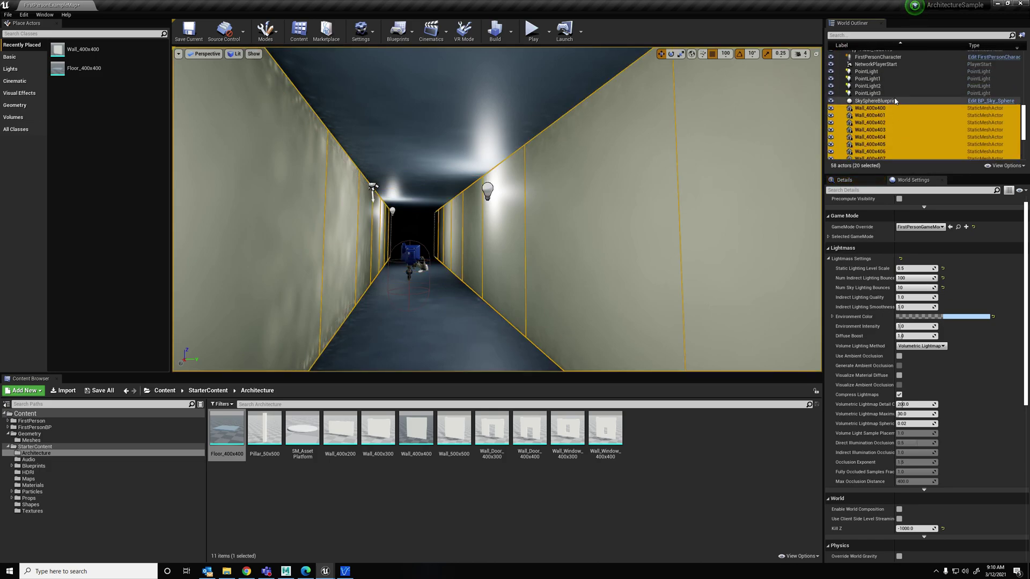
click(1021, 36)
text(SciFiHallwayWalls)
key(Return)
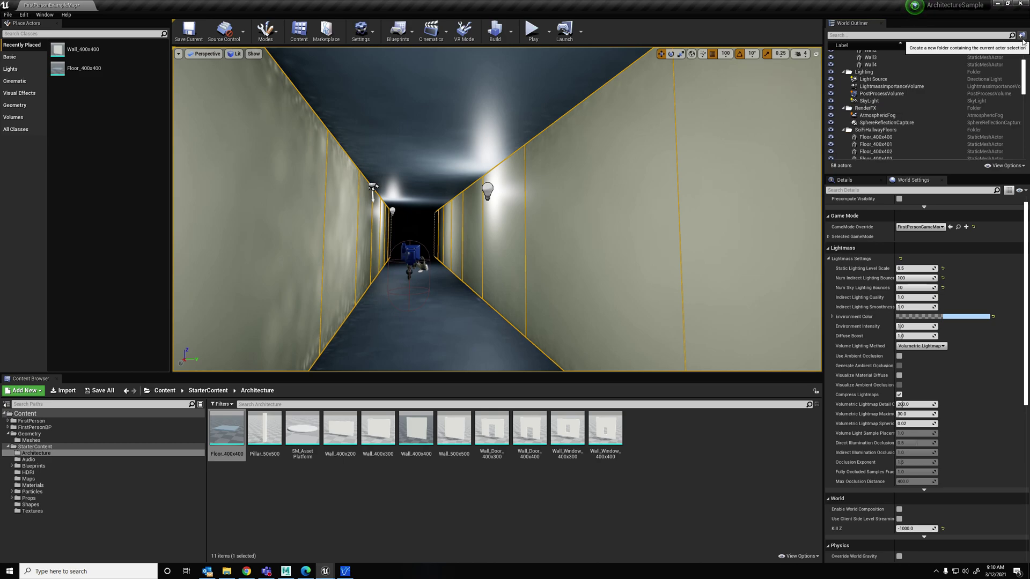
Group the ceiling pieces Floor_400x410 to Floor_400x419 in a new folder named SciFiHallwayCeiling
click(451, 103)
scroll(910, 129, up, 3)
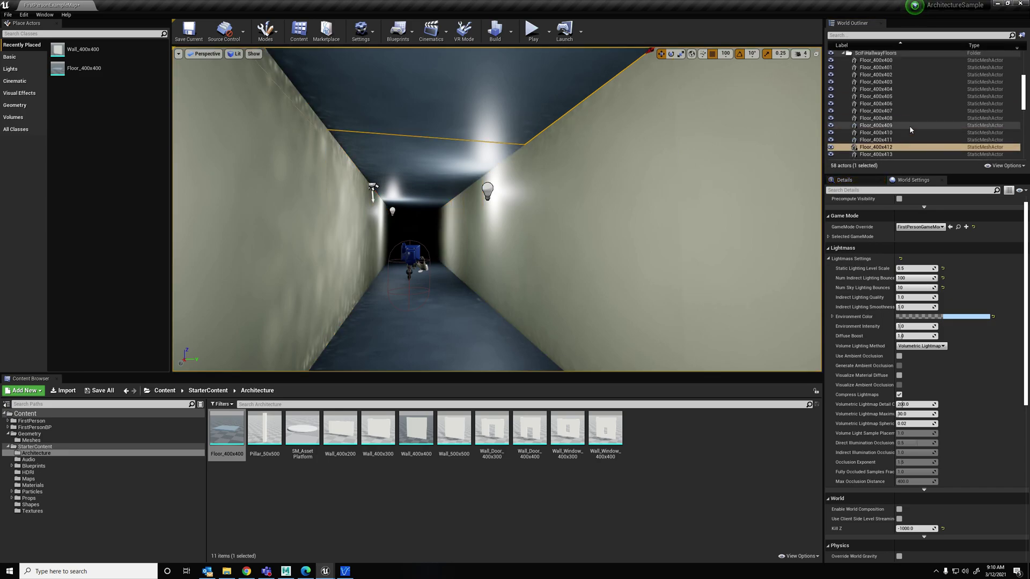
scroll(909, 126, down, 2)
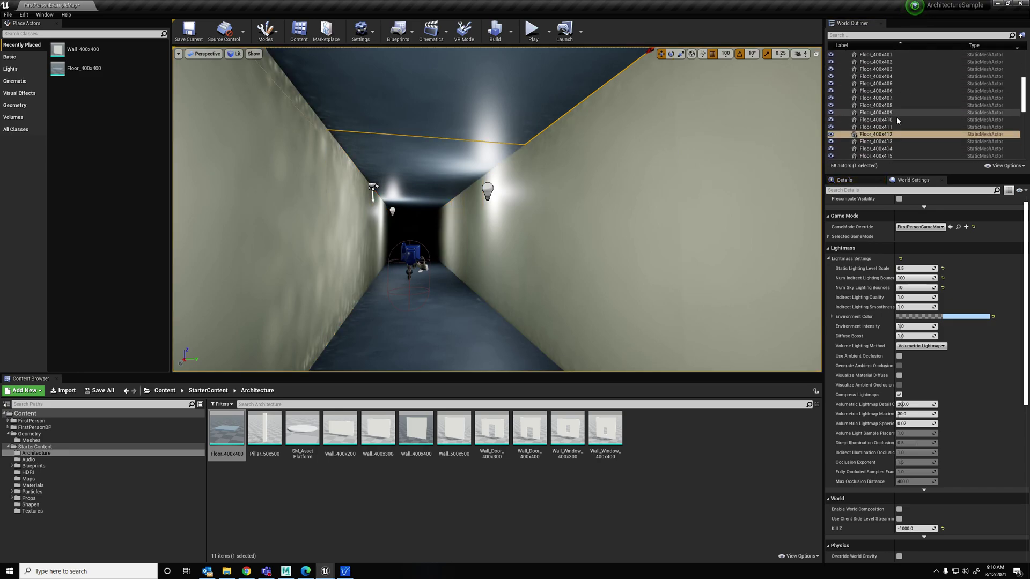
click(888, 106)
click(888, 112)
click(888, 120)
scroll(889, 120, down, 3)
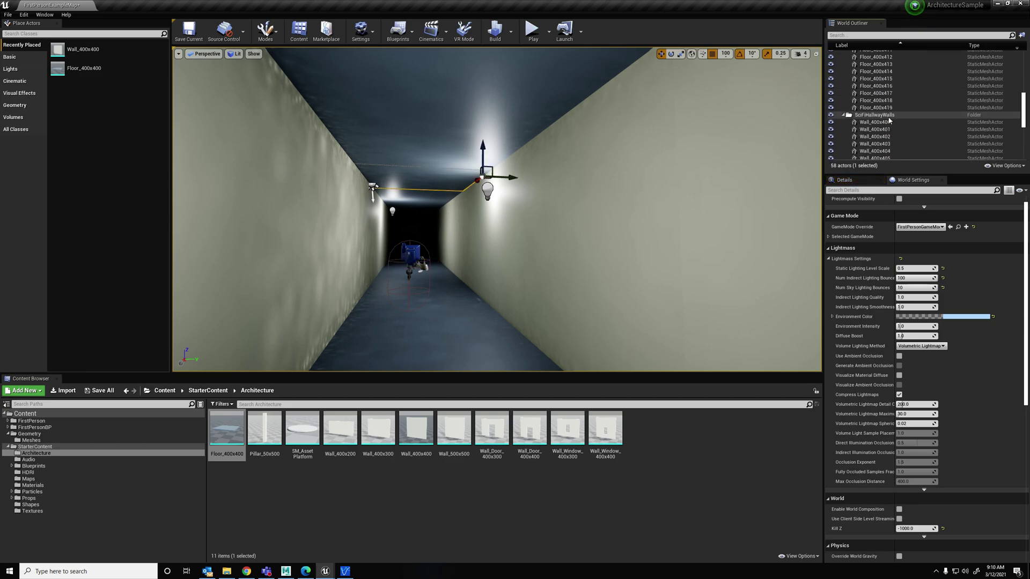
shift+click(875, 108)
scroll(933, 107, up, 5)
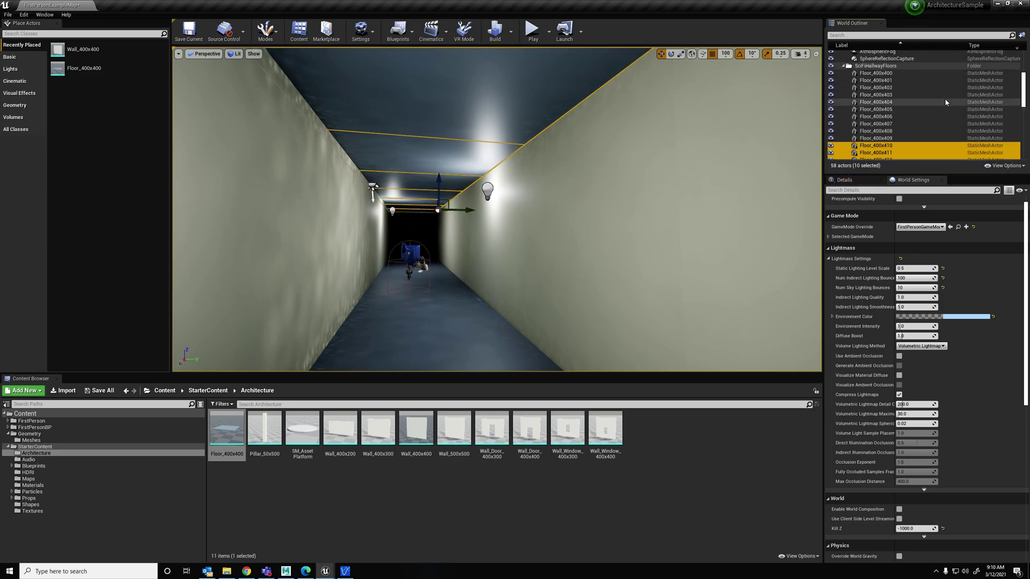
click(1021, 35)
text(SciFiHal)
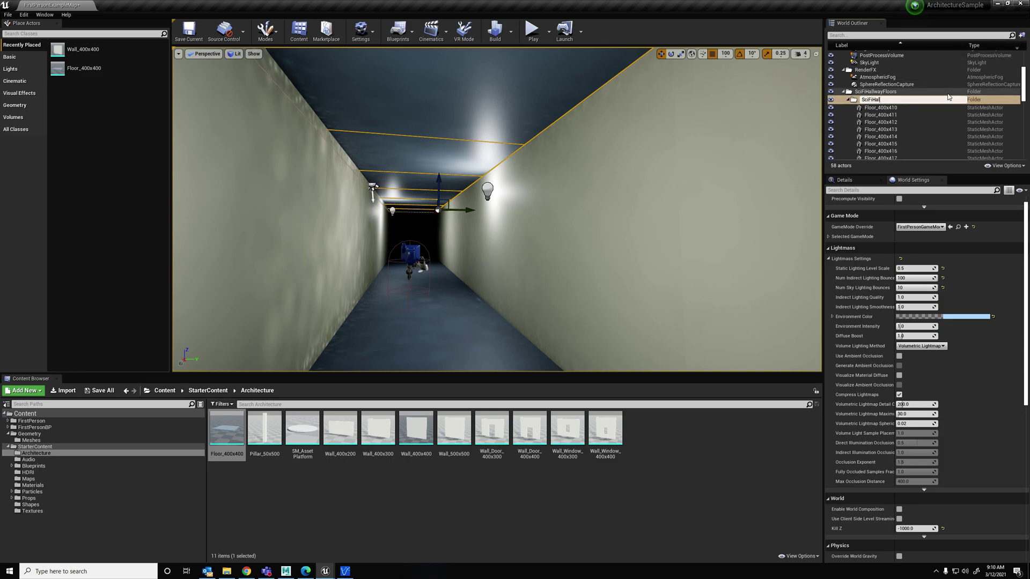
text(lwayCeiling)
key(Return)
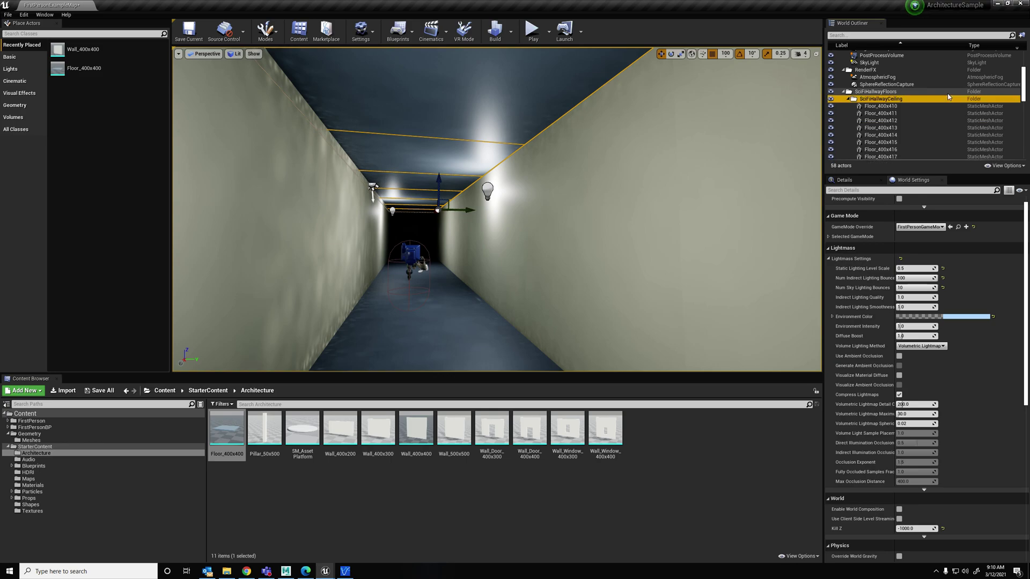
Collapse the SciFiHallwayCeiling folder and try to move it out of the SciFiHallwayFloors folder
click(848, 99)
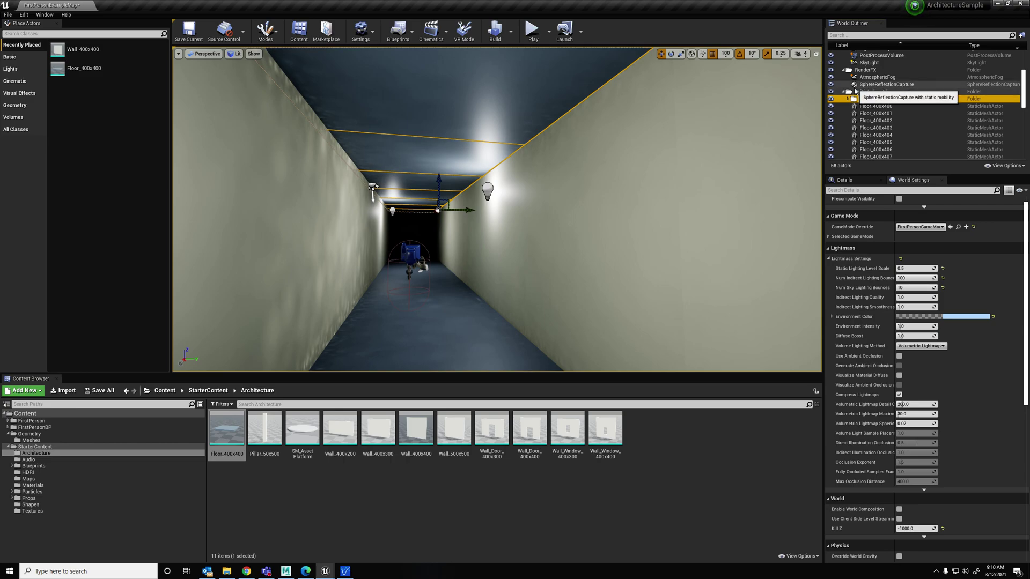
drag(862, 99, 861, 90)
click(849, 100)
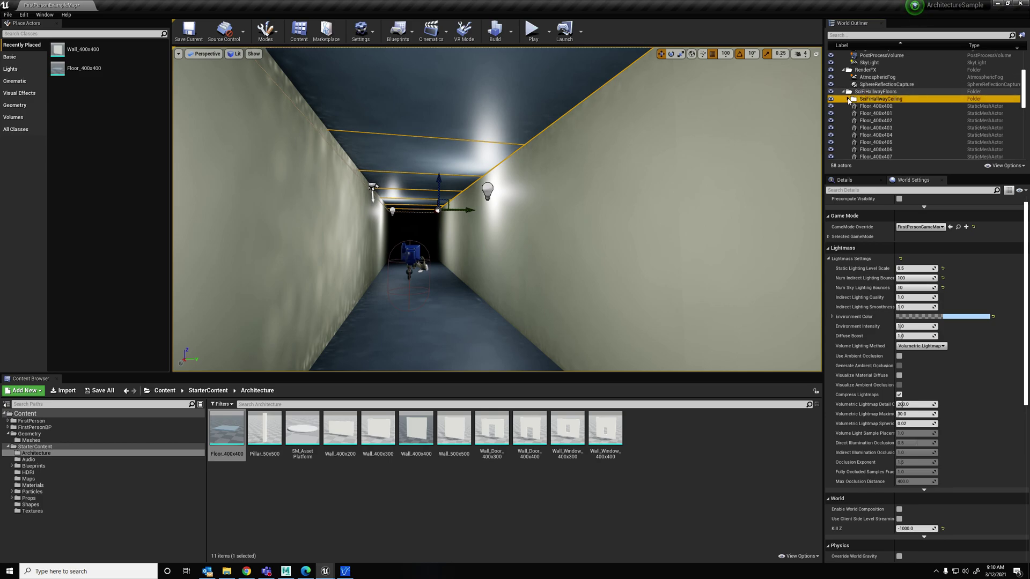
click(848, 101)
drag(854, 99, 855, 91)
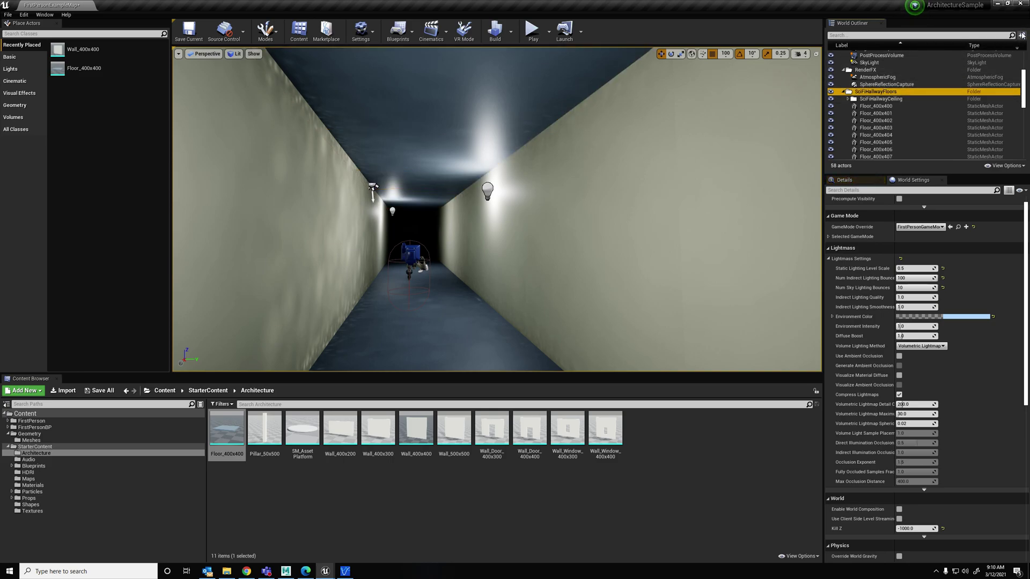
Create a parent folder named SciFiHallway and place the floors, ceiling and walls folders directly inside it, collapsing each one
click(1022, 35)
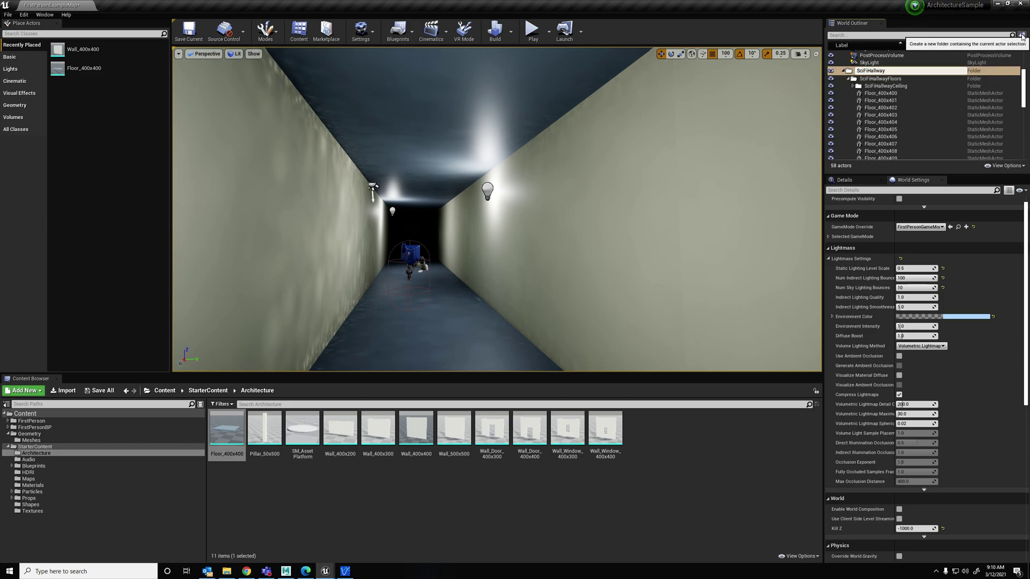
key(Return)
click(872, 100)
click(870, 107)
double_click(862, 107)
drag(868, 106, 867, 94)
click(849, 100)
click(848, 106)
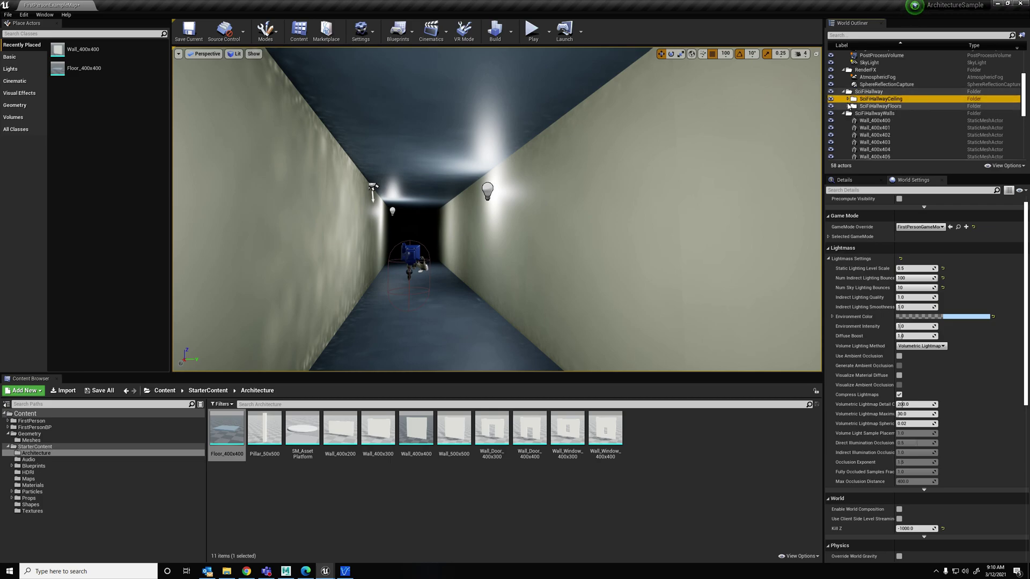
drag(860, 114, 865, 92)
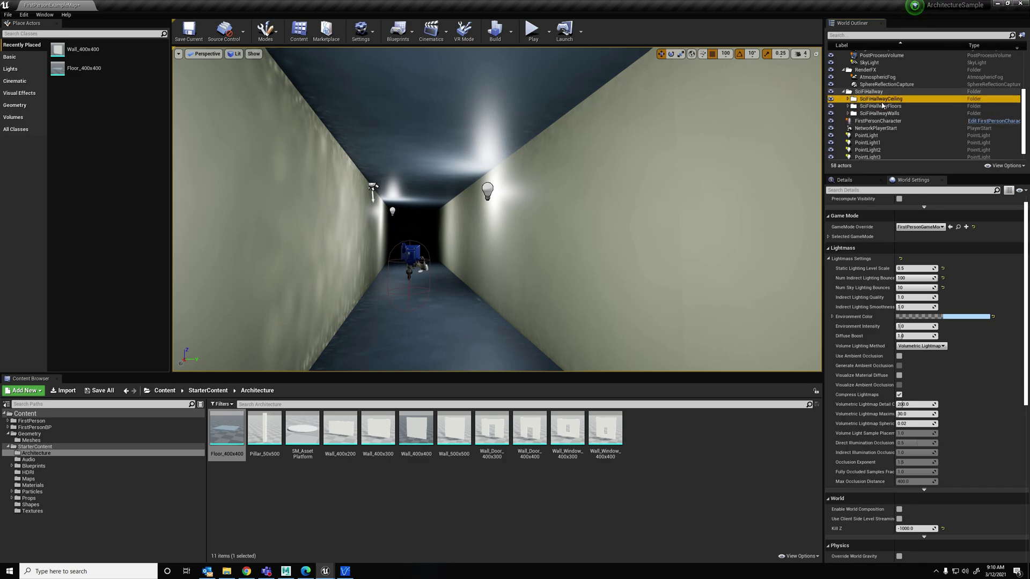
Check the folder grouping by hiding and showing the SciFiHallwayWalls, SciFiHallwayFloors and SciFiHallwayCeiling folders one after another
click(831, 114)
click(830, 114)
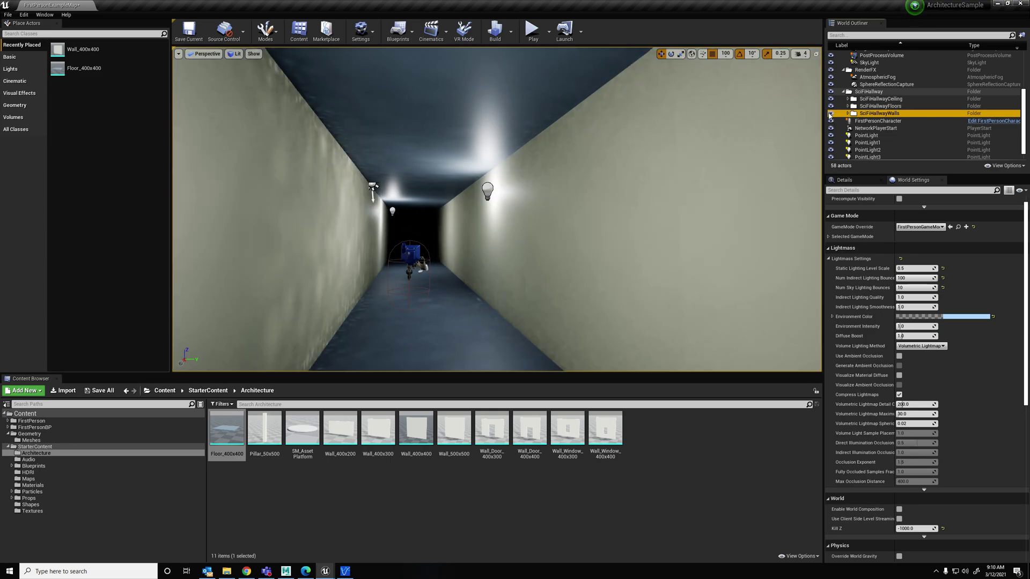
click(830, 106)
click(830, 106)
click(831, 99)
click(831, 99)
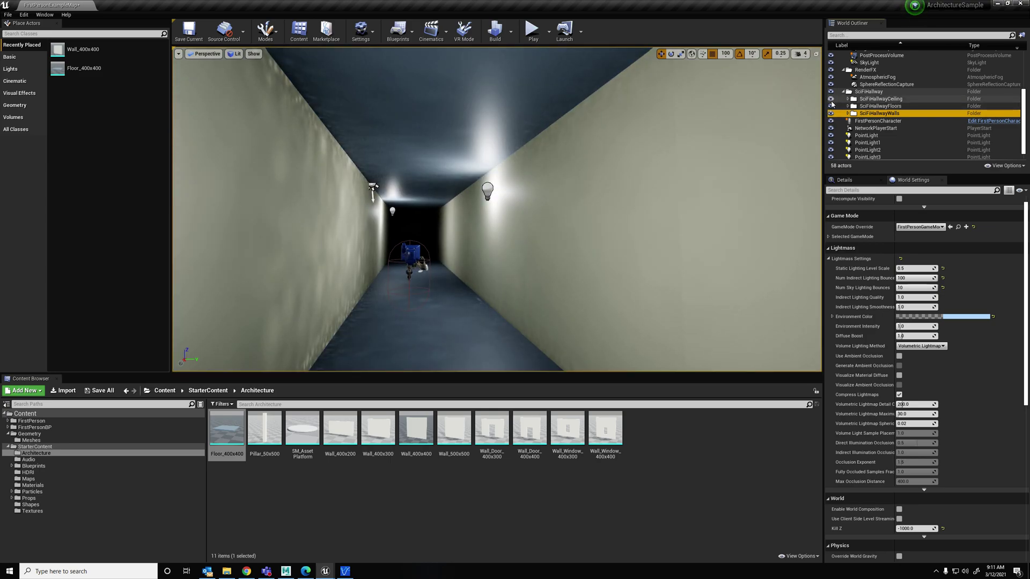
Switch to Maya, select the Wall_400x400 mesh and view it framed from an angle
click(286, 571)
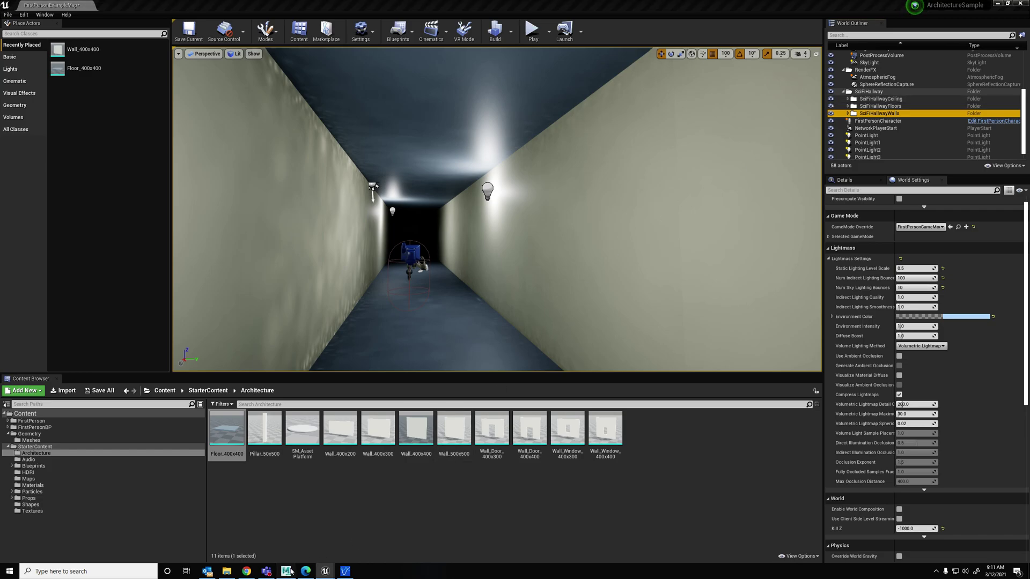
click(500, 271)
key(f)
alt+drag(388, 309, 707, 317)
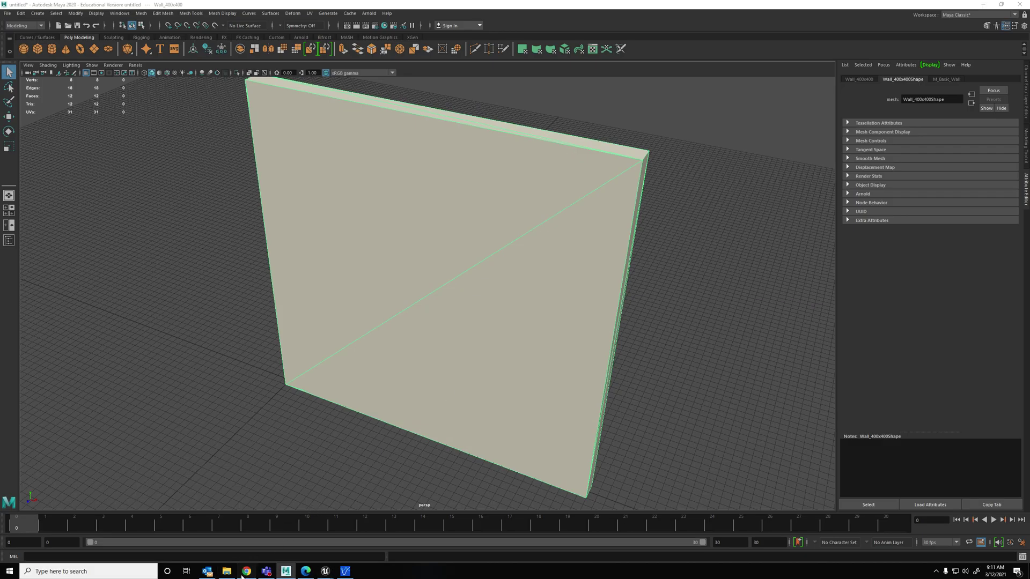
Examine the aliens ship corridor reference images in Chrome and return to Maya
click(246, 571)
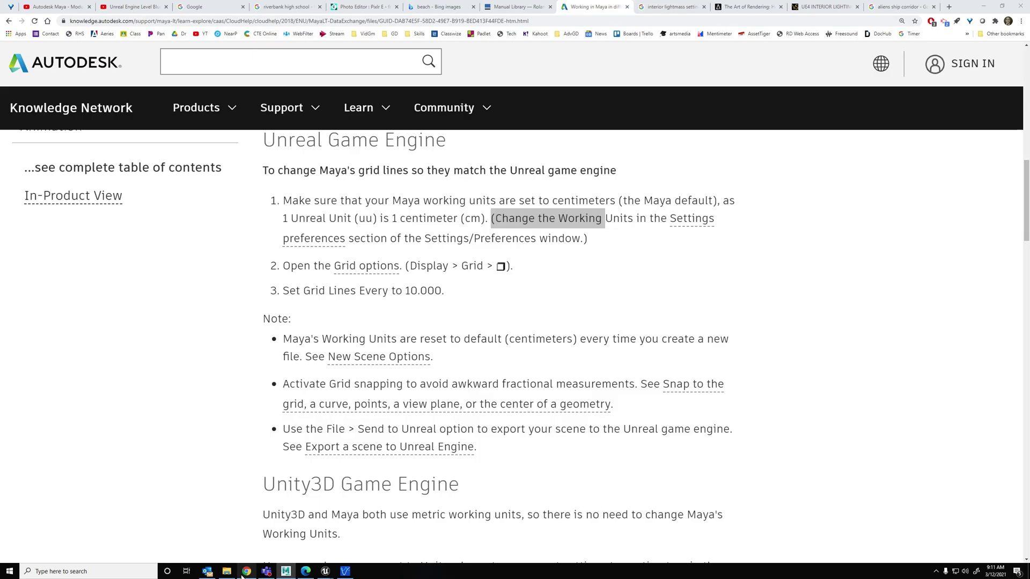
click(801, 6)
click(902, 6)
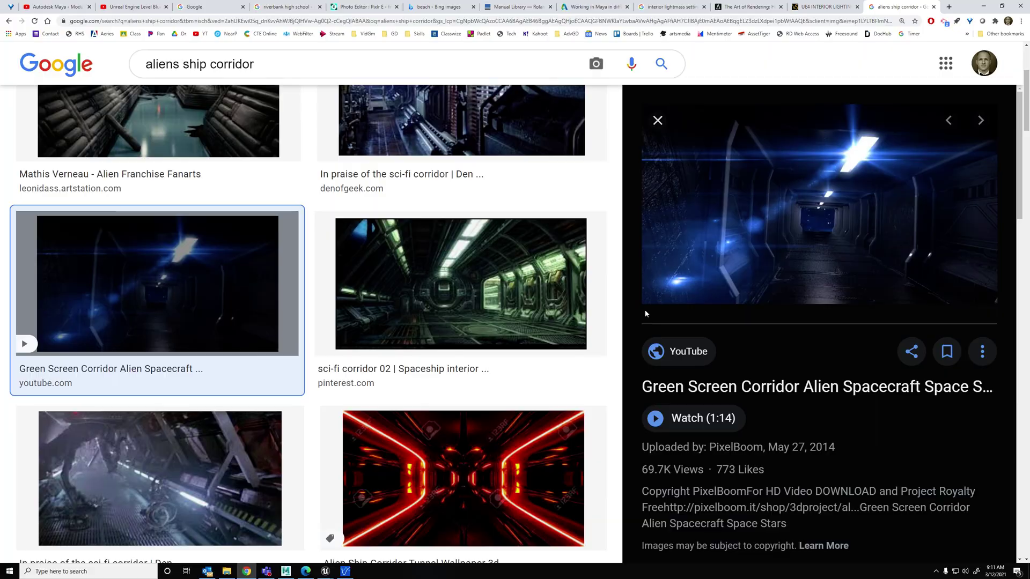
key(alt+Tab)
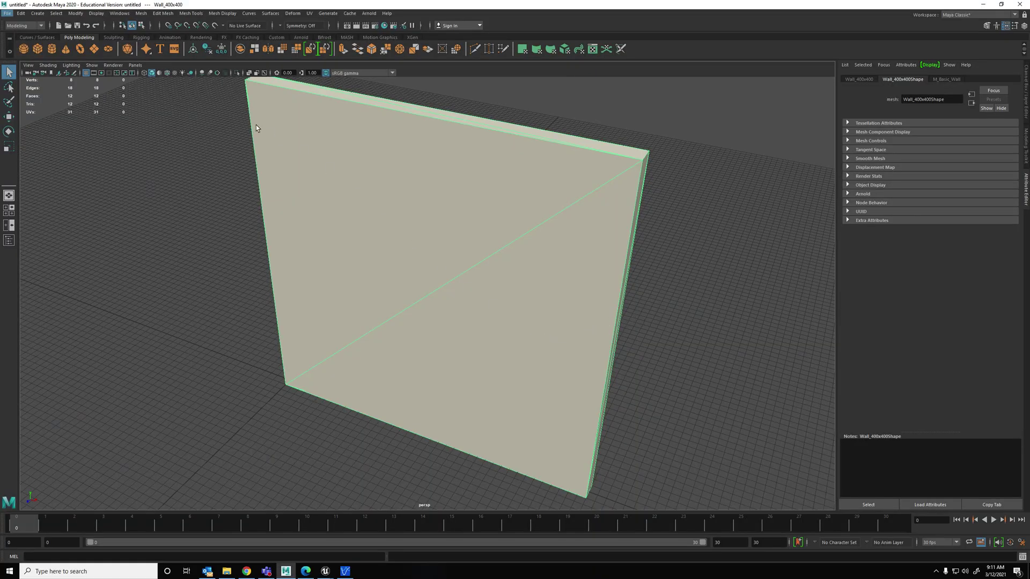
Create a polygon cube at the foot of the wall
click(37, 52)
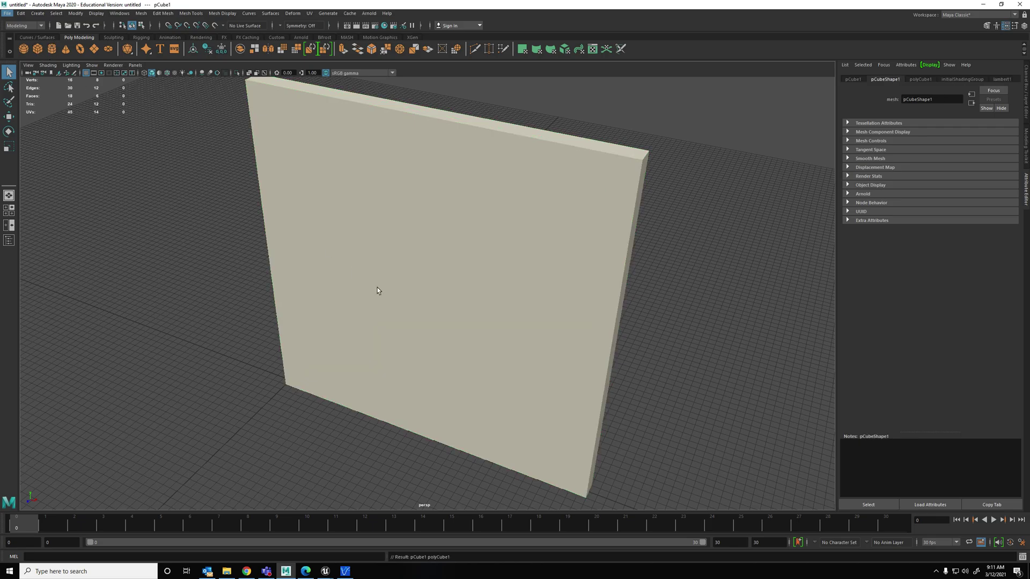
alt+drag(520, 359, 611, 124)
key(w)
key(r)
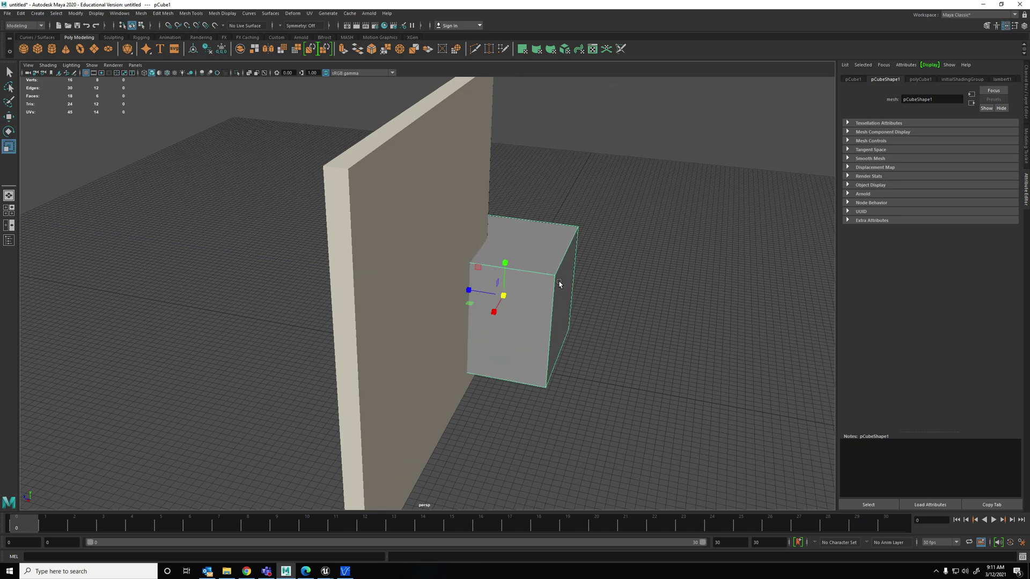
alt+drag(584, 276, 565, 286)
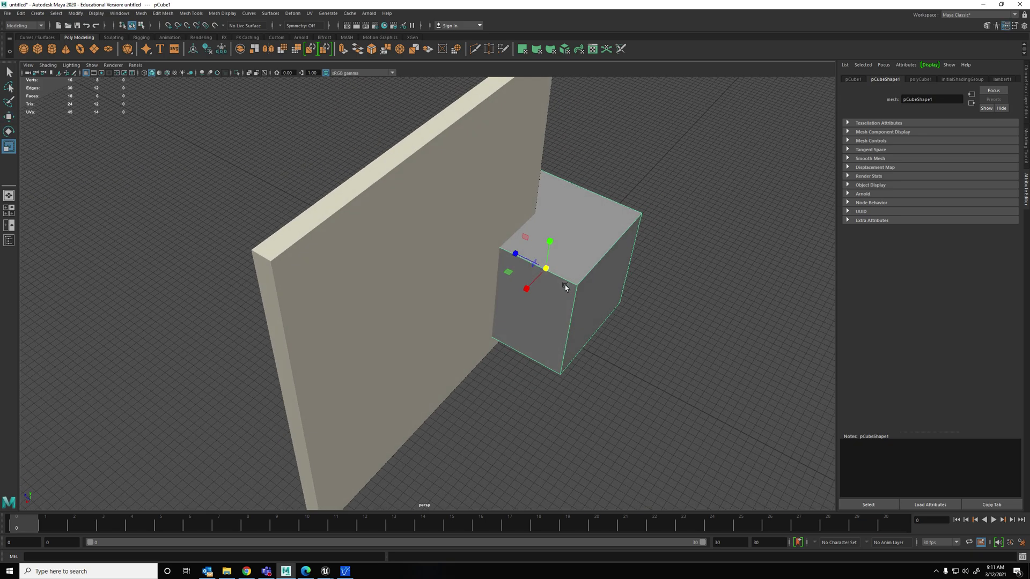
Turn on point snapping and extend the cube's end face along the wall's length to the wall's end
click(409, 255)
right_click(537, 304)
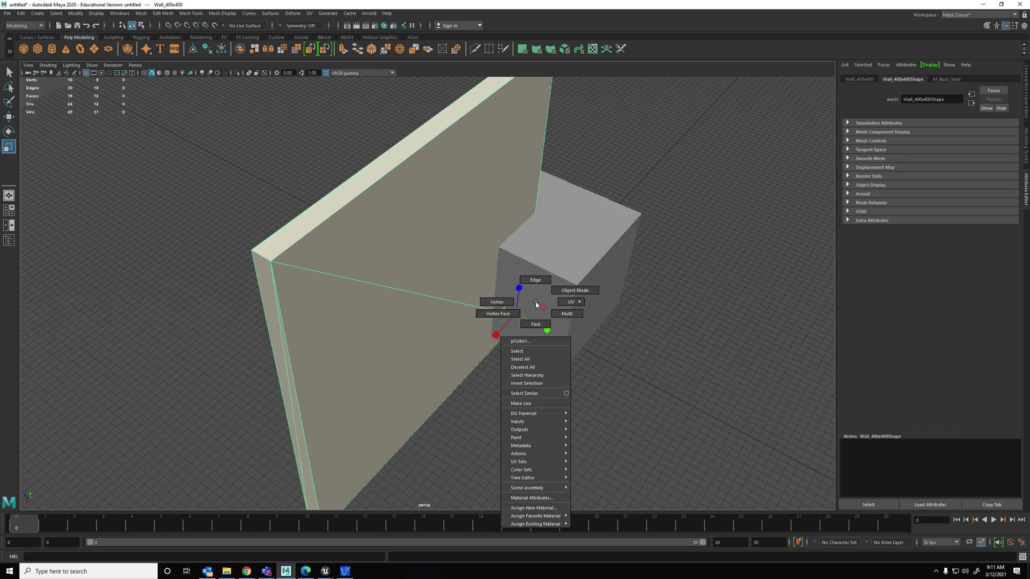
click(538, 303)
right_click(547, 298)
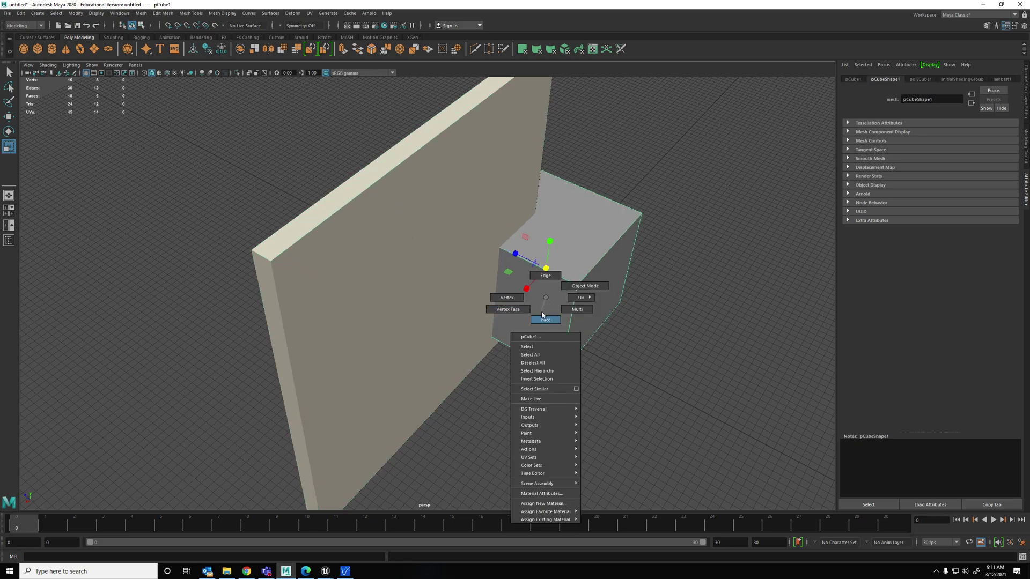
click(546, 319)
click(548, 316)
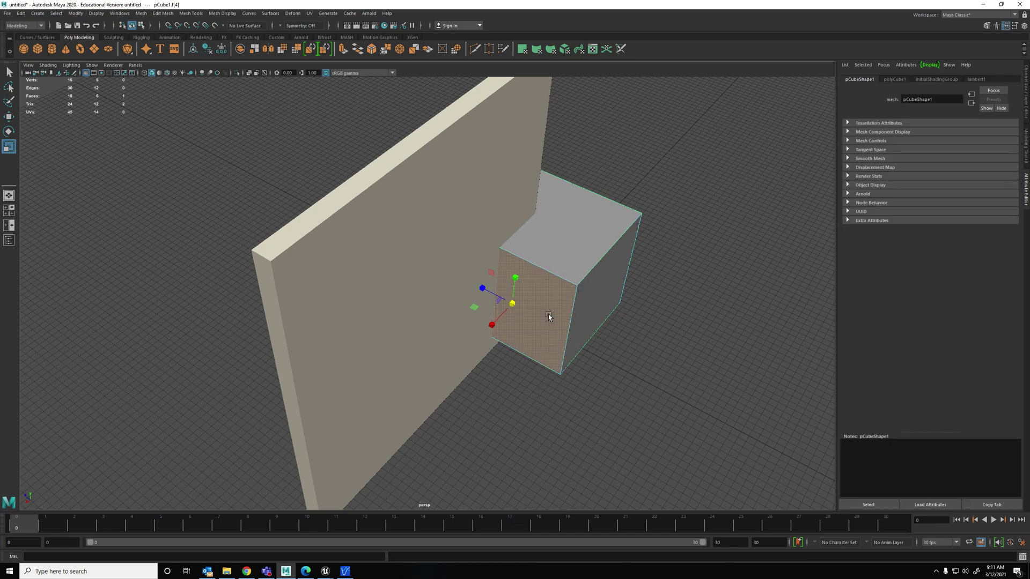
click(187, 25)
key(w)
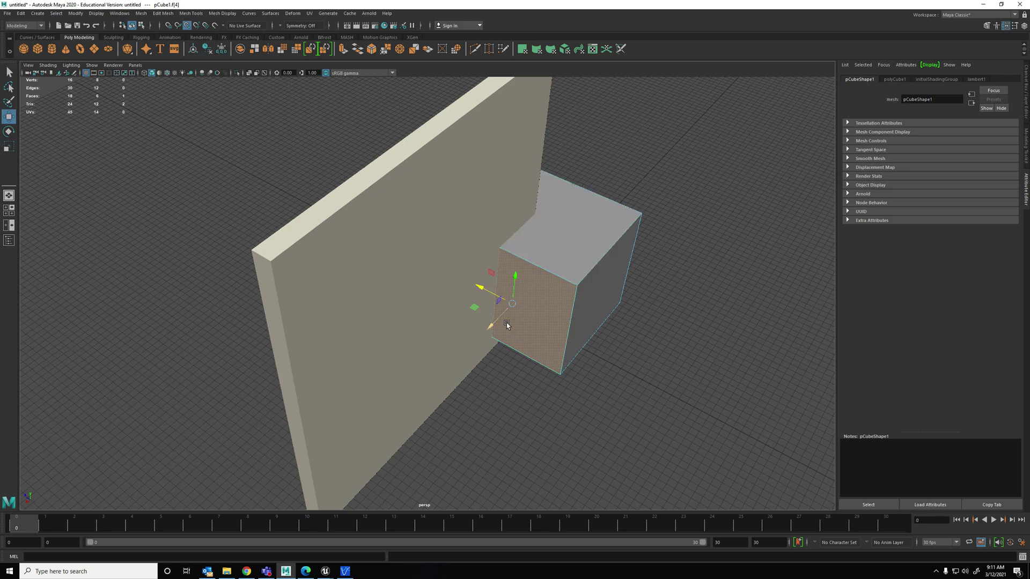
drag(516, 328, 334, 416)
Snap the cube's two long side faces to the wall's surfaces to match its thickness
click(568, 357)
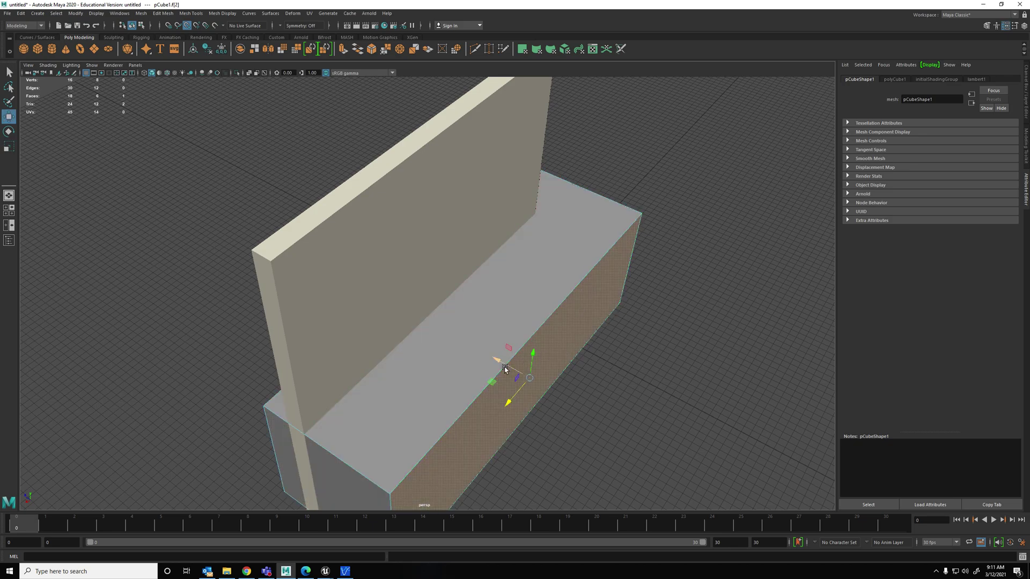
drag(508, 367, 501, 324)
click(440, 381)
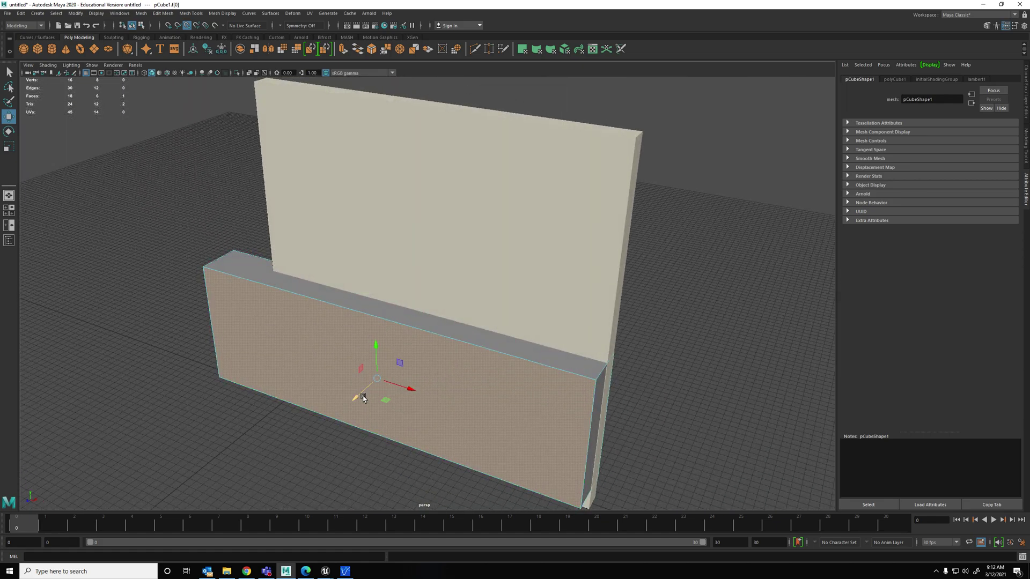
drag(357, 396, 368, 395)
drag(316, 417, 310, 417)
Snap the cube's remaining faces, including its top and other end, to the wall's corners to match its full size
alt+drag(265, 391, 217, 452)
click(220, 403)
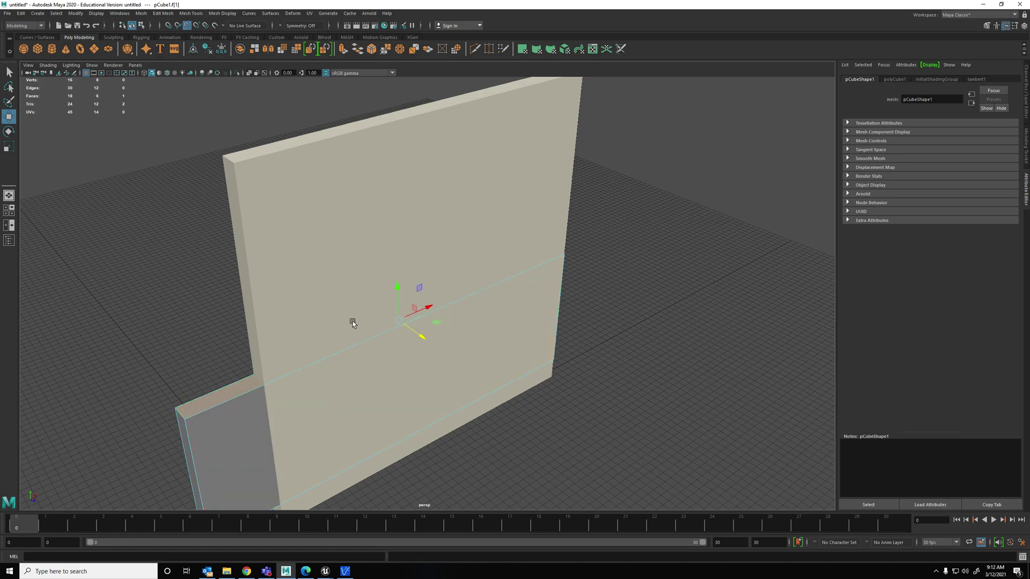
alt+drag(404, 288, 366, 155)
mouse_move(416, 364)
alt+mouse_down()
mouse_move(423, 304)
mouse_move(419, 350)
alt+mouse_up()
click(225, 257)
drag(396, 385, 230, 366)
click(155, 281)
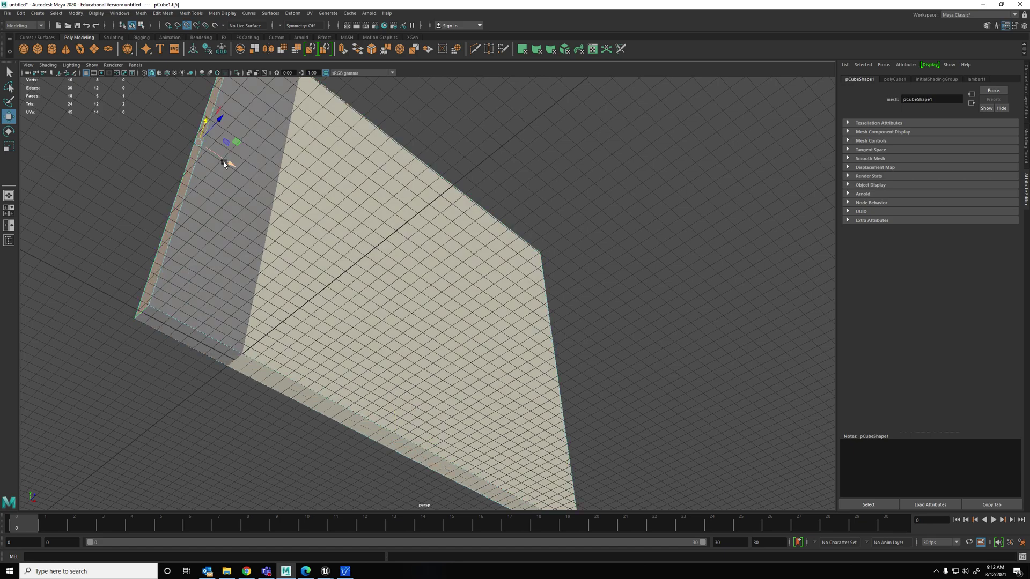
drag(228, 163, 234, 169)
Return to object selection, delete the original Wall_400x400 mesh and select the matching block
alt+drag(490, 217, 524, 263)
right_drag(479, 200, 519, 191)
click(449, 193)
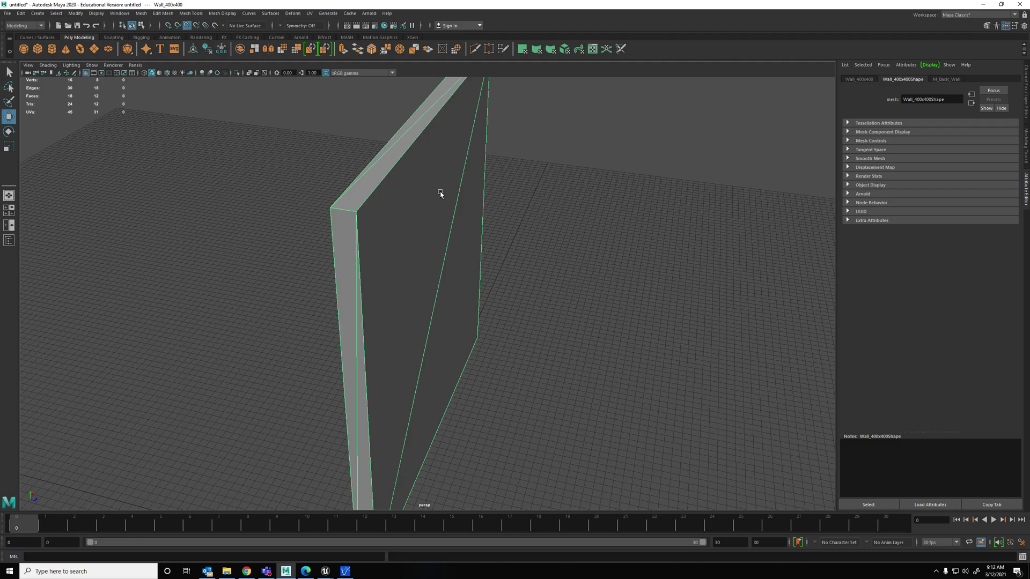
key(Delete)
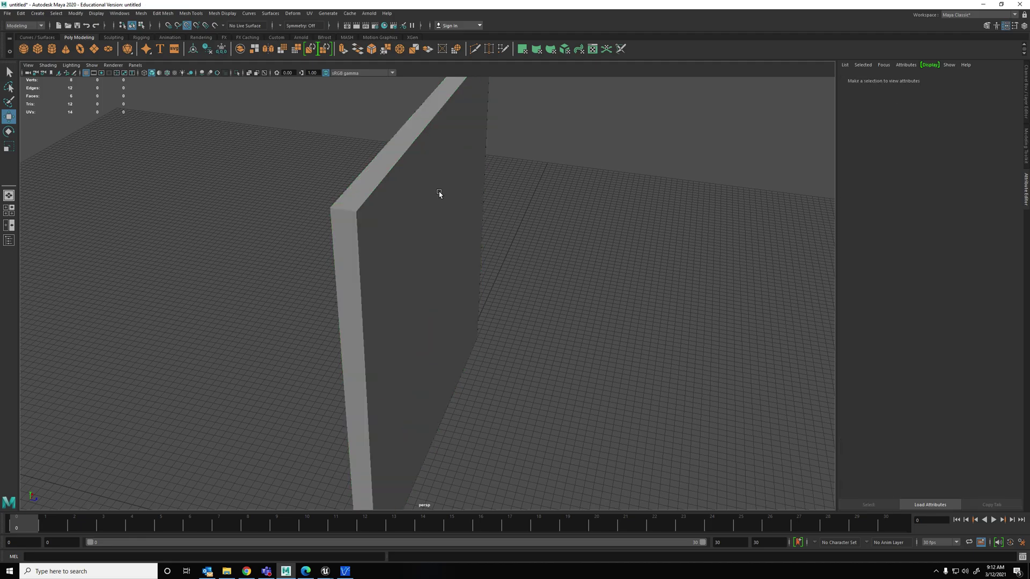
click(439, 194)
alt+drag(505, 203, 597, 181)
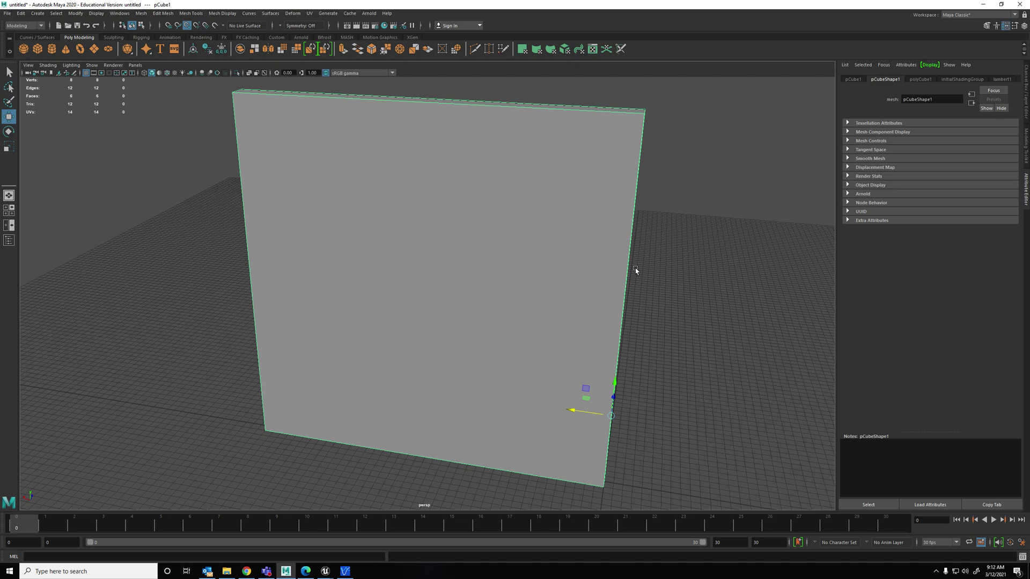
alt+drag(606, 201, 639, 207)
Check the corridor reference again and try to insert horizontal edge loops one at a time across the block
key(alt+Tab)
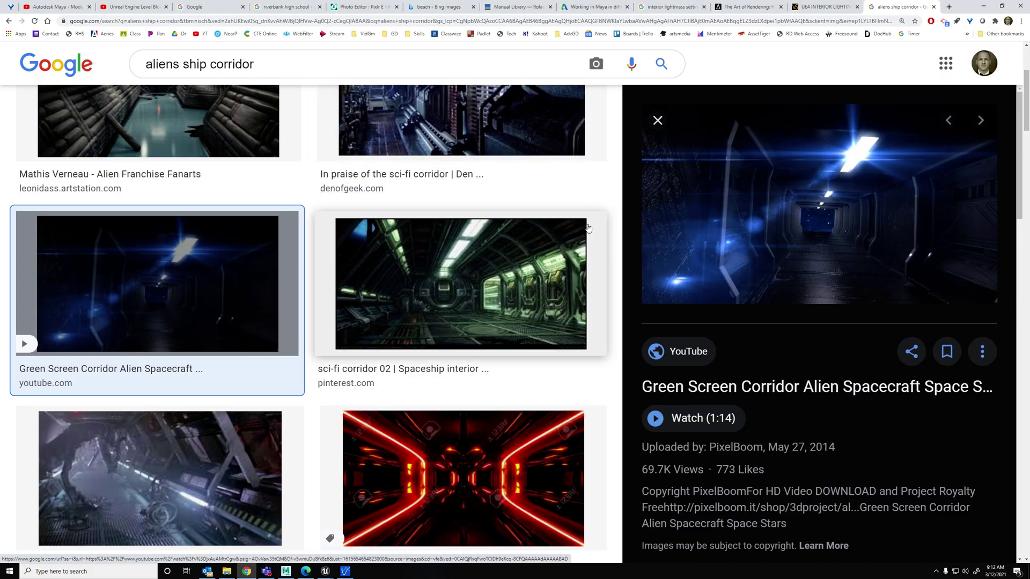
key(alt+Tab)
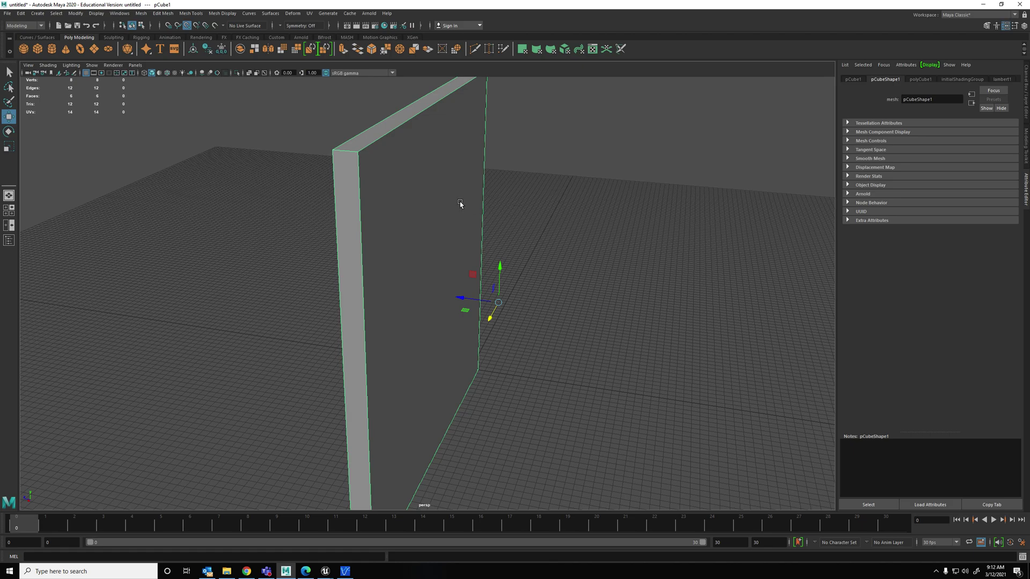
alt+drag(459, 203, 458, 198)
right_drag(457, 198, 459, 235)
click(465, 187)
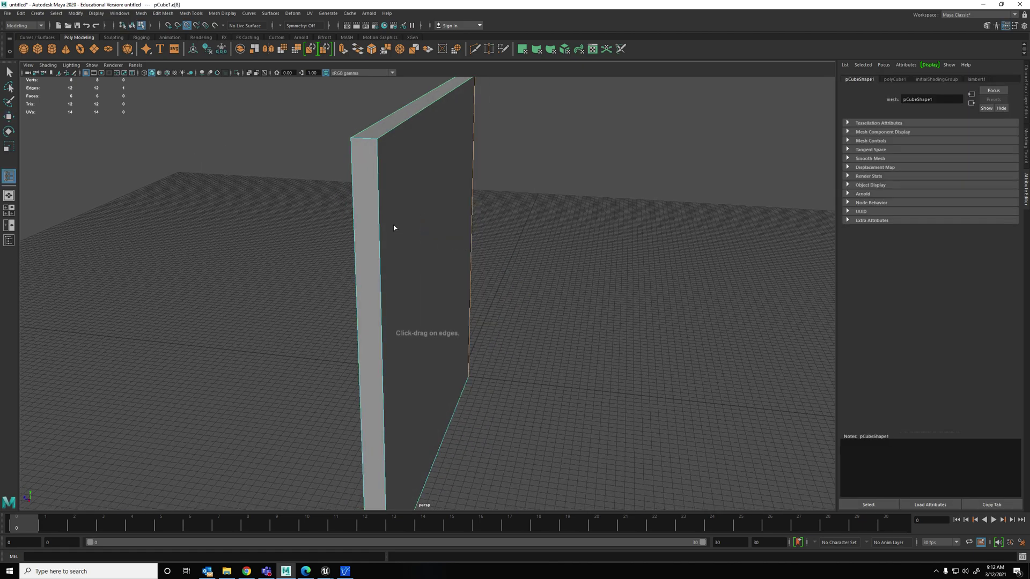
click(383, 257)
click(387, 363)
alt+drag(388, 365, 413, 407)
key(ctrl+z)
key(ctrl+z)
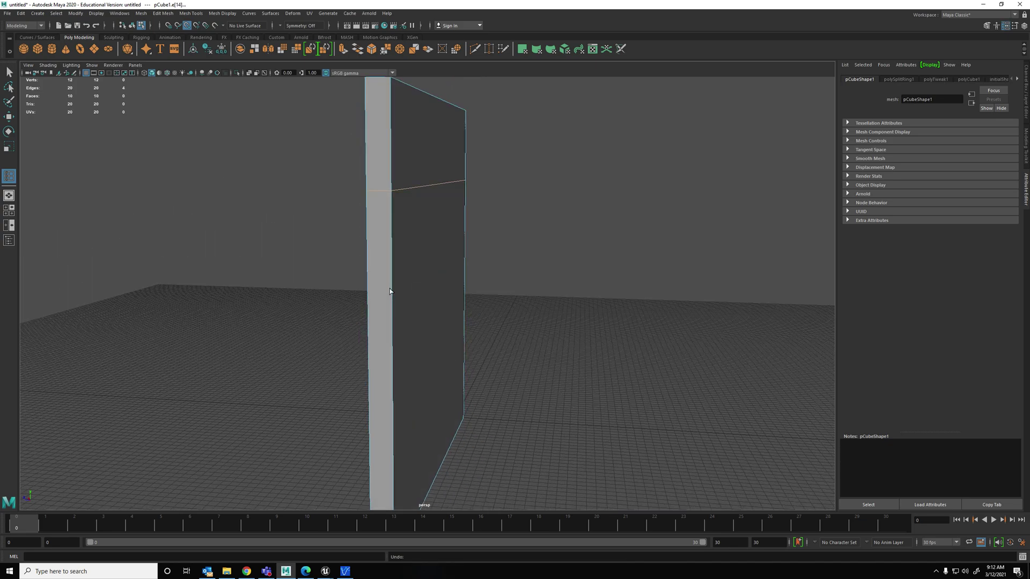
Set the Insert Edge Loop tool to multiple edge loops with 3 loops and insert them horizontally through the block
double_click(9, 176)
click(557, 303)
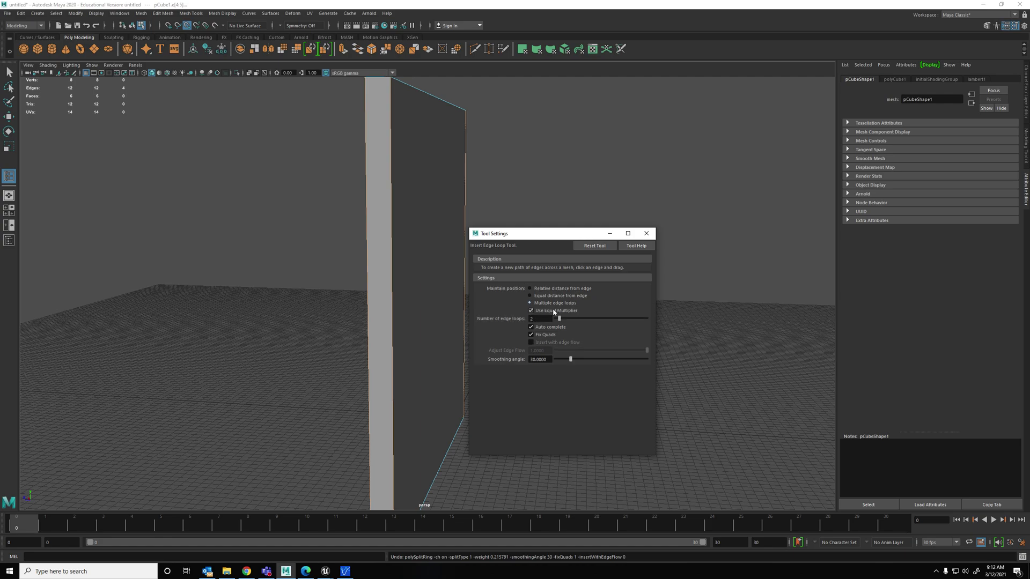
click(647, 233)
click(397, 274)
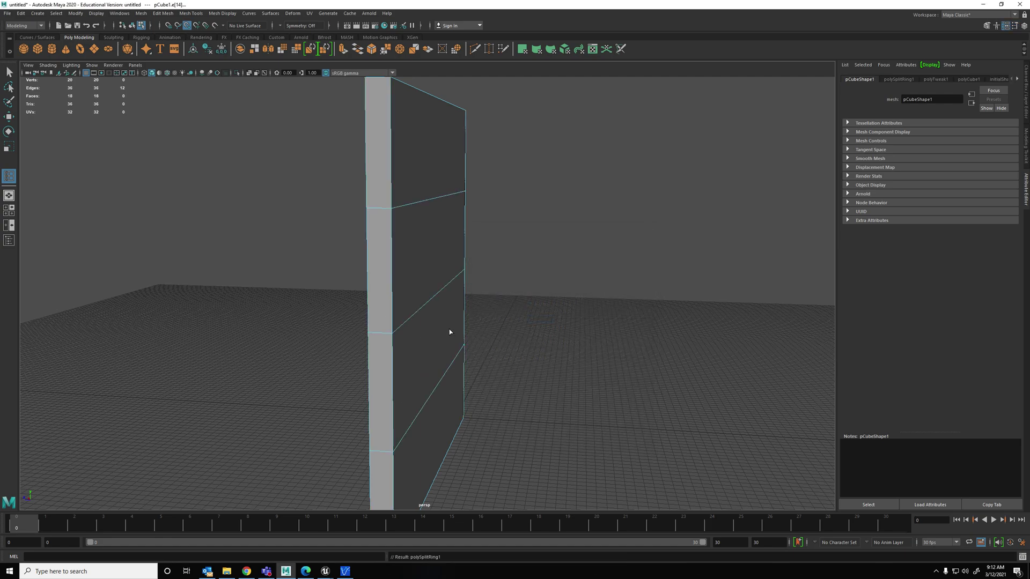
Try to move only the three horizontal edges on one face of the block outward
click(12, 77)
click(435, 300)
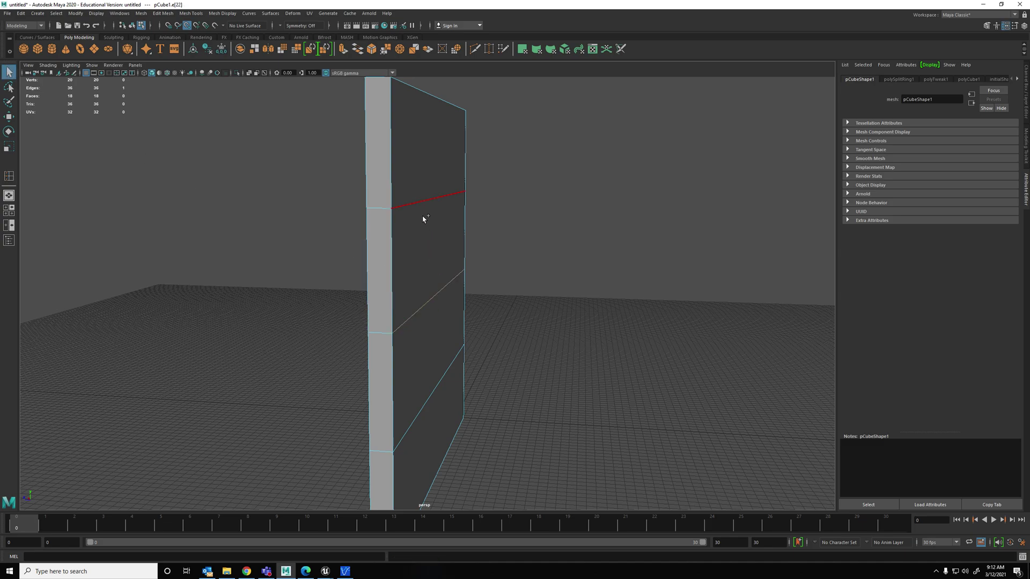
shift+click(445, 392)
key(w)
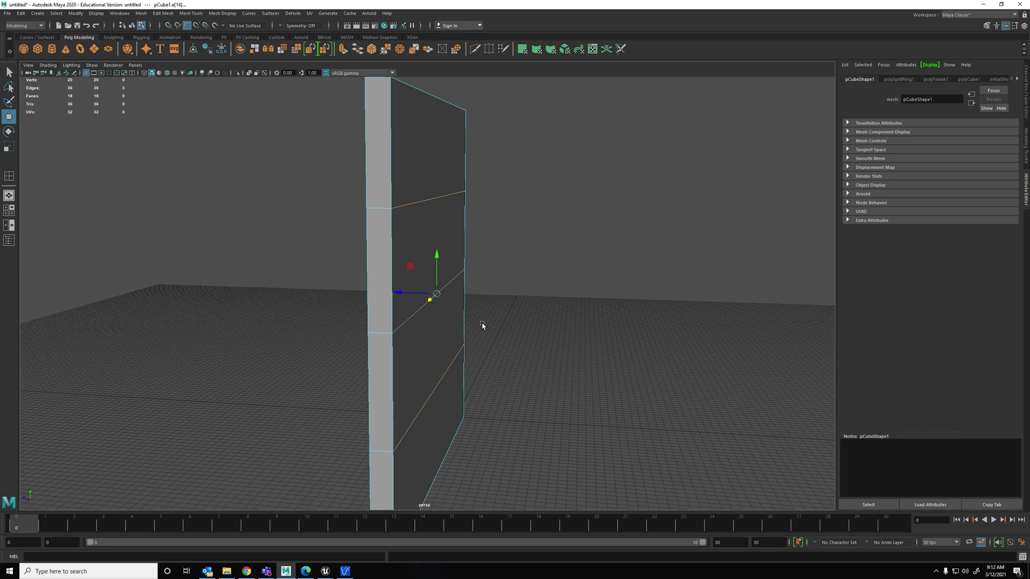
drag(411, 298, 394, 293)
key(ctrl+z)
Try to bow the wall by pushing all three horizontal edge loops outward and the middle loop further
double_click(414, 208)
shift+double_click(433, 307)
shift+double_click(447, 394)
drag(400, 298, 379, 293)
click(423, 290)
double_click(439, 288)
drag(379, 292, 367, 296)
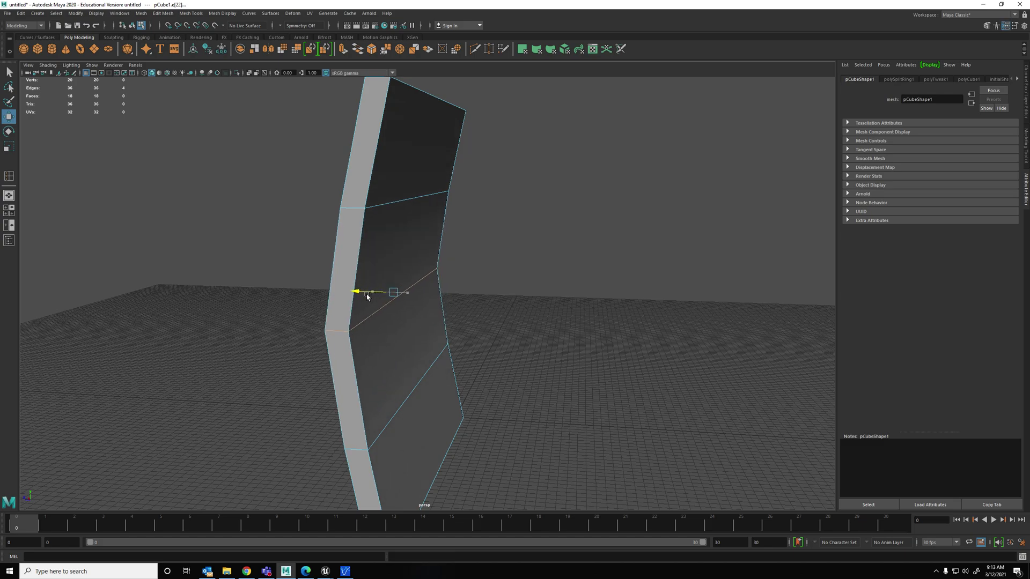
alt+drag(497, 297, 501, 288)
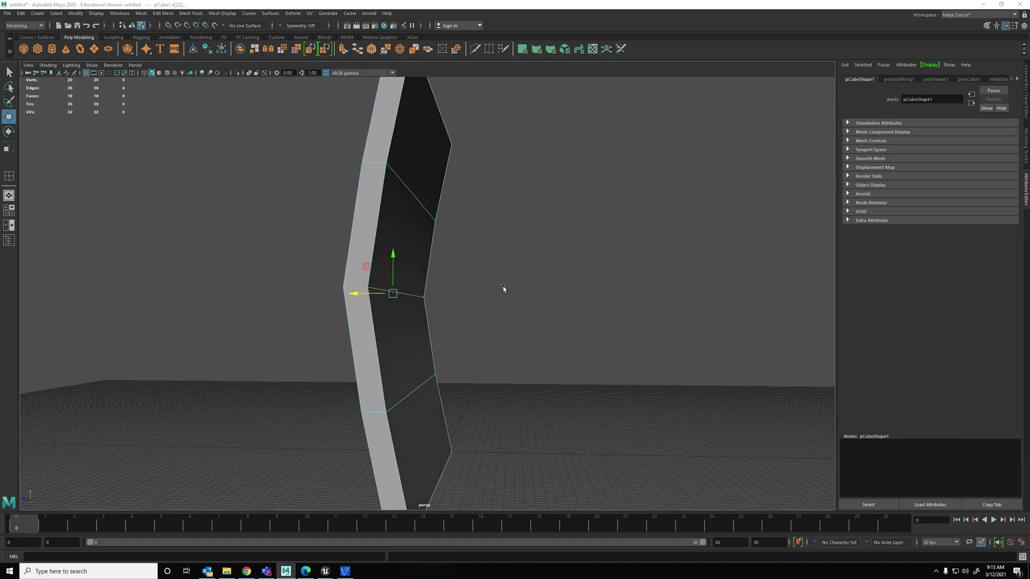
Compare the shape with the corridor reference and undo the last two edge loop moves
key(alt+Tab)
key(alt+Tab)
key(ctrl+z)
key(ctrl+z)
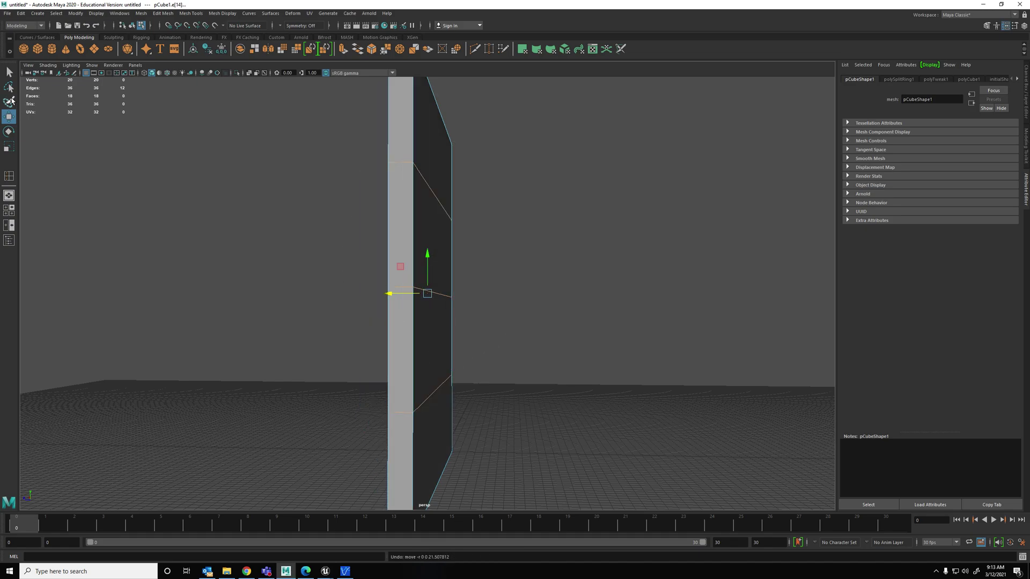
Turn off multiple edge loops and insert one loop below the lowest existing loop and one above the highest
double_click(9, 176)
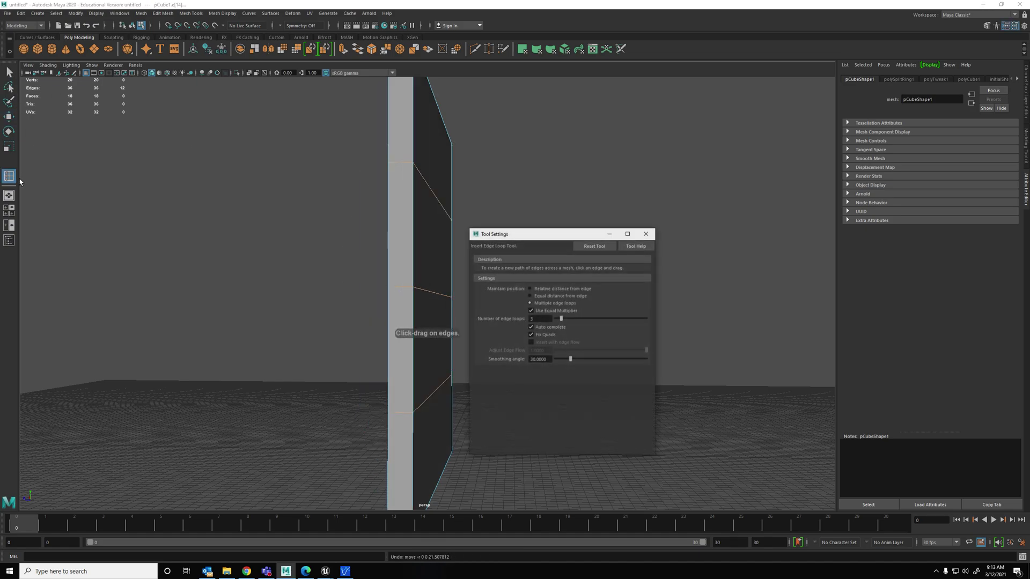
click(558, 289)
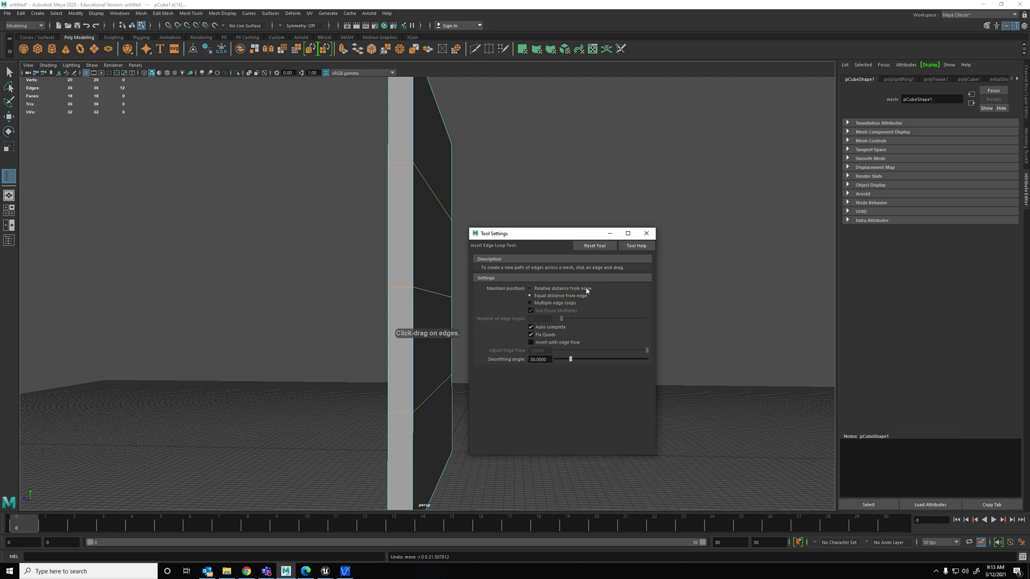
click(647, 234)
mouse_move(416, 452)
mouse_down()
mouse_move(416, 480)
mouse_move(414, 466)
mouse_up()
drag(419, 126, 418, 115)
Select the three middle horizontal edge loops and move them outward together to form an angled, protruding wall profile
click(15, 77)
click(440, 199)
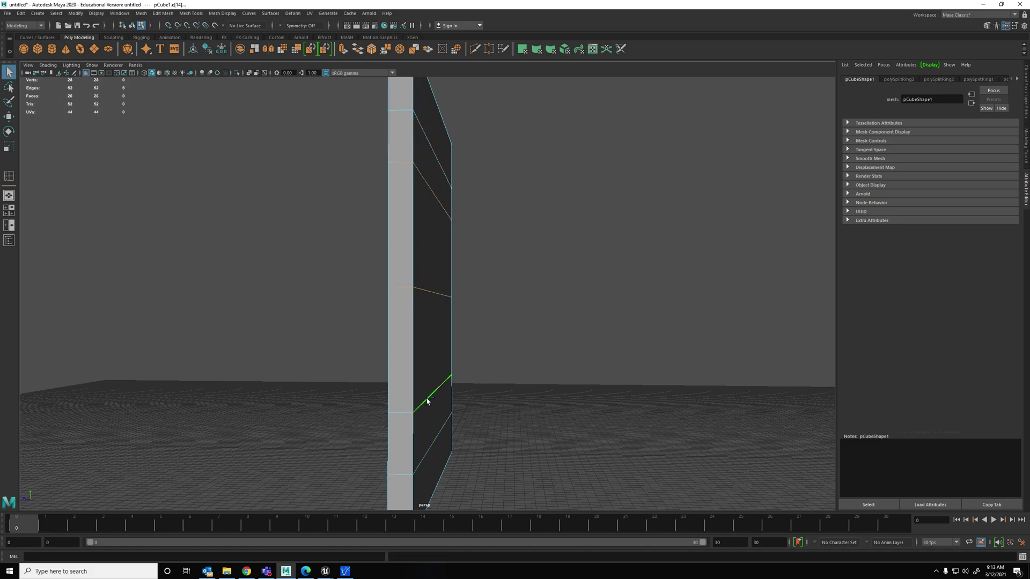
key(w)
drag(428, 299, 393, 297)
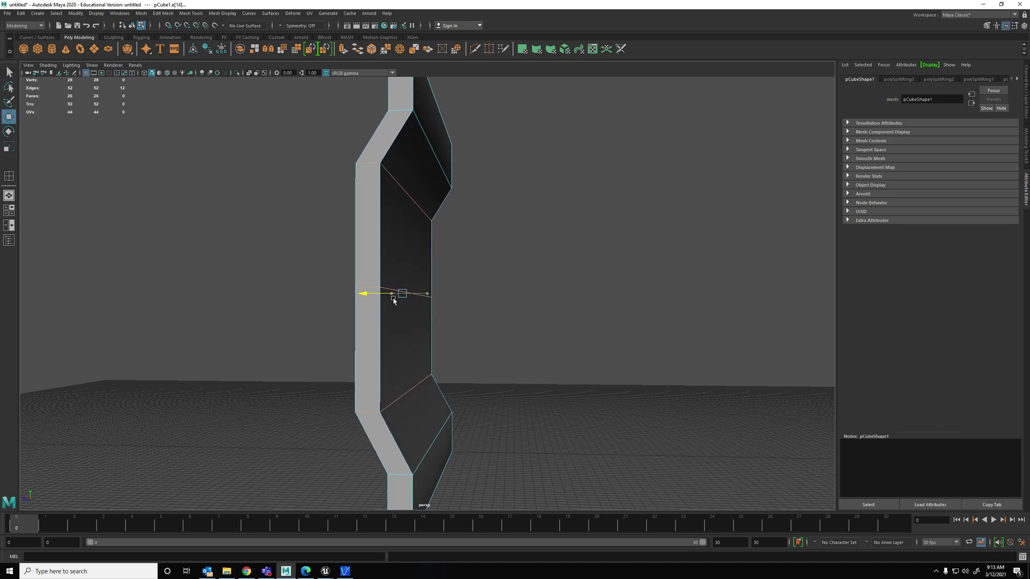
mouse_move(526, 318)
alt+mouse_down()
mouse_move(533, 325)
mouse_move(358, 326)
mouse_move(521, 327)
alt+mouse_up()
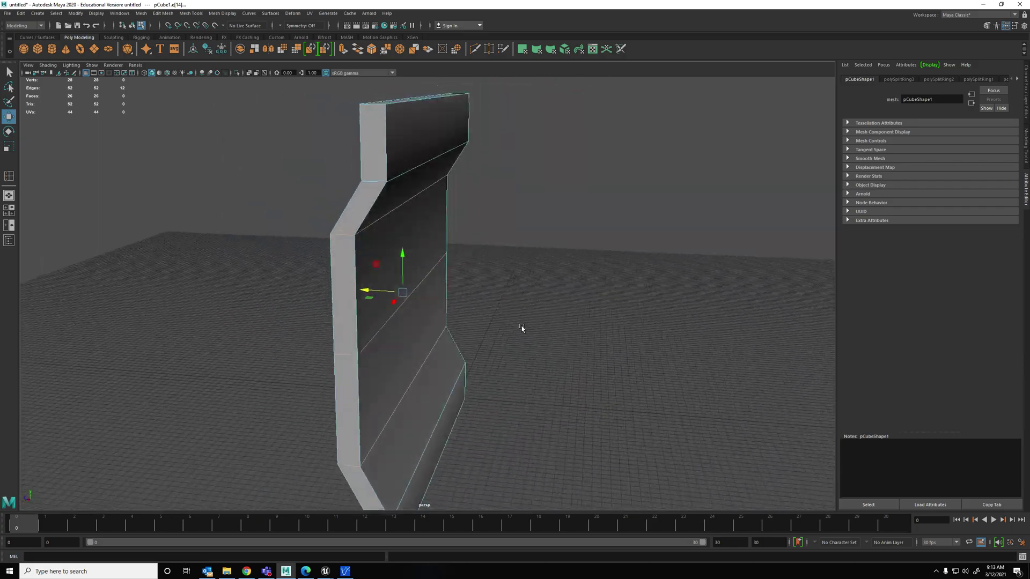
Compare the wall with the corridor reference, and add a polygon cube scaled up at the wall's lower corner
key(alt+Tab)
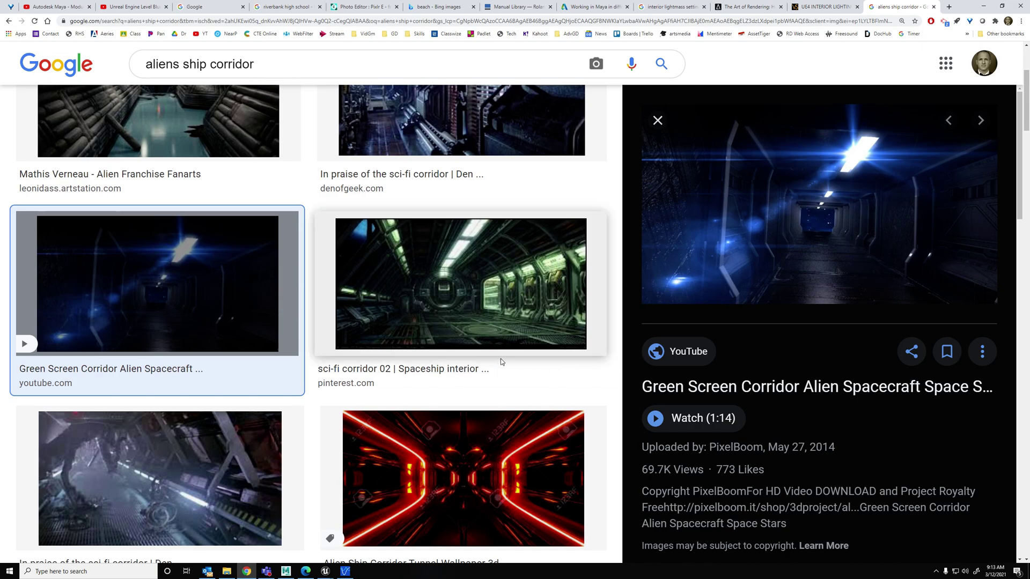
key(alt+Tab)
alt+drag(509, 353, 419, 359)
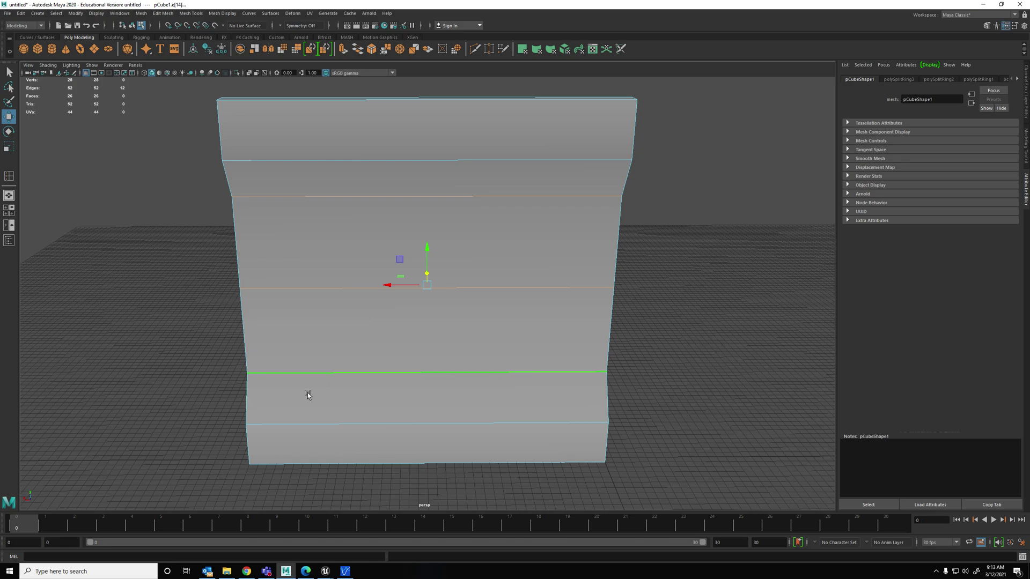
alt+drag(305, 395, 321, 387)
click(44, 53)
key(r)
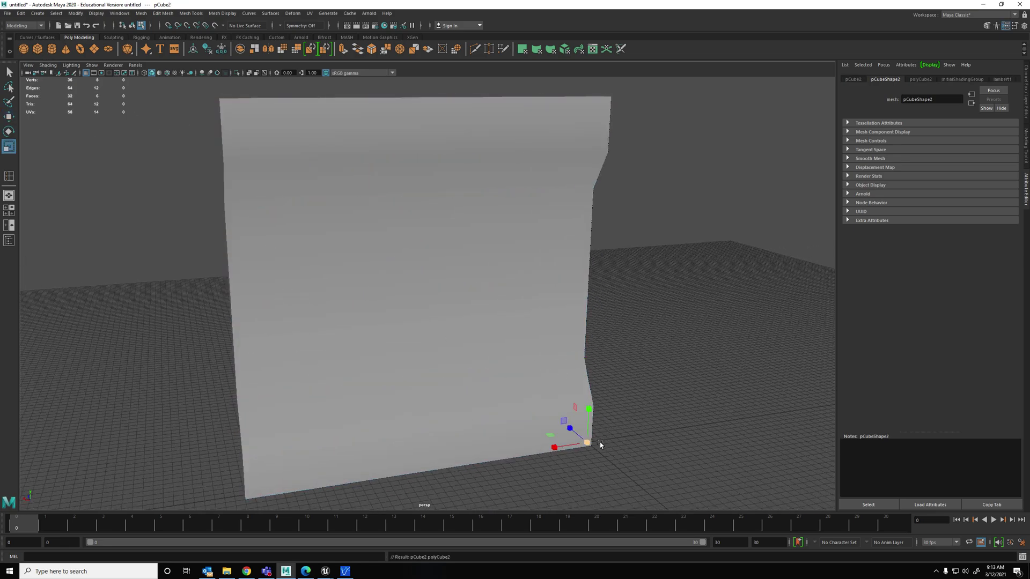
drag(590, 443, 595, 401)
key(w)
mouse_move(707, 439)
alt+mouse_down()
mouse_move(717, 444)
mouse_move(701, 437)
alt+mouse_up()
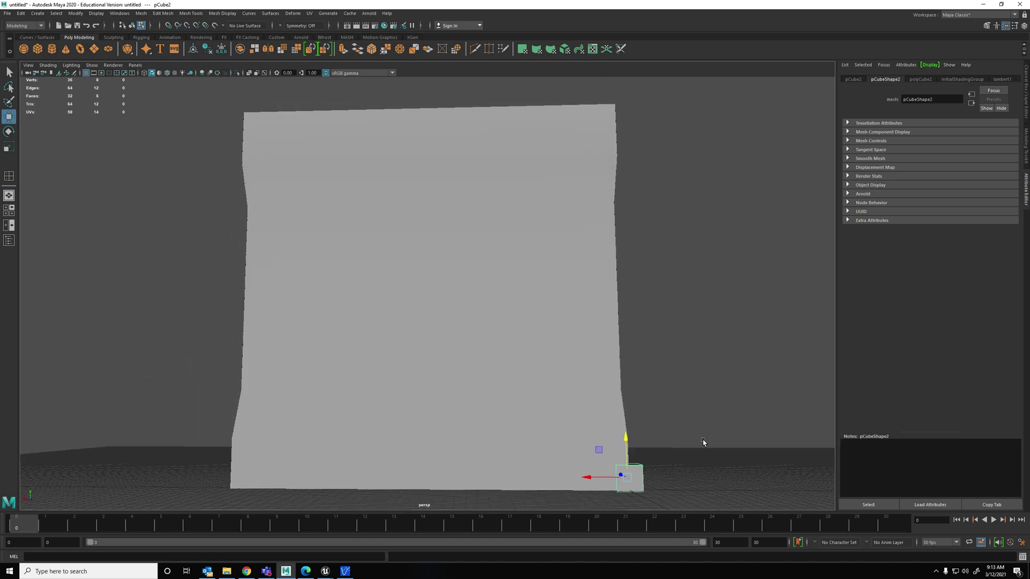
Raise the cube and align its bottom face with the wall's base using point snapping
key(f)
mouse_move(571, 397)
alt+mouse_down()
mouse_move(531, 386)
mouse_move(531, 349)
mouse_move(584, 370)
mouse_move(578, 396)
alt+mouse_up()
drag(436, 273, 434, 249)
right_drag(509, 350, 510, 376)
click(509, 406)
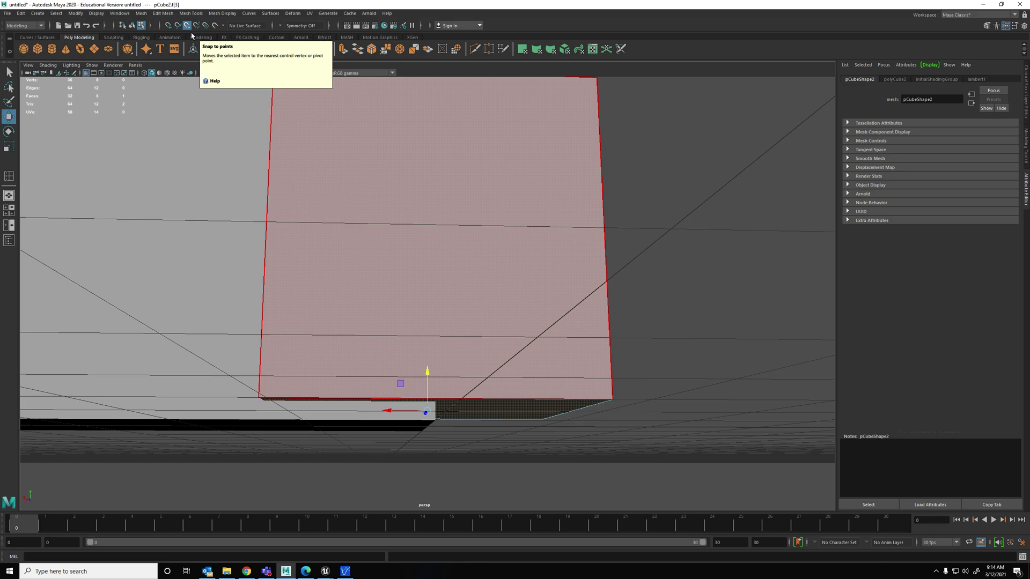
drag(430, 385, 433, 389)
alt+drag(510, 350, 508, 367)
scroll(507, 367, down, 5)
scroll(481, 305, down, 5)
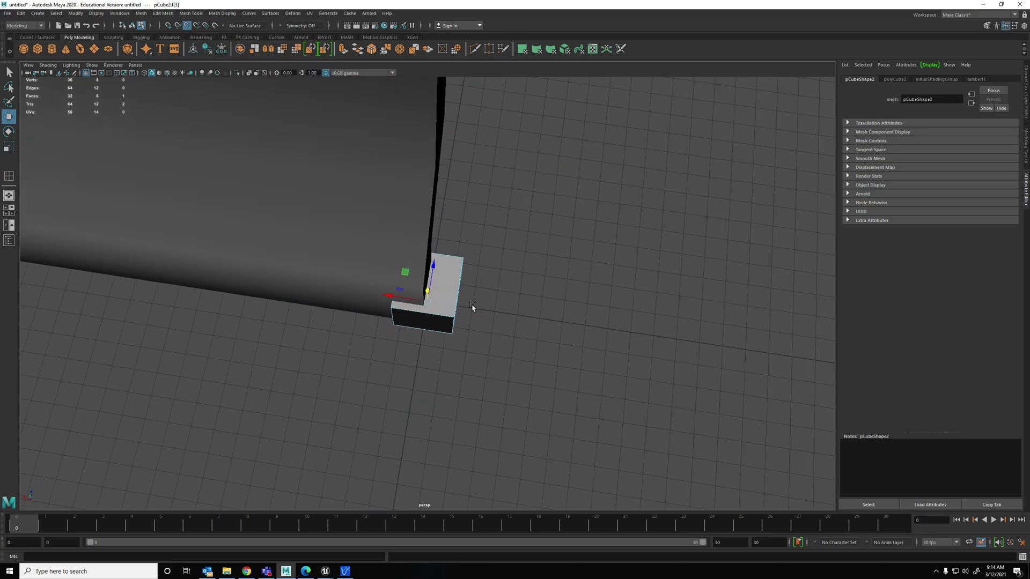
Pull the cube's top face up to the wall's top edge to form a vertical end post
alt+drag(468, 310, 471, 298)
click(450, 283)
drag(428, 247, 435, 121)
scroll(471, 170, down, 4)
drag(429, 199, 427, 66)
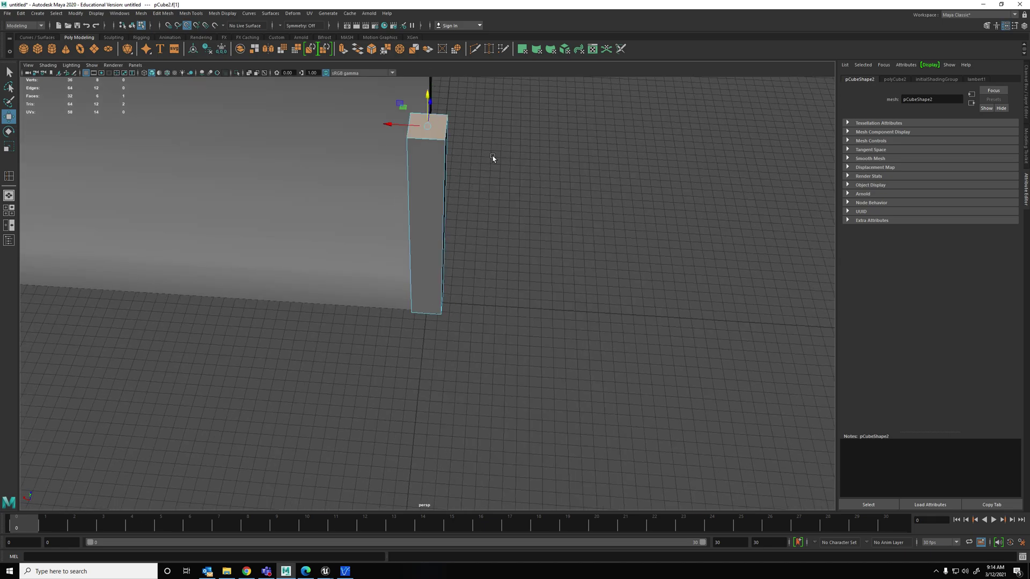
scroll(492, 156, down, 5)
alt+drag(485, 185, 429, 82)
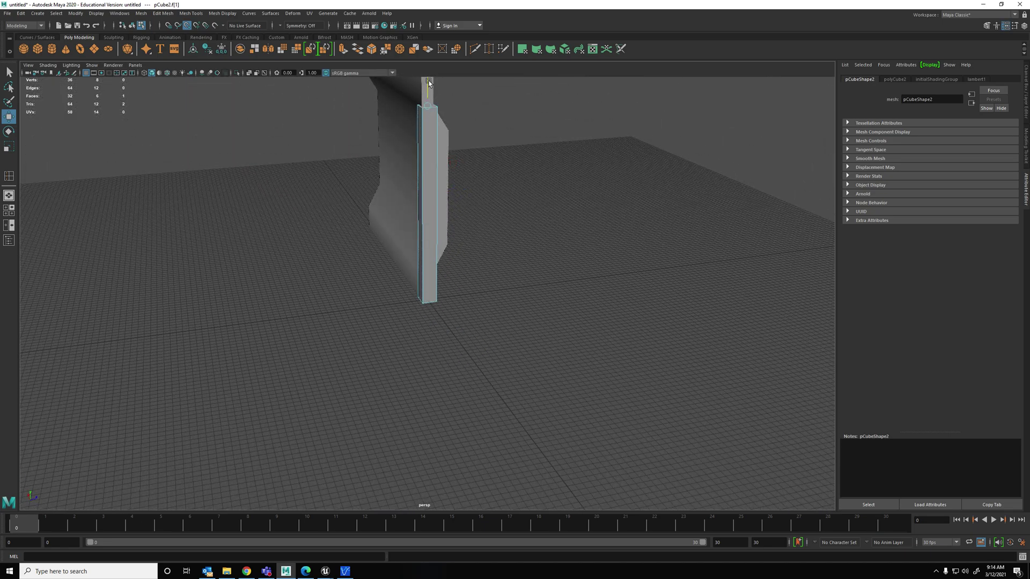
alt+drag(509, 146, 556, 337)
drag(513, 310, 508, 287)
Move the post's front and back faces outward so the post is deeper than the wall's profile
alt+drag(541, 332, 433, 413)
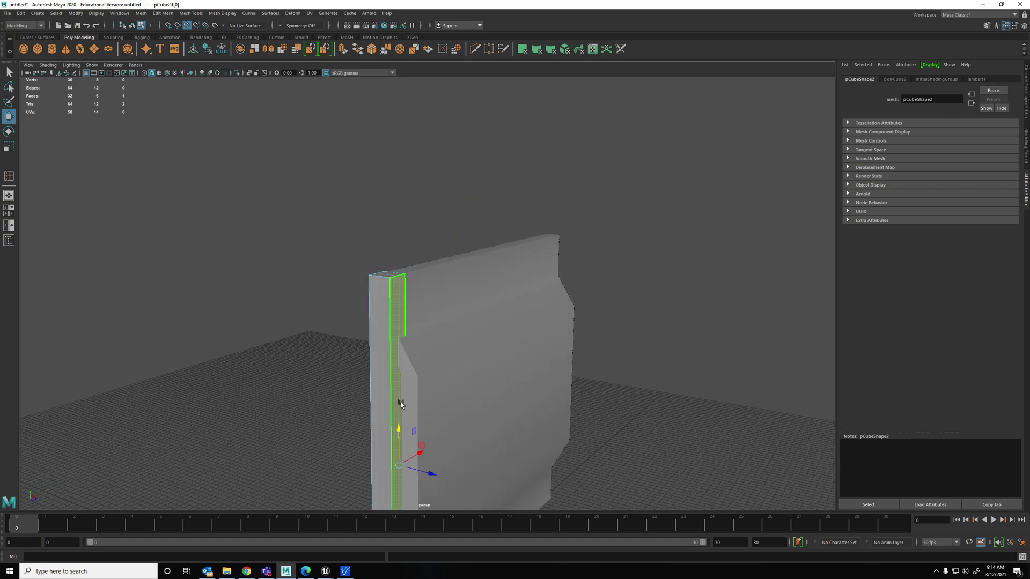
click(413, 403)
alt+drag(458, 479, 644, 408)
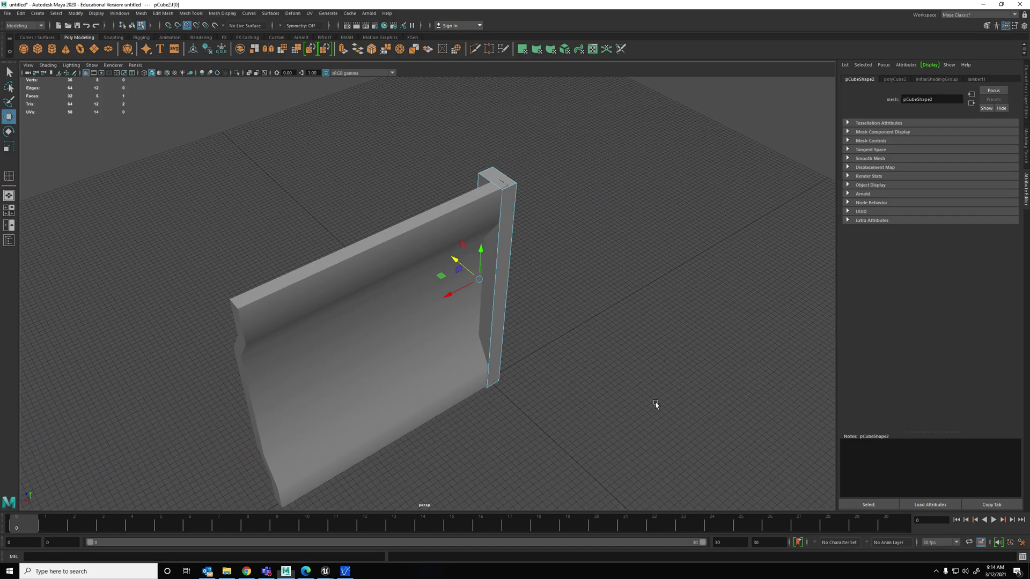
alt+drag(656, 404, 575, 349)
click(516, 363)
click(529, 367)
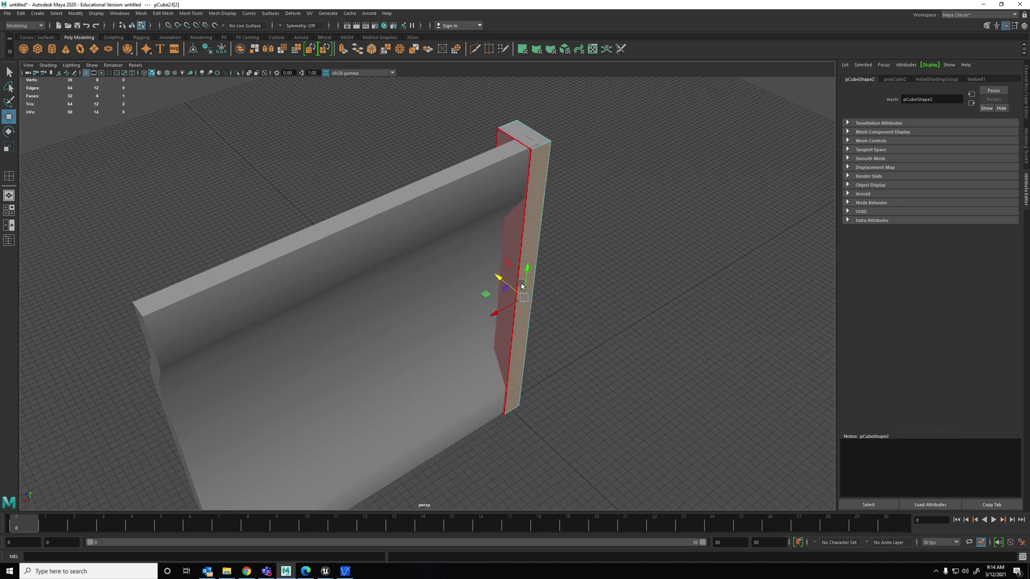
drag(520, 285, 614, 341)
Select the post's two opposite side faces and scale them along the wall's length to adjust the post's thickness
click(667, 346)
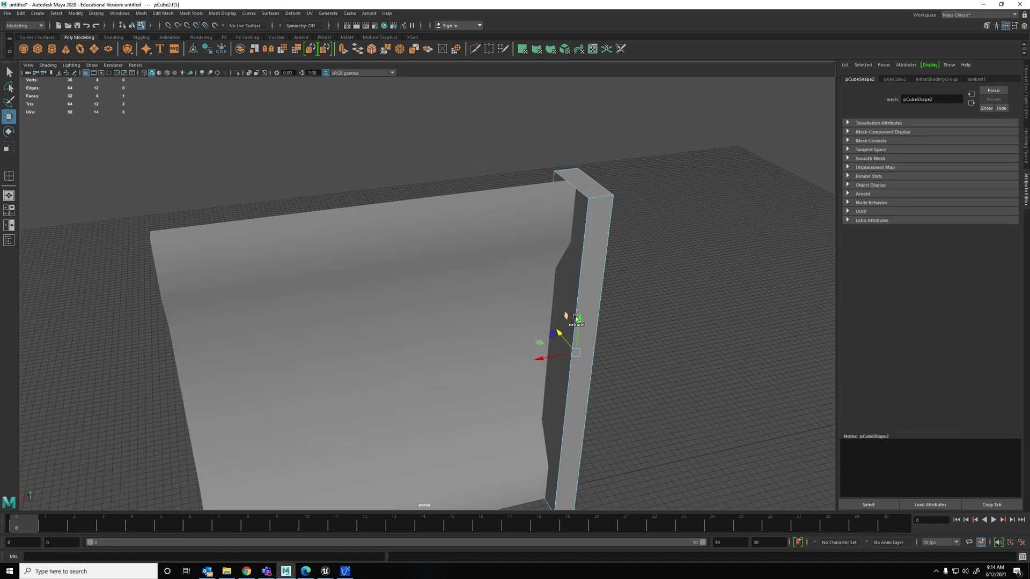
shift+click(581, 288)
key(r)
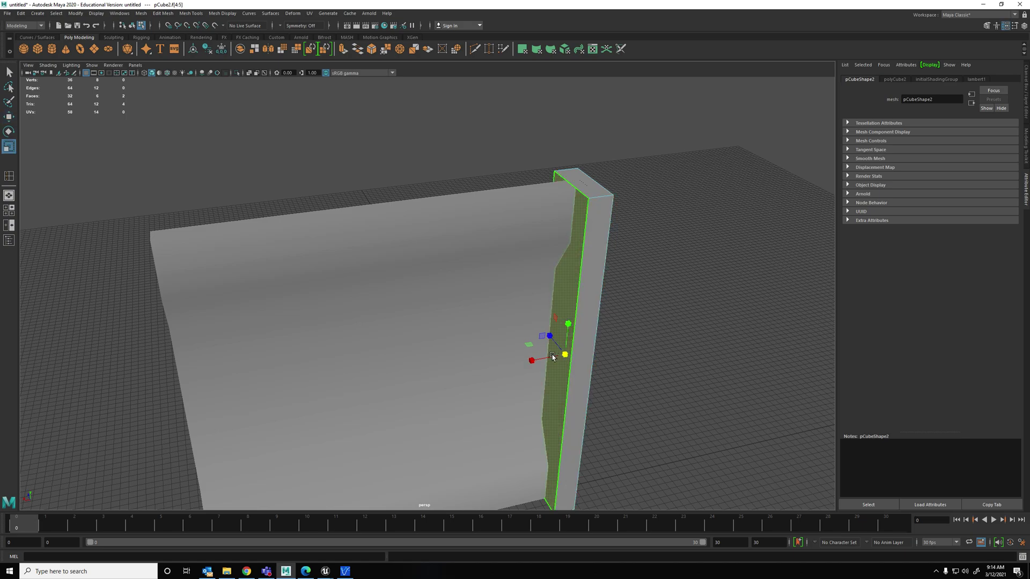
drag(530, 361, 718, 342)
Check the corridor reference again and open the Insert Edge Loop tool's settings for the post
key(alt+Tab)
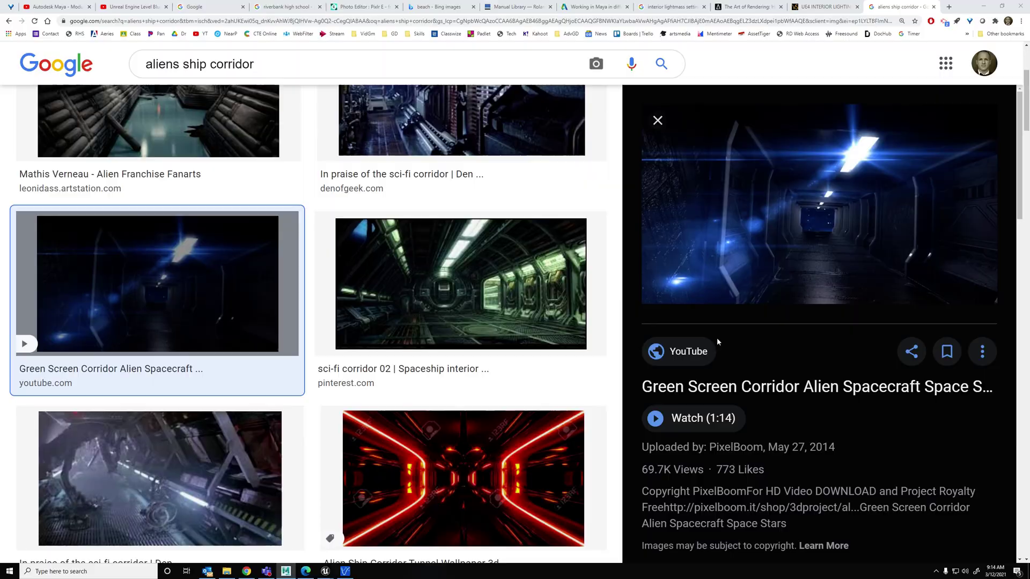
key(alt+Tab)
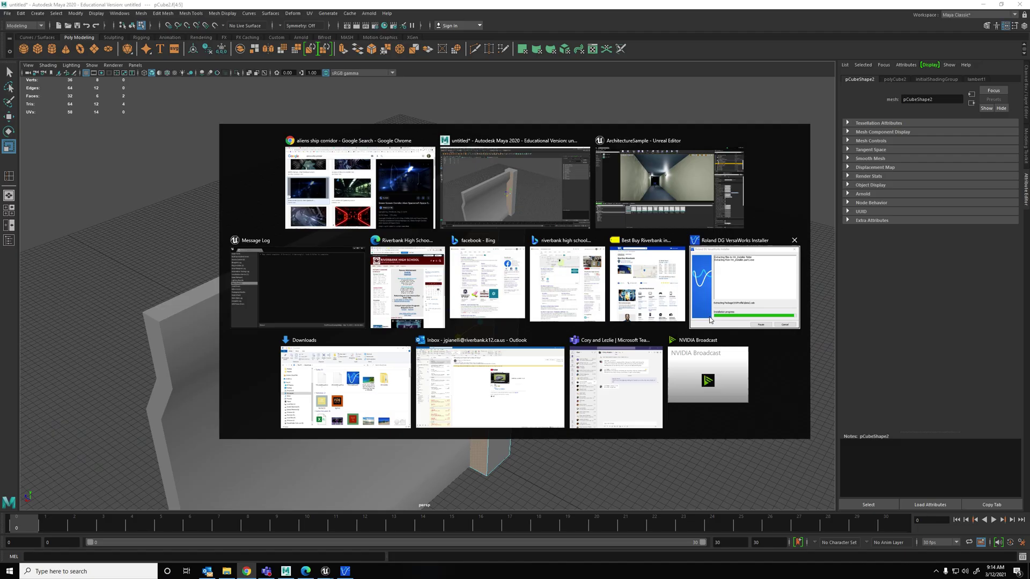
key(q)
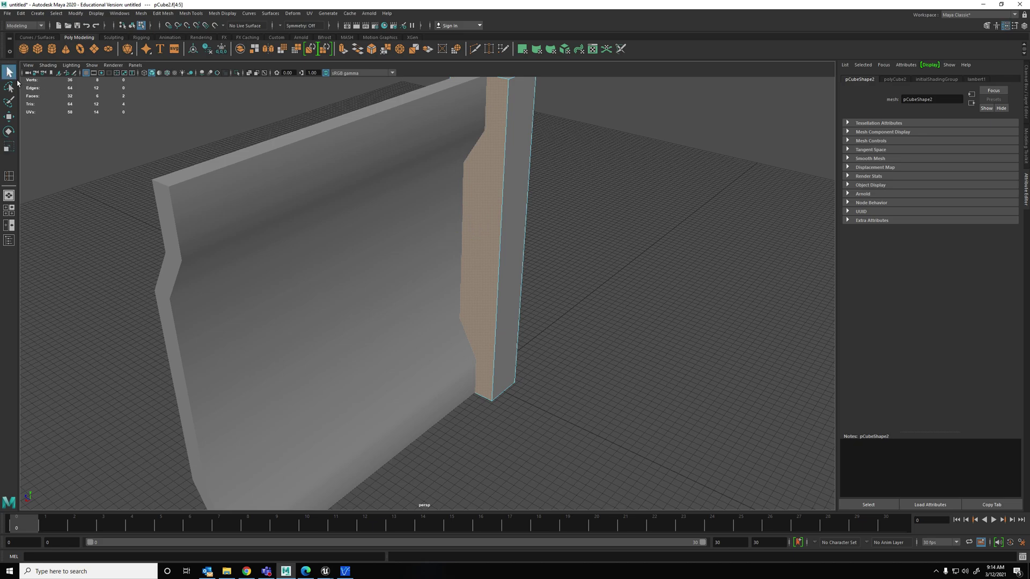
click(11, 177)
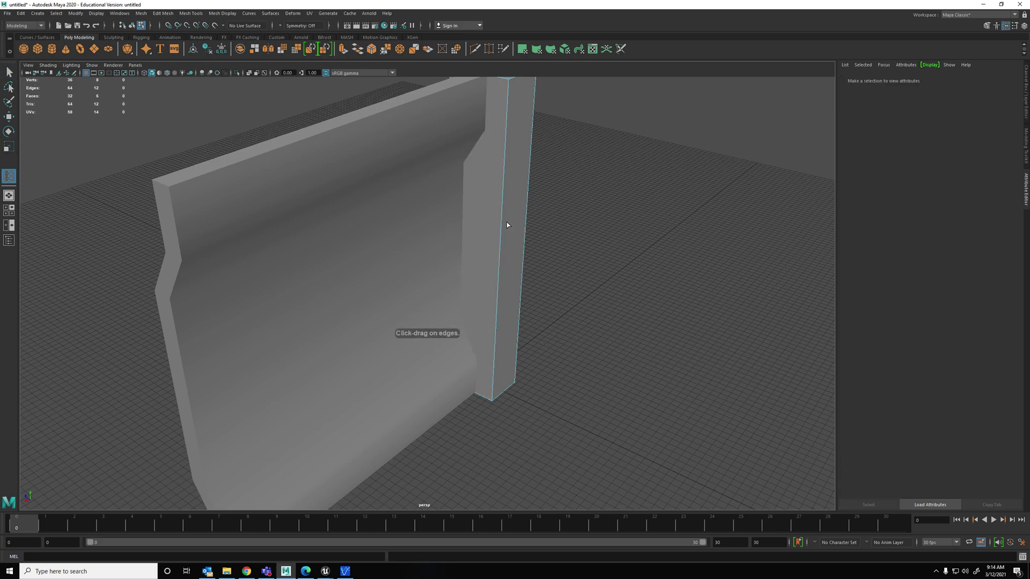
double_click(14, 180)
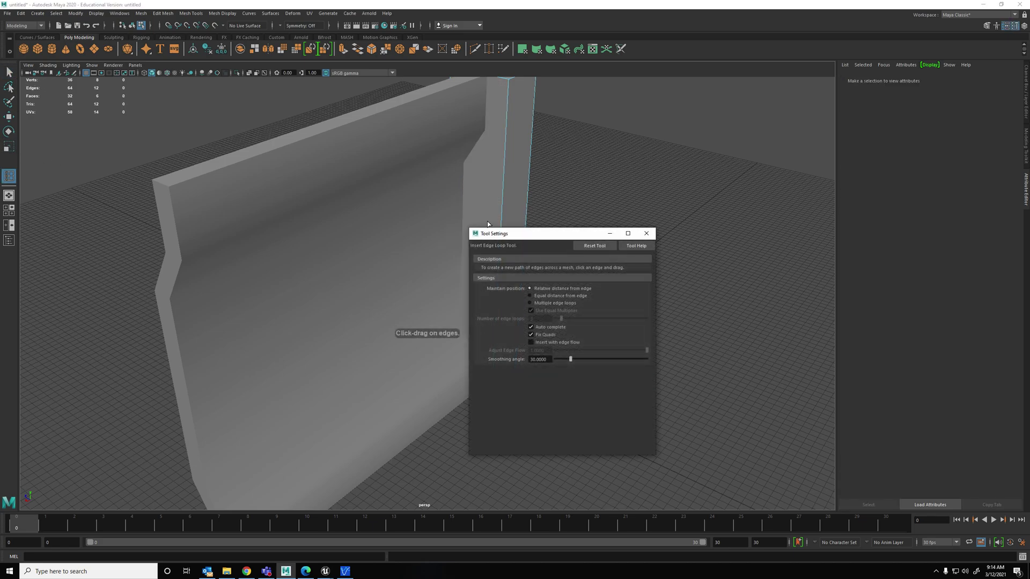
Insert five evenly spaced edge loops around the pillar with the Insert Edge Loop tool set to multiple edge loops
click(535, 305)
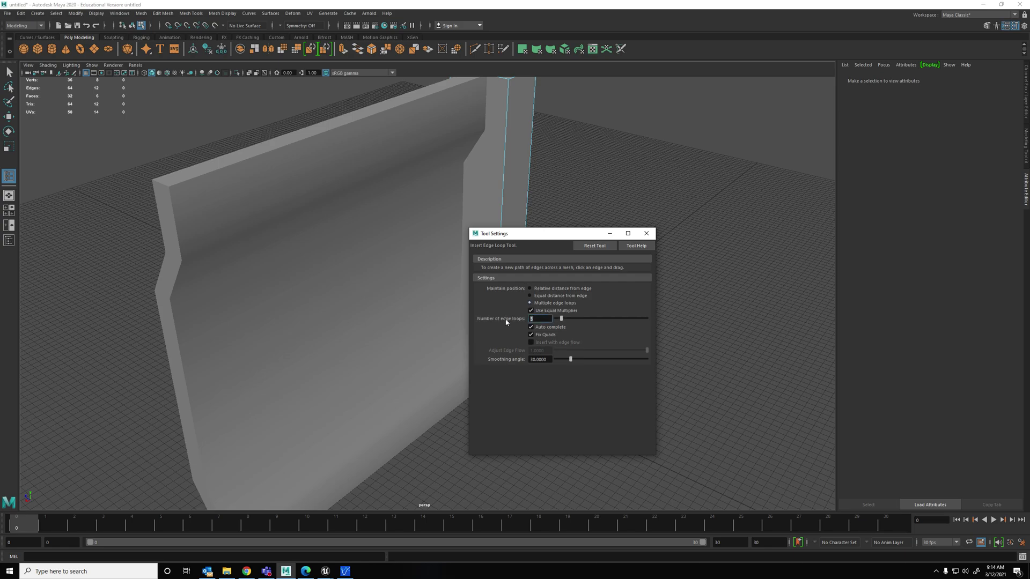
click(647, 233)
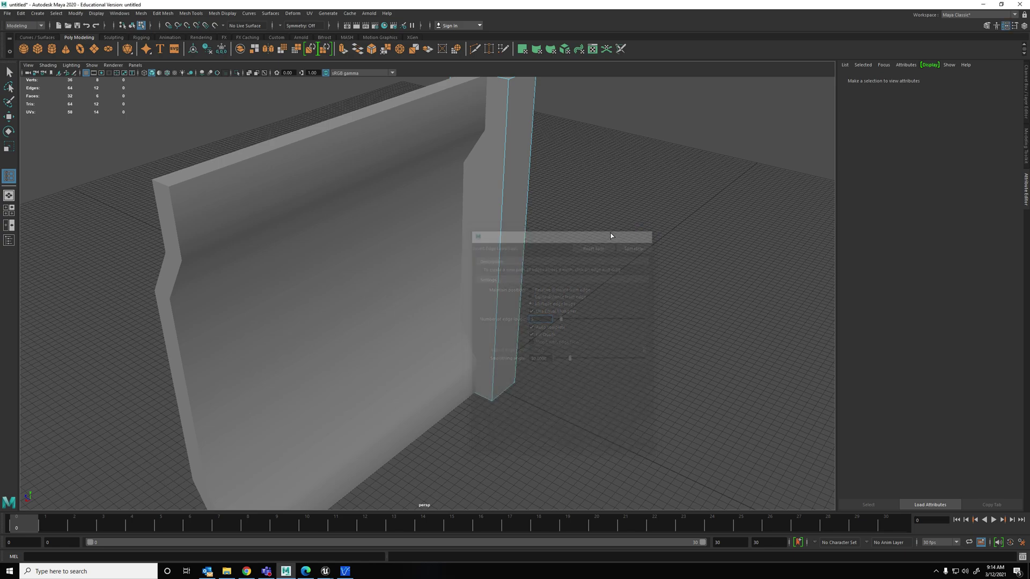
click(505, 211)
Spread the pillar's middle edge loops apart vertically and move them inward to match the wall's recessed profile
click(9, 78)
double_click(506, 305)
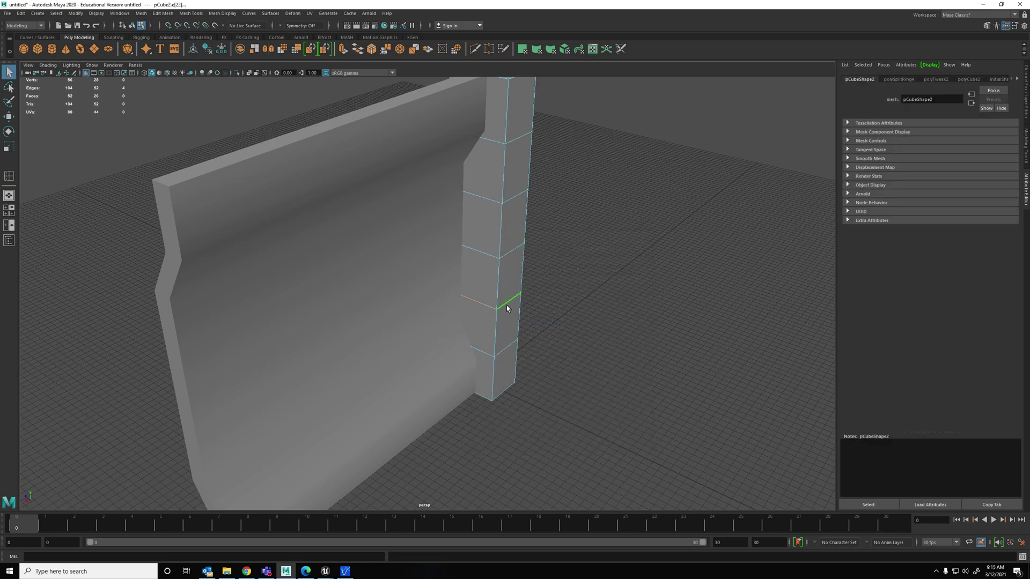
shift+double_click(513, 260)
shift+double_click(514, 198)
key(r)
drag(487, 207, 494, 200)
key(w)
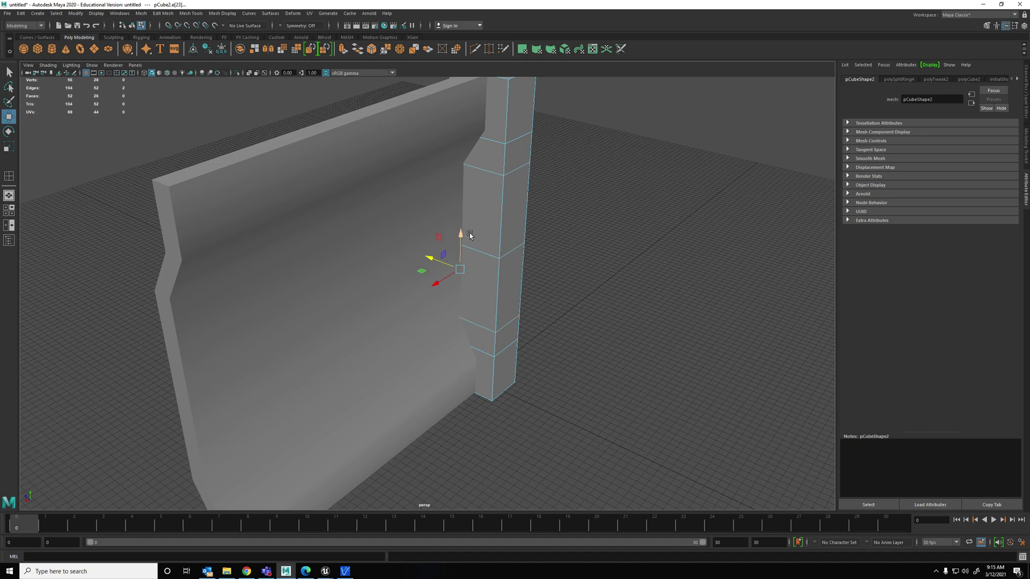
drag(473, 236, 368, 251)
Insert two evenly spaced vertical edge loops across the wall by setting the number of edge loops to 2
click(378, 266)
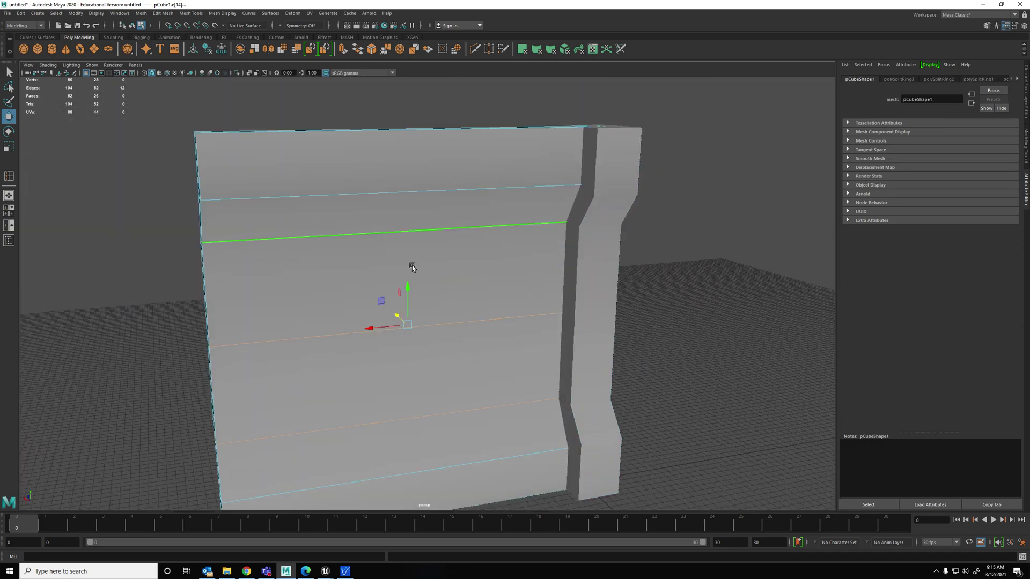
alt+drag(387, 302, 355, 282)
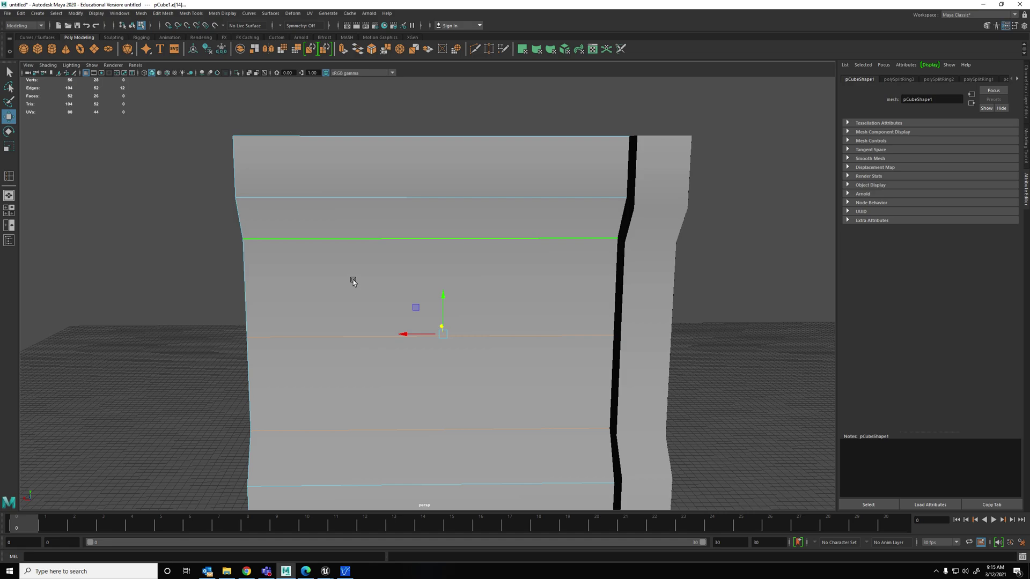
click(13, 176)
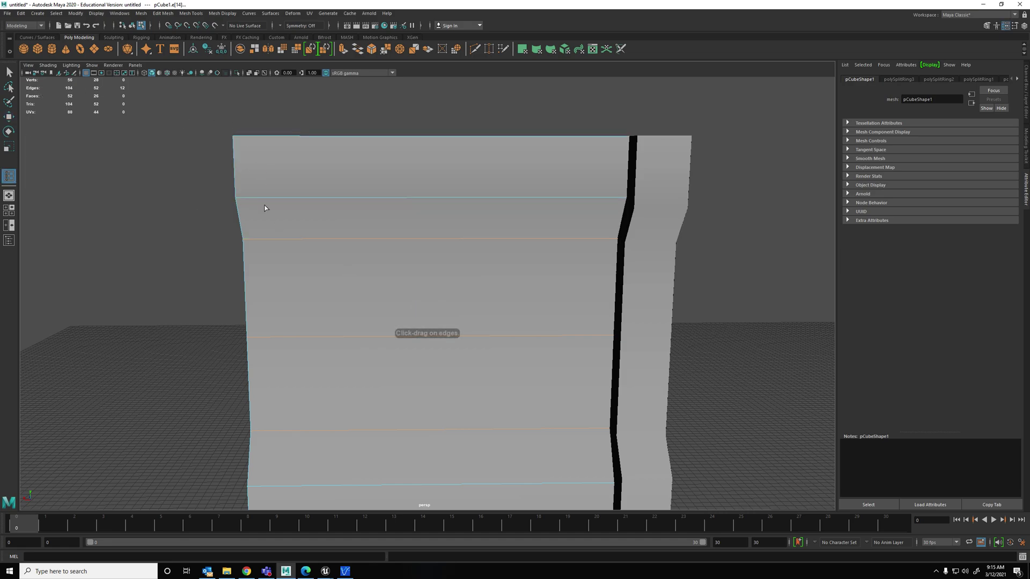
double_click(9, 176)
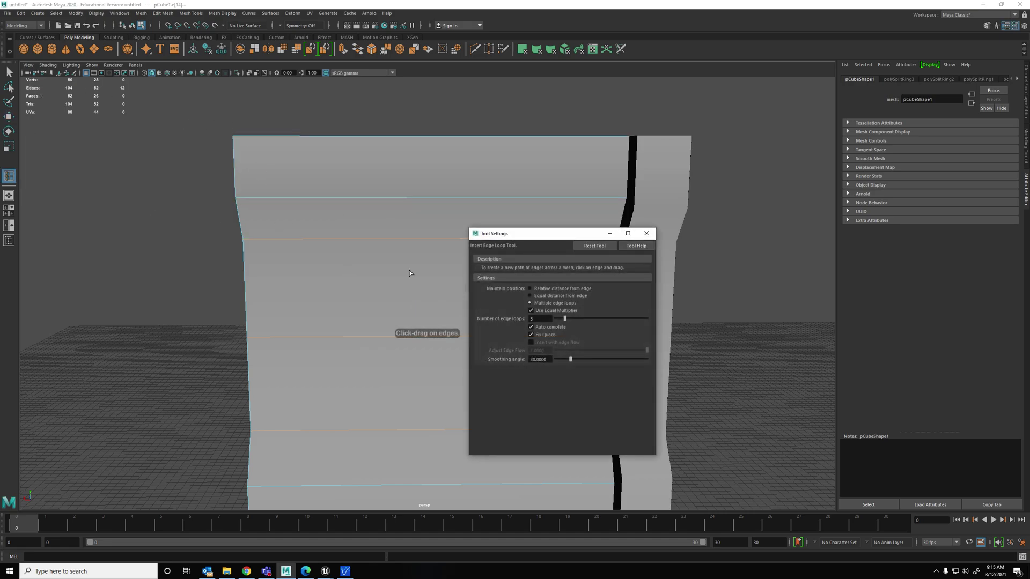
double_click(536, 318)
text(2)
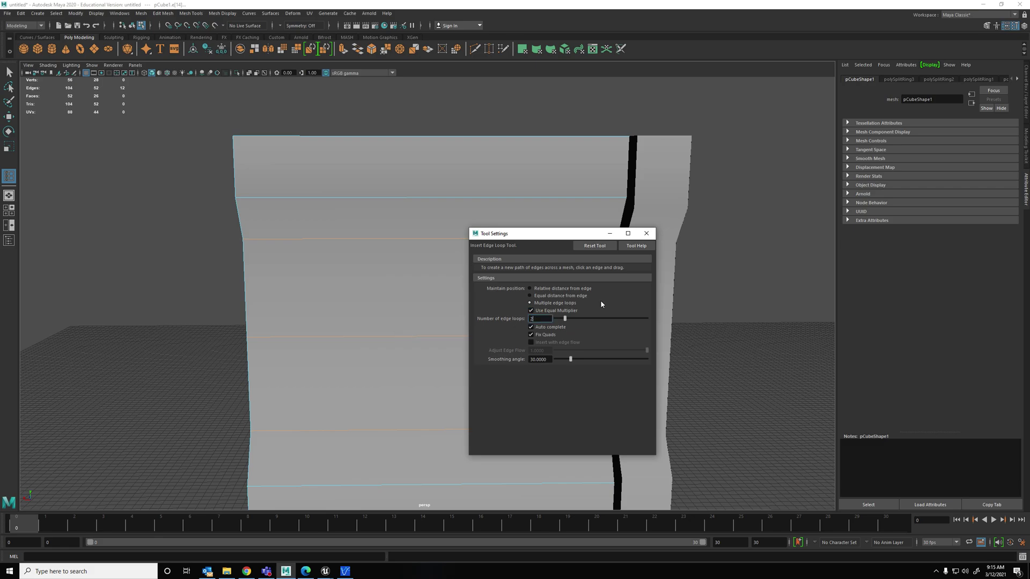
click(646, 234)
click(452, 243)
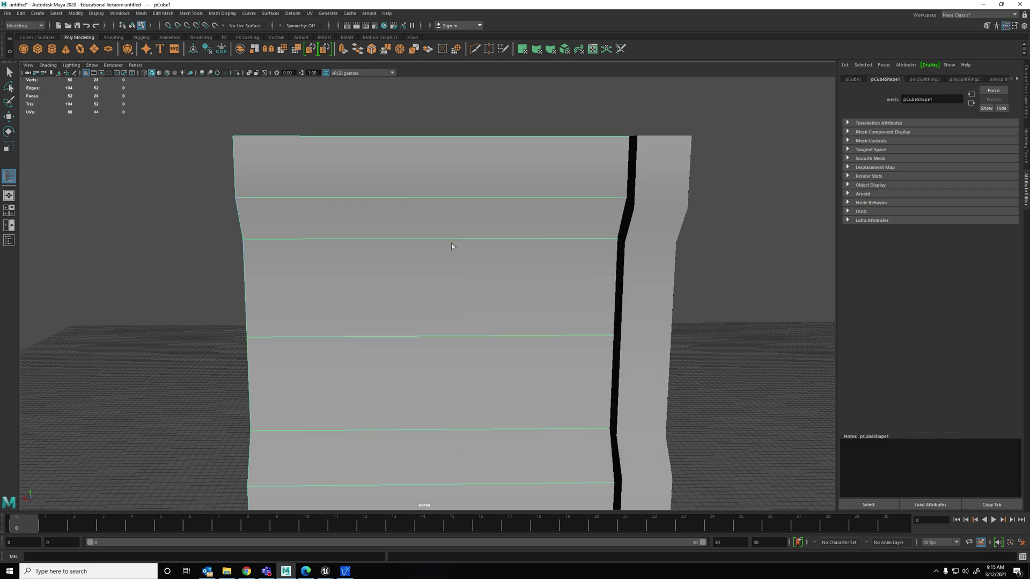
click(452, 246)
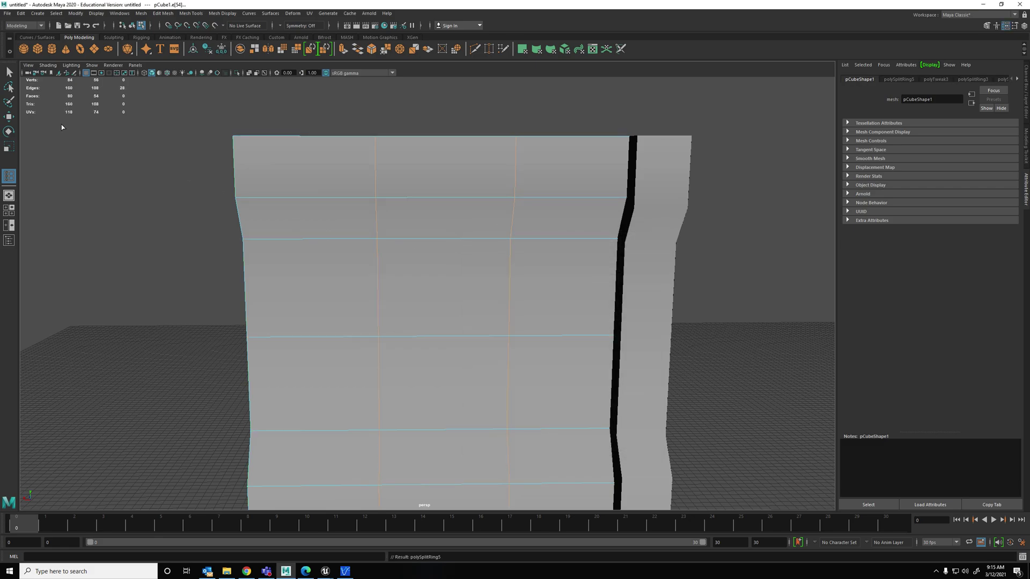
Scale the two vertical edge loops apart horizontally so they sit near the wall's side edges
key(q)
key(r)
drag(414, 338, 385, 340)
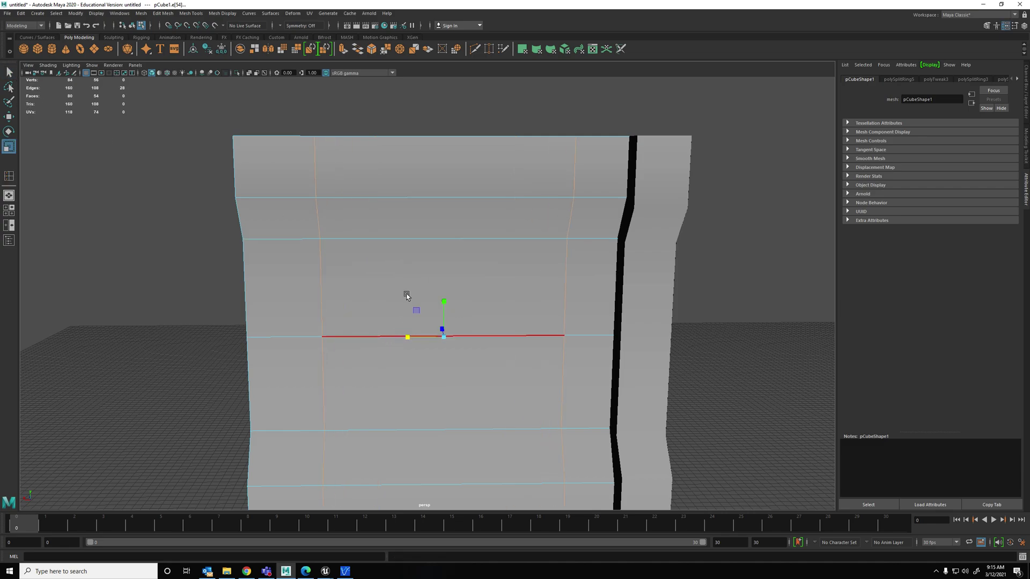
Extrude the wall's two central faces, shrinking them slightly and pushing them inward to form a recessed panel
alt+drag(407, 294, 424, 290)
right_drag(420, 290, 418, 310)
click(418, 309)
shift+click(453, 377)
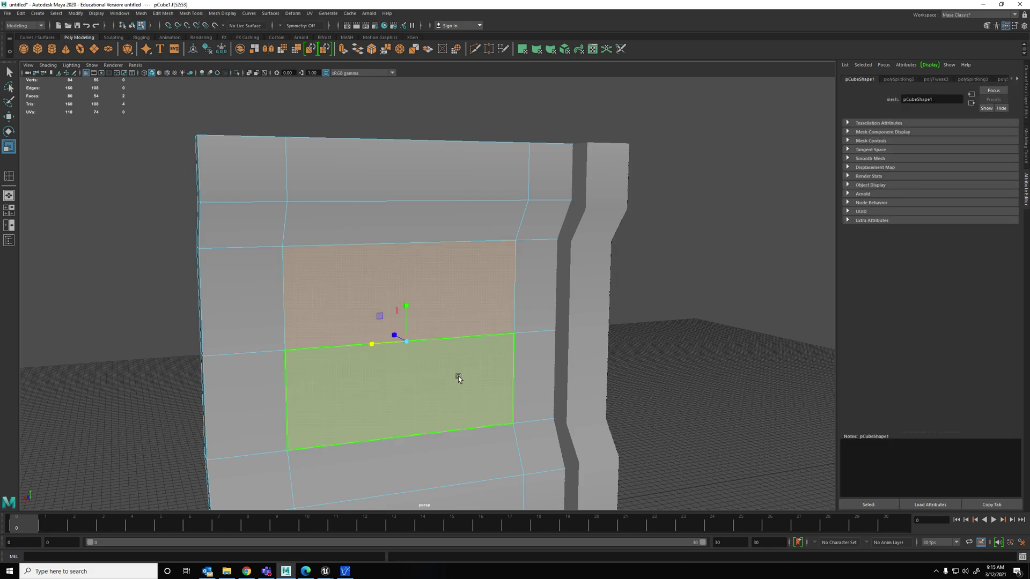
alt+drag(454, 377, 508, 356)
key(ctrl+e)
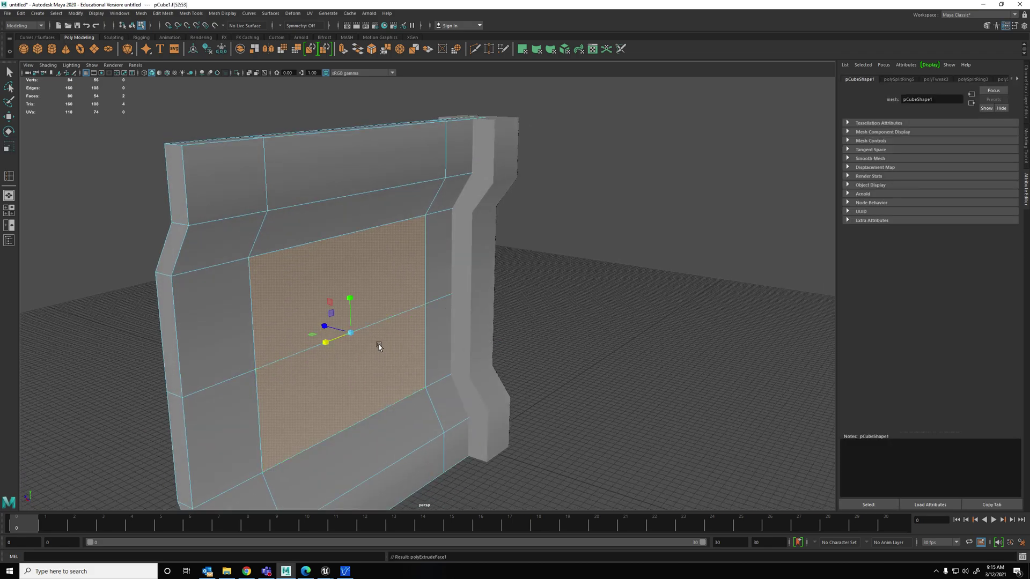
drag(356, 333, 339, 334)
key(w)
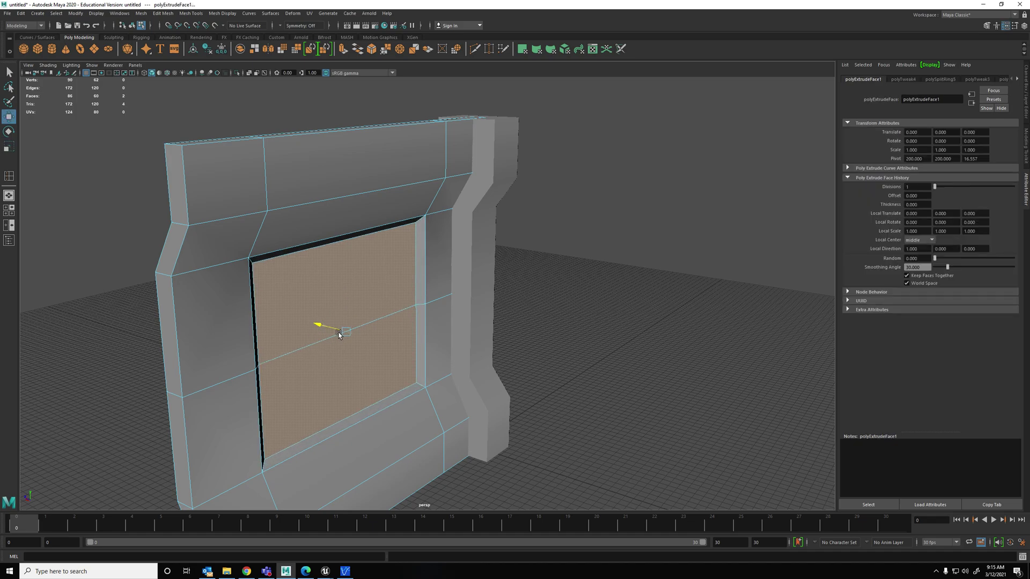
click(600, 359)
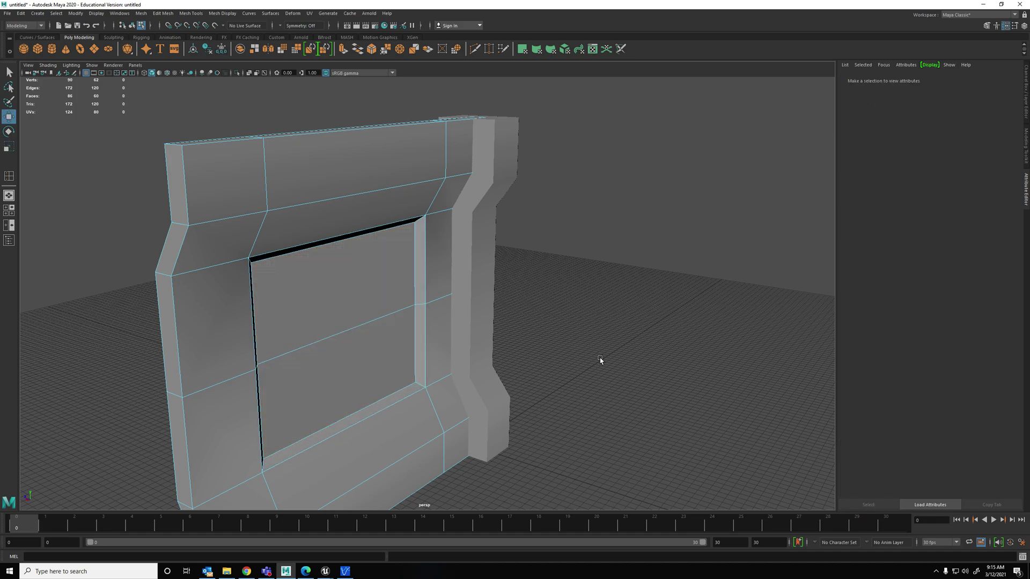
Select the pillar beside the wall and switch it to edge editing
scroll(606, 371, down, 4)
alt+drag(609, 374, 548, 378)
scroll(483, 324, up, 4)
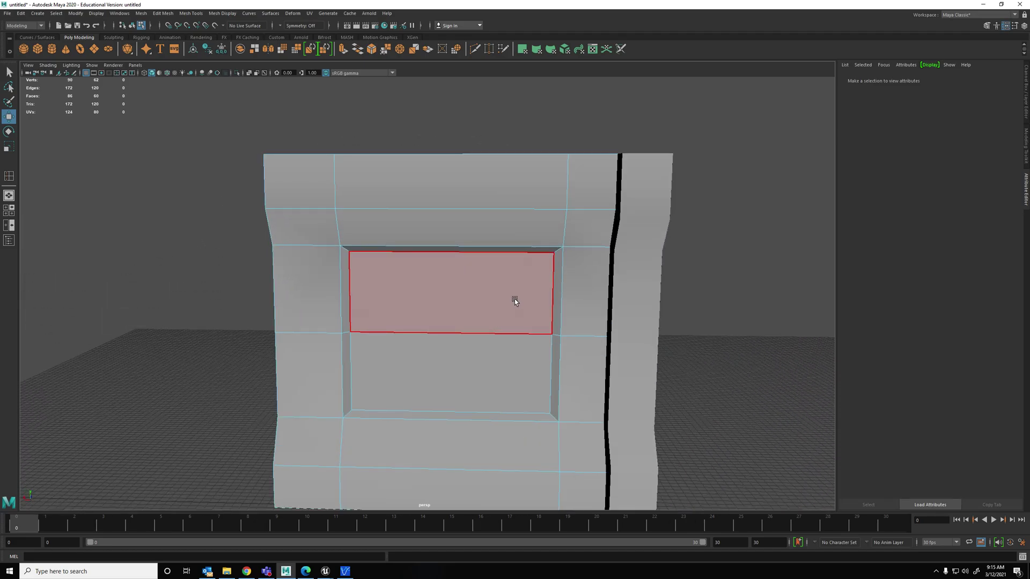
alt+drag(514, 298, 554, 287)
click(554, 287)
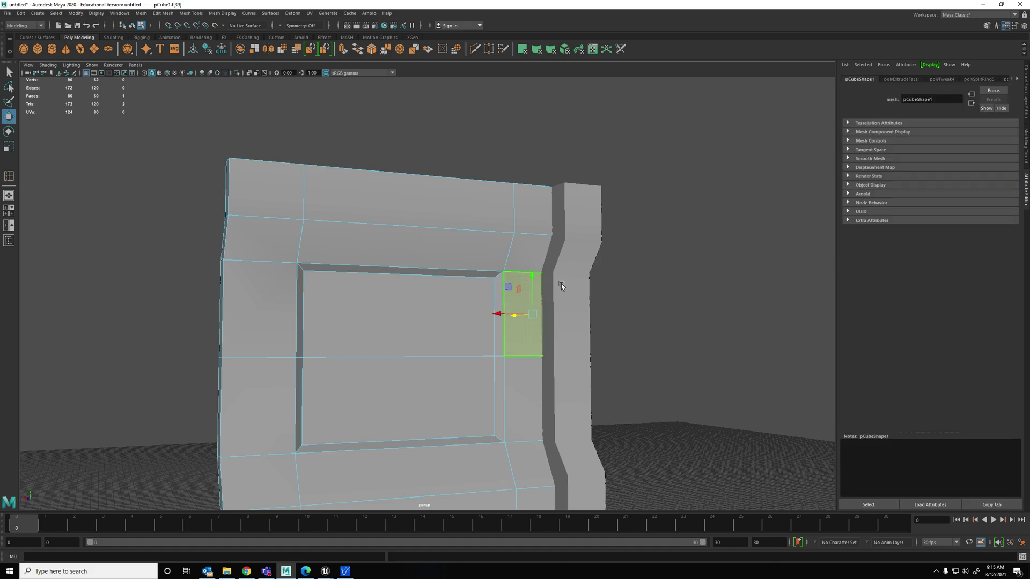
click(590, 276)
right_click(593, 274)
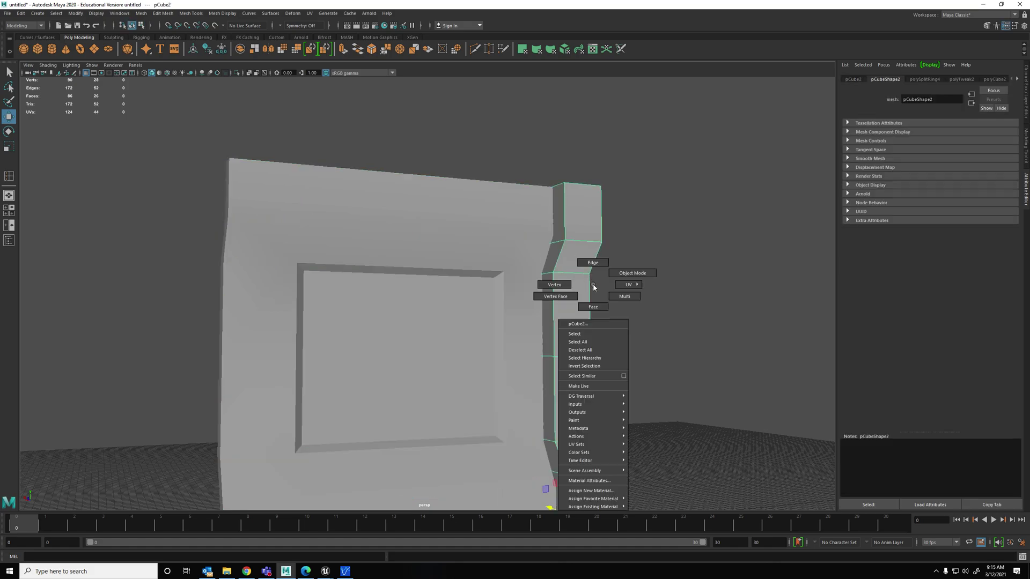
click(593, 271)
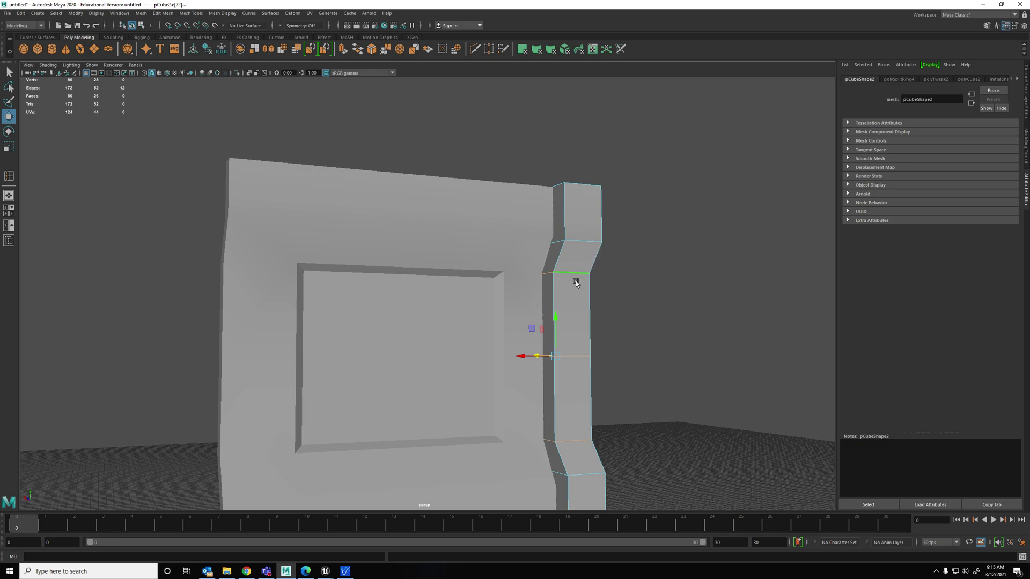
Try to bevel the pillar's vertical corner edges with a fraction of 0.1 and 2 segments
alt+middle_drag(637, 347, 492, 311)
mouse_move(492, 311)
alt+mouse_down()
mouse_move(474, 324)
mouse_move(479, 315)
alt+mouse_up()
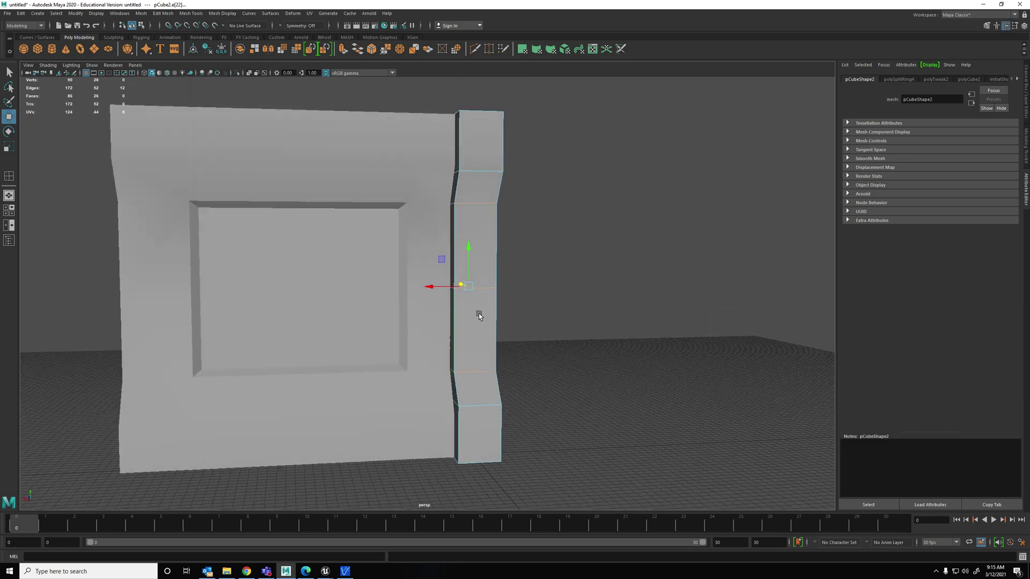
click(492, 233)
alt+drag(541, 300, 585, 298)
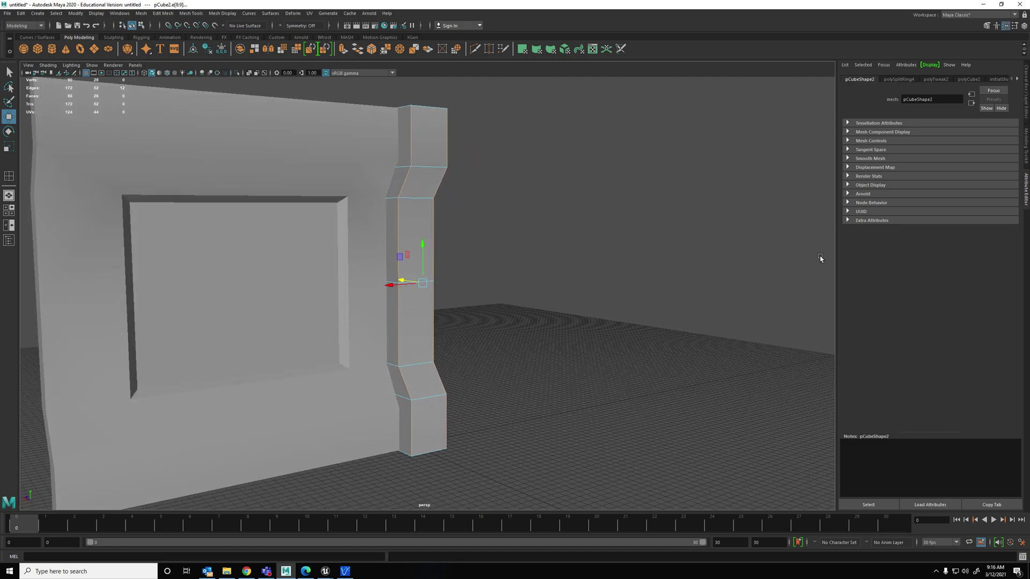
click(1026, 144)
click(990, 267)
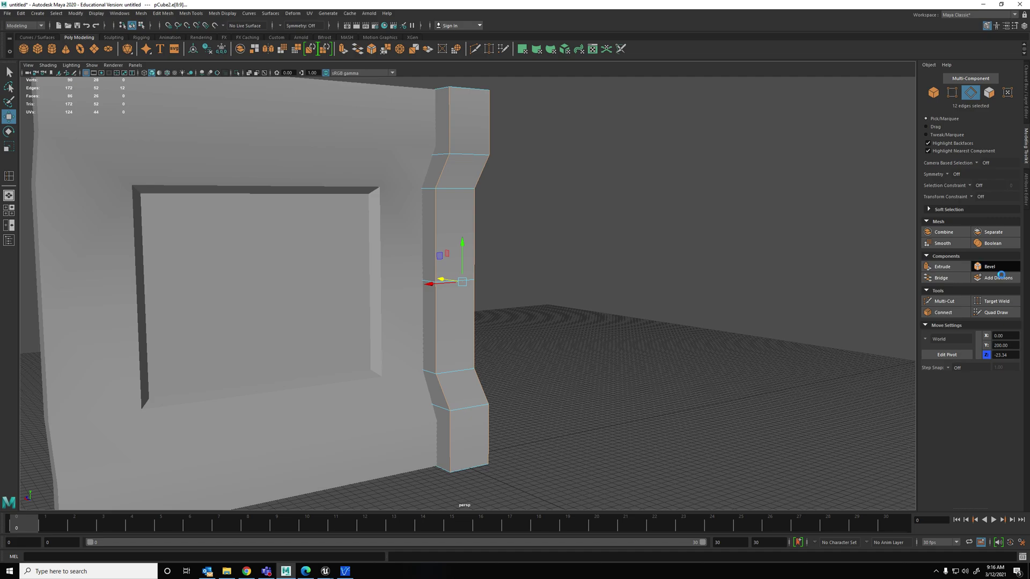
click(737, 305)
text(0.1)
key(Tab)
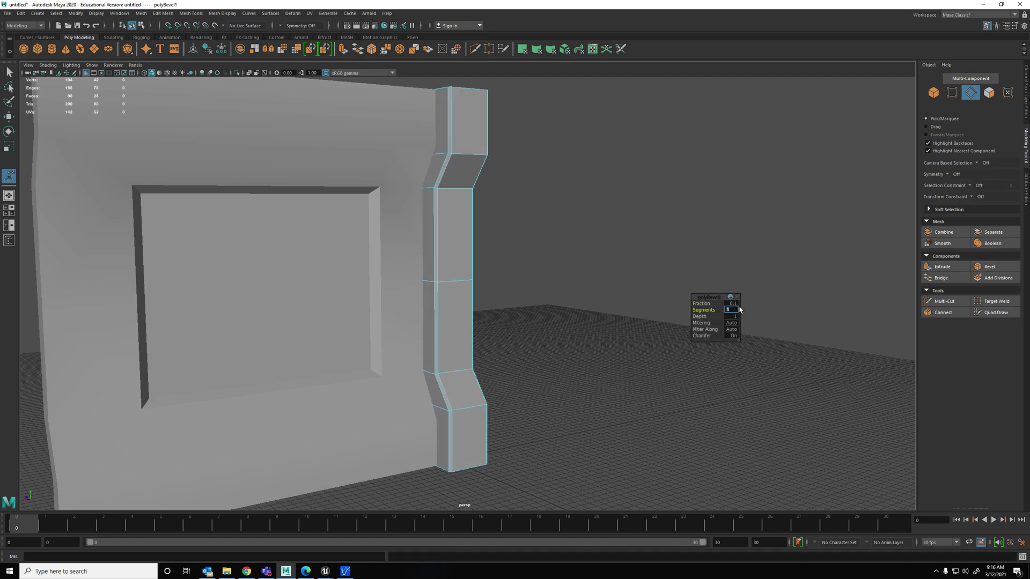
click(739, 304)
text(2)
key(Return)
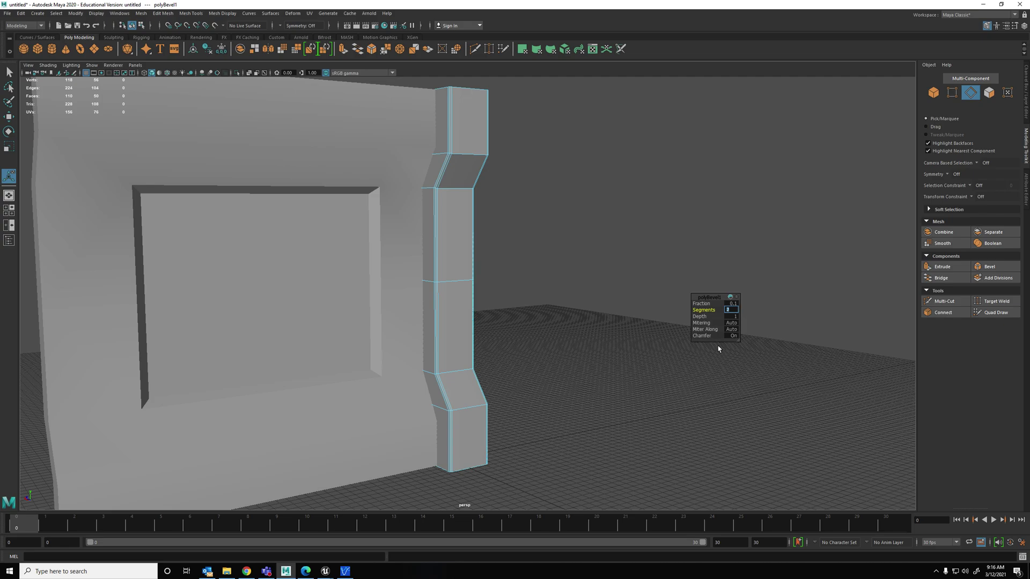
click(595, 366)
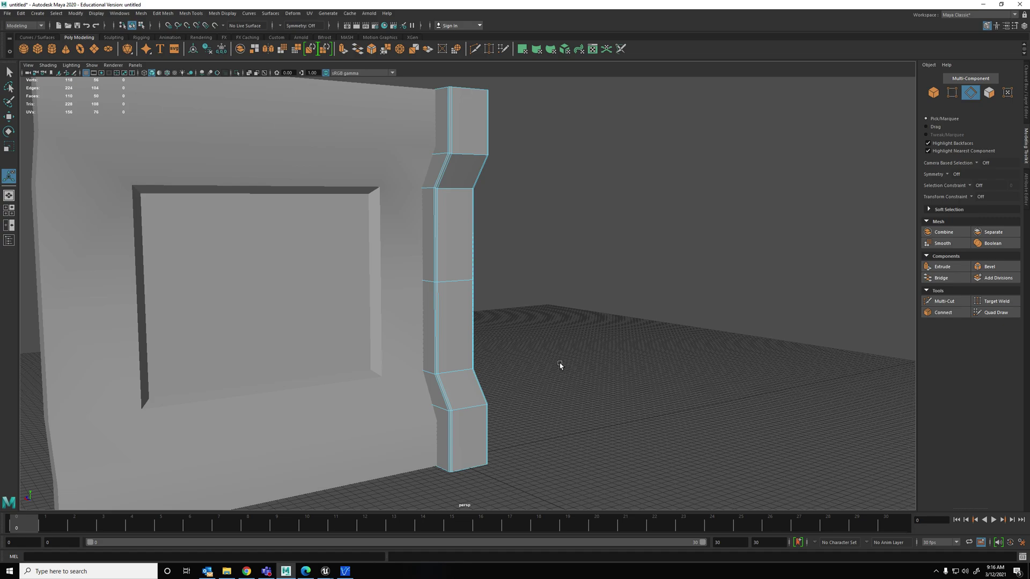
key(ctrl+z)
key(ctrl+z)
Try to insert two edge loops running vertically along the pillar
click(8, 75)
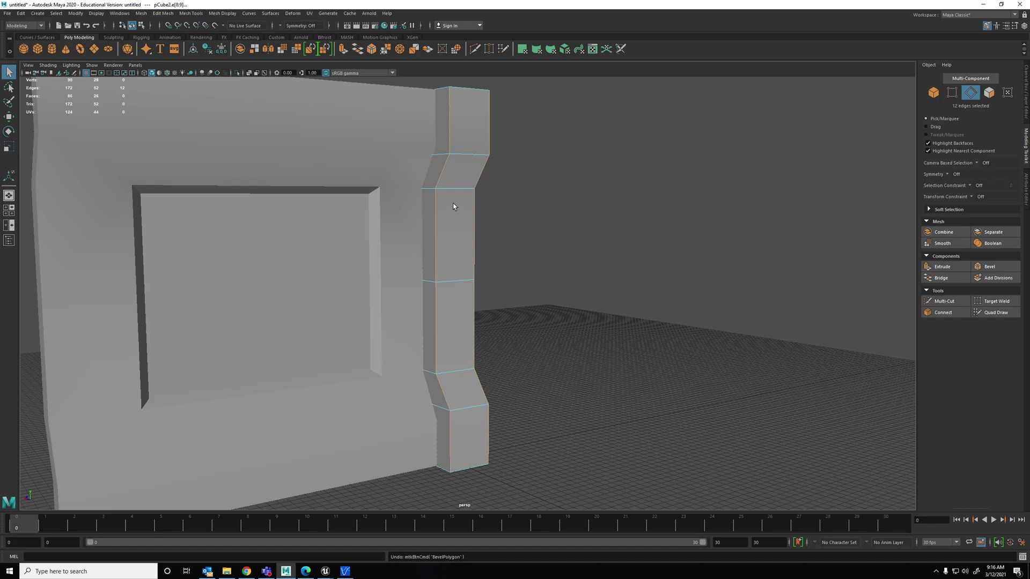
right_drag(452, 212, 452, 239)
click(456, 192)
key(ctrl+z)
Set the Insert Edge Loop tool to relative distance from edge and insert vertical support loops close to the pillar's corner edges
double_click(9, 176)
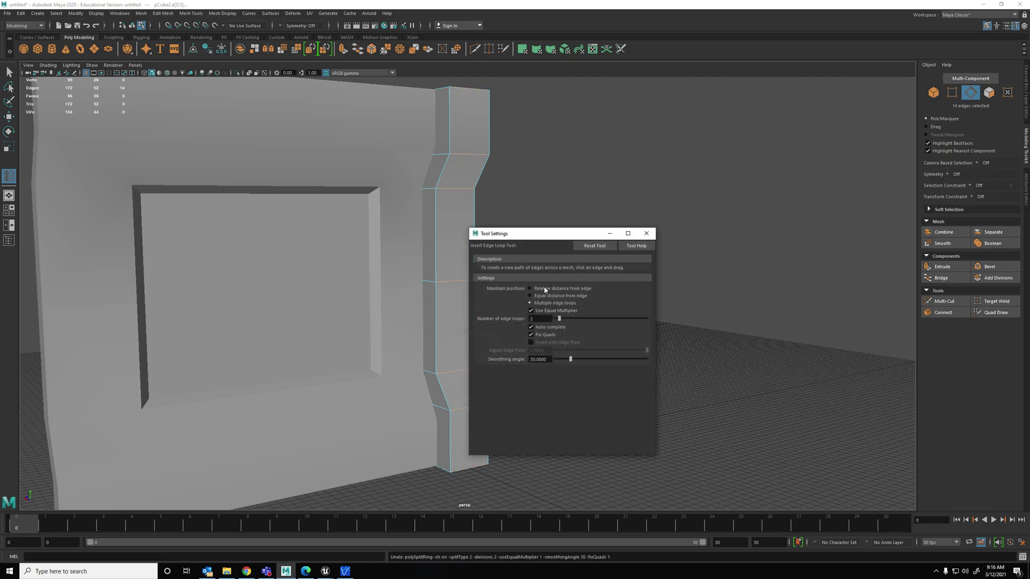
click(646, 234)
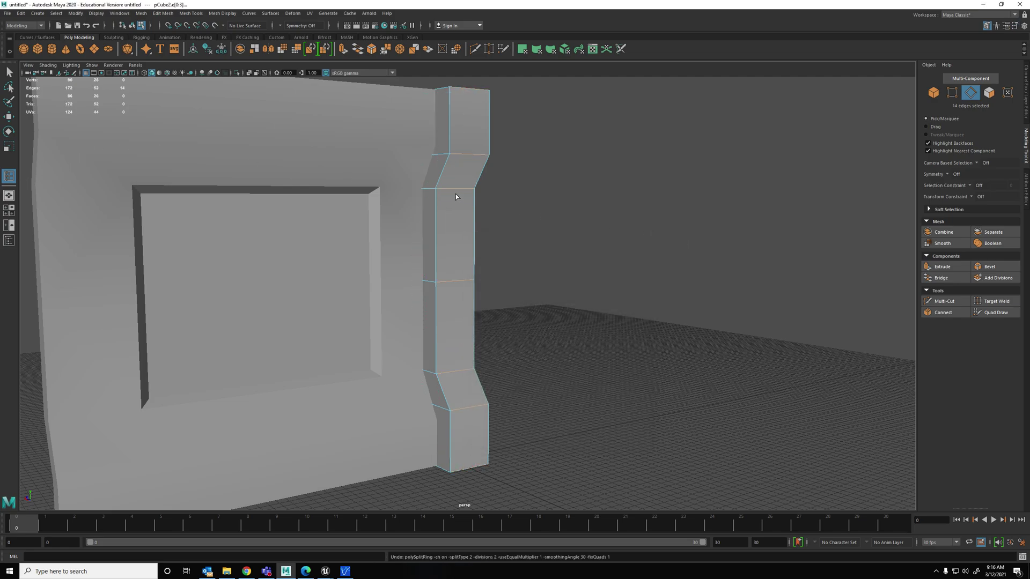
mouse_move(455, 194)
mouse_down()
mouse_move(441, 193)
mouse_move(475, 191)
mouse_up()
alt+right_drag(475, 191, 505, 187)
alt+drag(505, 186, 529, 295)
click(375, 207)
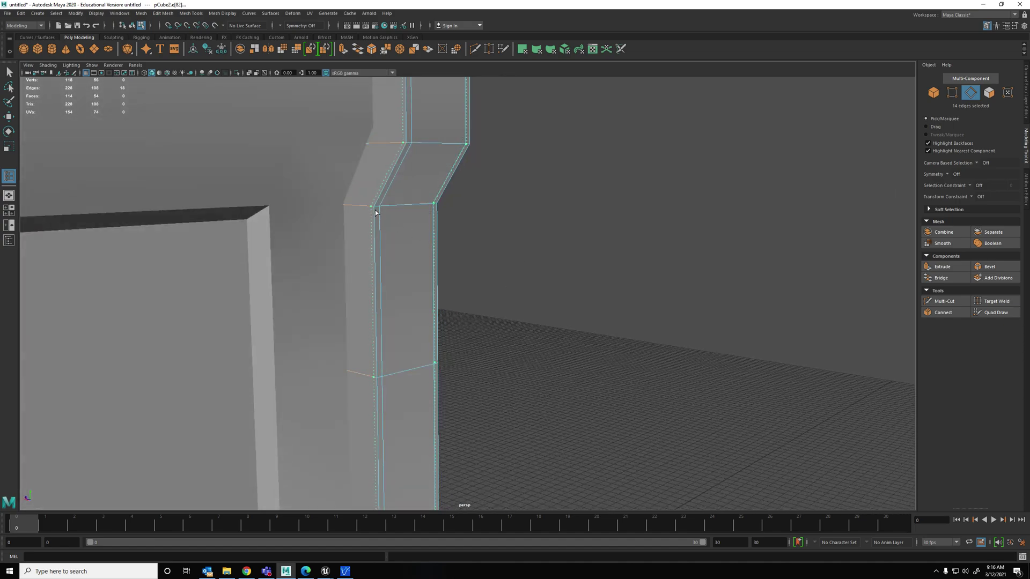
alt+drag(419, 210, 568, 230)
alt+drag(639, 205, 618, 225)
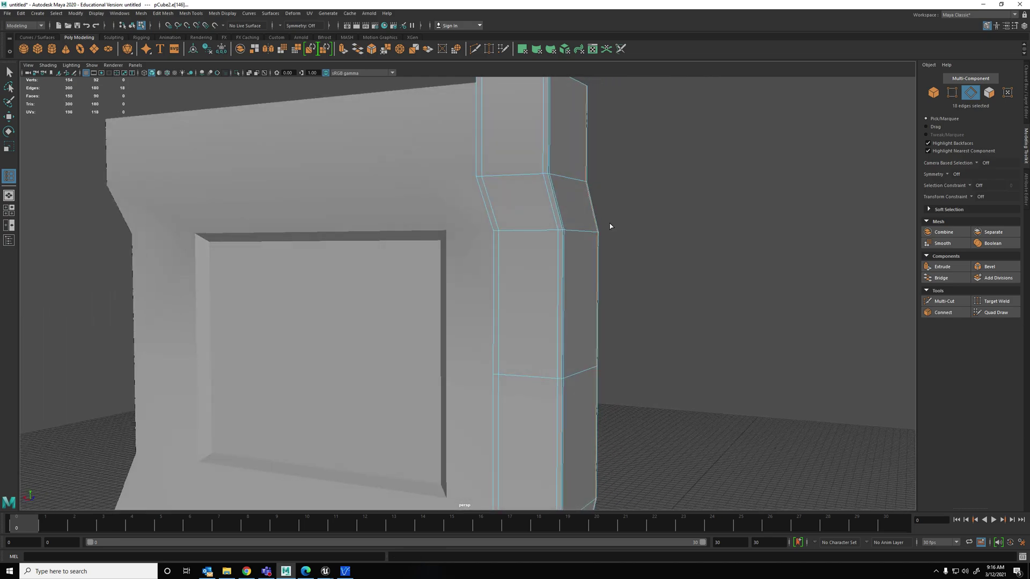
Insert horizontal support edge loops just above and below both of the pillar's upper bends
key(g)
drag(563, 243, 560, 224)
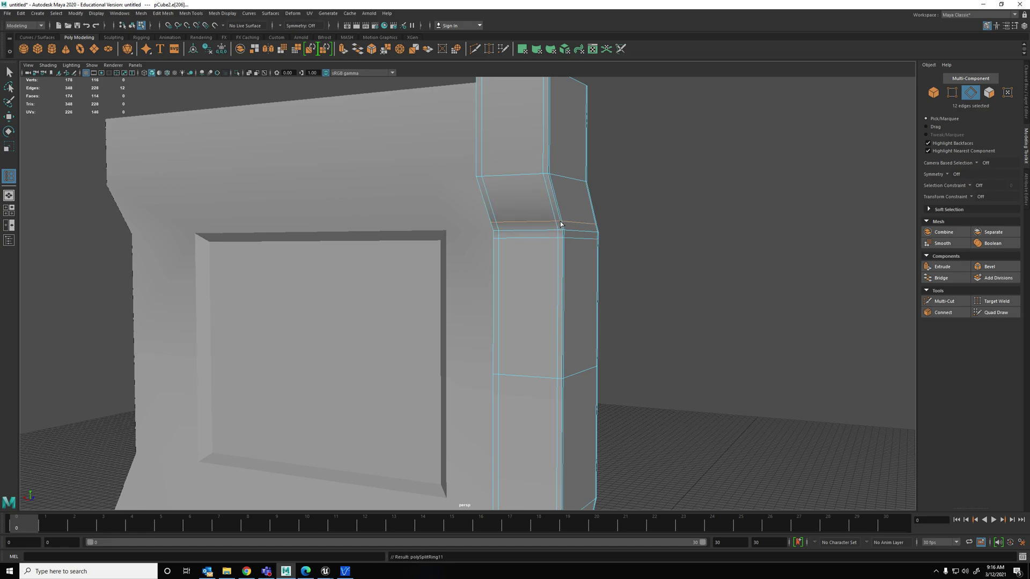
click(548, 183)
click(547, 166)
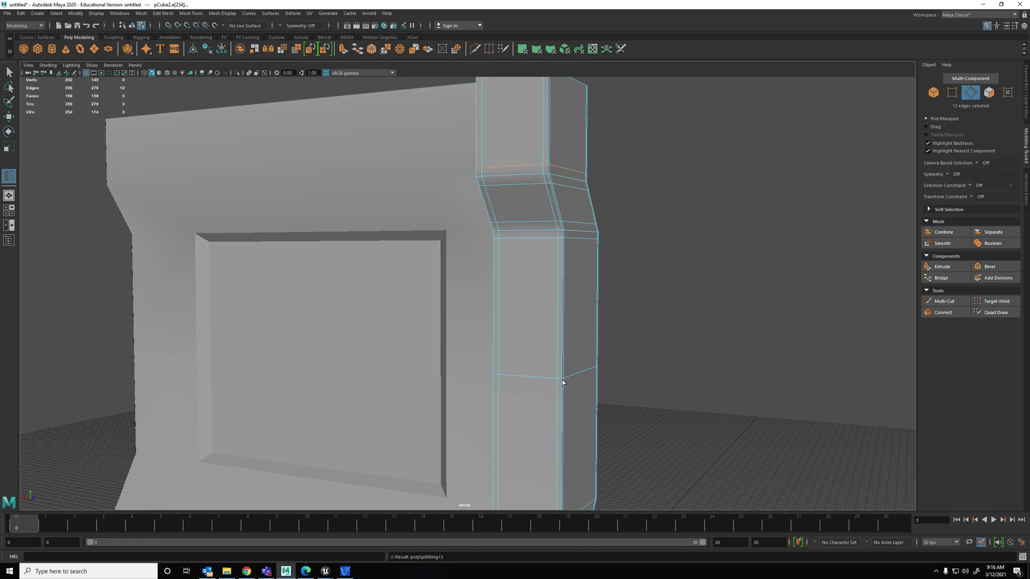
Insert horizontal support edge loops just above and below both of the pillar's lower bends
alt+middle_drag(562, 382, 612, 244)
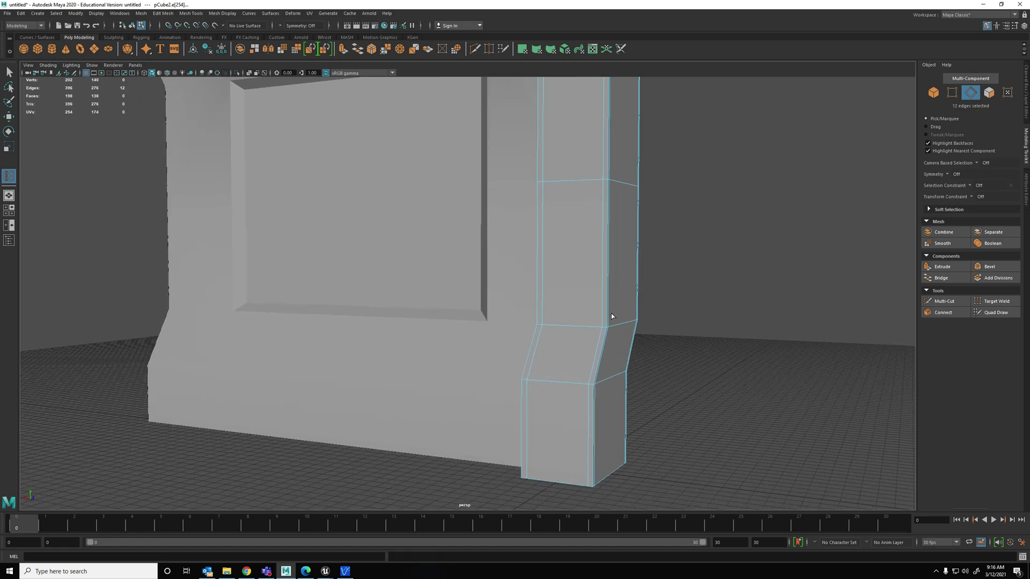
click(609, 320)
click(606, 340)
click(594, 375)
click(596, 397)
alt+drag(586, 422, 611, 471)
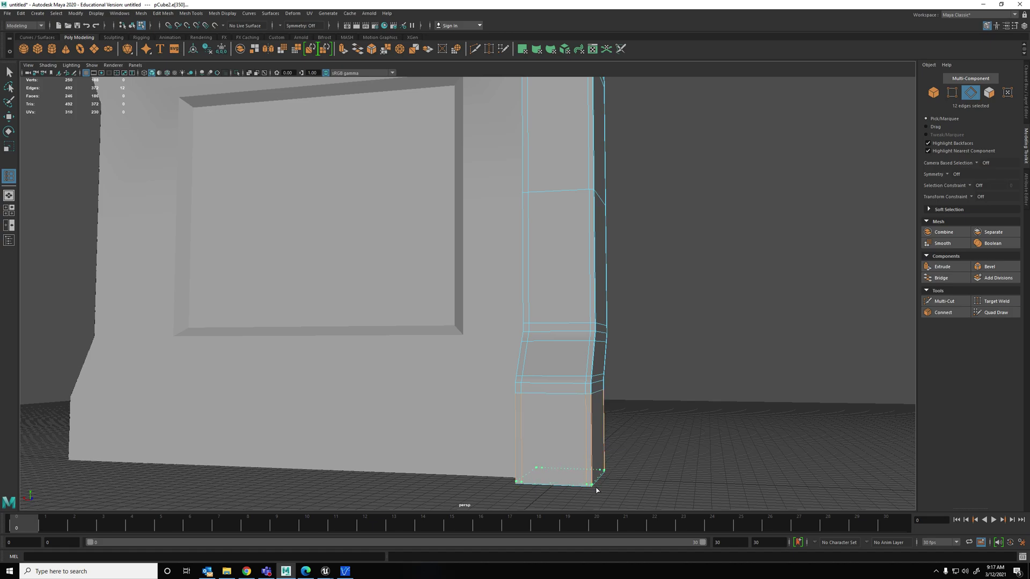
Insert horizontal support edge loops close to the pillar's bottom and top edges
click(596, 489)
alt+middle_drag(587, 202, 541, 403)
alt+drag(570, 128, 587, 201)
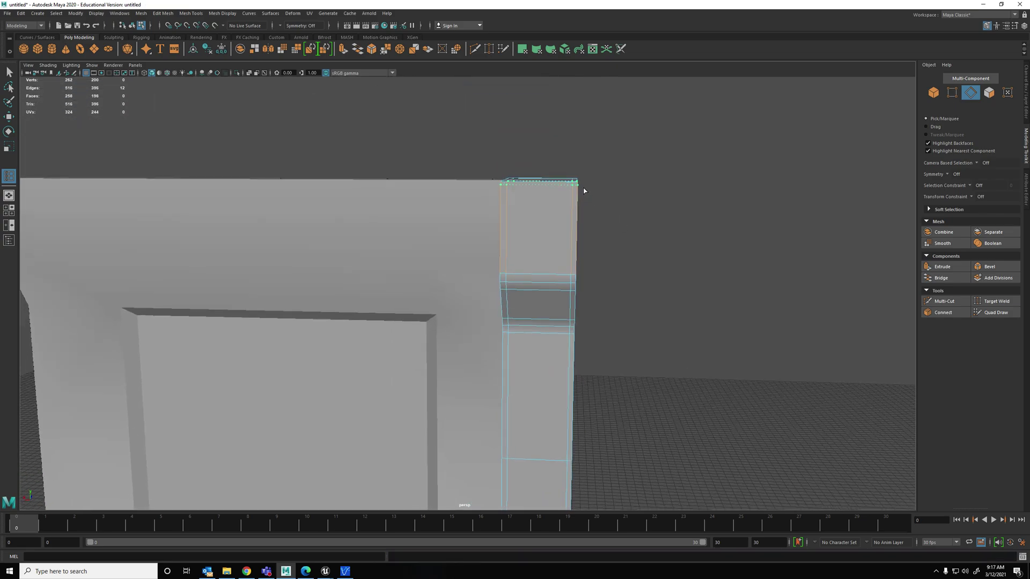
click(584, 191)
mouse_move(720, 214)
alt+mouse_down()
mouse_move(590, 211)
mouse_move(555, 195)
mouse_move(561, 154)
mouse_move(720, 223)
alt+mouse_up()
Return the pillar to object mode and smooth its mesh with one division
key(q)
mouse_move(547, 207)
right_down()
mouse_move(577, 193)
mouse_move(562, 204)
right_up()
alt+drag(593, 247, 643, 239)
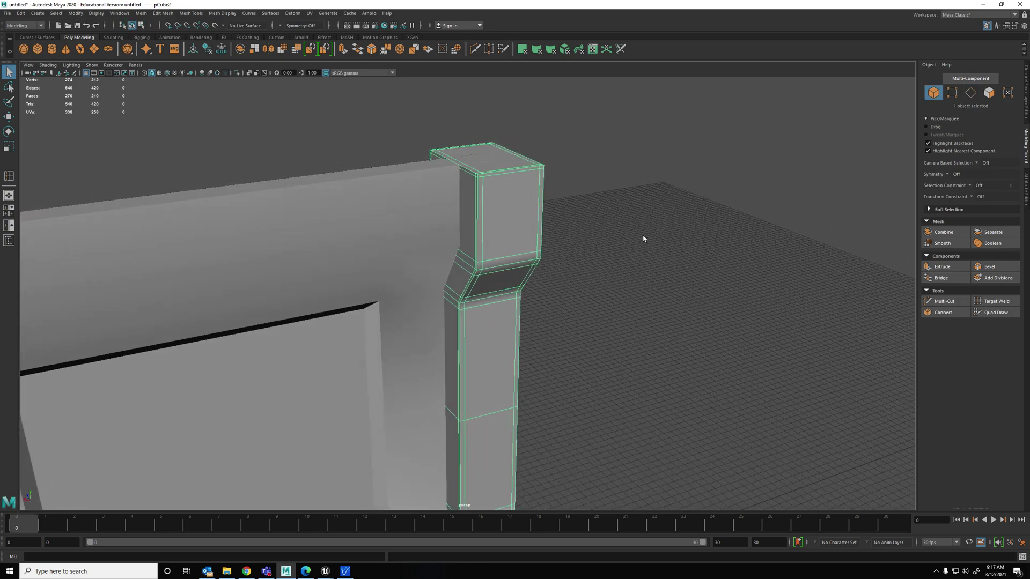
alt+drag(584, 353, 629, 193)
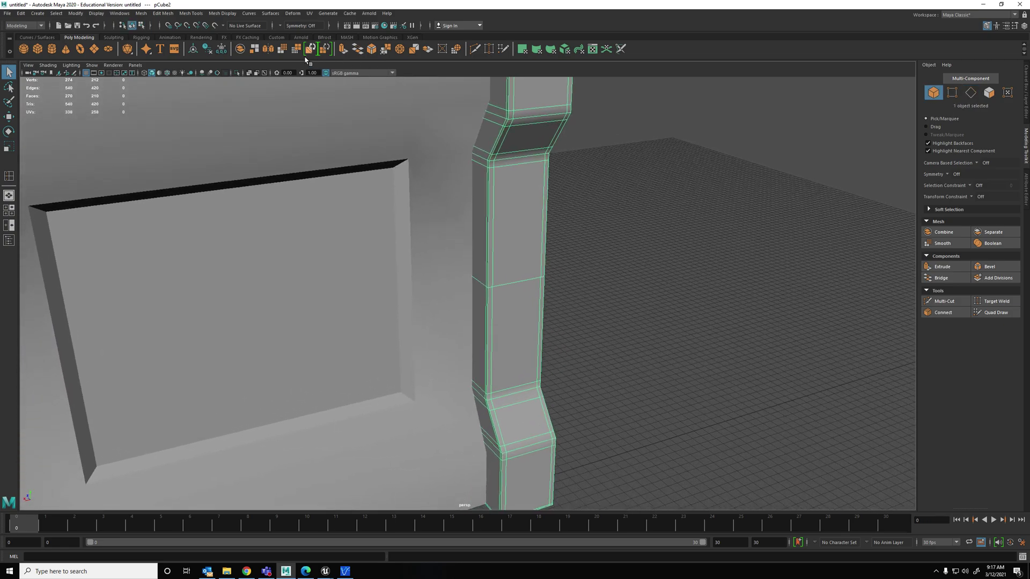
click(285, 51)
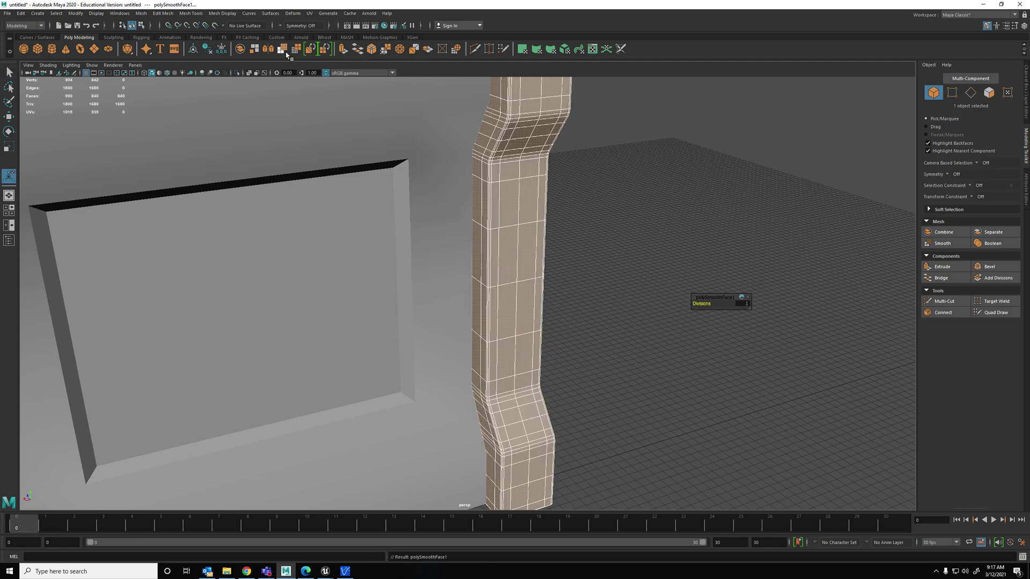
click(631, 270)
alt+drag(695, 241, 669, 220)
Try smoothing the pillar a second time with one division, and undo that extra smoothing
click(666, 220)
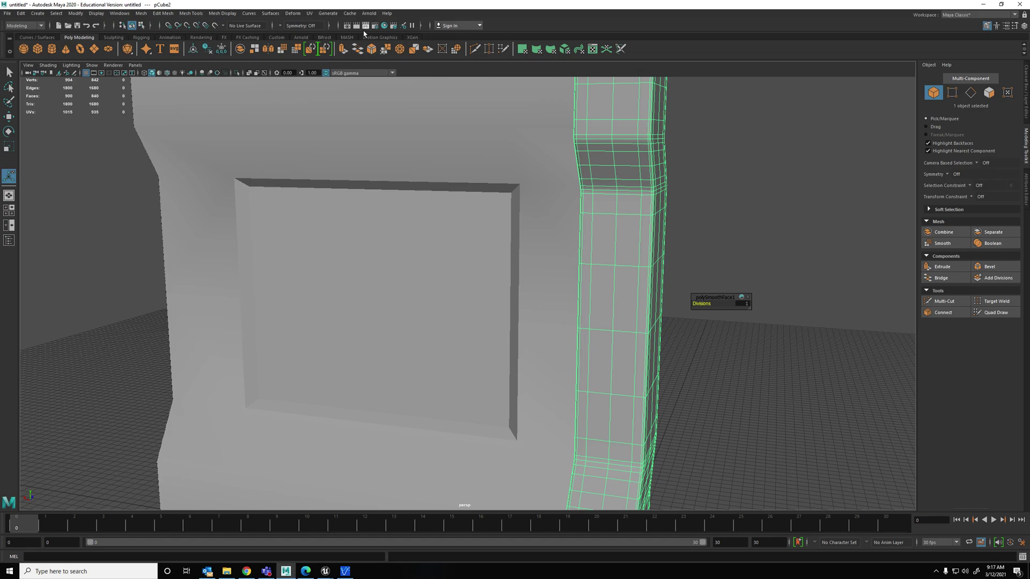
click(284, 50)
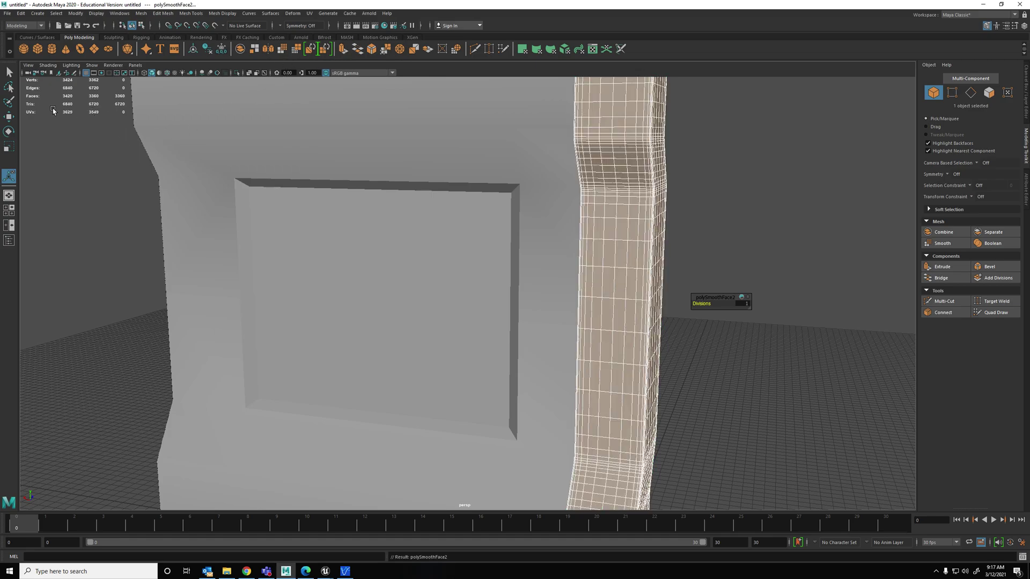
click(718, 202)
mouse_move(708, 239)
alt+mouse_down()
mouse_move(783, 239)
mouse_move(719, 240)
alt+mouse_up()
click(609, 250)
key(ctrl+z)
key(ctrl+z)
key(ctrl+z)
key(ctrl+z)
key(ctrl+z)
key(ctrl+z)
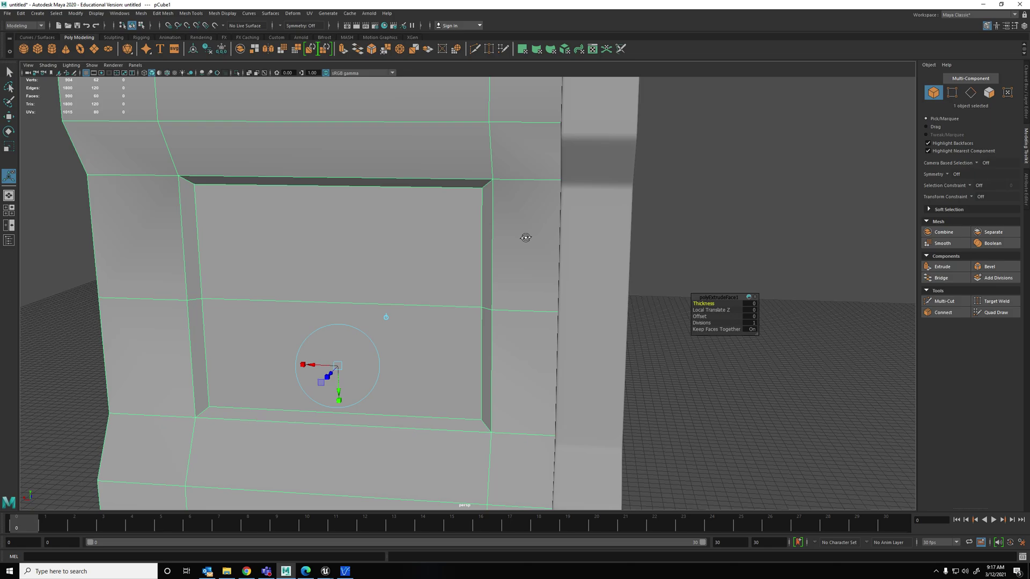
Bevel the outer edges around the wall's recessed panel with a fraction of 0.5 and one segment
alt+drag(525, 237, 340, 247)
right_drag(262, 231, 258, 207)
click(258, 205)
shift+click(221, 245)
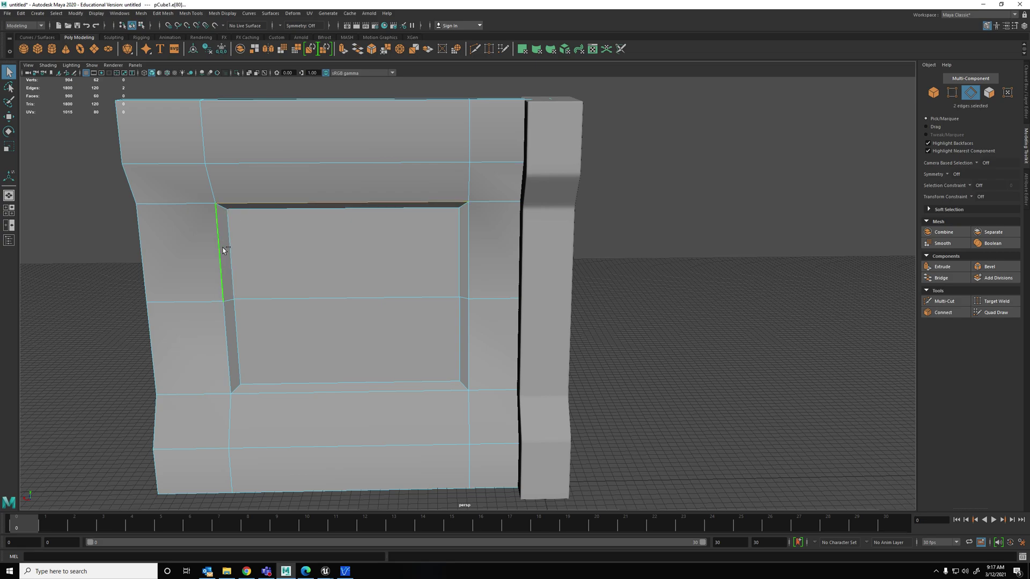
shift+click(227, 320)
shift+click(414, 387)
shift+click(470, 349)
click(988, 266)
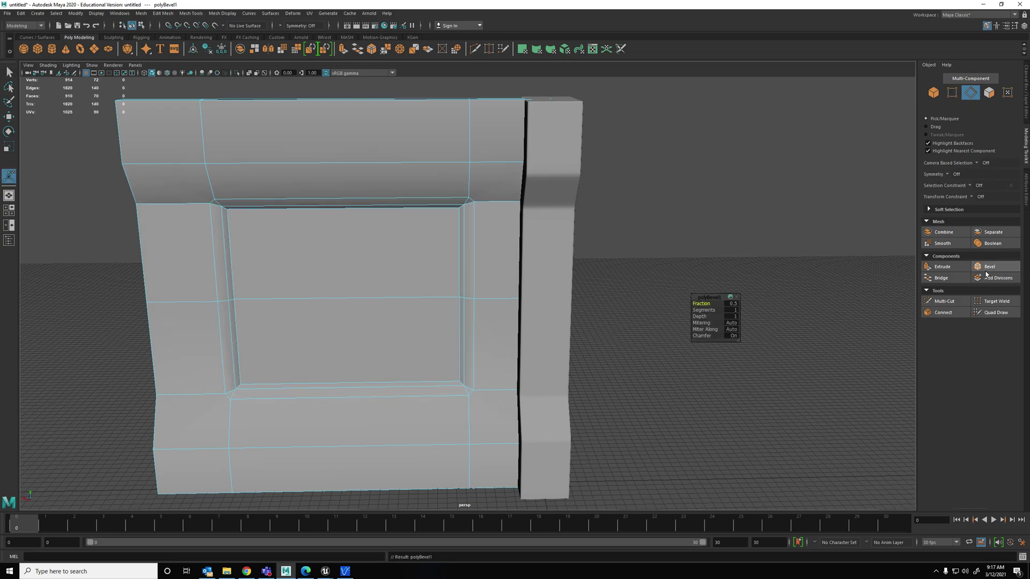
Bevel the inner edges where the recess walls meet the wall's panel face
click(467, 269)
shift+click(396, 213)
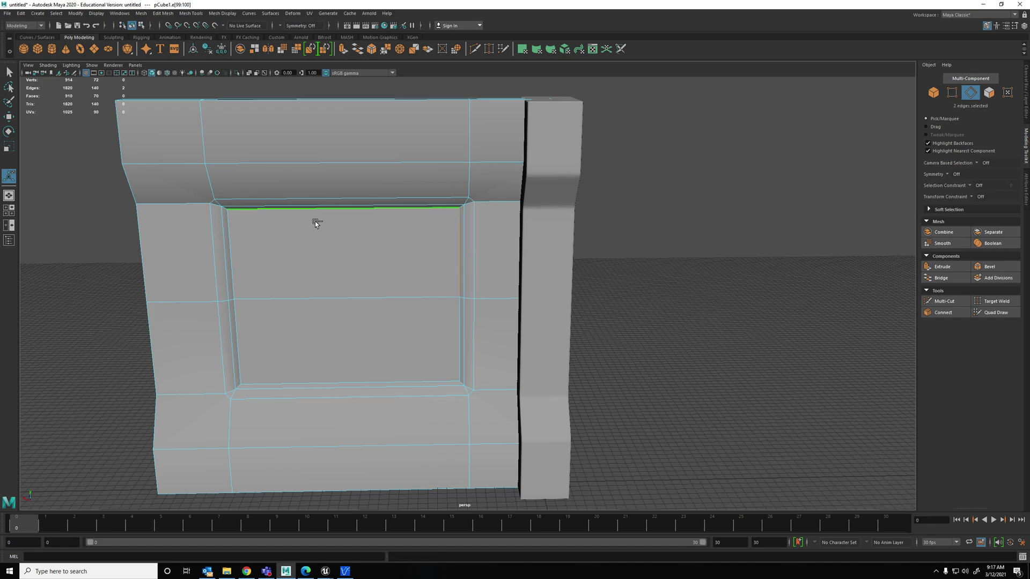
shift+click(250, 238)
shift+click(246, 337)
shift+click(288, 375)
shift+click(461, 326)
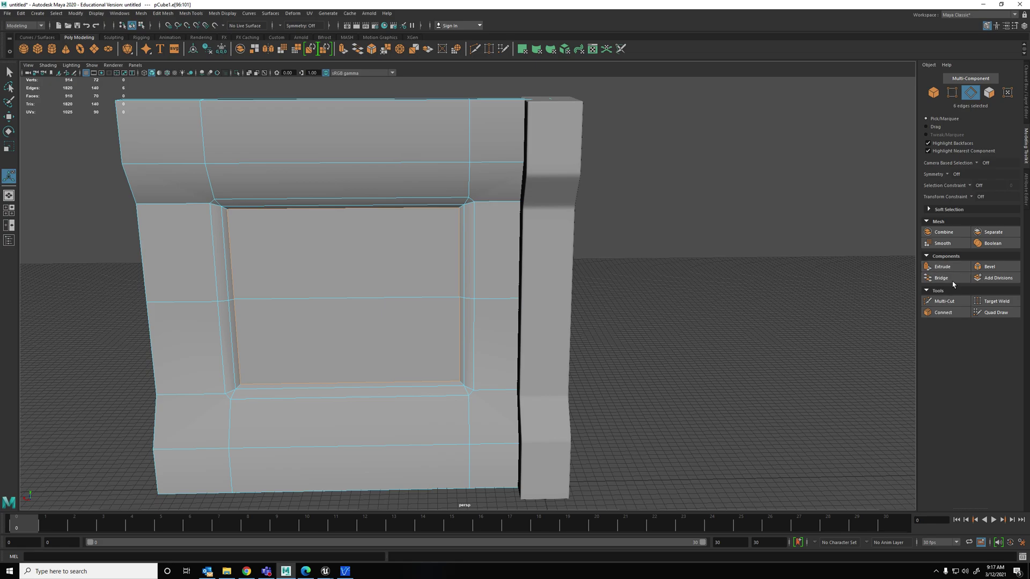
click(993, 266)
Undo the bevels on the outer and inner edges of the wall's recess
right_drag(445, 228, 470, 215)
alt+drag(627, 252, 520, 319)
key(ctrl+z)
key(ctrl+z)
key(ctrl+z)
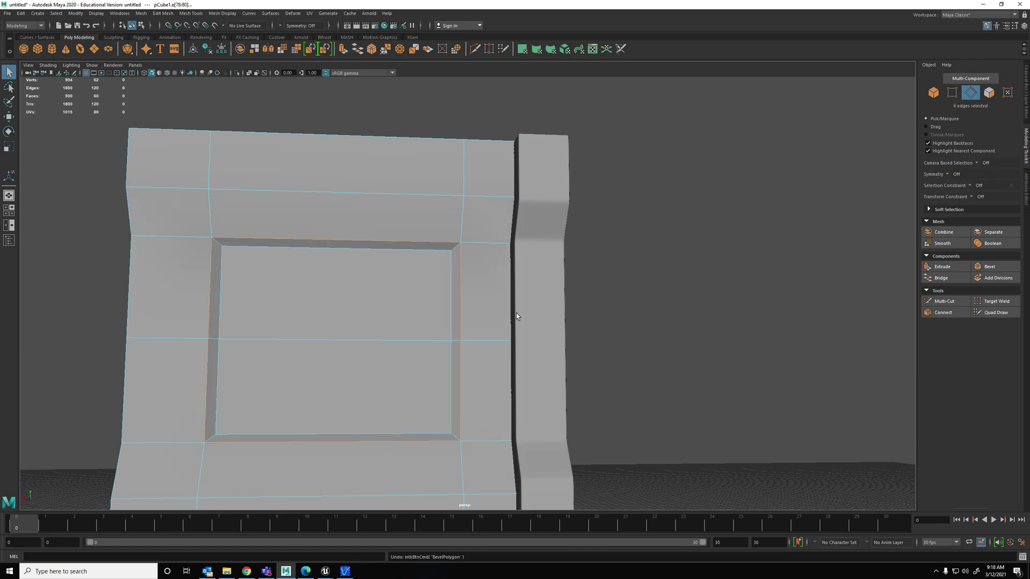
Try bevelling only the inner edges of the recessed panel with a fraction of 0.5, and undo the bevel
double_click(232, 293)
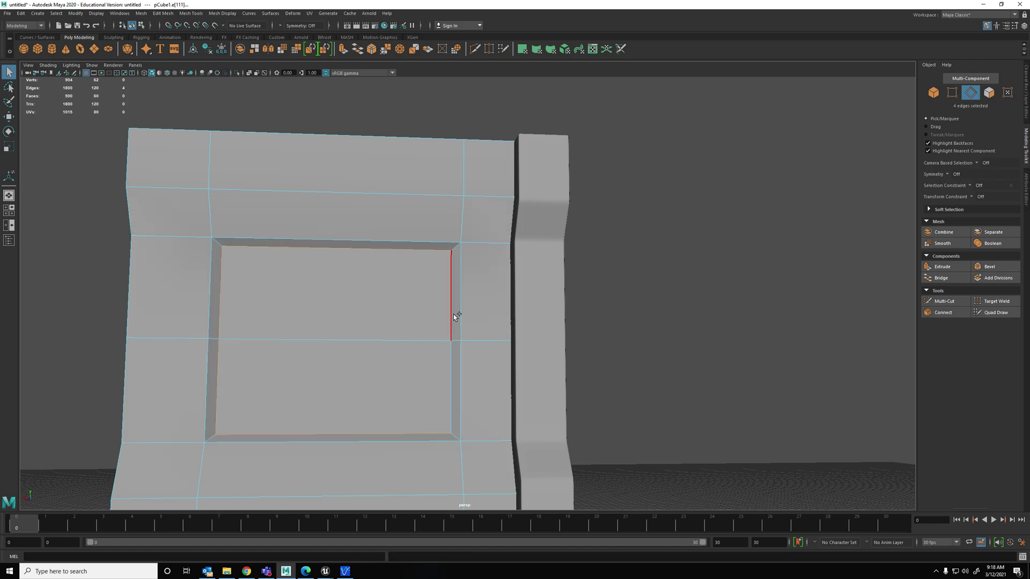
click(989, 267)
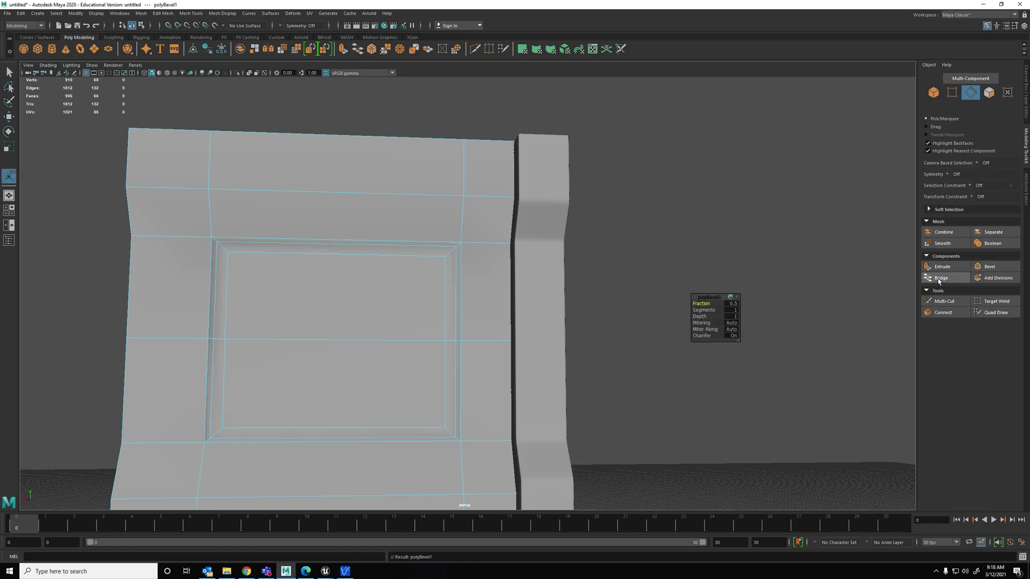
right_drag(528, 244, 531, 247)
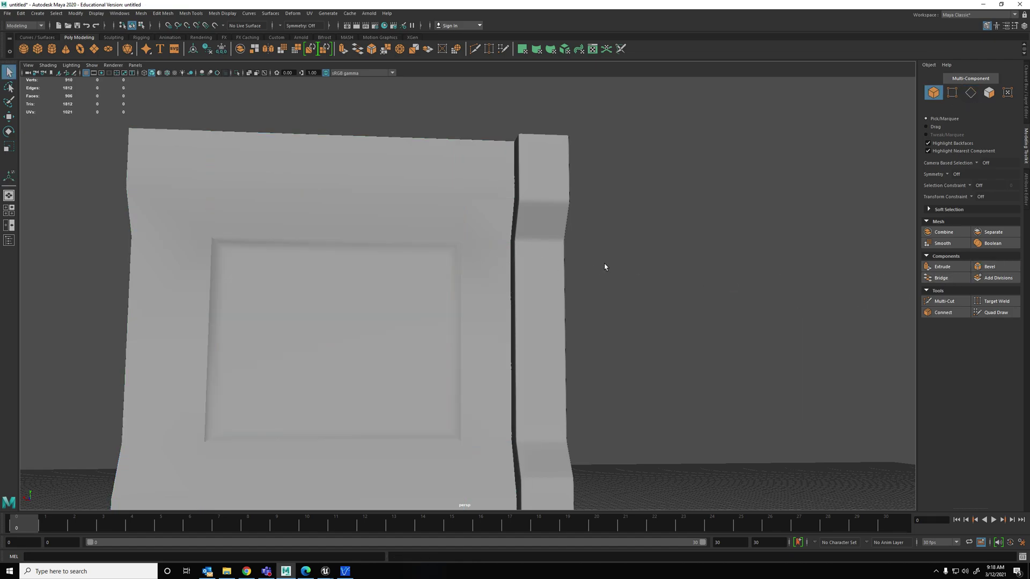
alt+drag(604, 266, 612, 315)
click(439, 308)
key(ctrl+z)
key(ctrl+z)
key(ctrl+z)
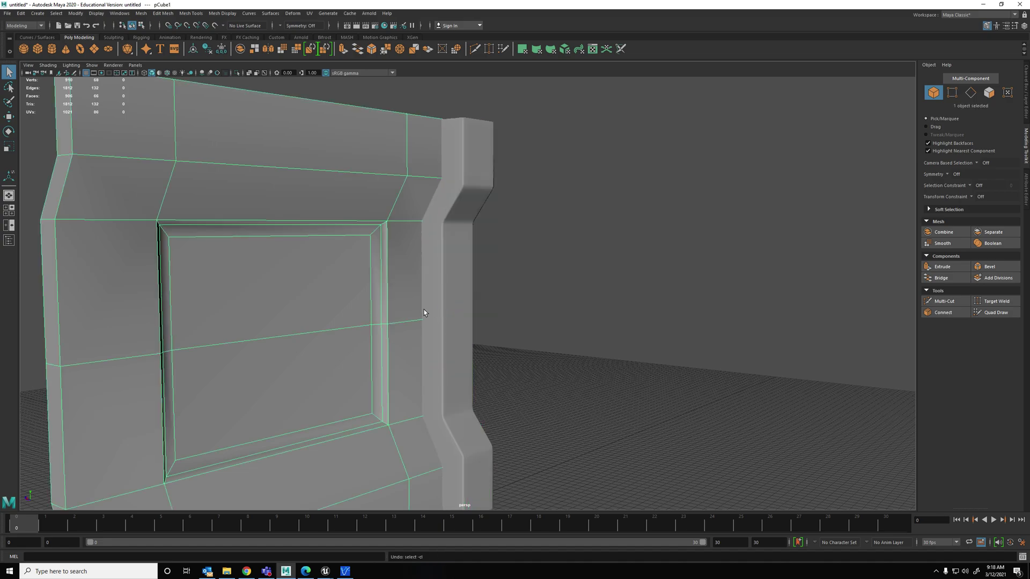
Return the pillar to object mode and assign it a new Blinn material
click(525, 310)
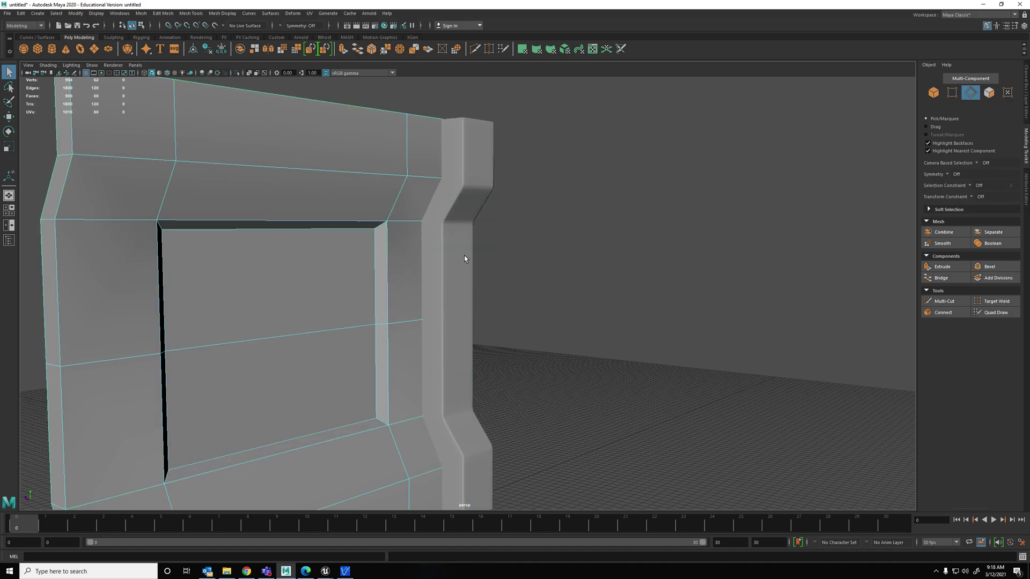
mouse_move(563, 380)
alt+mouse_down()
mouse_move(494, 384)
mouse_move(553, 379)
alt+mouse_up()
right_drag(453, 235, 485, 216)
right_drag(491, 171, 490, 377)
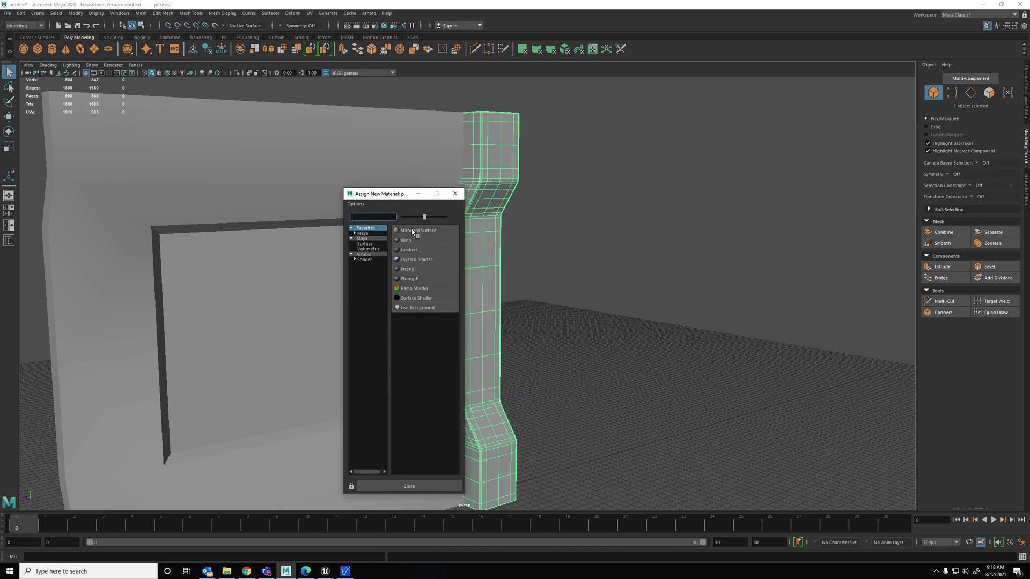
click(414, 240)
click(945, 103)
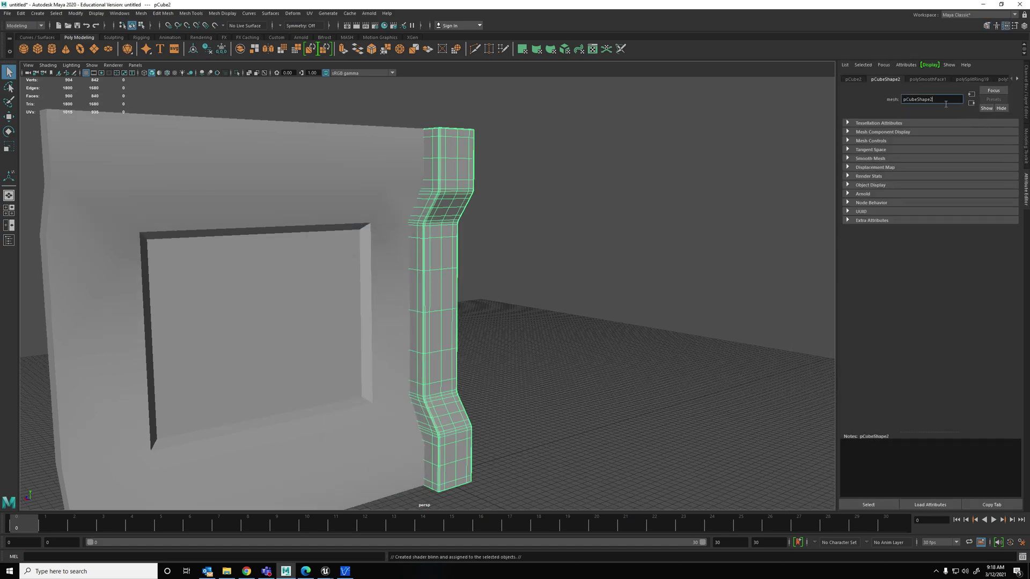
click(382, 183)
click(463, 190)
click(418, 166)
click(425, 170)
click(401, 176)
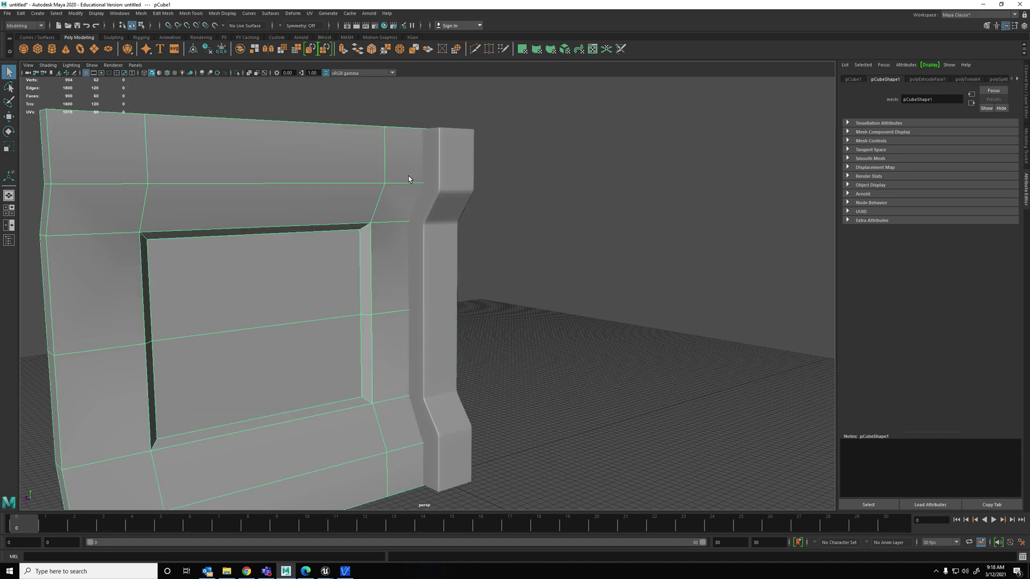
Show the pillar's UVs in the UV Editor, apply automatic UV mapping to it, and close the editor
click(463, 183)
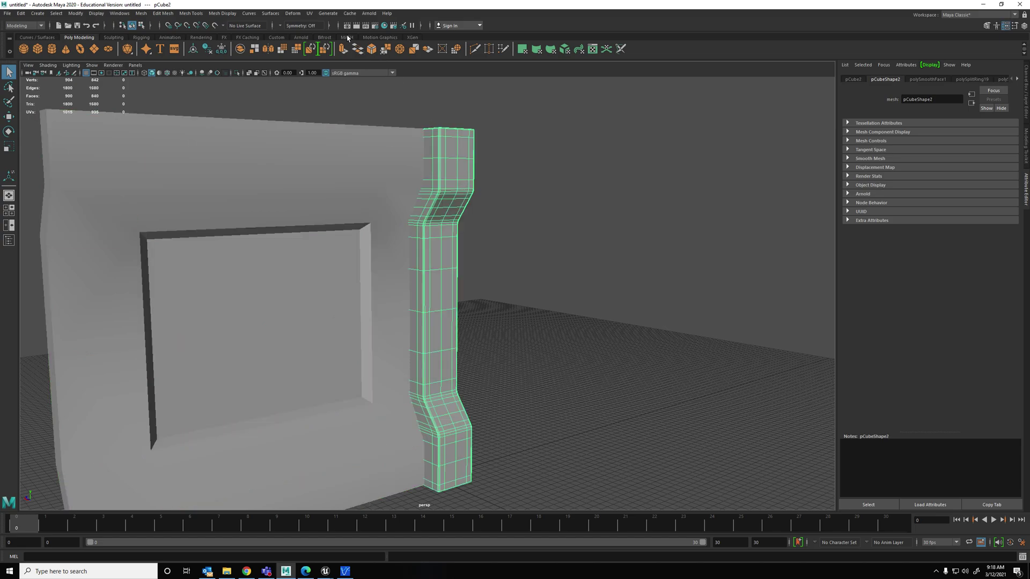
click(310, 14)
click(320, 19)
click(329, 22)
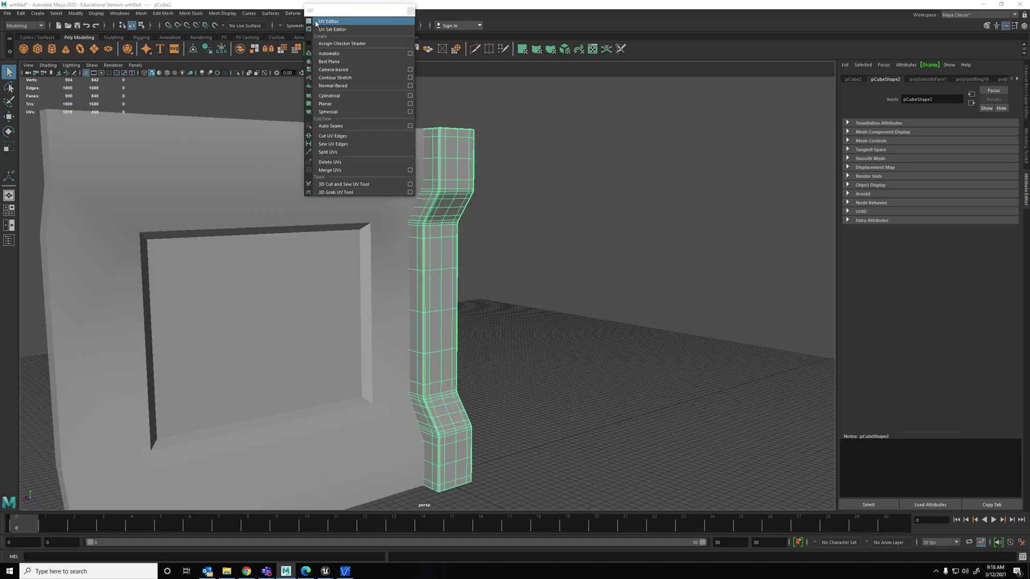
click(410, 11)
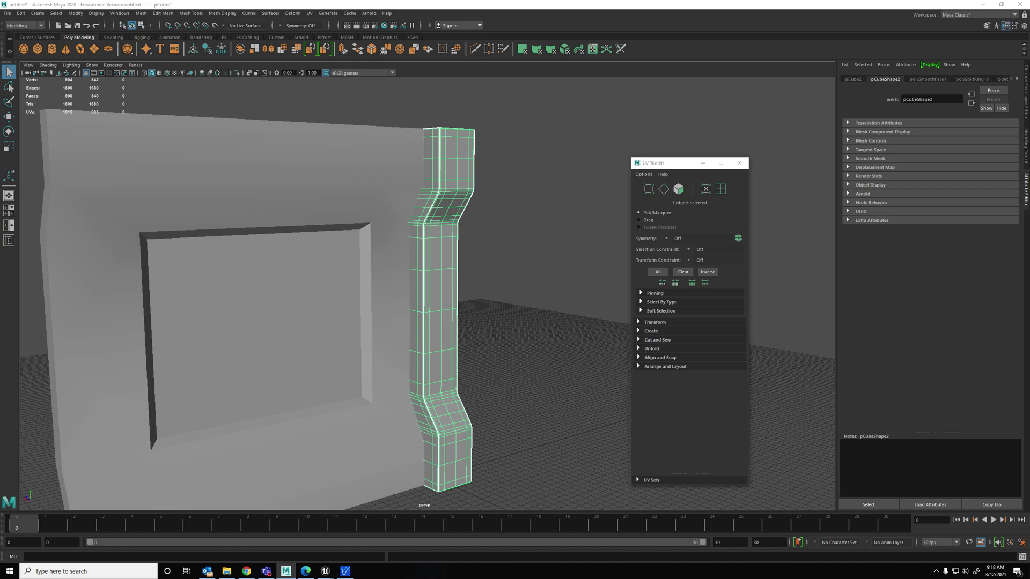
drag(808, 96, 814, 117)
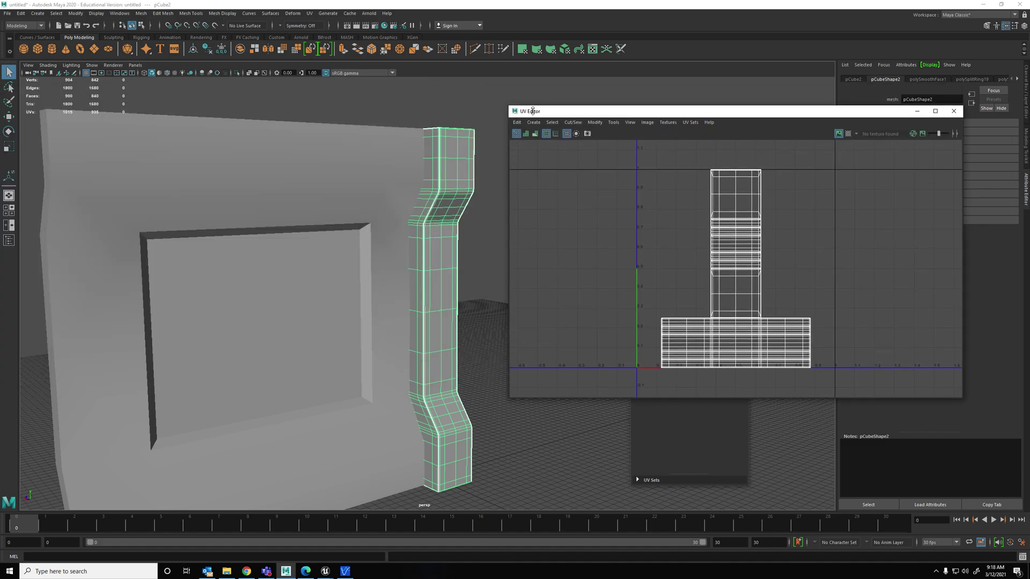
click(327, 13)
click(322, 55)
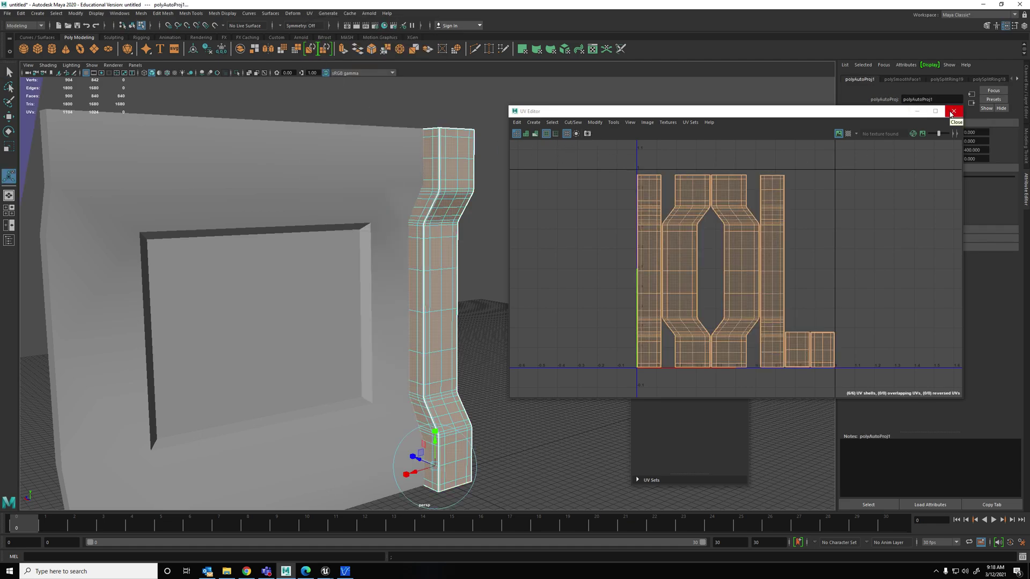
click(953, 111)
Select the whole wall section as an object and apply automatic UV mapping to it
click(310, 156)
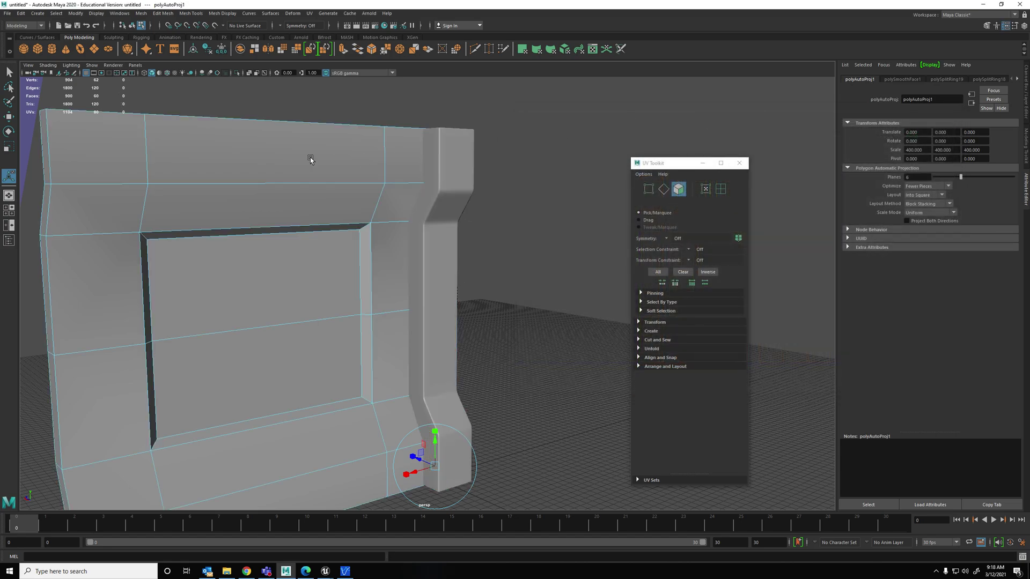
click(9, 71)
click(310, 13)
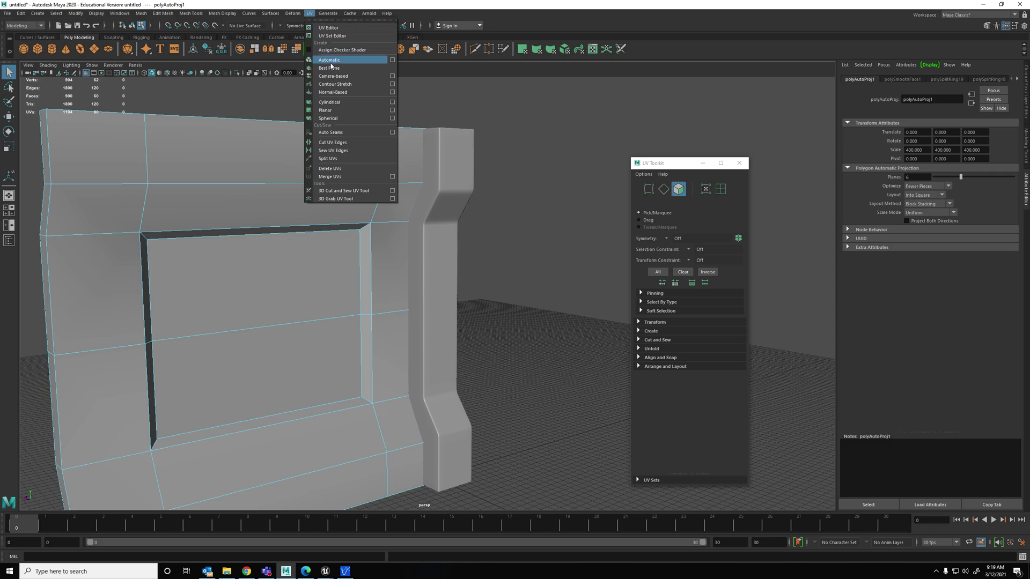
click(335, 69)
click(339, 250)
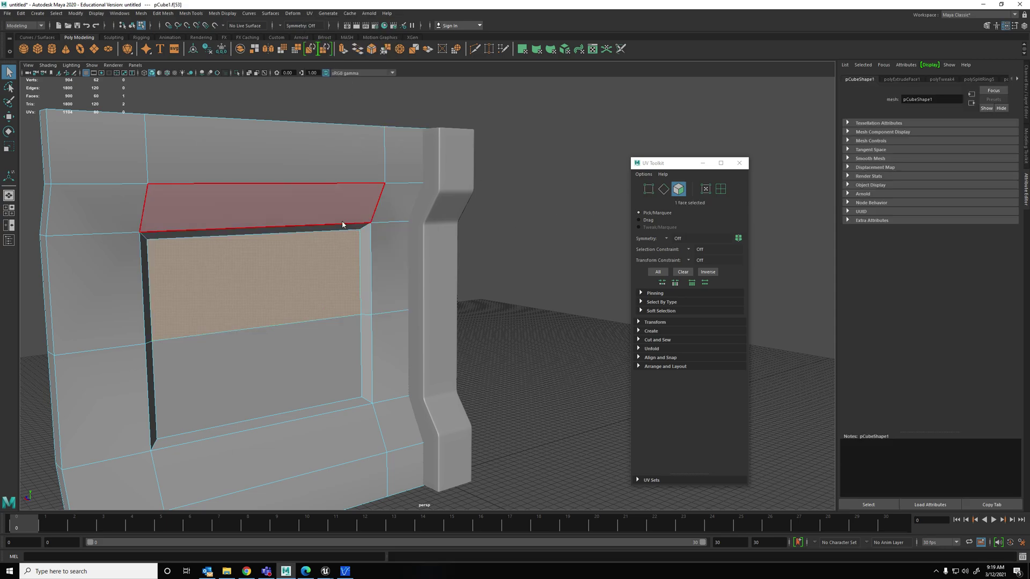
right_drag(345, 223, 373, 209)
click(310, 13)
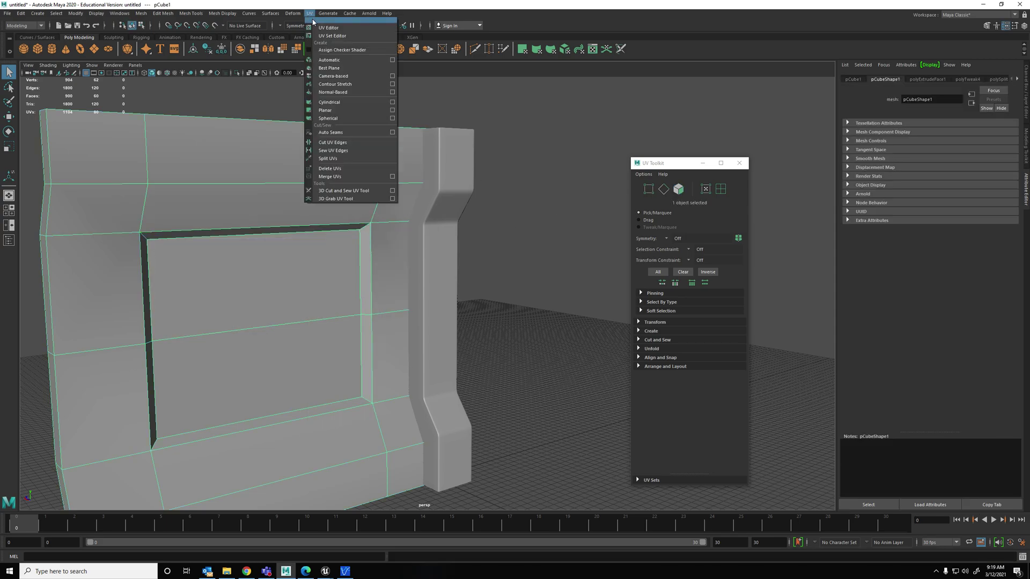
click(331, 64)
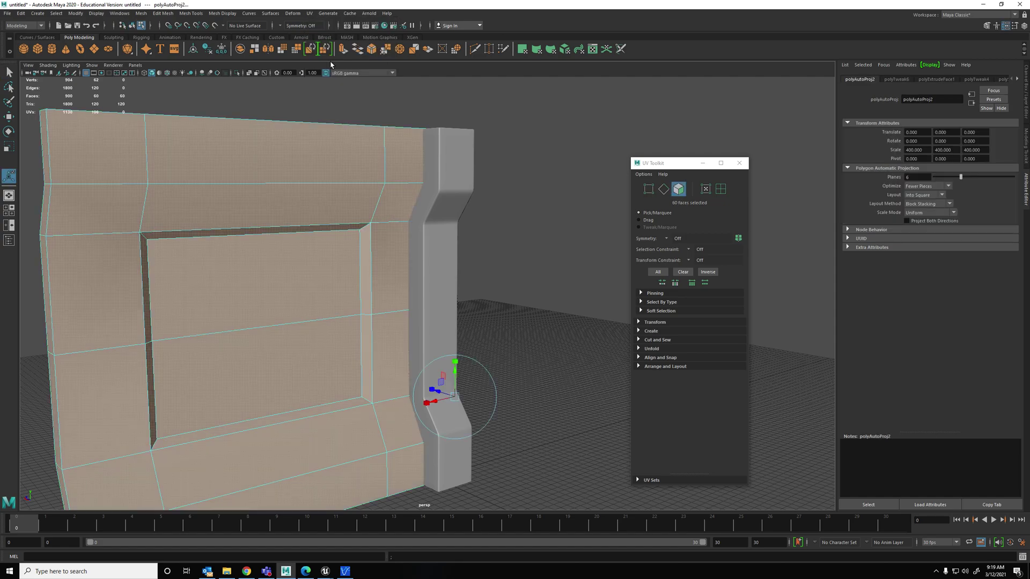
Assign a new Lambert material named WallPanel to the faces of the wall's recessed panel
click(308, 273)
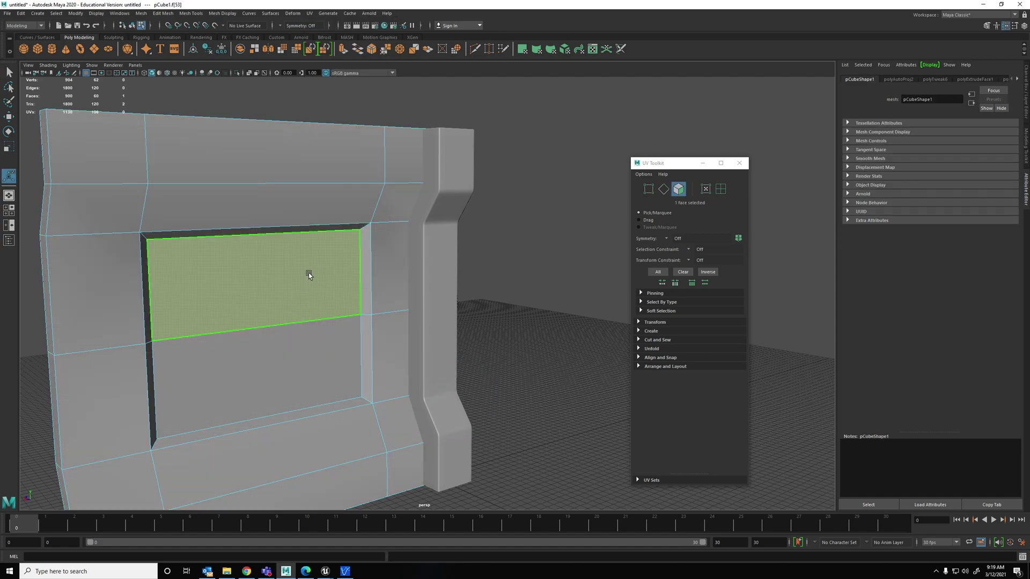
shift+click(311, 344)
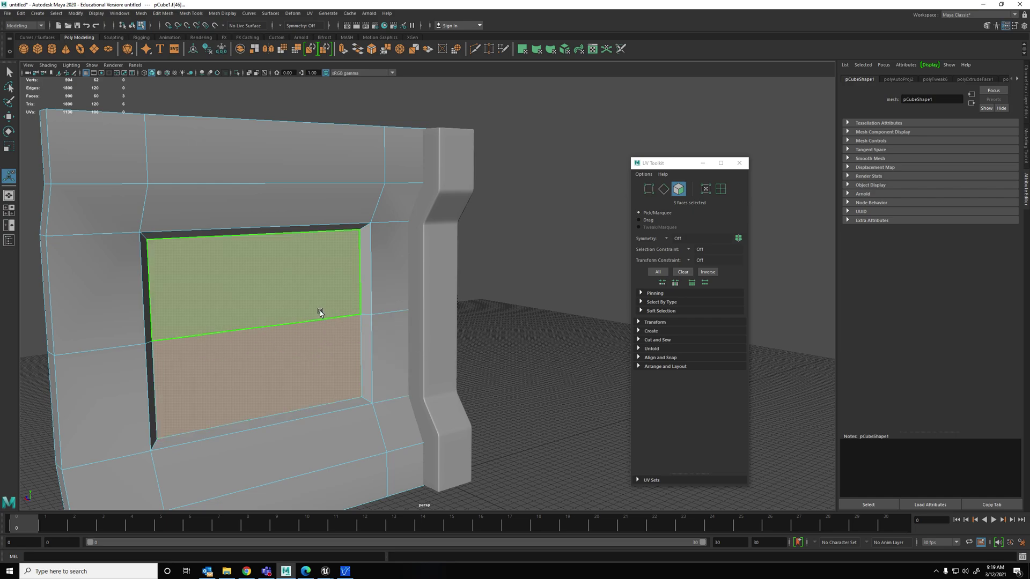
right_drag(320, 310, 317, 511)
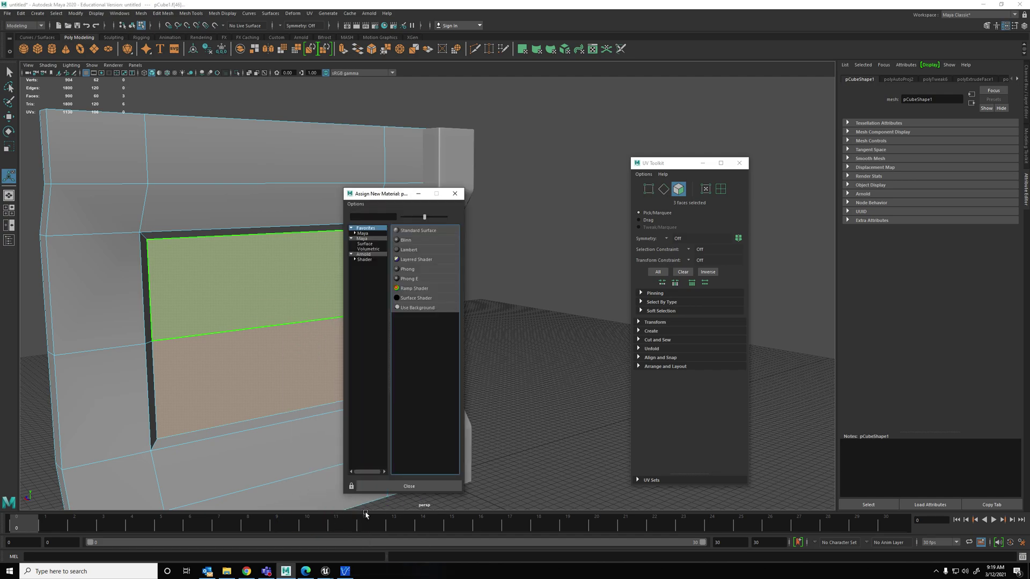
click(416, 250)
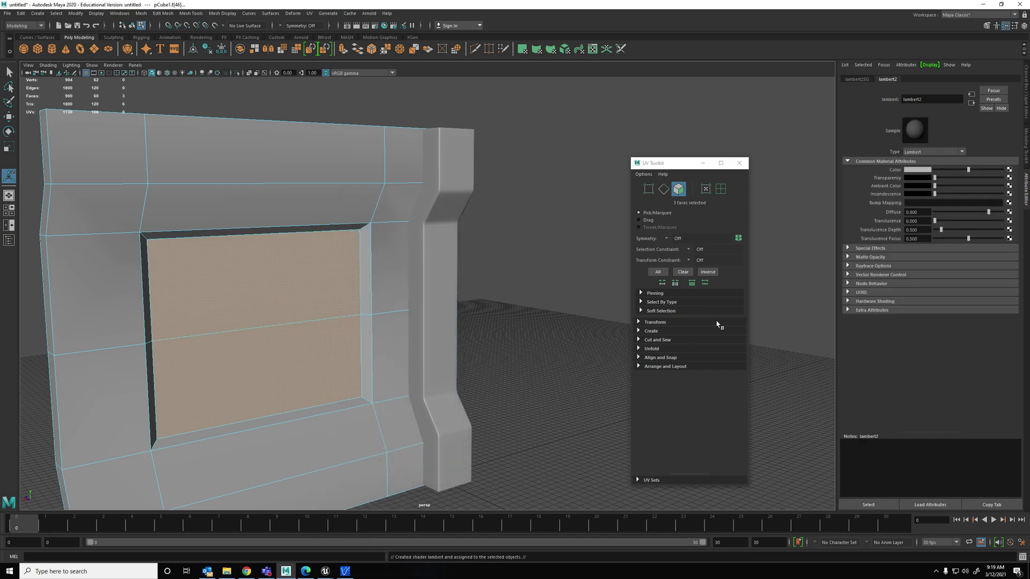
double_click(945, 103)
text(WallPanel)
key(Return)
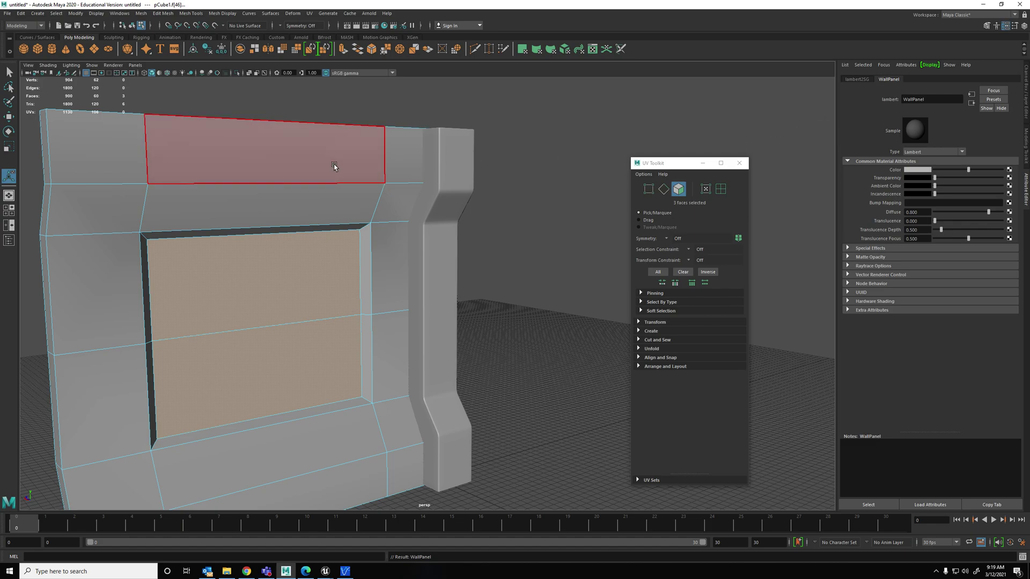
Export the wall section as an FBX file named SM_WallPanel400x400 to the Desktop
click(10, 71)
right_drag(283, 161, 307, 155)
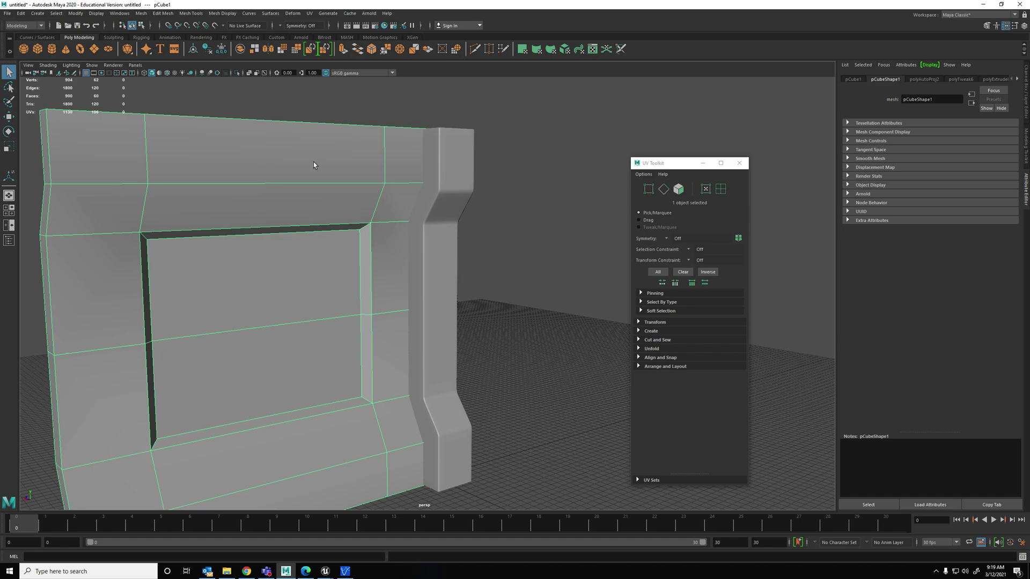
click(10, 14)
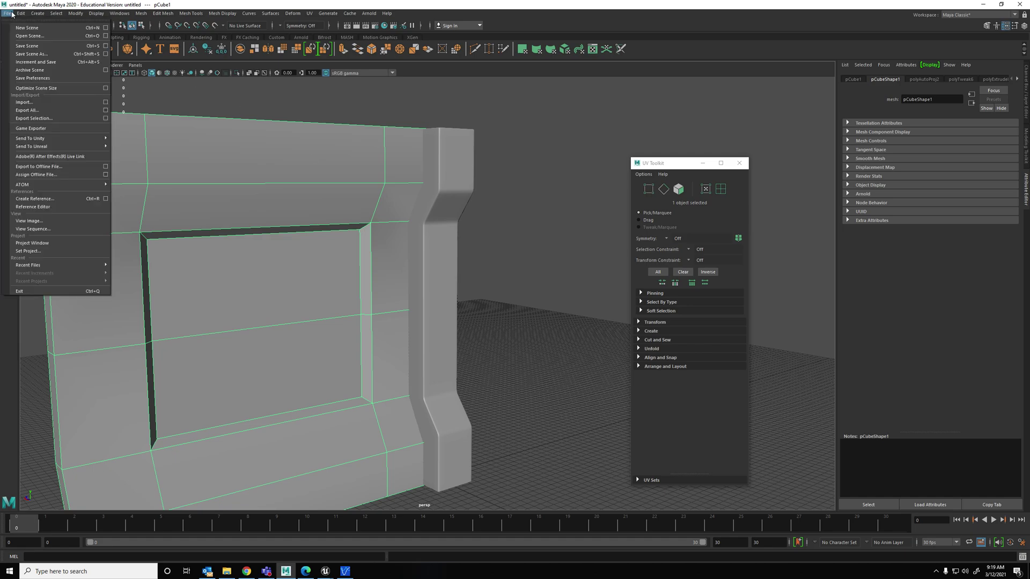
click(53, 119)
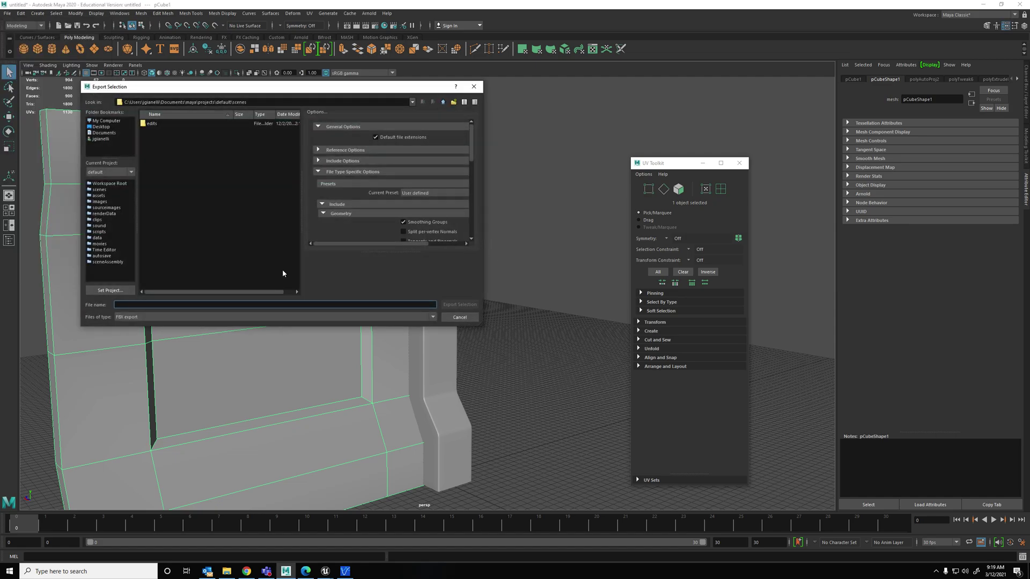
text(SM_WallPanel400x400)
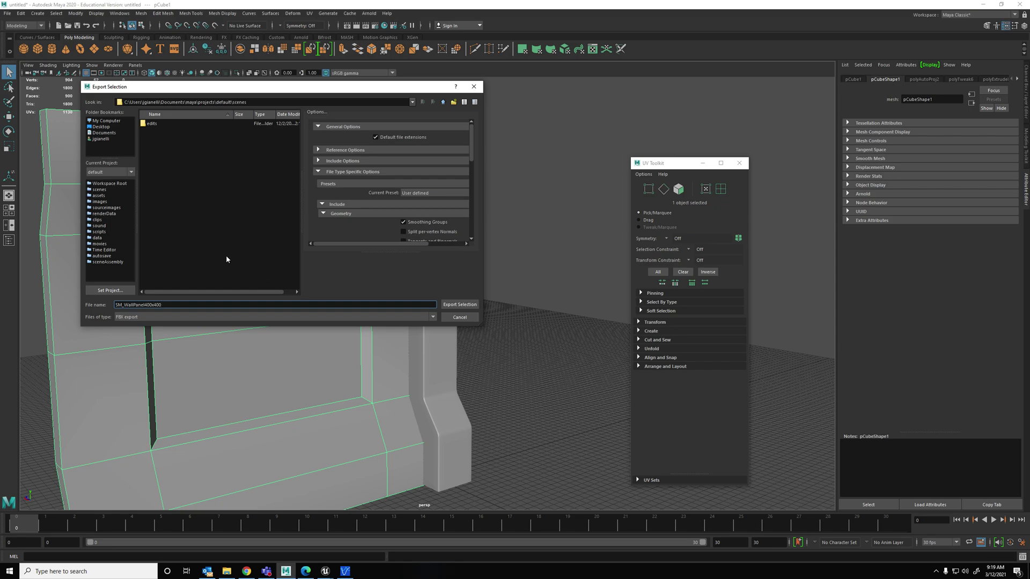
click(102, 127)
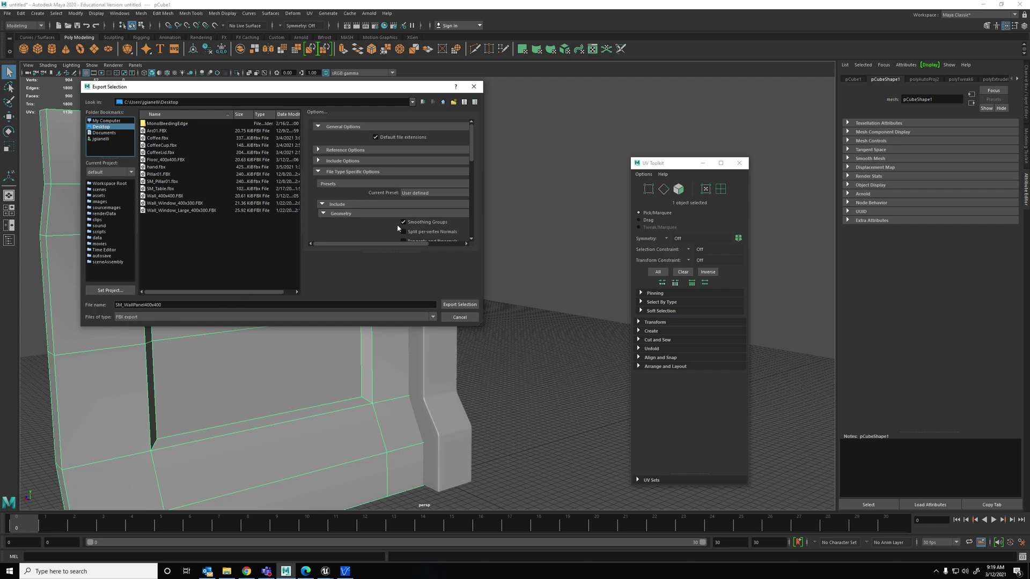
click(444, 305)
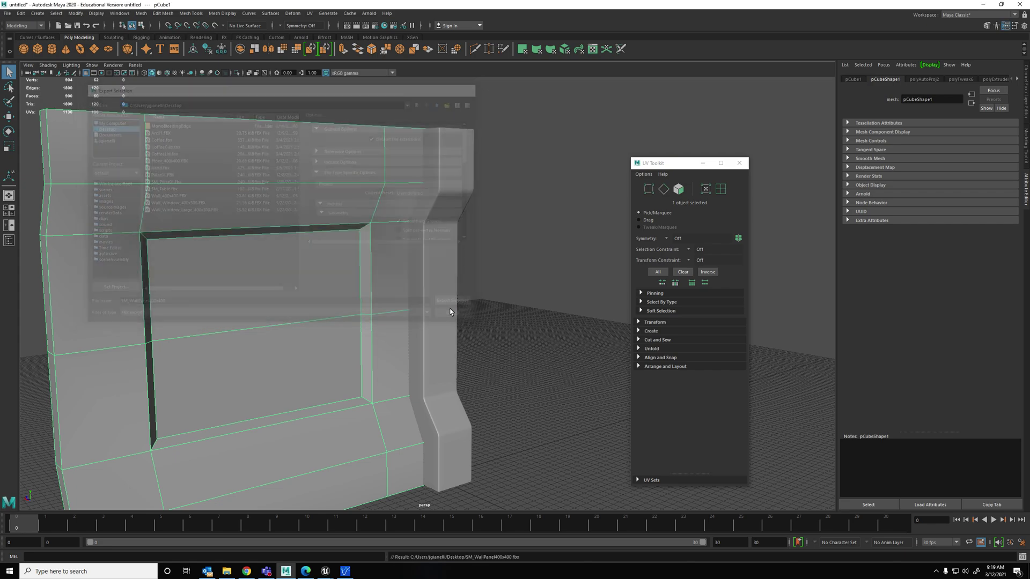
Export the pillar alone as an FBX file named SM_SciFiPillar to the Desktop
click(459, 235)
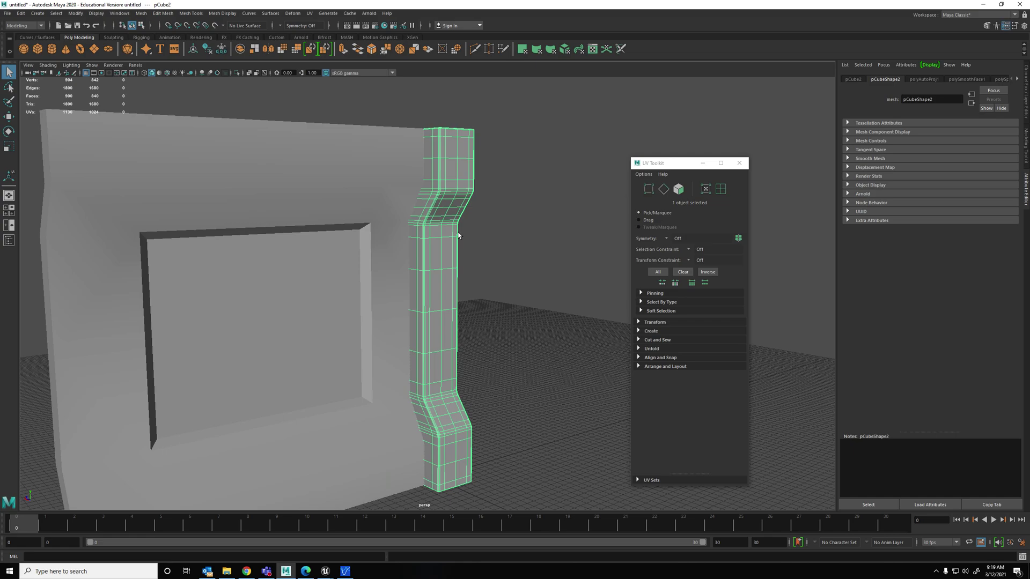
click(8, 12)
click(32, 113)
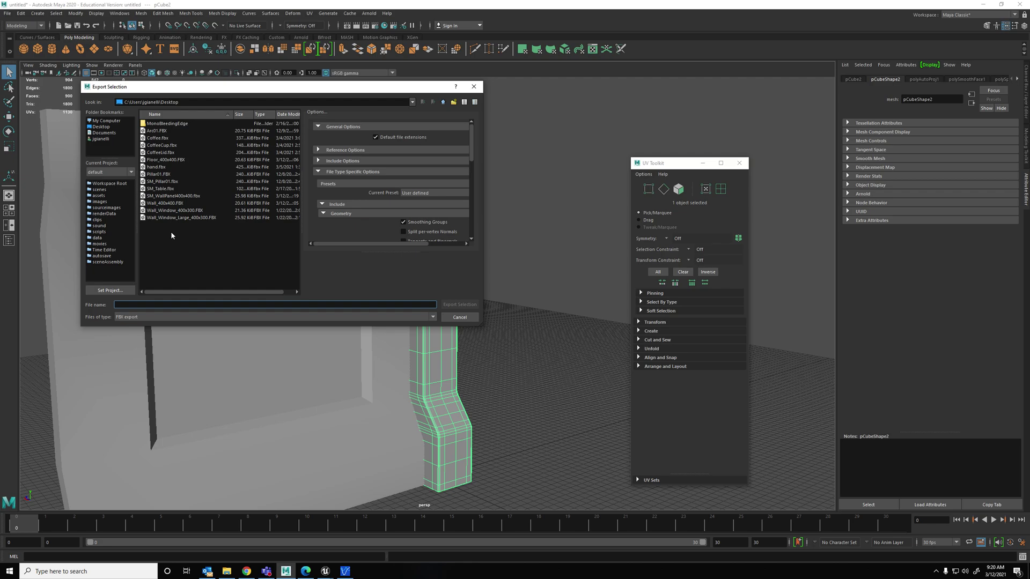
text(SM)
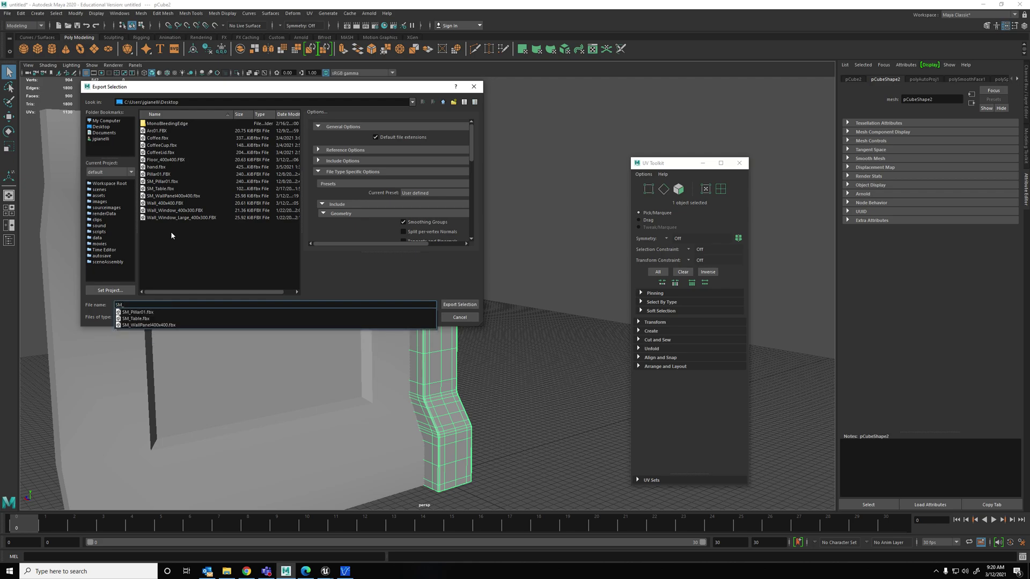
text(_SciFiPillar)
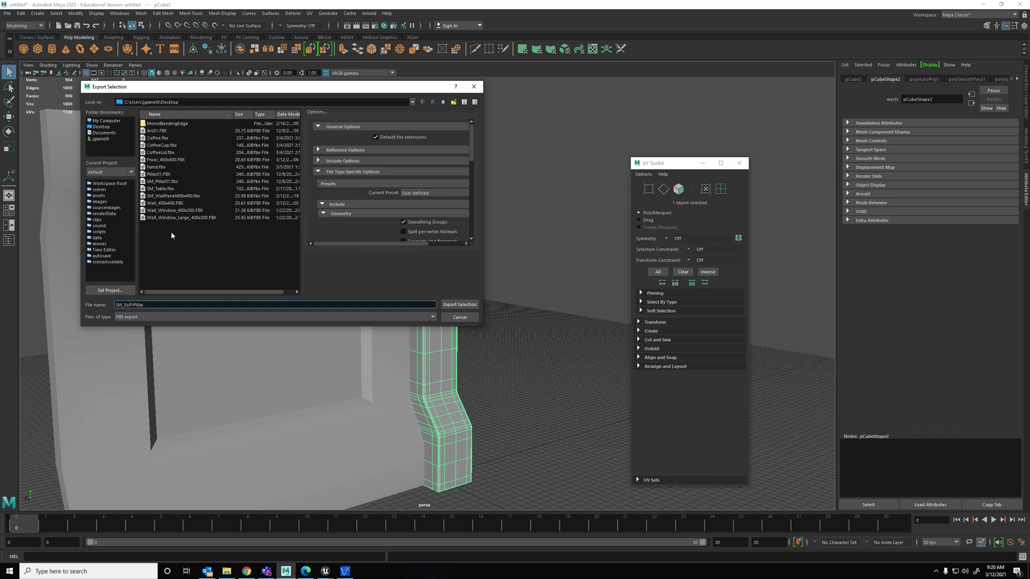
click(460, 304)
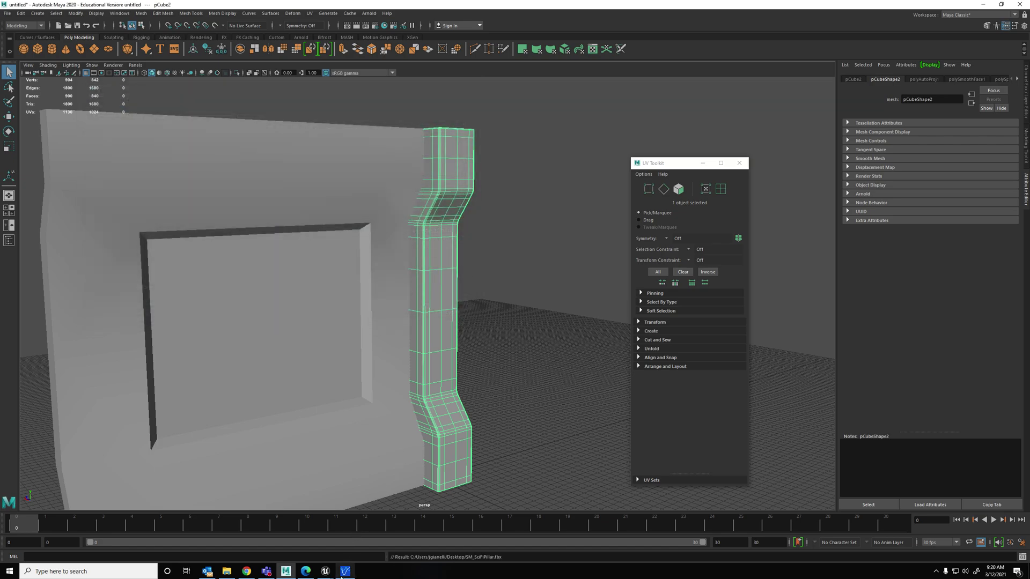
Switch to the ArchitectureSample project in Unreal Editor and select the wall segment next to the hallway's dark end
mouse_move(326, 574)
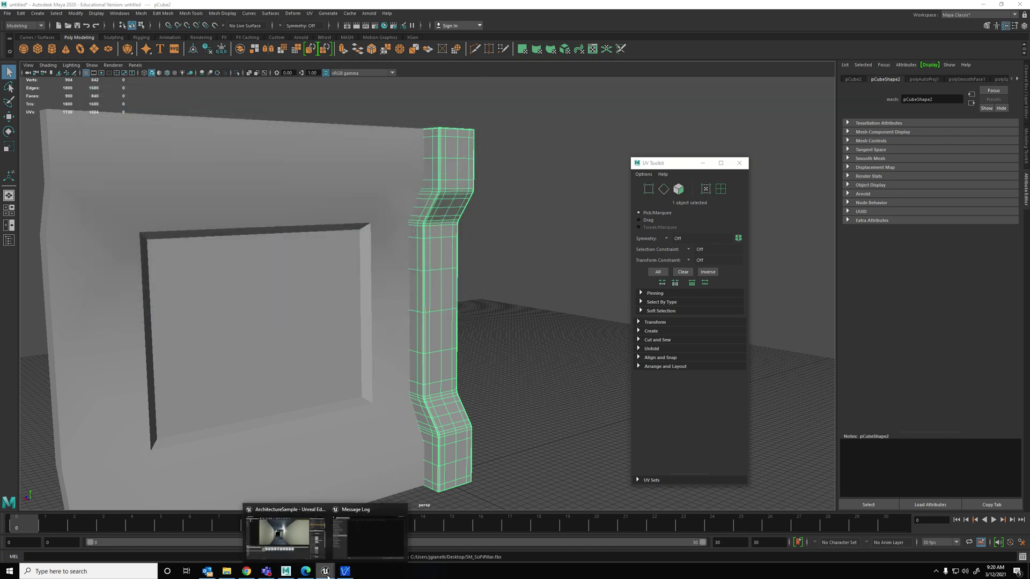
click(316, 512)
click(555, 230)
right_drag(593, 225, 810, 231)
click(495, 197)
click(481, 193)
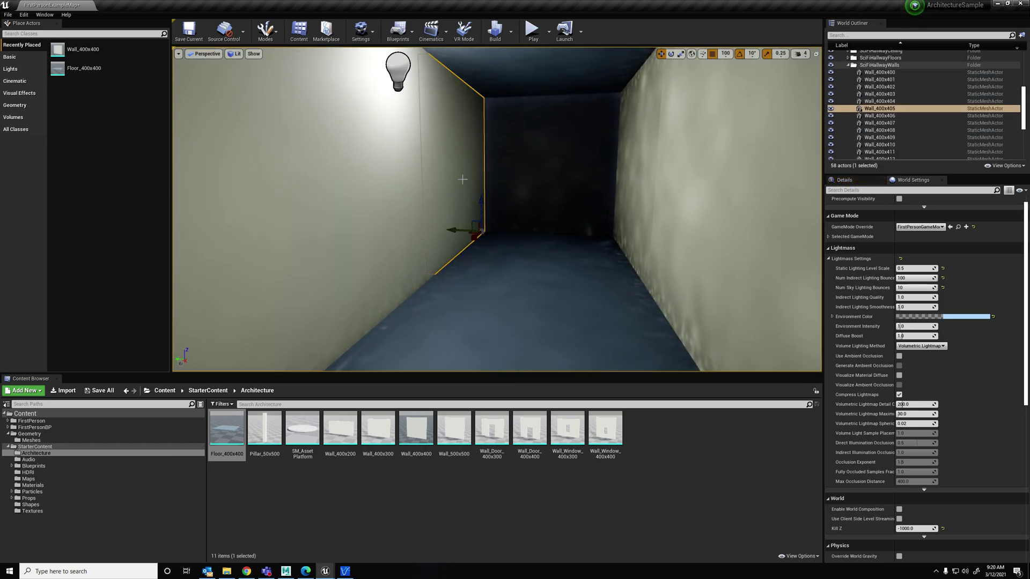
Import SM_WallPanel400x400 from the Desktop folder into the project's Architecture folder with the default FBX options
click(227, 571)
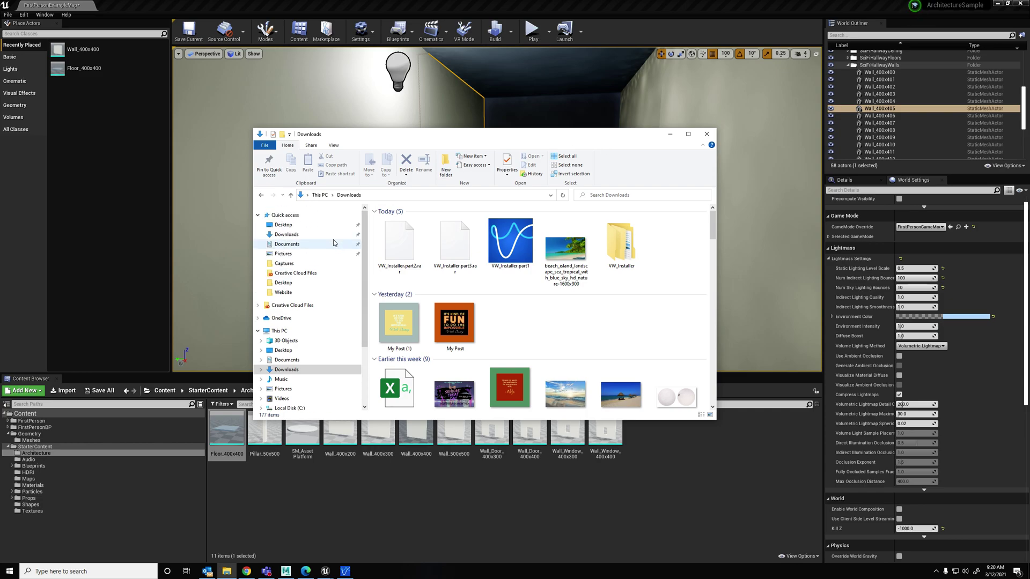
click(284, 225)
drag(434, 138, 631, 141)
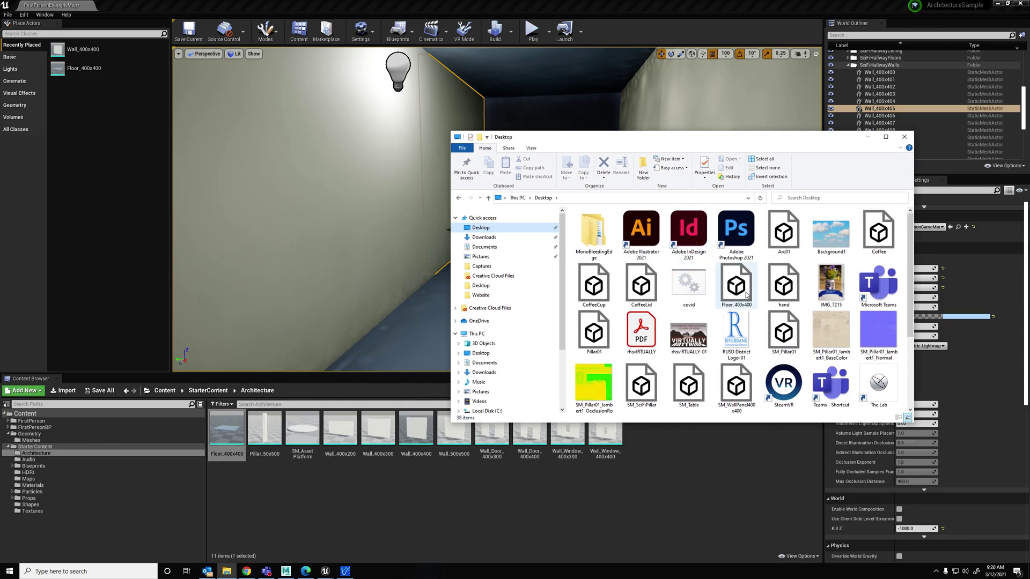
scroll(776, 343, down, 2)
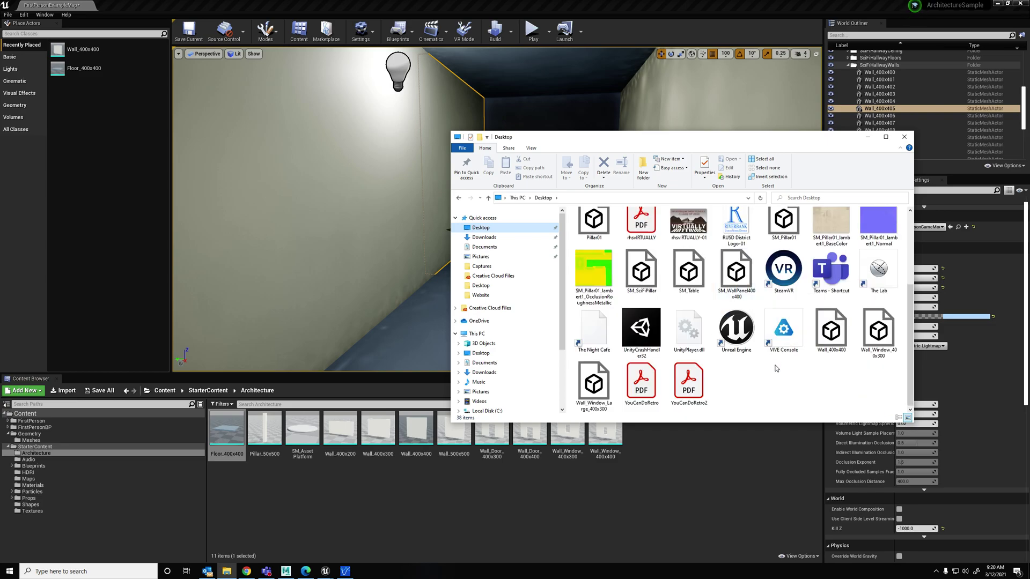
click(748, 277)
drag(727, 452, 685, 482)
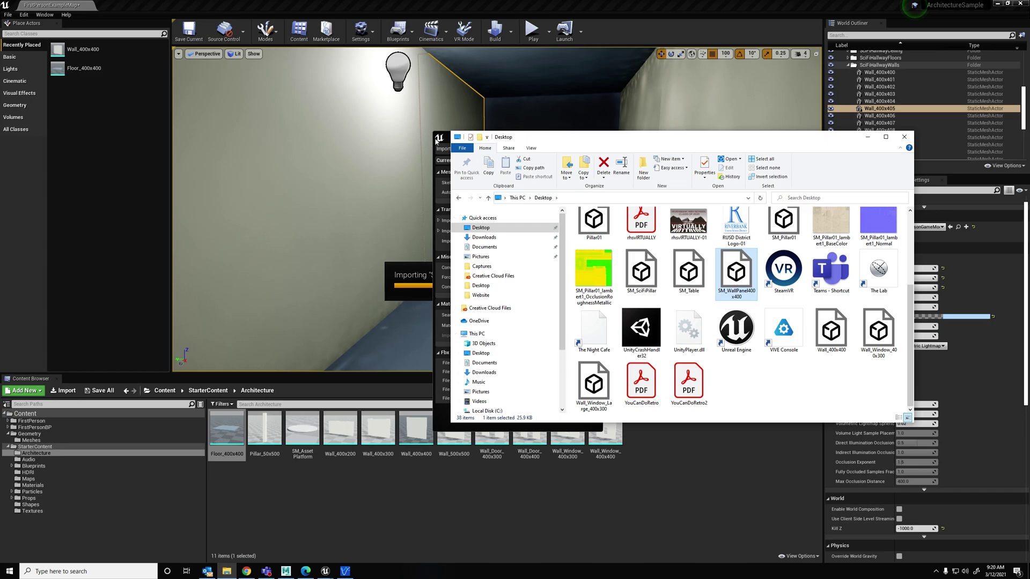
click(435, 143)
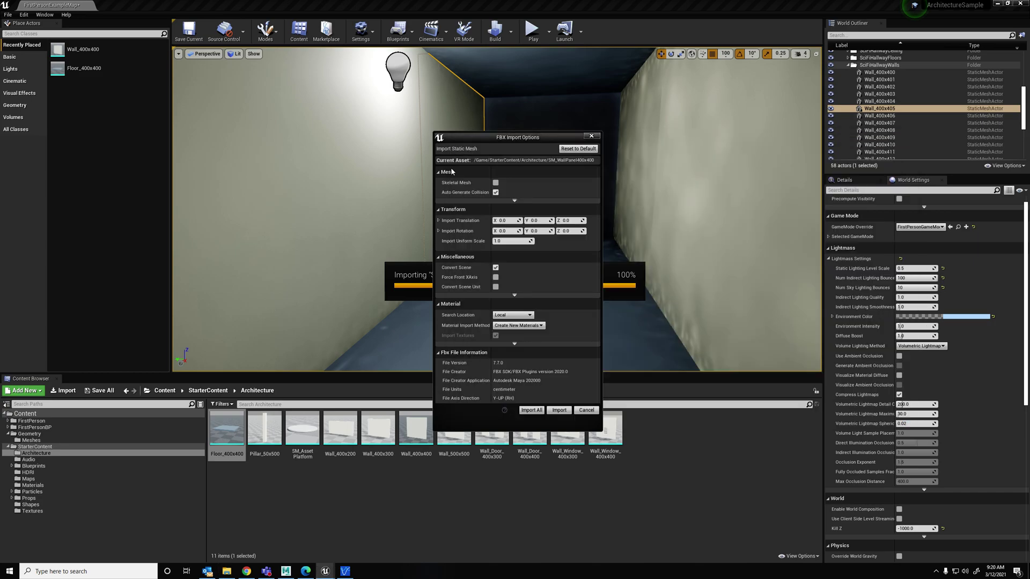
click(531, 410)
Import SM_SciFiPillar from the Desktop folder into the Architecture folder with the default FBX options
key(alt+Tab)
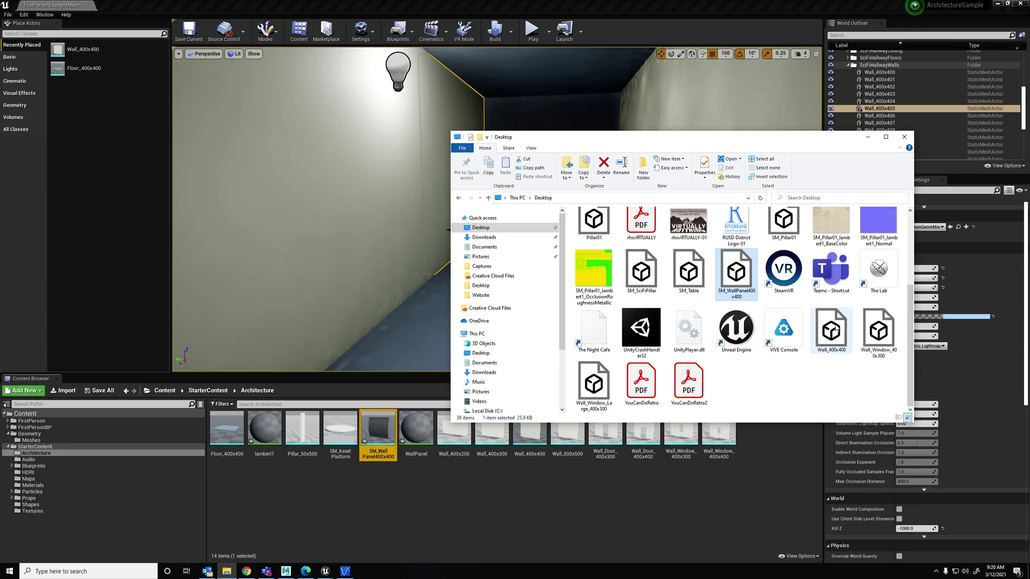
drag(642, 270, 673, 516)
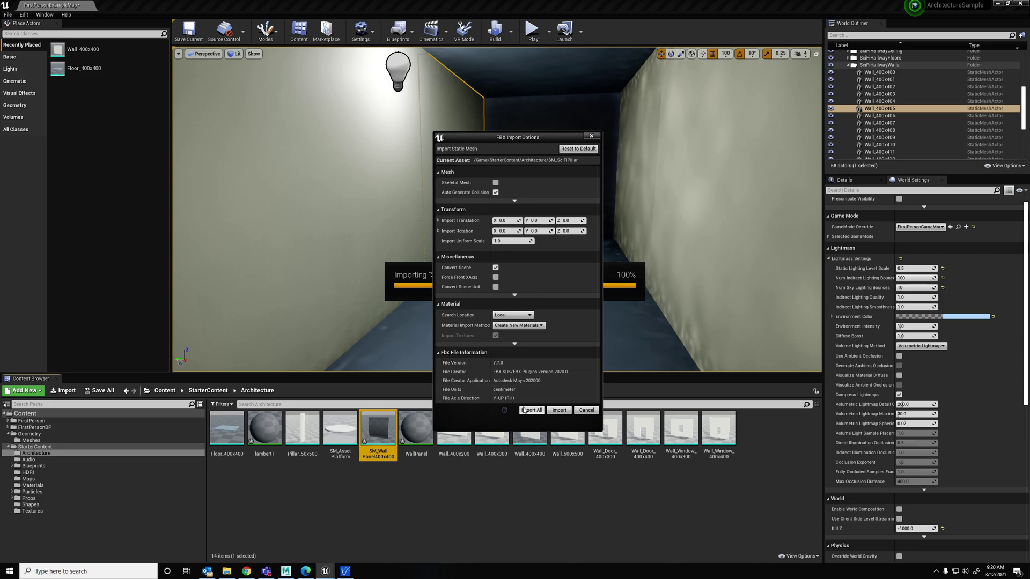
click(536, 410)
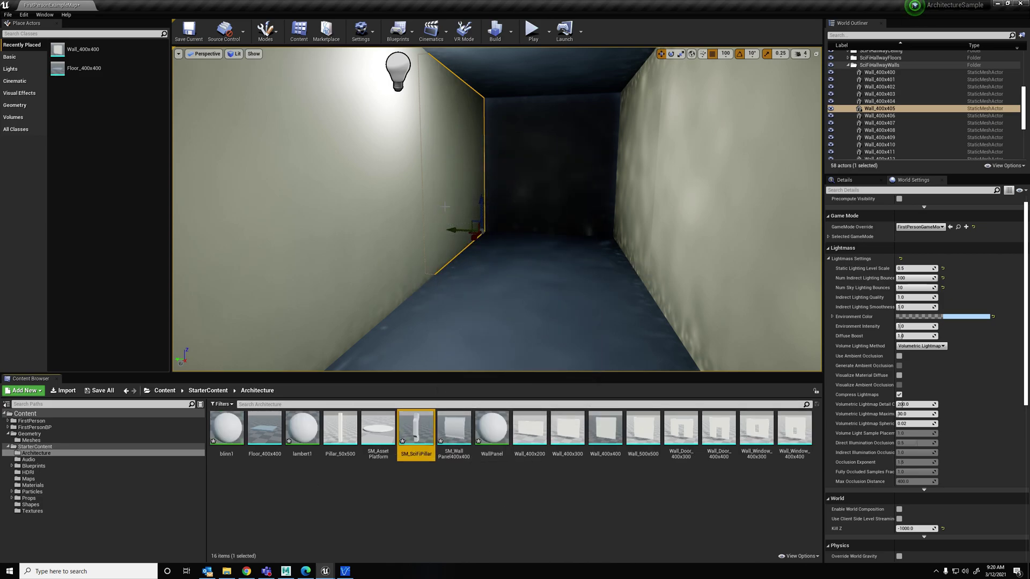
Replace the selected wall segment at the hallway's end with the SM_WallPanel400x400 mesh
click(465, 439)
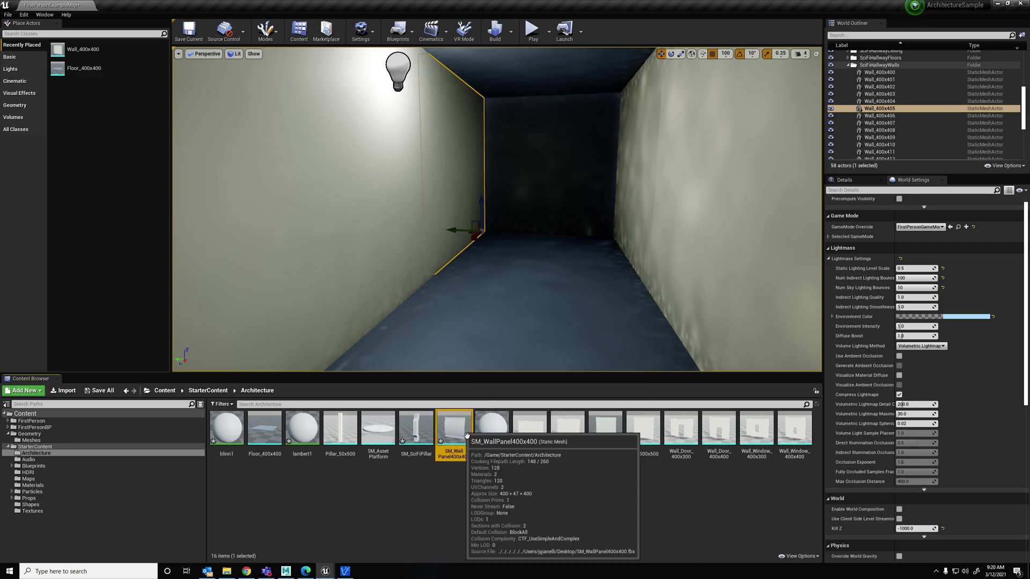
click(845, 180)
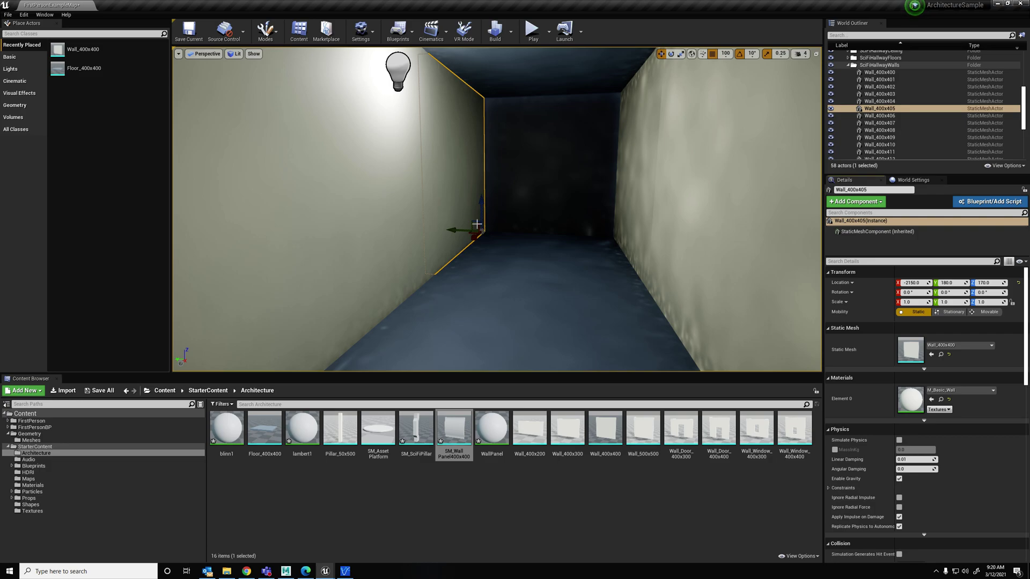
right_click(446, 177)
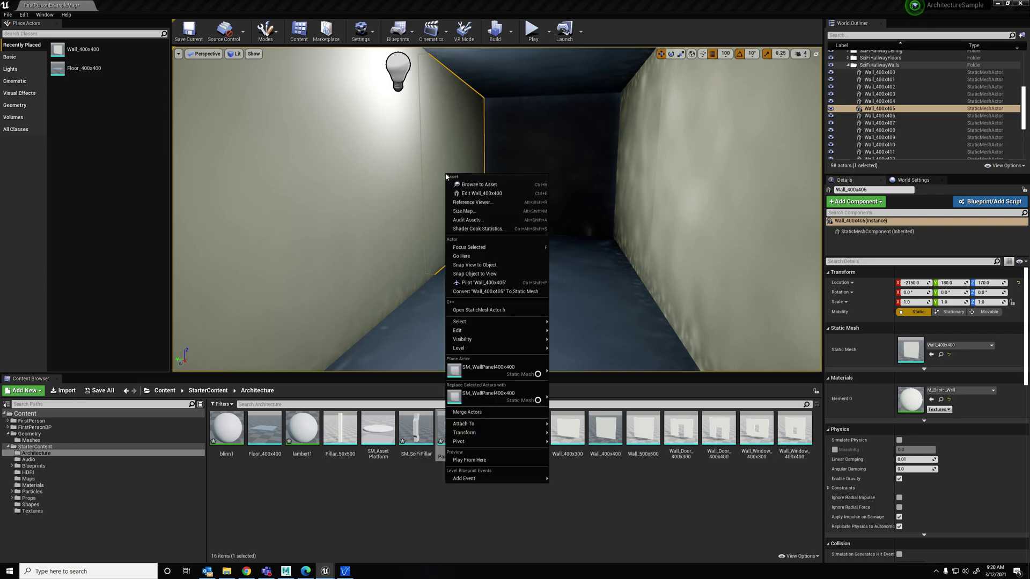
click(409, 547)
click(460, 429)
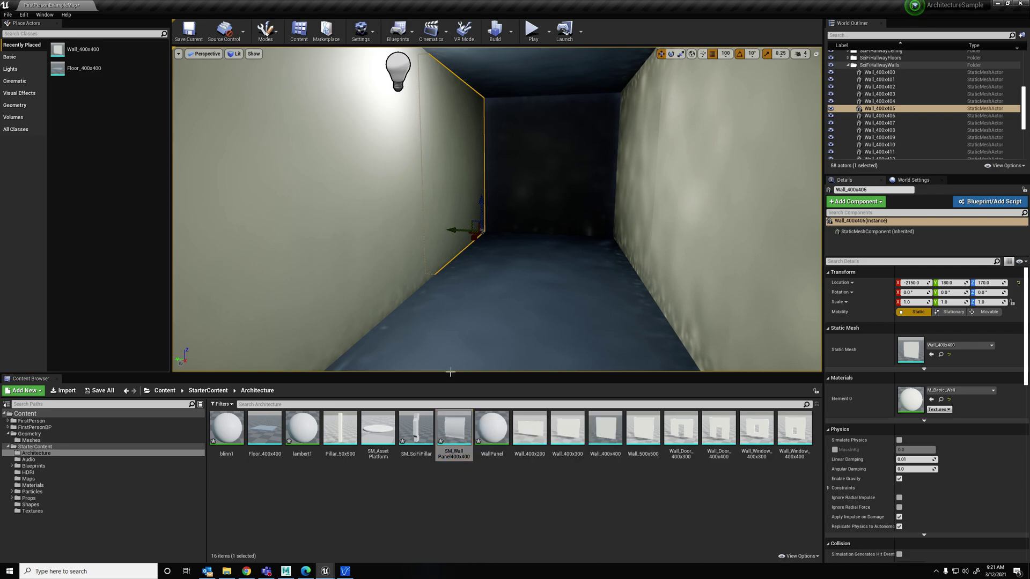
right_click(443, 196)
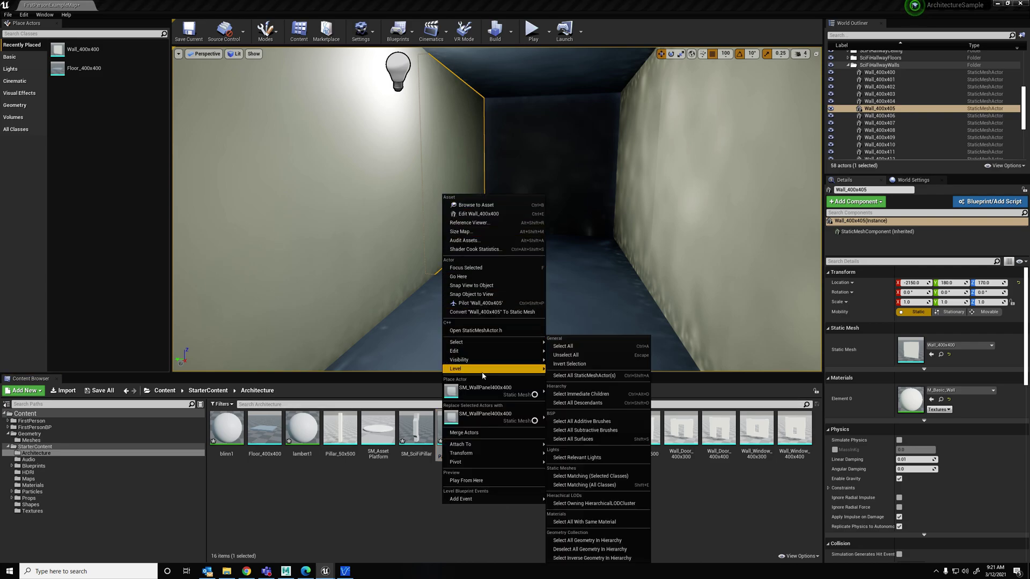
click(486, 416)
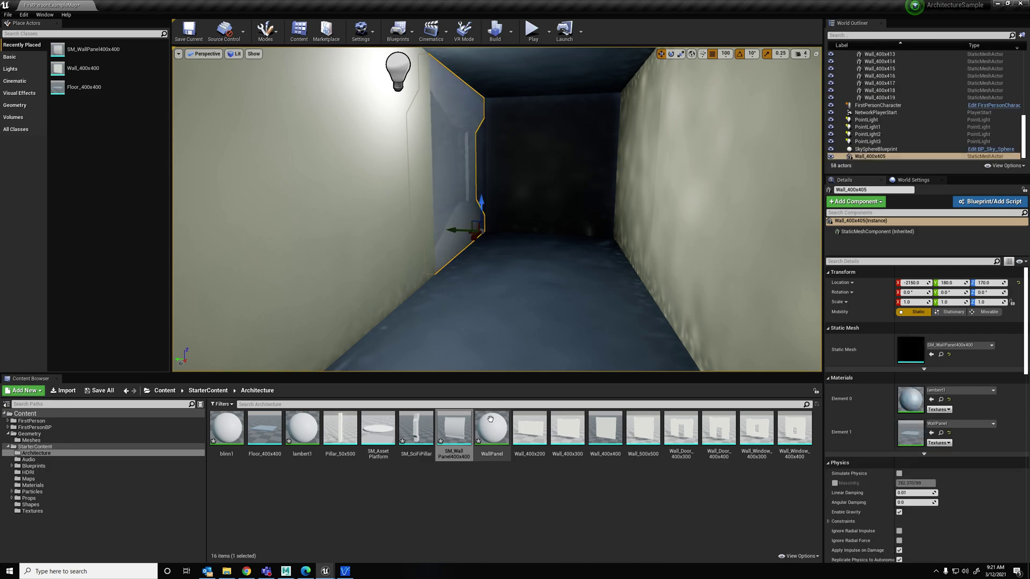
right_drag(561, 252, 542, 274)
right_drag(569, 144, 371, 116)
key(w)
click(554, 144)
right_drag(505, 162, 426, 162)
ctrl+click(491, 169)
ctrl+click(427, 170)
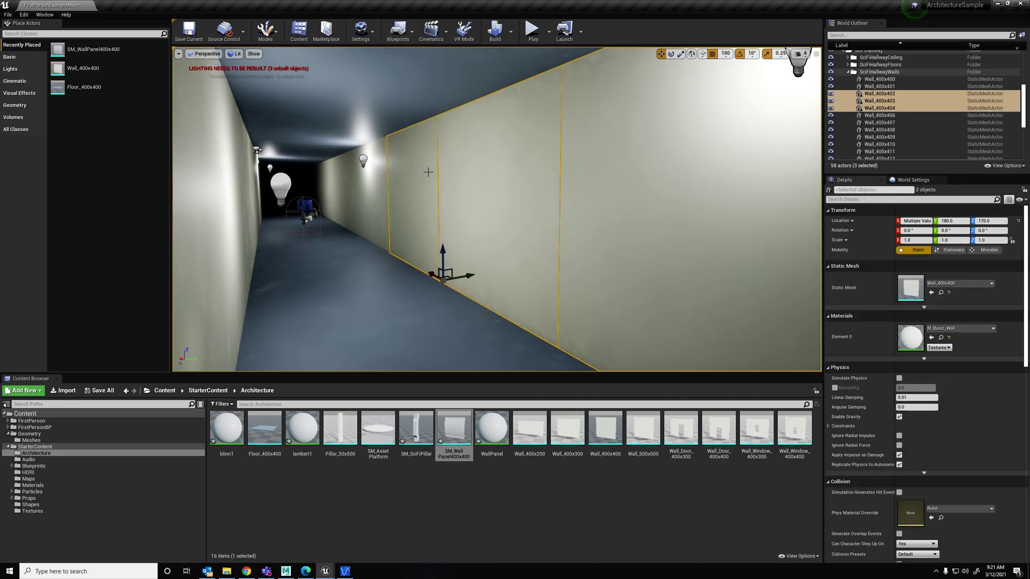
Select all walls in the SciFiHallwayWalls folder from Wall_400x400 to Wall_400x419 and replace them with SM_WallPanel400x400
click(921, 80)
scroll(898, 123, down, 5)
shift+click(895, 130)
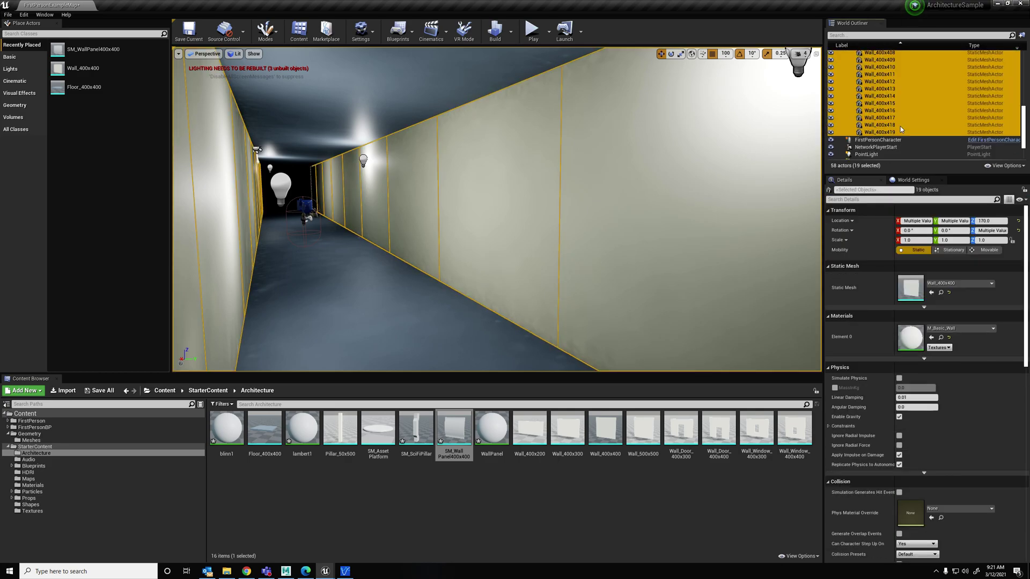
right_click(492, 254)
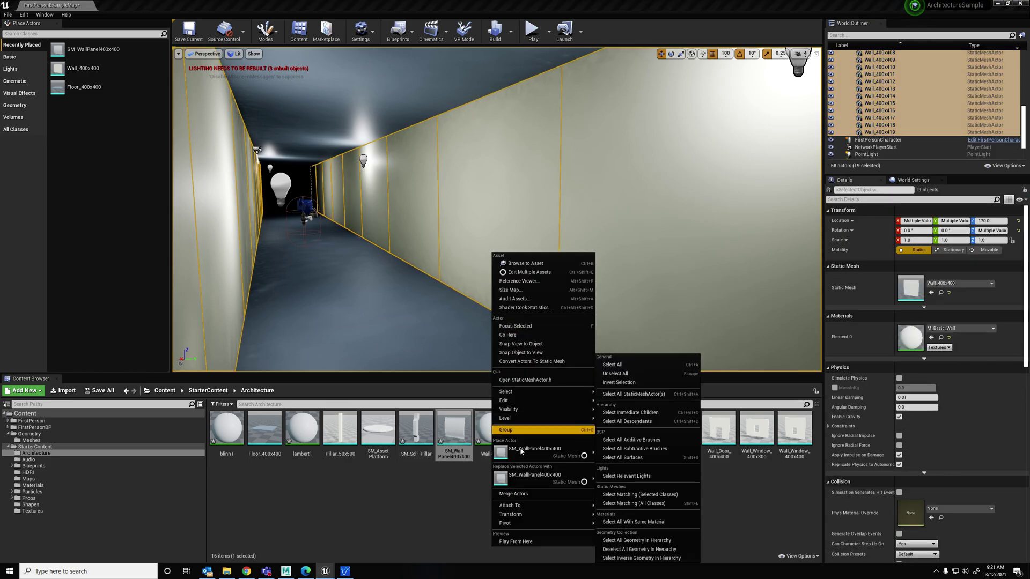
click(523, 485)
Place an SM_SciFiPillar in the level near the seam between two wall panels at the hallway's end
right_drag(540, 267, 741, 274)
right_drag(429, 446, 423, 443)
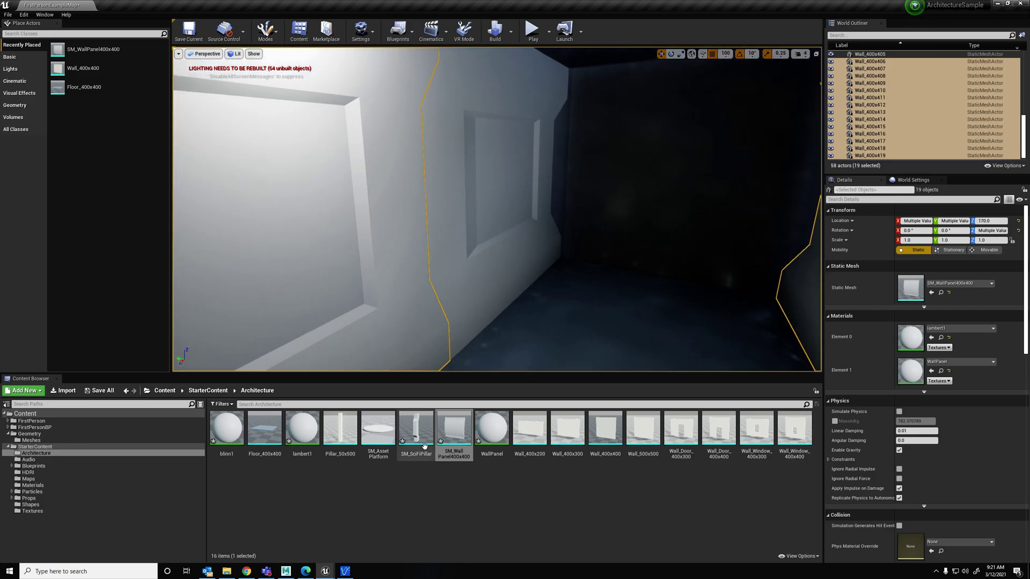
drag(422, 435, 453, 356)
right_drag(517, 333, 461, 333)
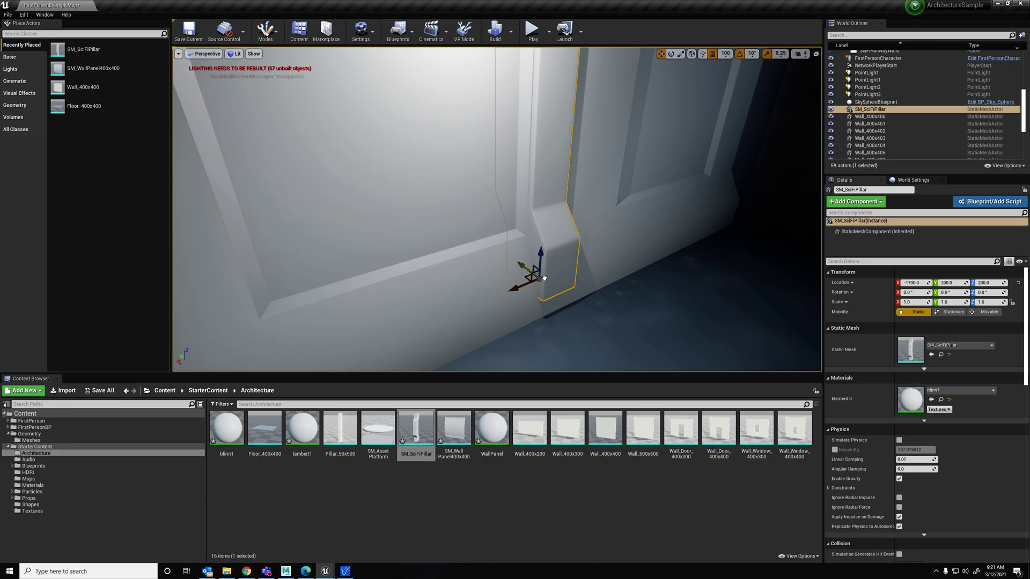
Move the pillar onto the wall seam at X -1750, Y 170, Z 170 with grid snapping at 10, and return the snap size to 100
click(724, 54)
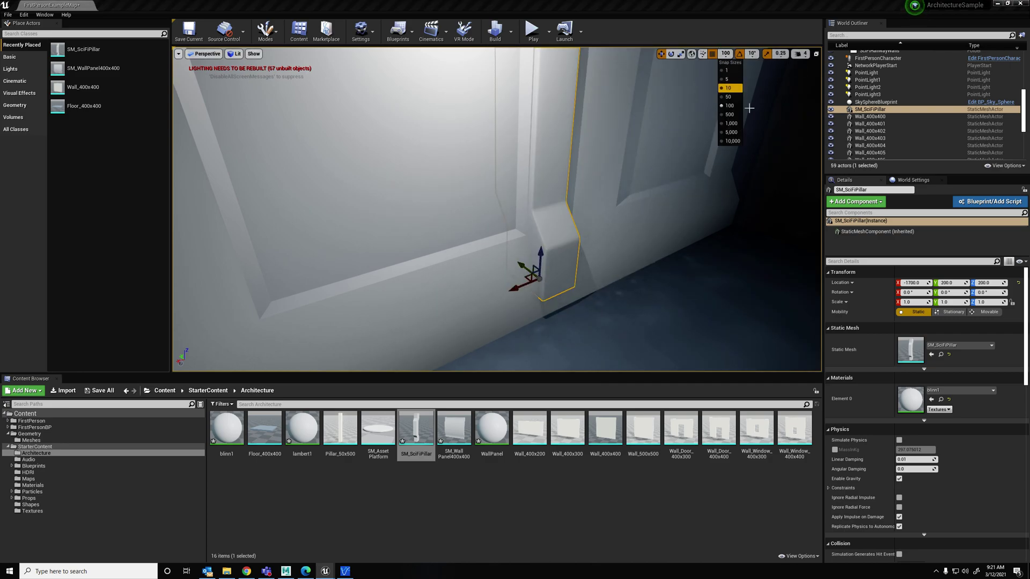
click(728, 80)
drag(529, 269, 554, 322)
mouse_move(530, 316)
right_down()
mouse_move(516, 293)
mouse_move(530, 315)
mouse_move(516, 329)
right_up()
drag(481, 305, 510, 306)
right_drag(660, 258, 722, 223)
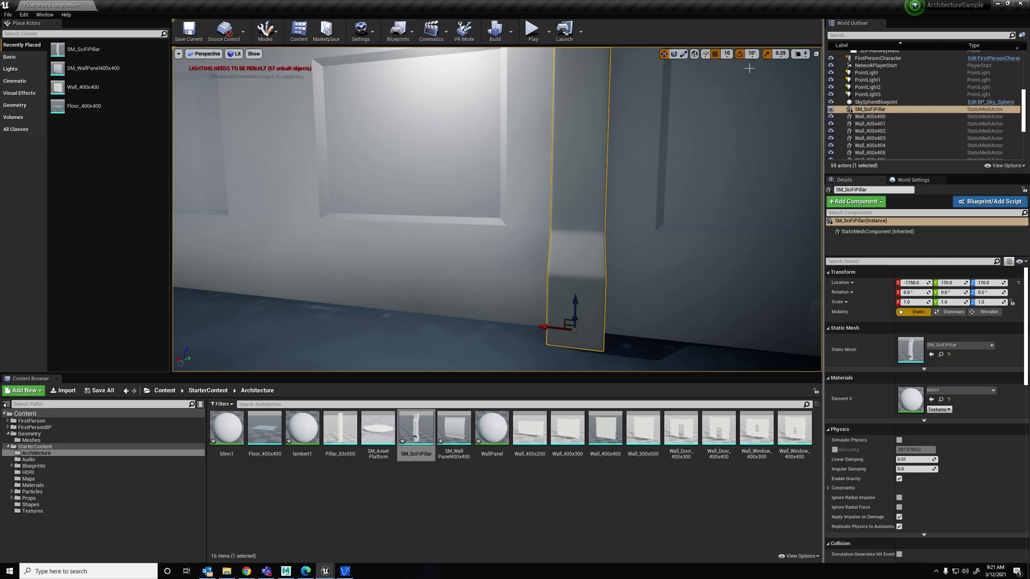
click(727, 53)
click(734, 110)
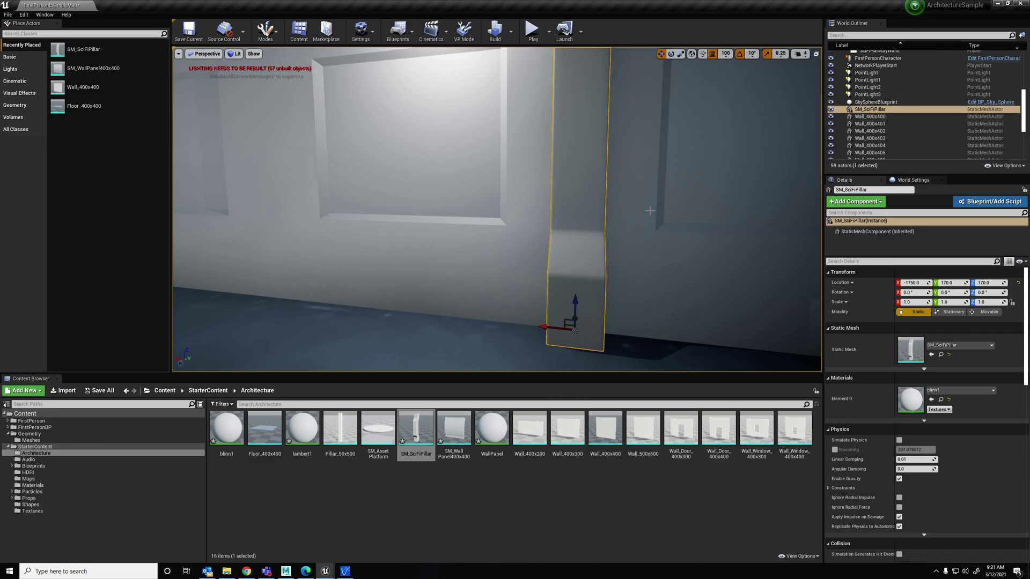
Duplicate the SM_SciFiPillar along the wall onto the next panel seam at X -1350
alt+drag(521, 328, 239, 325)
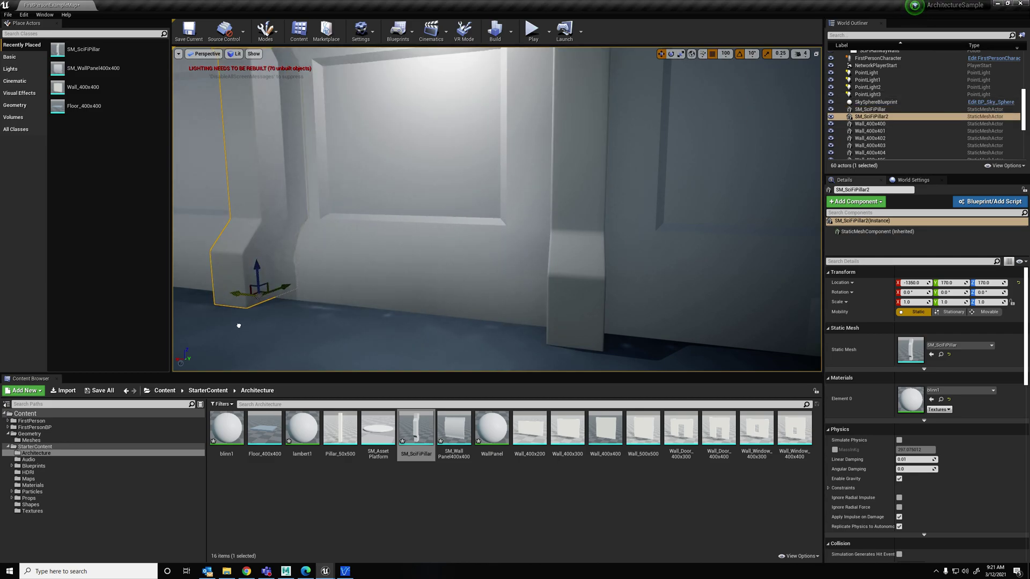
key(a)
right_drag(348, 303, 407, 300)
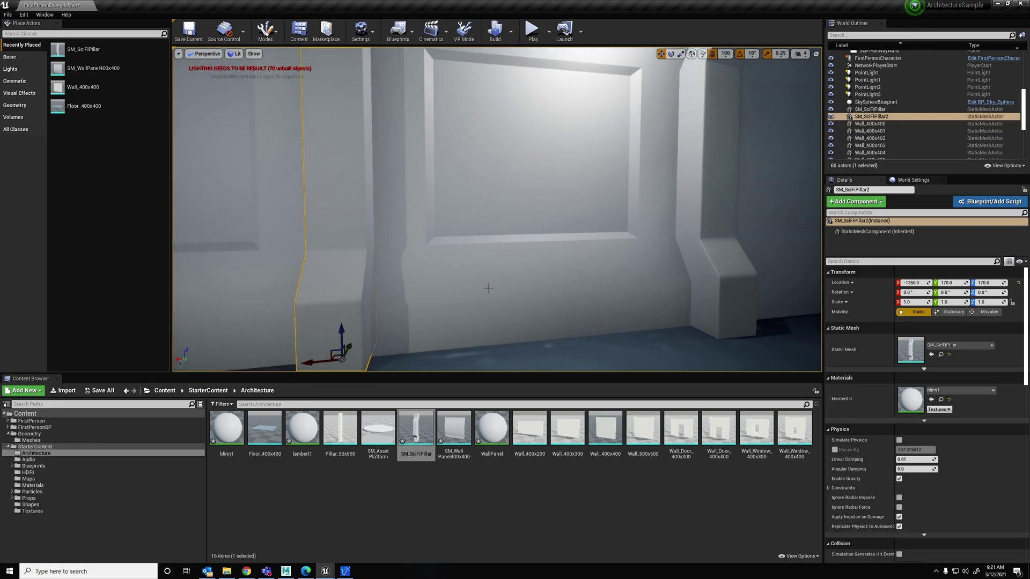
Select both pillars and duplicate the pair repeatedly along the wall seams until eight pillars line that side of the hallway
ctrl+click(734, 237)
key(s)
right_drag(645, 253, 611, 269)
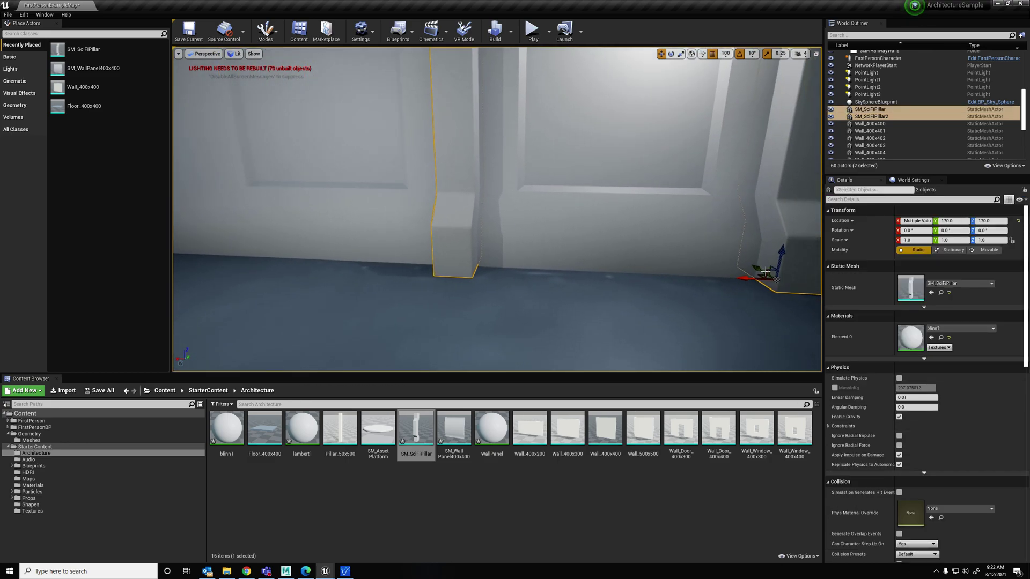
alt+shift+drag(756, 283, 608, 276)
right_drag(607, 276, 670, 258)
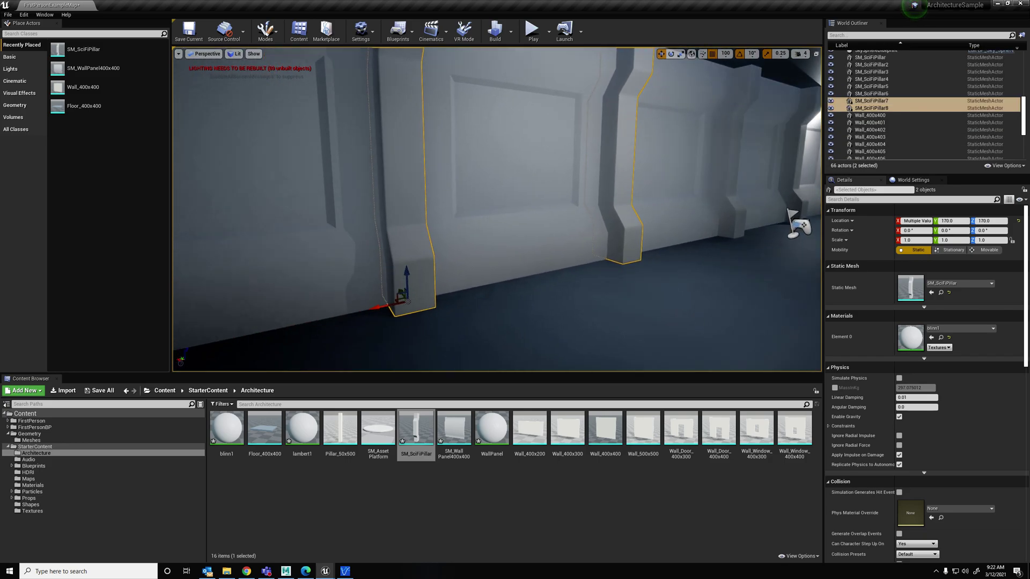
Duplicate the last pillar alone onto the remaining wall seam at X 1450
click(630, 264)
mouse_move(593, 261)
mouse_down()
mouse_move(558, 269)
mouse_move(588, 264)
mouse_up()
right_drag(548, 282, 472, 287)
click(585, 278)
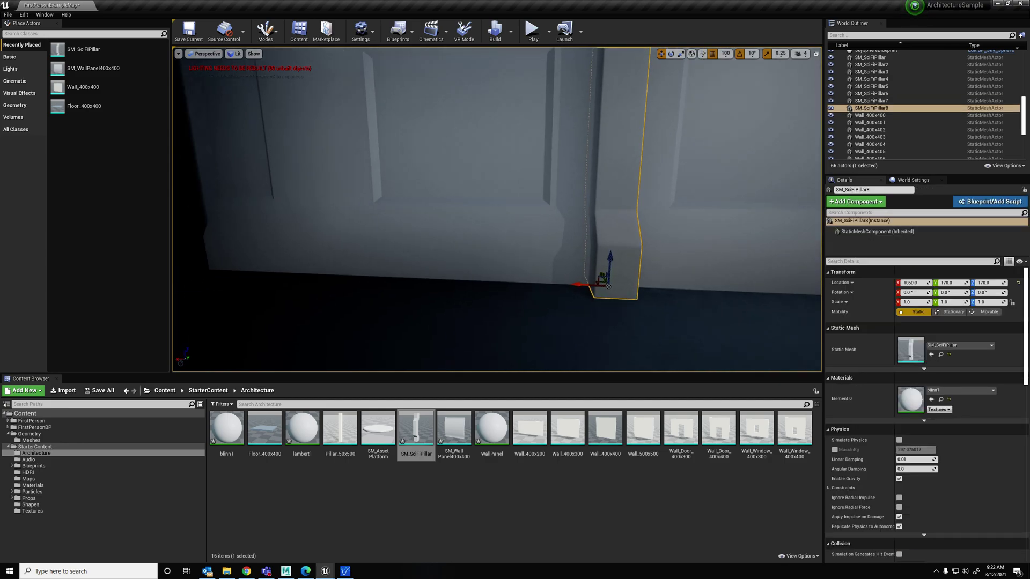
right_drag(584, 278, 559, 287)
drag(573, 293, 398, 265)
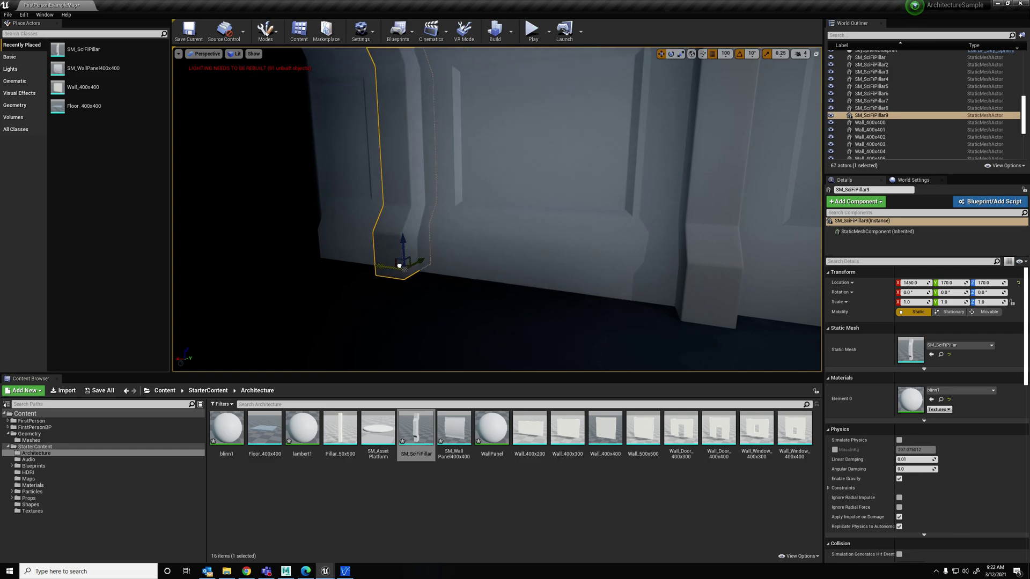
Select all nine pillars from SM_SciFiPillar to SM_SciFiPillar9 and duplicate them toward the opposite wall to Y 70
scroll(900, 96, up, 2)
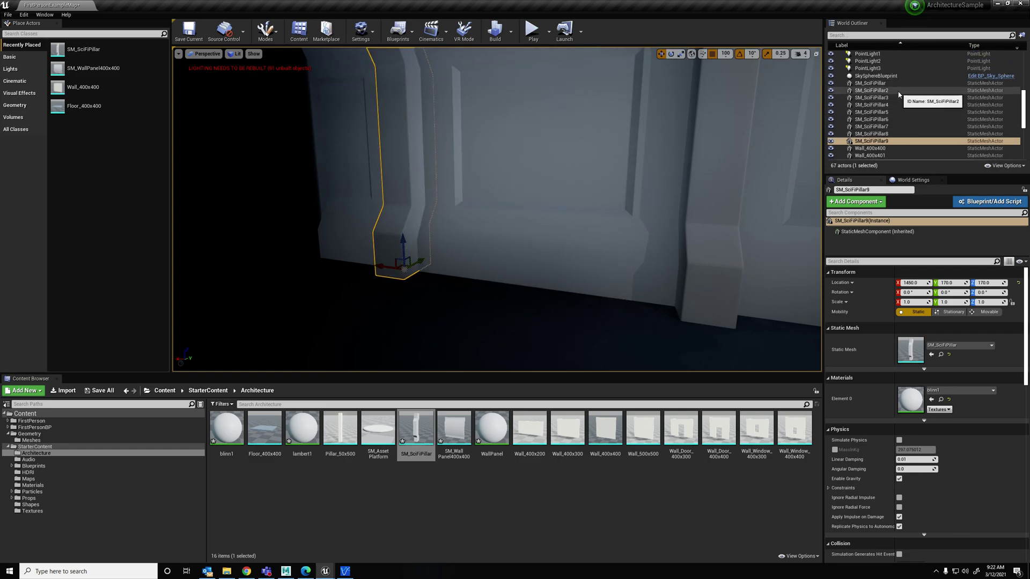
shift+click(897, 85)
key(f)
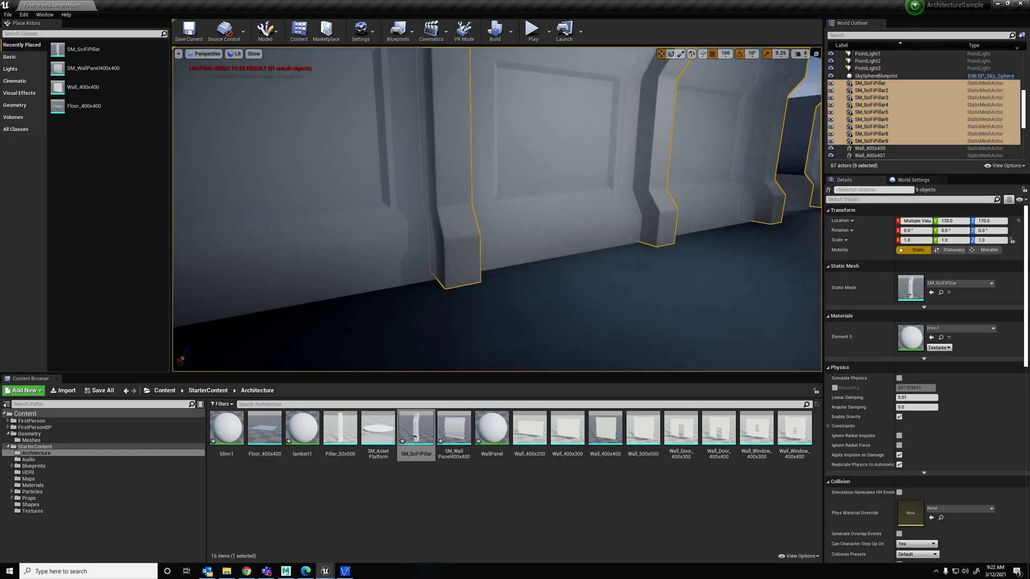
alt+drag(538, 170, 560, 164)
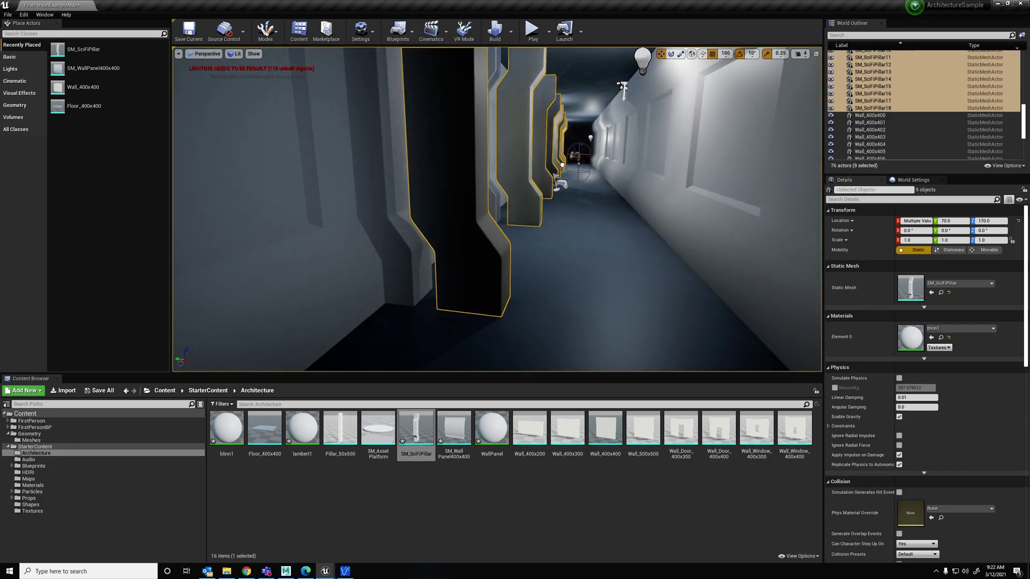
Rotate the nine duplicated pillars 180 degrees about the vertical axis
key(e)
right_drag(573, 322, 576, 371)
key(e)
drag(523, 236, 556, 205)
Move the rotated row of pillars along the X axis back alongside the hallway
key(w)
right_drag(544, 221, 659, 217)
key(a)
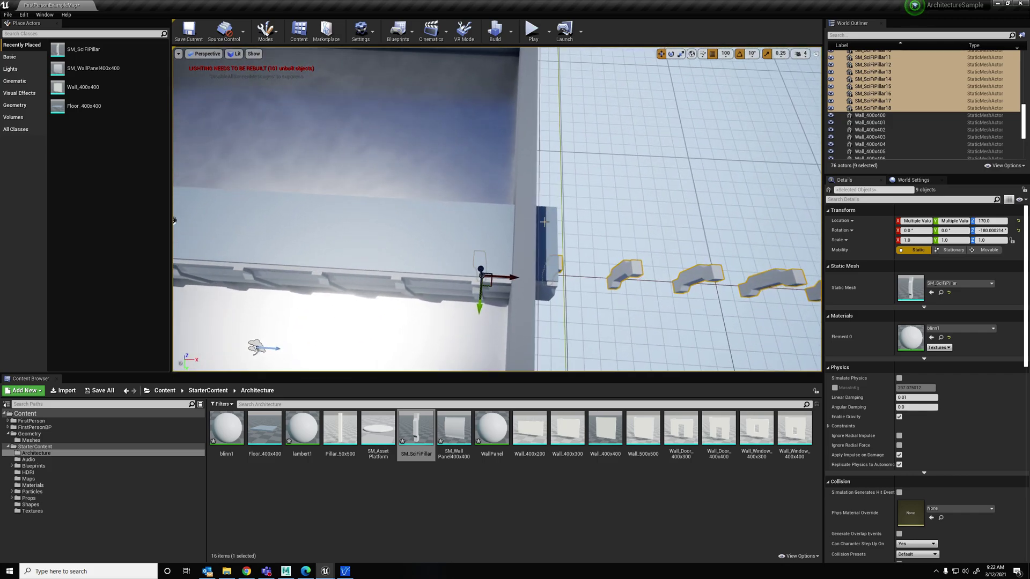
drag(510, 277, 1, 254)
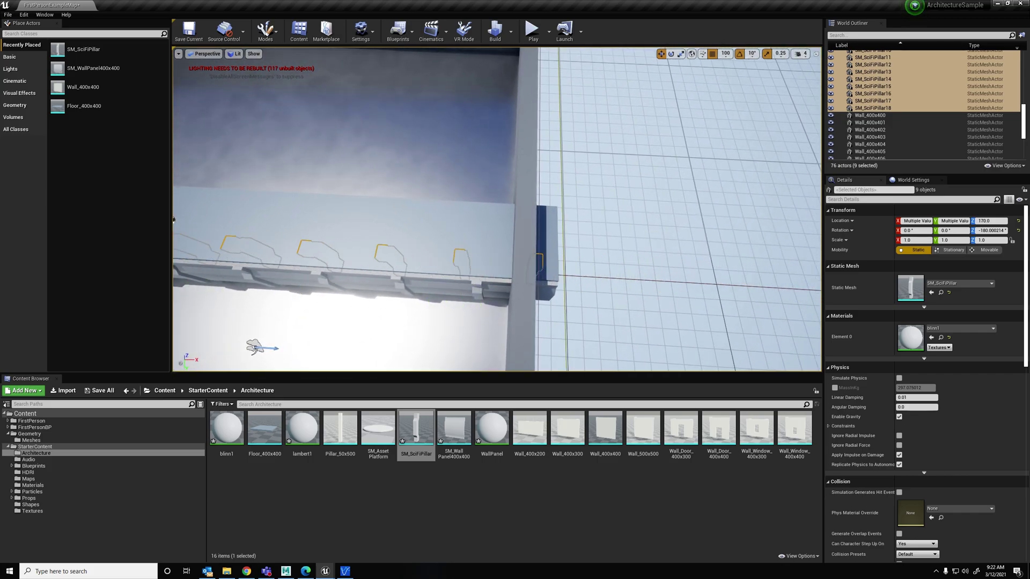
Position the rotated pillars against the opposite hallway wall so they cover its panel seams
right_drag(180, 242, 109, 214)
key(w)
right_drag(339, 172, 264, 150)
drag(409, 201, 474, 198)
right_drag(474, 198, 574, 211)
key(s)
key(w)
drag(384, 232, 423, 233)
right_drag(423, 233, 348, 239)
key(s)
key(w)
key(w)
right_drag(660, 234, 607, 230)
key(a)
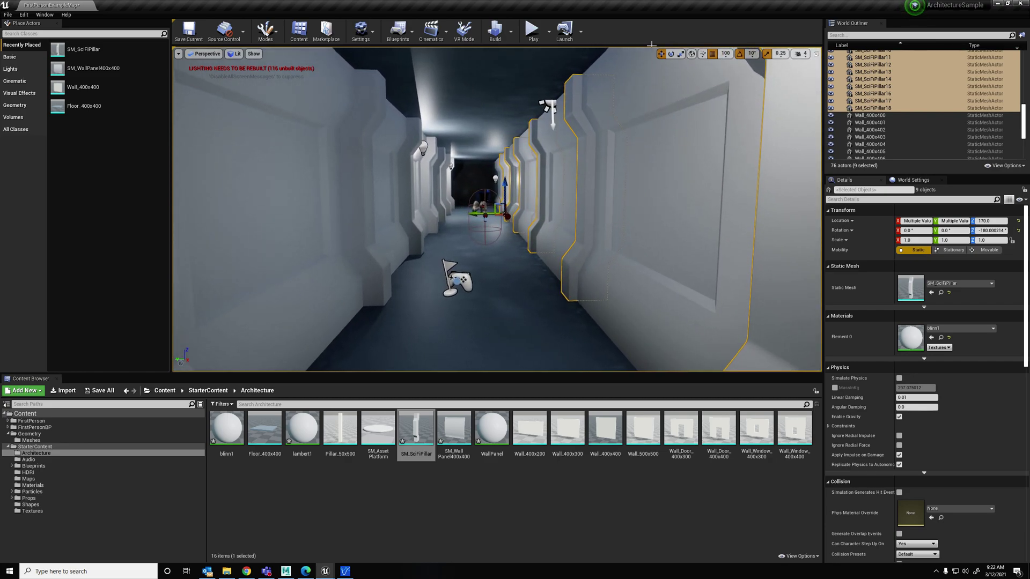
Build the level's lighting and check the alien ship corridor reference image in Chrome while it runs
click(495, 31)
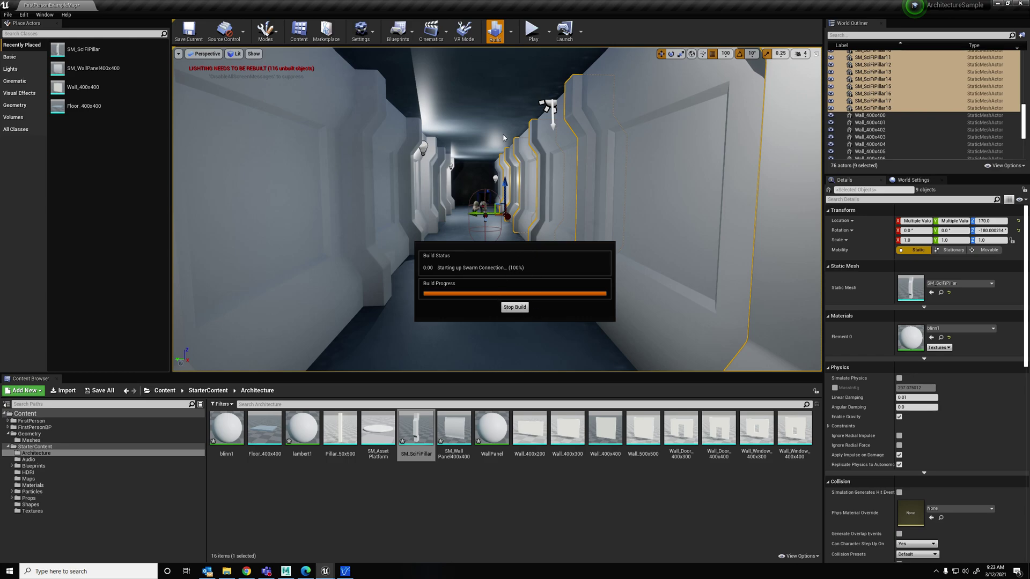
click(246, 571)
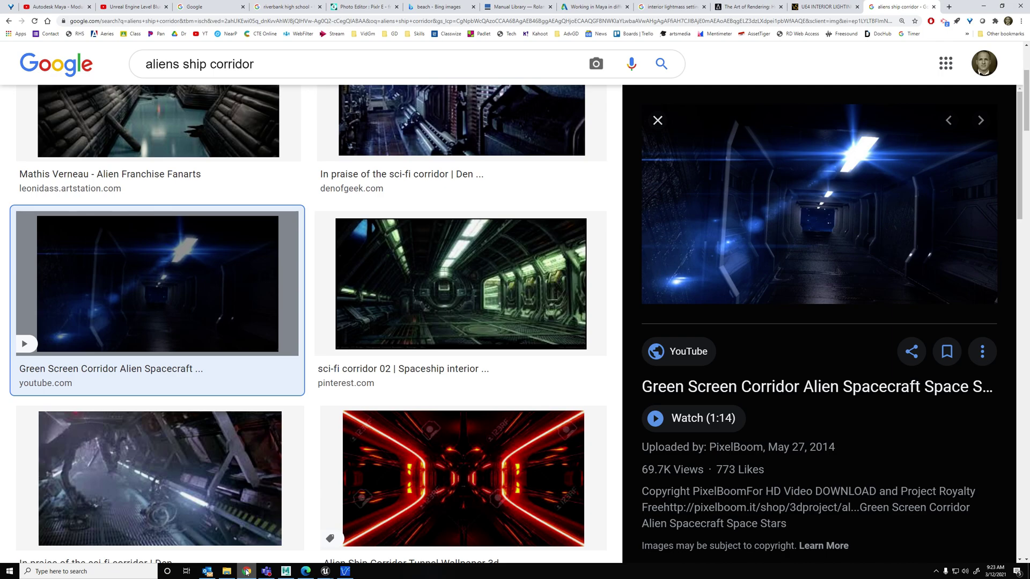
click(246, 571)
click(496, 100)
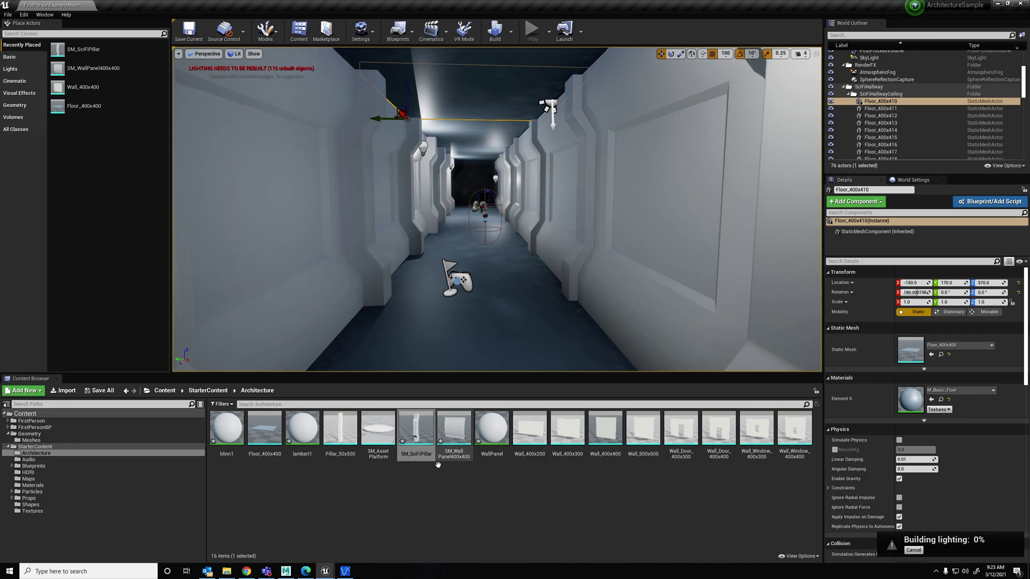
Switch to Maya, show the Outliner, and rename pCube1 to Wall and pCube2 to Pillar
click(286, 571)
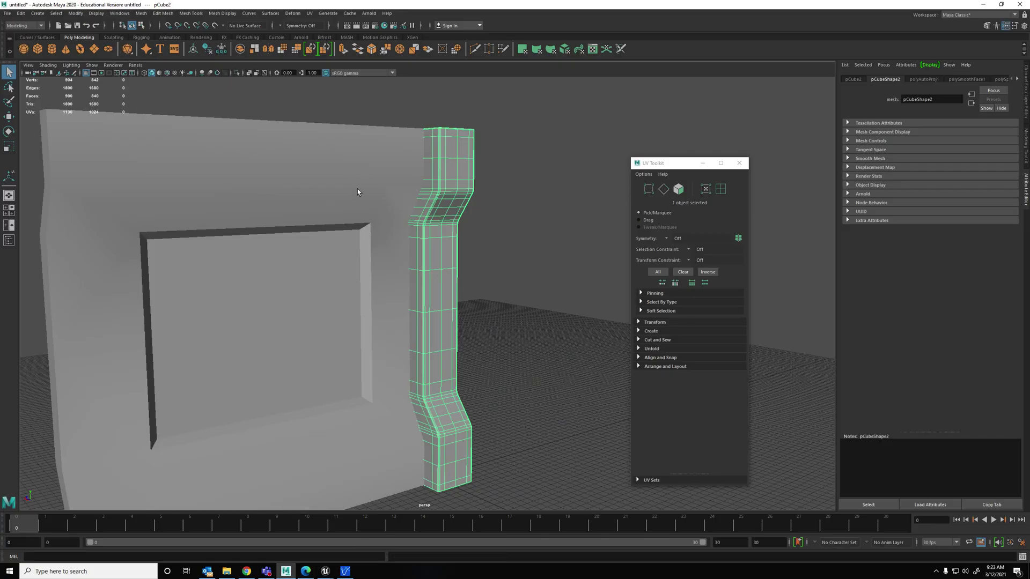
click(70, 151)
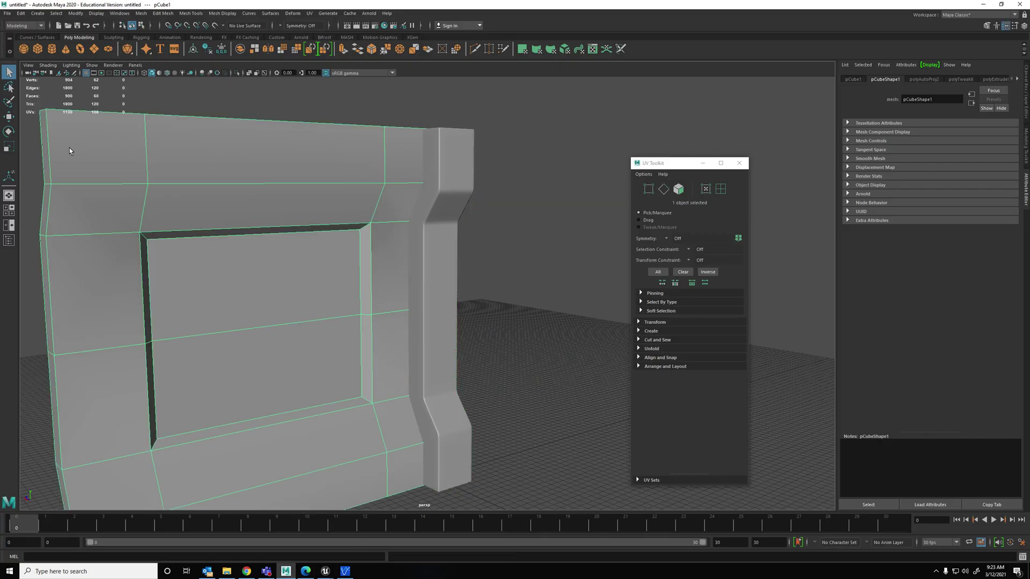
click(14, 241)
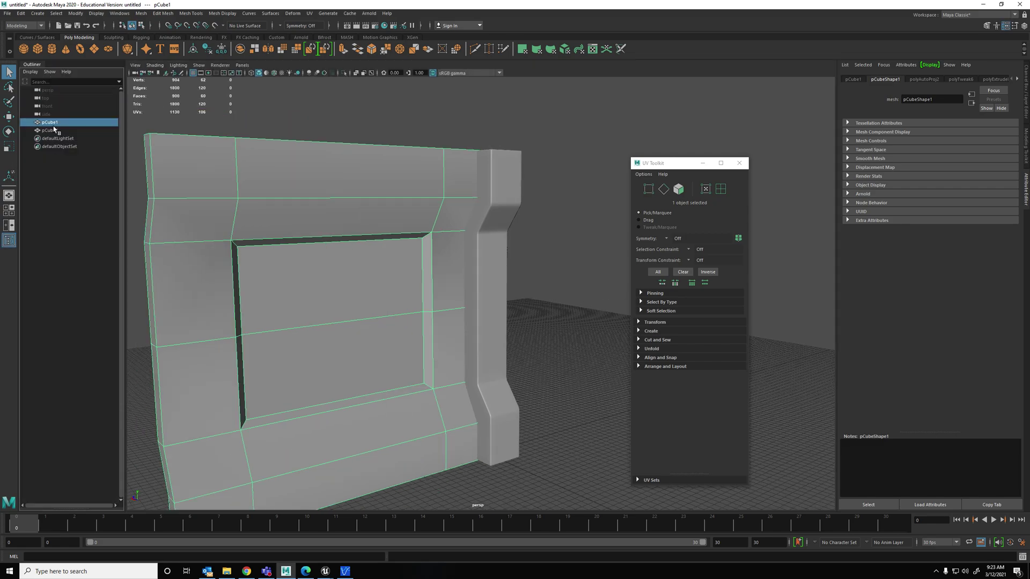
double_click(54, 124)
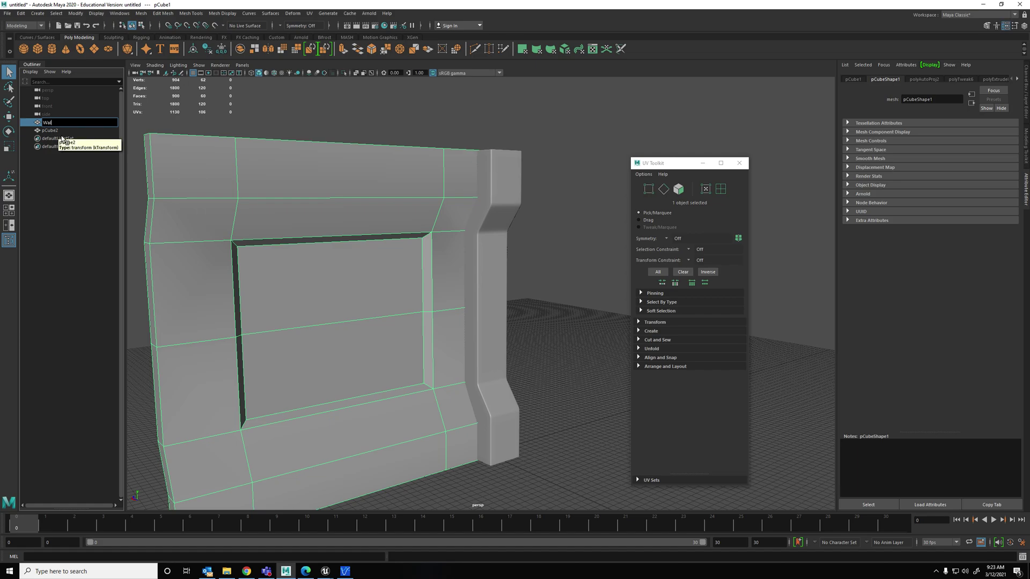
double_click(53, 130)
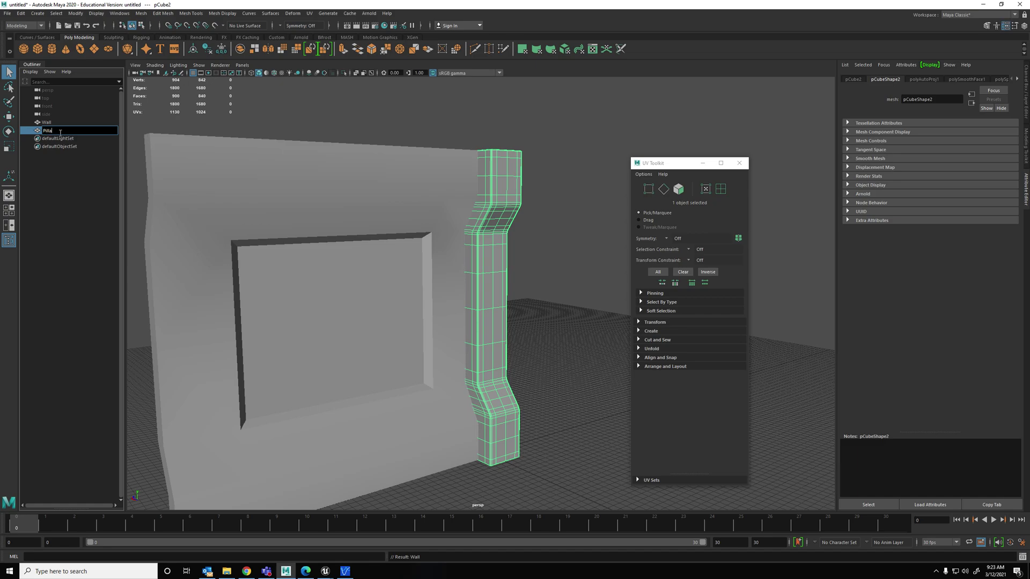
click(88, 174)
Hide the Pillar and Wall objects in the scene
click(58, 132)
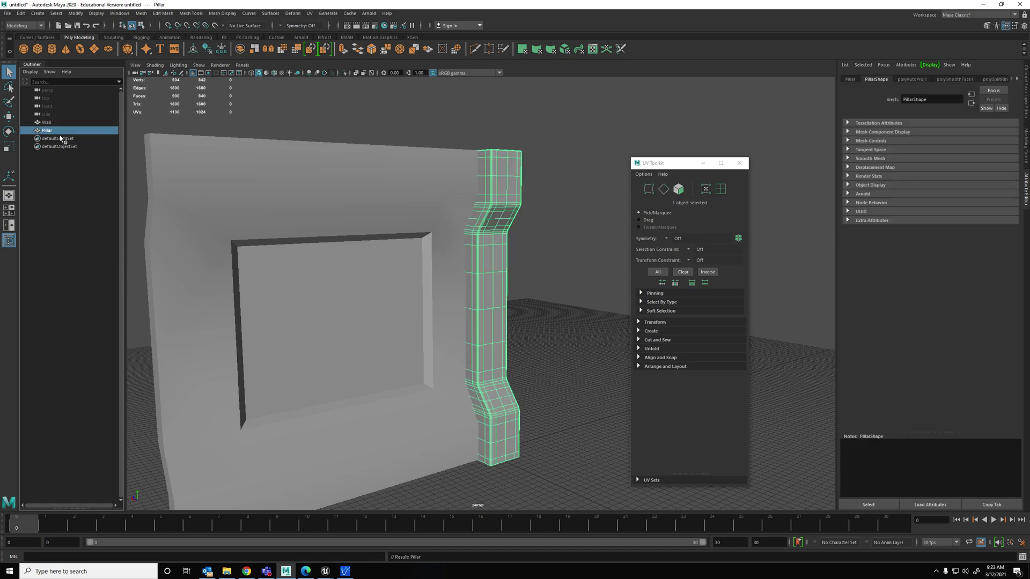
key(h)
click(54, 124)
key(h)
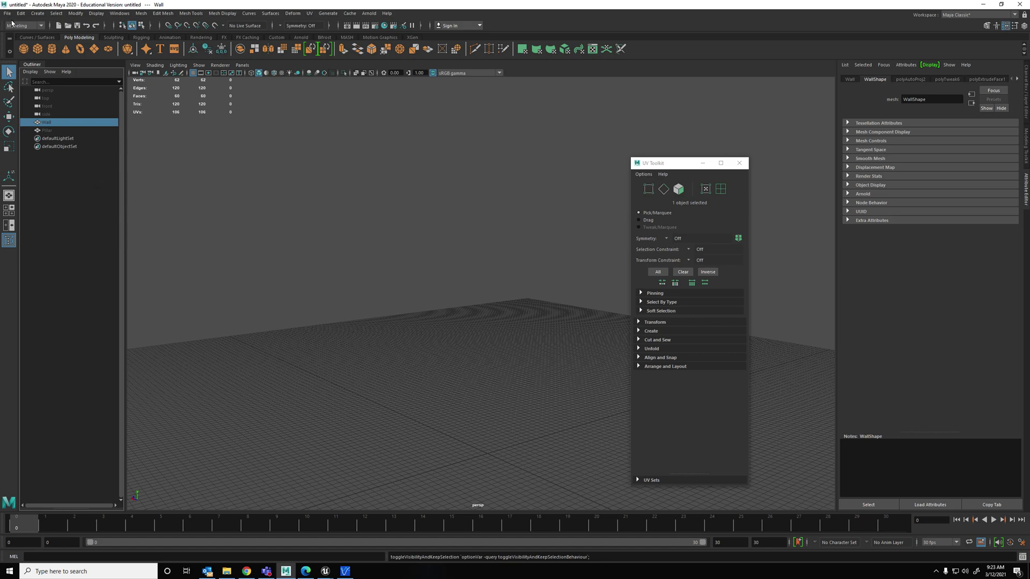
Import Floor_400x400.FBX from the Desktop into the Maya scene
click(8, 13)
click(32, 101)
scroll(190, 174, down, 5)
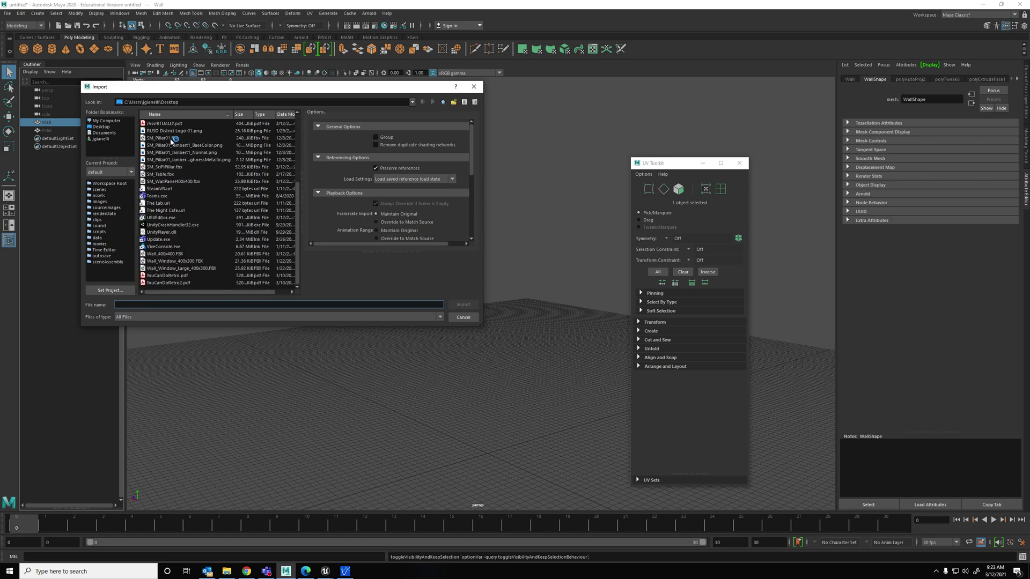
scroll(178, 214, up, 2)
scroll(179, 214, up, 3)
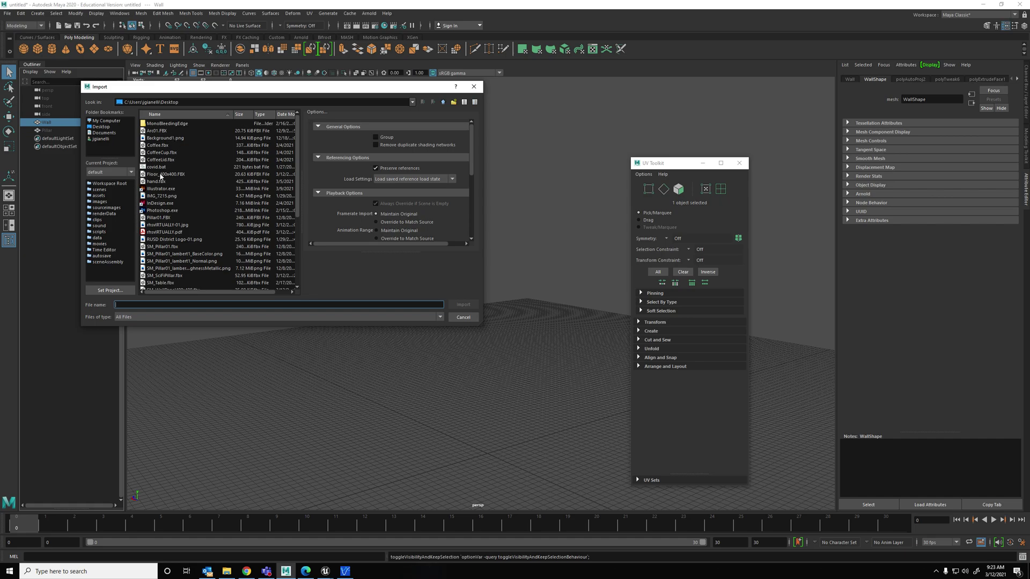
double_click(160, 175)
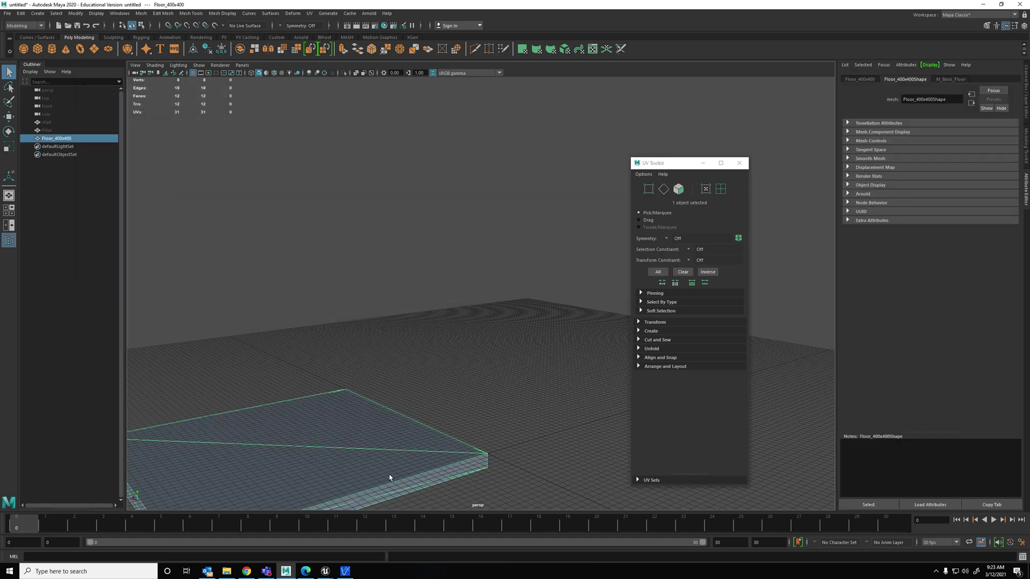
right_drag(423, 369, 356, 343)
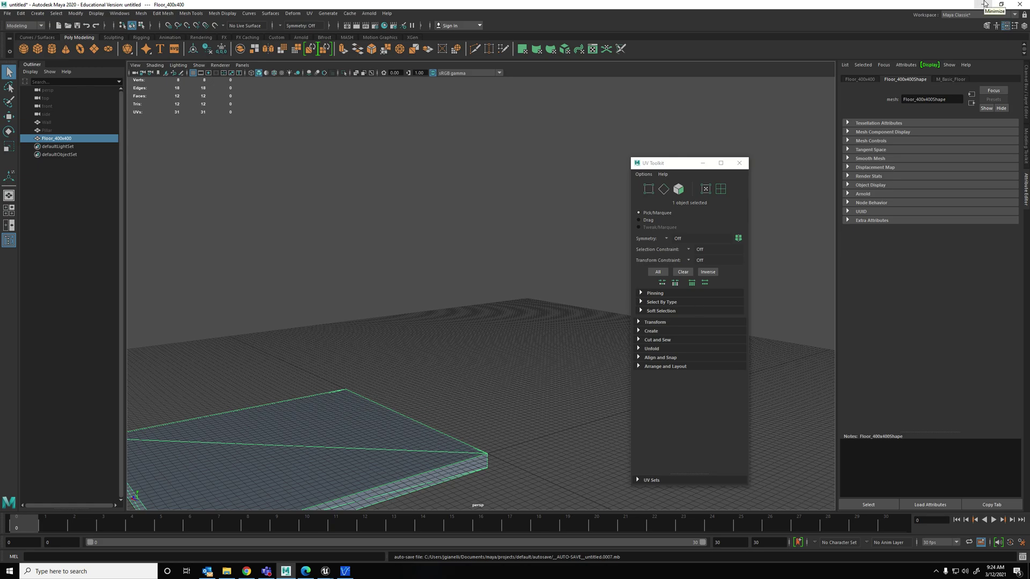
Switch back to Unreal Engine and examine the hallway with its built lighting
click(985, 4)
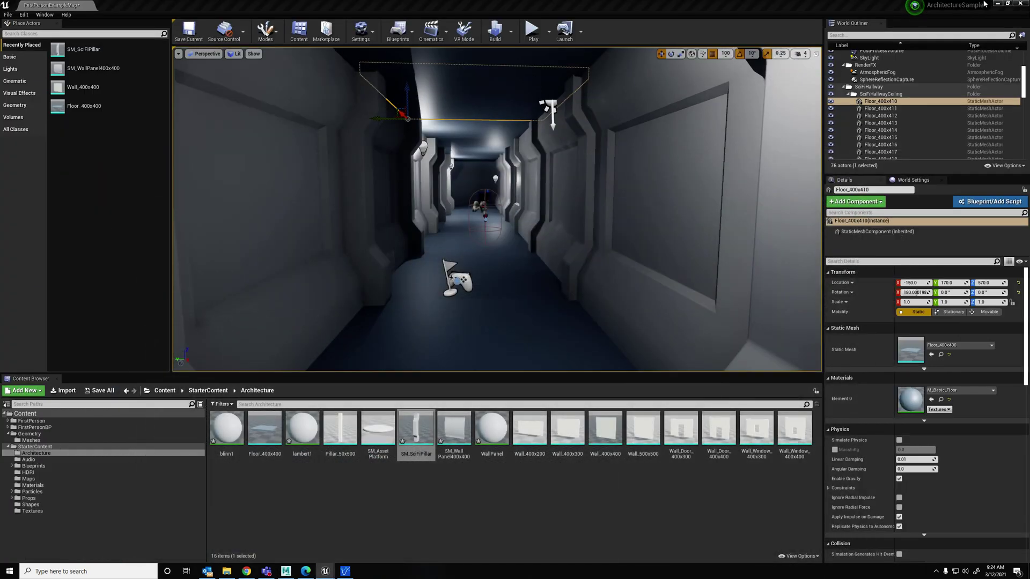
right_drag(560, 277, 333, 273)
key(w)
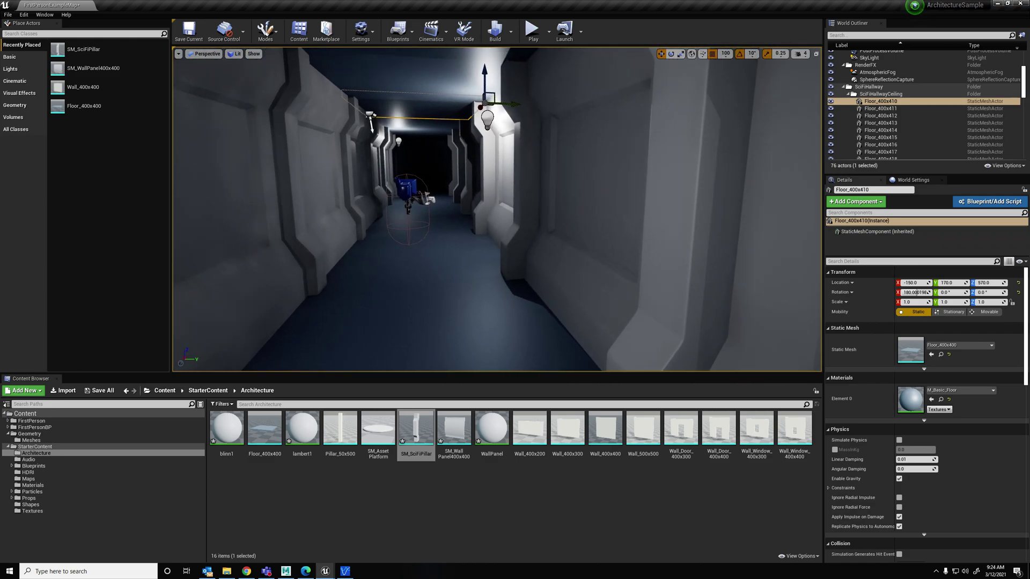
Select the wall panel Wall_400x402 and assign FirstPersonProjectileMaterial to its material Element 0
click(589, 254)
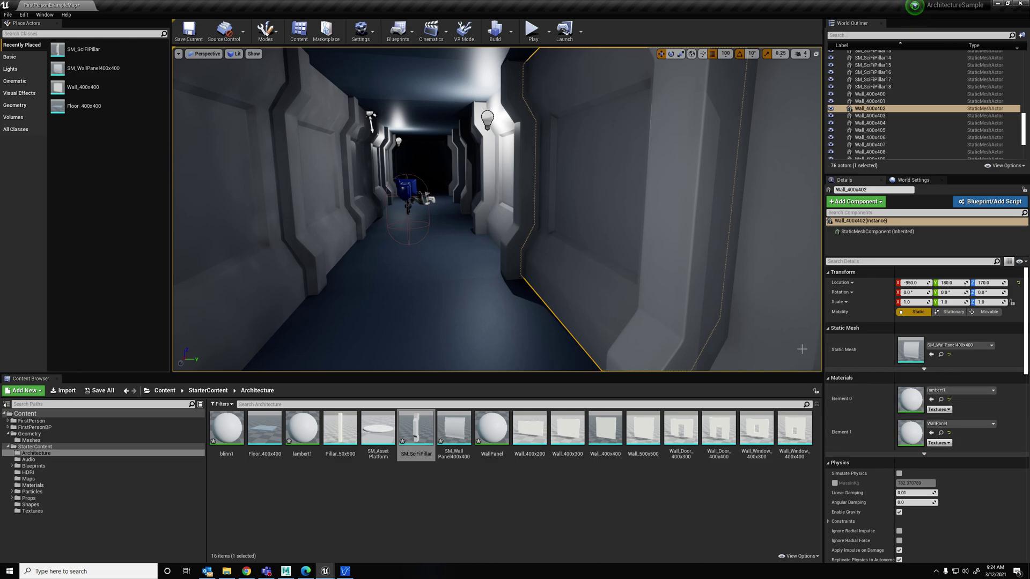
click(974, 392)
scroll(971, 362, down, 7)
scroll(973, 336, down, 5)
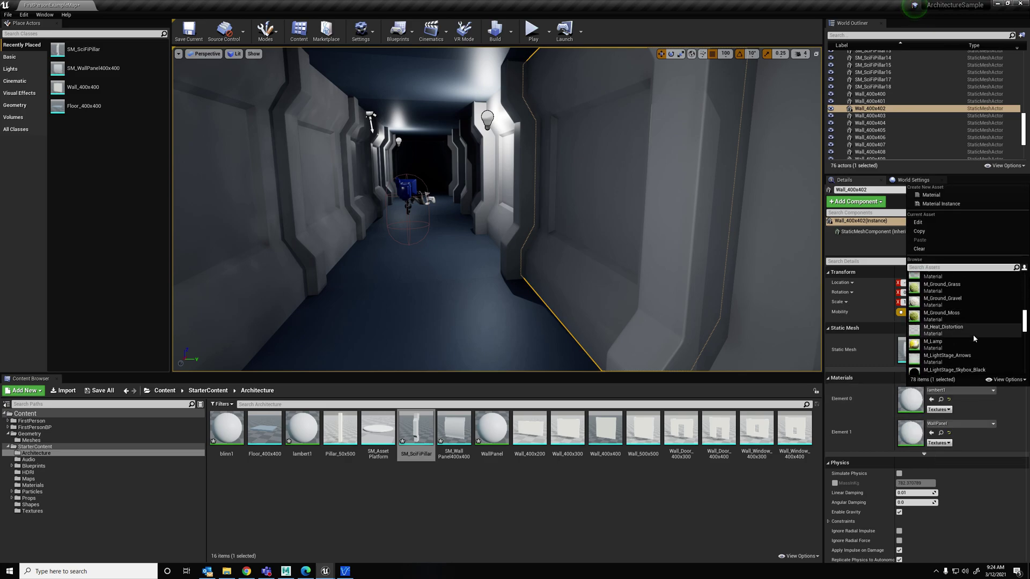
click(323, 574)
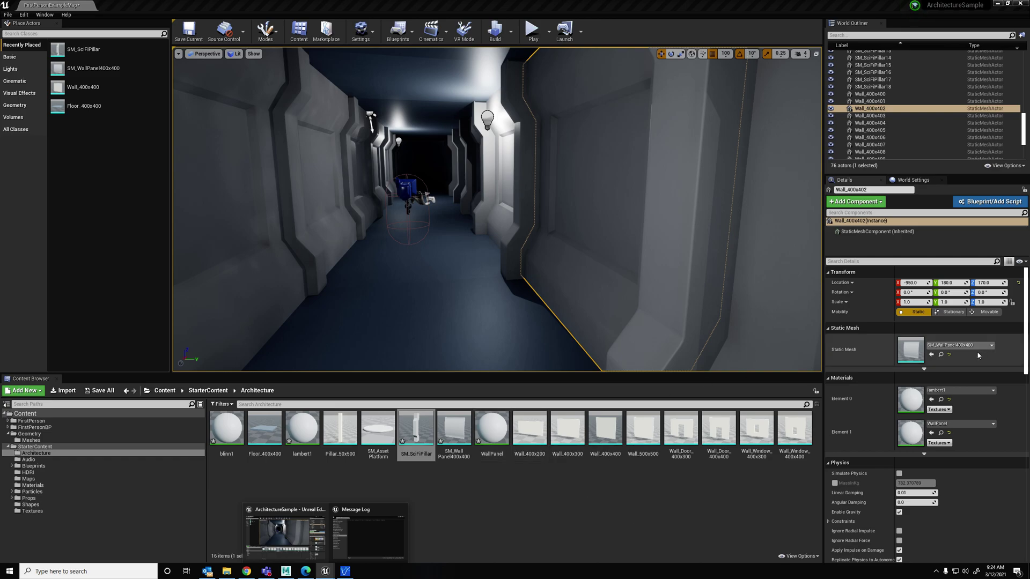
click(956, 390)
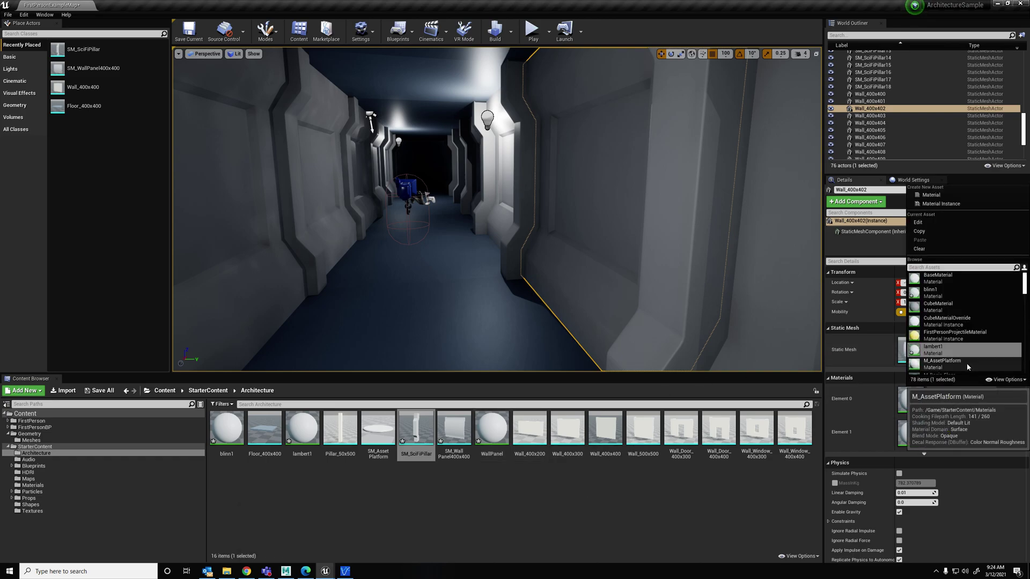
scroll(972, 303, down, 2)
scroll(972, 303, down, 3)
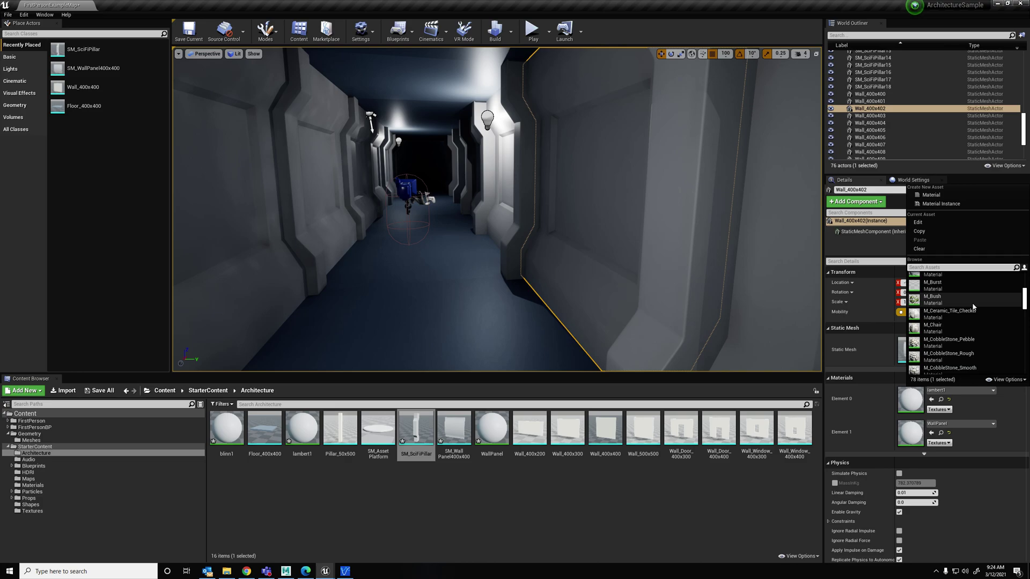
click(603, 198)
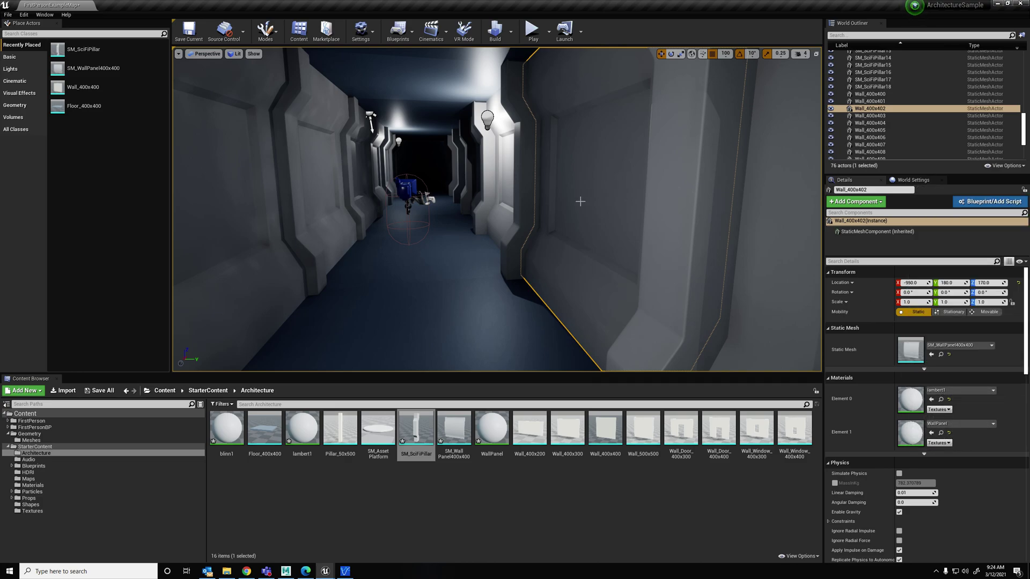
click(943, 390)
click(960, 336)
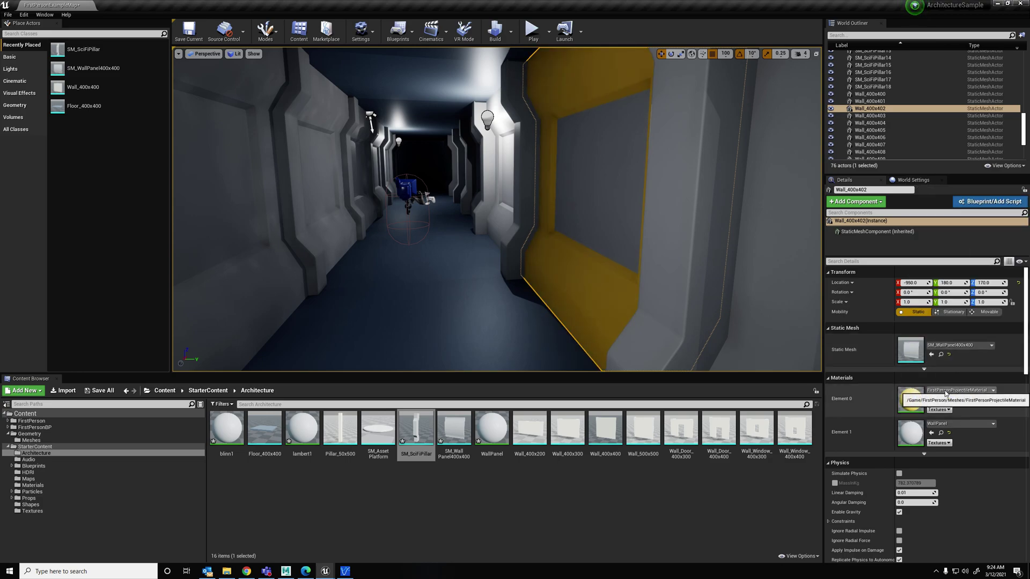
Try M_Tech_Checker_Dot as material Element 1 of Wall_400x402 and look at its inset up close
click(961, 423)
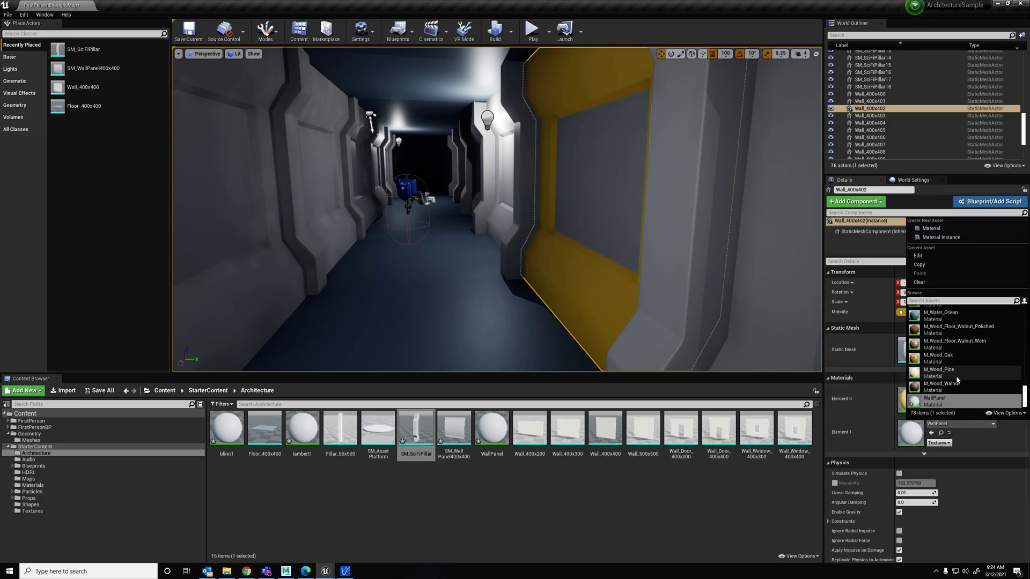
scroll(957, 381, up, 4)
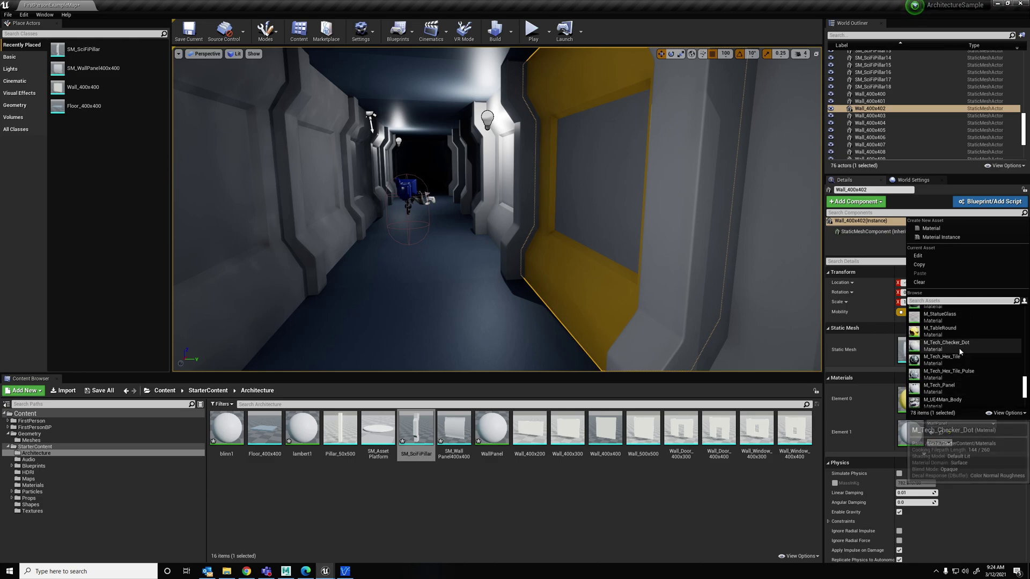
click(960, 346)
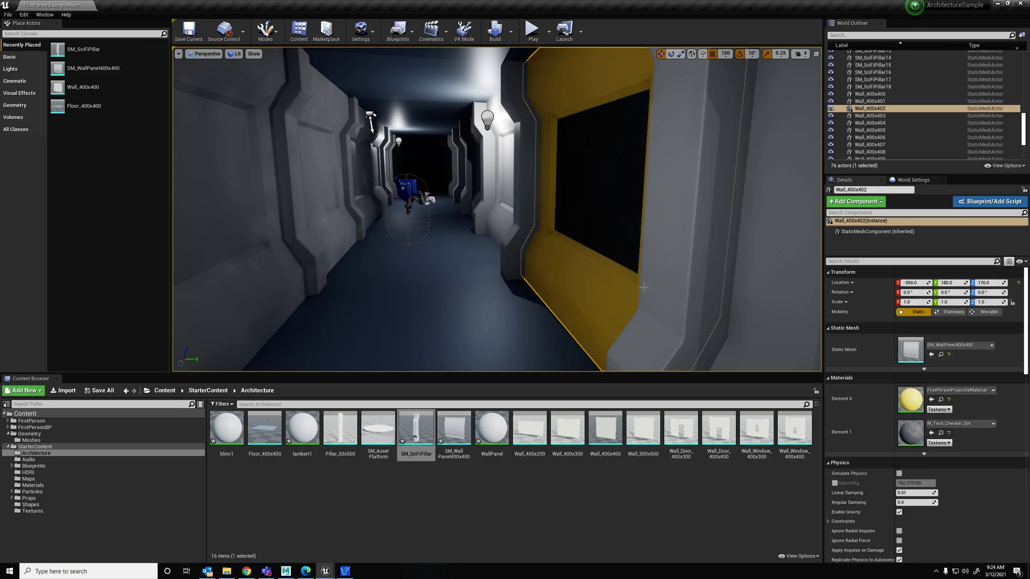
key(w)
right_drag(639, 278, 799, 186)
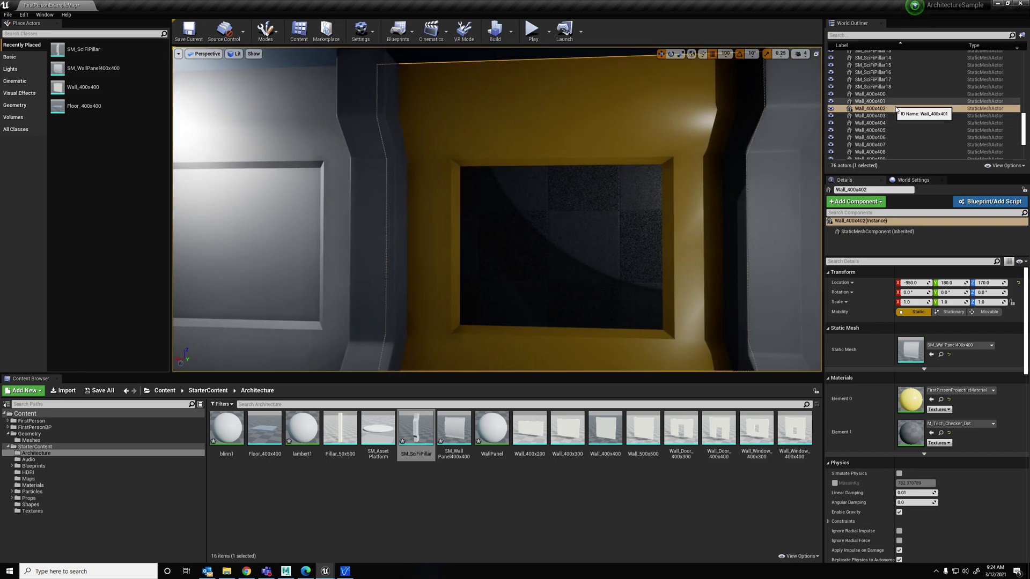
Try the translucent M_StatueGlass material on Element 1 of Wall_400x402
click(963, 424)
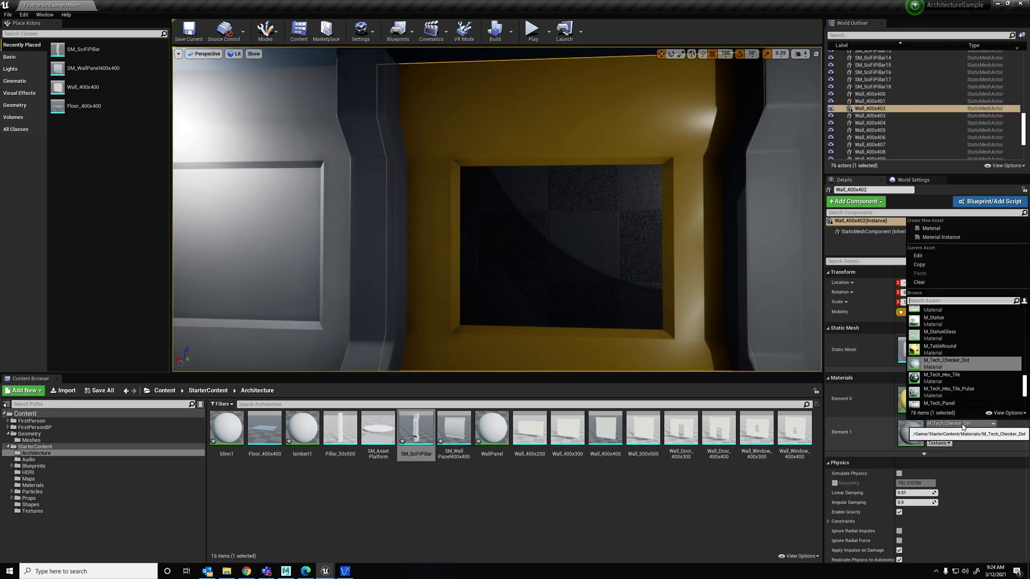
scroll(974, 346, up, 3)
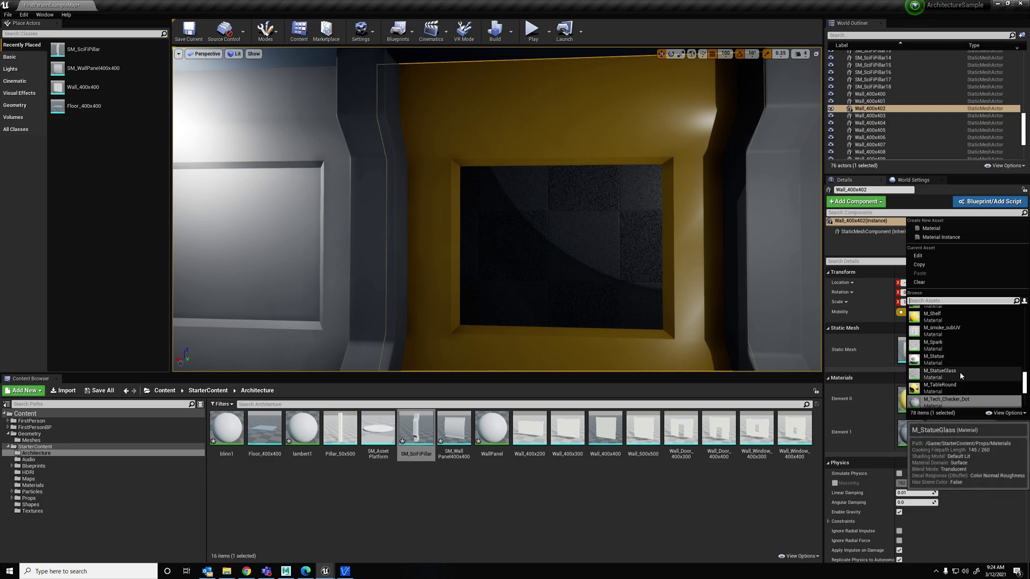
scroll(961, 371, down, 4)
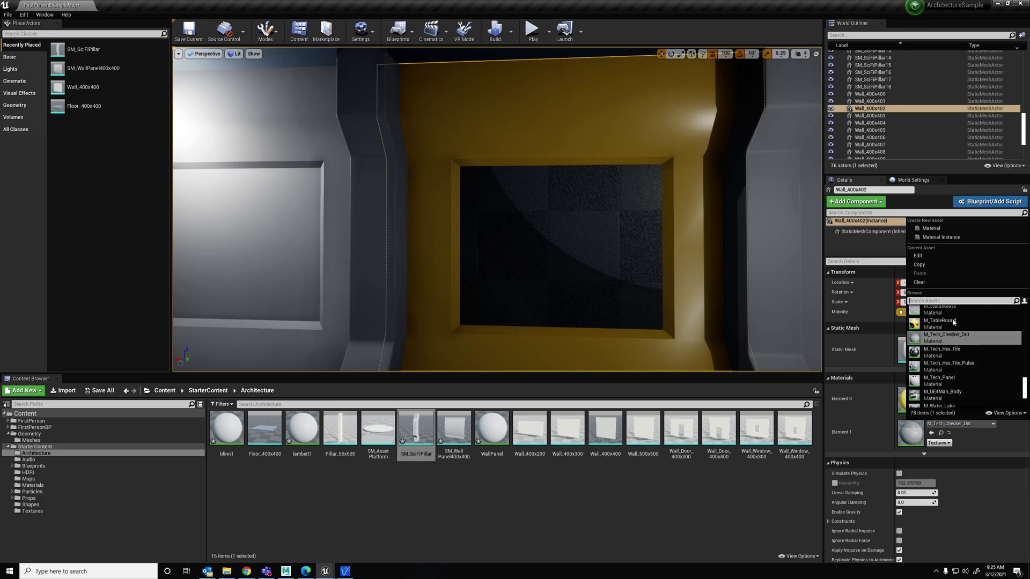
click(953, 312)
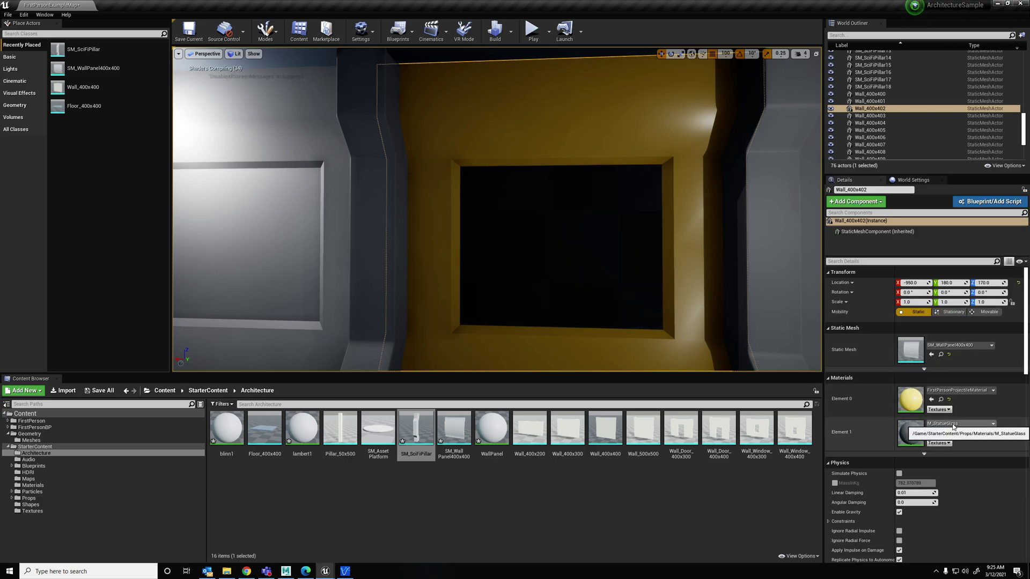
Browse alternative materials for Element 1 and examine the panel's glass inset from an angle
click(953, 424)
scroll(960, 373, down, 5)
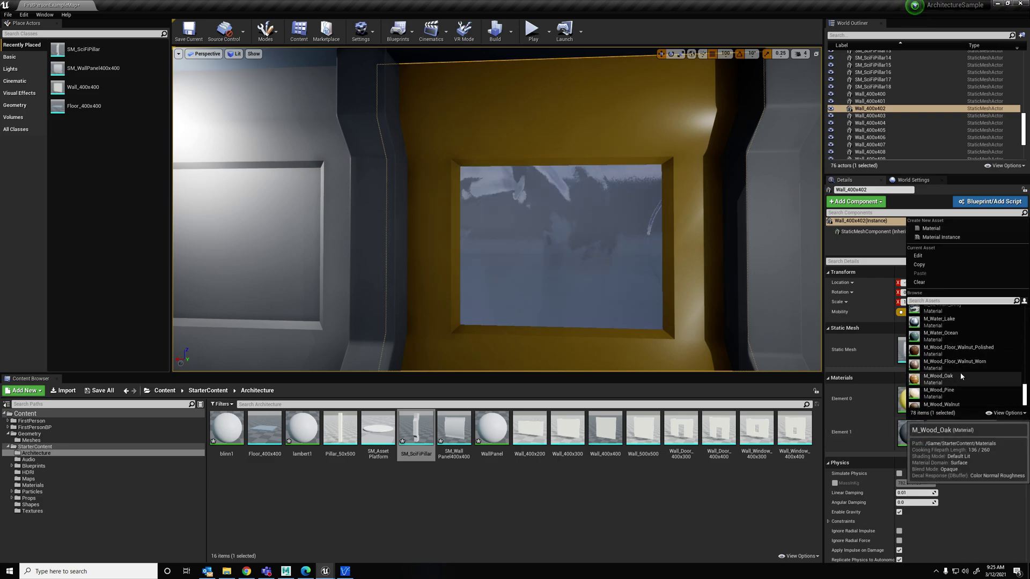
alt+drag(644, 258, 740, 254)
scroll(934, 342, down, 3)
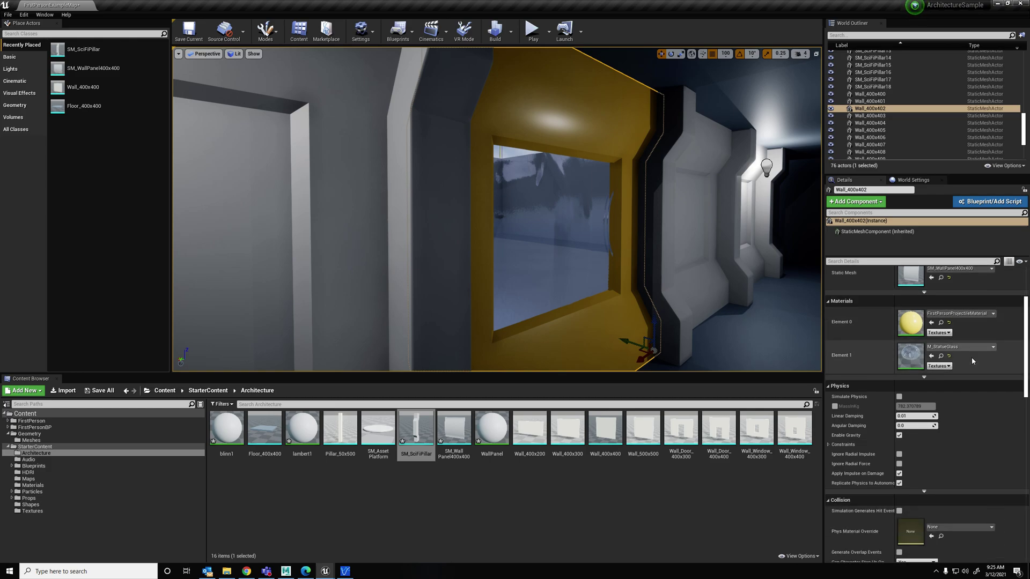
click(964, 362)
scroll(962, 330, down, 2)
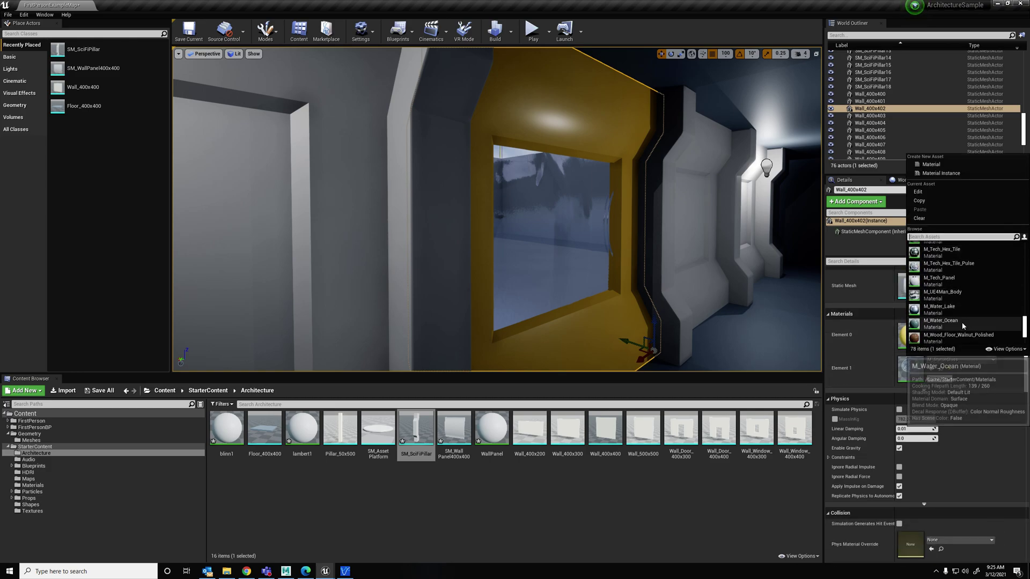
scroll(964, 304, up, 5)
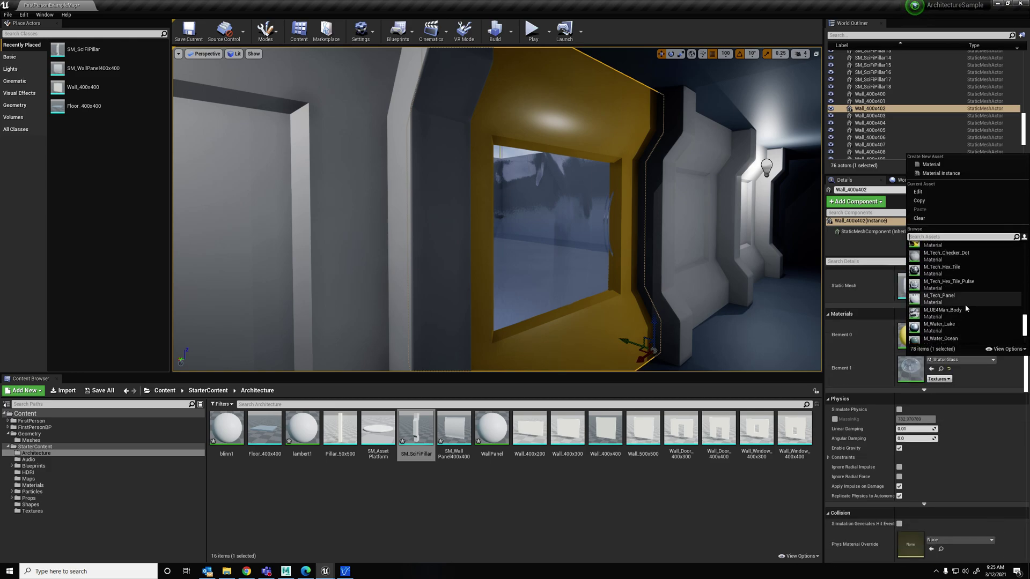
scroll(965, 308, up, 3)
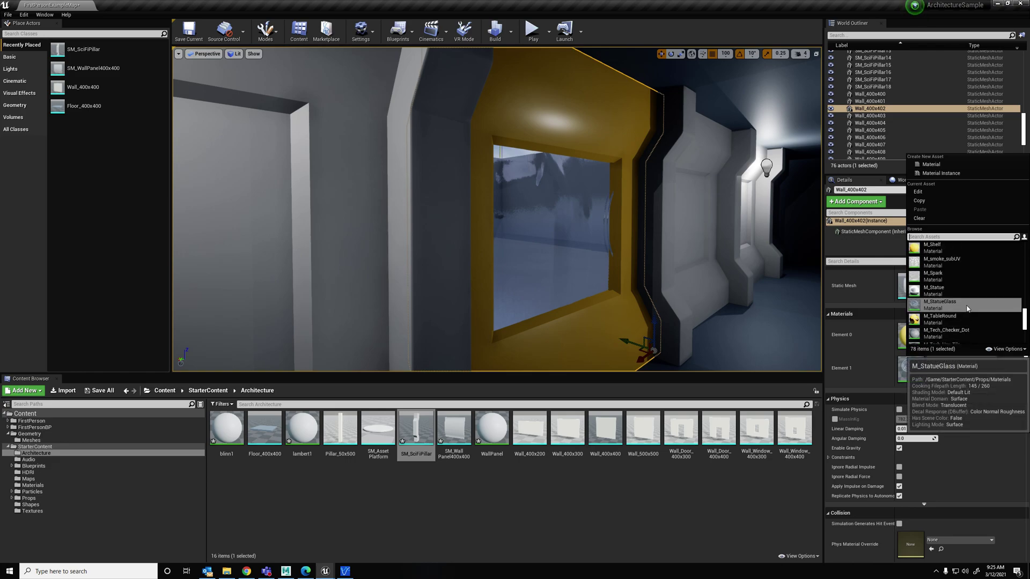
scroll(973, 303, up, 2)
right_drag(642, 254, 816, 283)
key(d)
key(w)
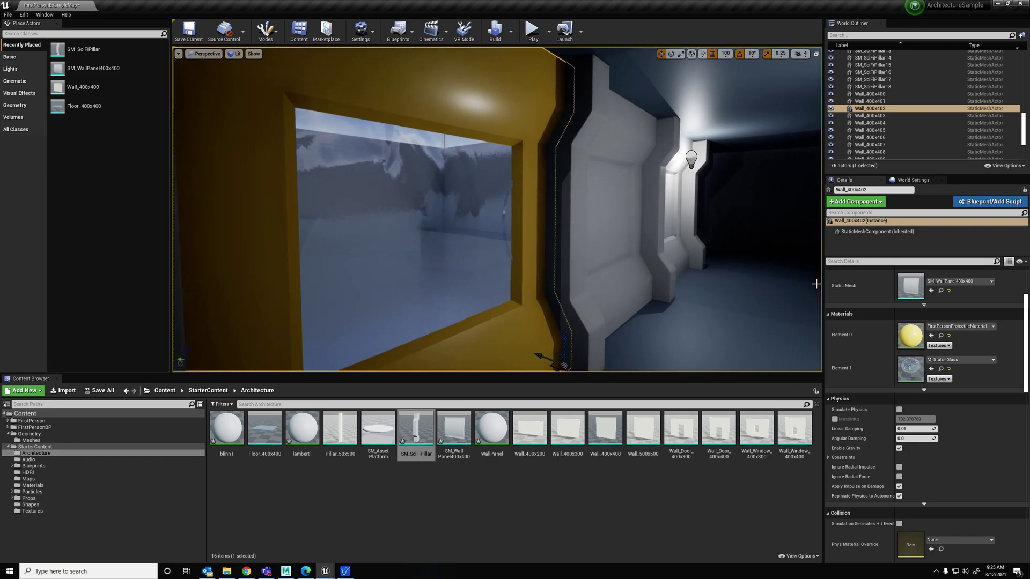
Try M_Metal_Burnished_Steel as material Element 1 of Wall_400x402
click(961, 360)
scroll(982, 298, up, 5)
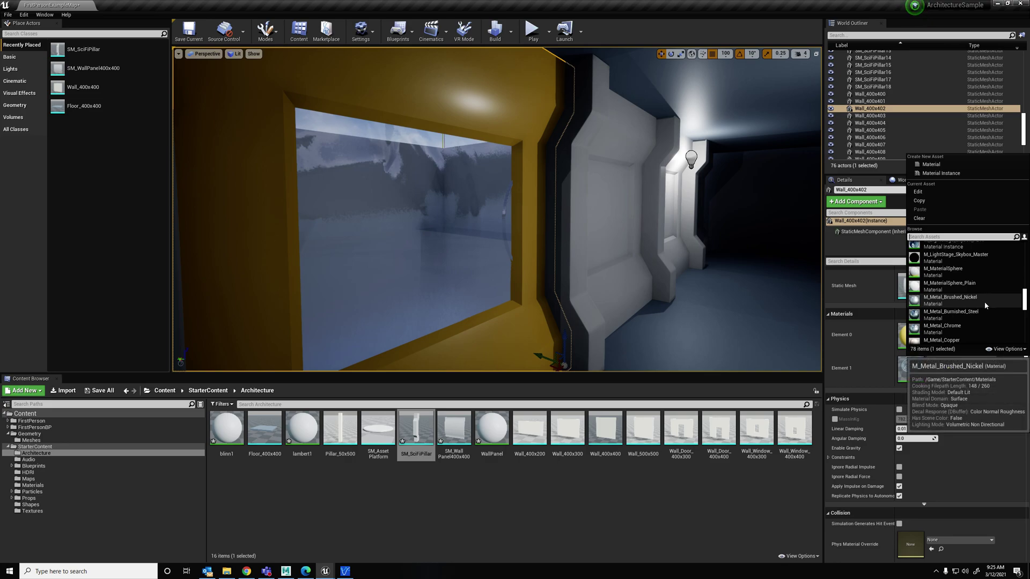
click(977, 313)
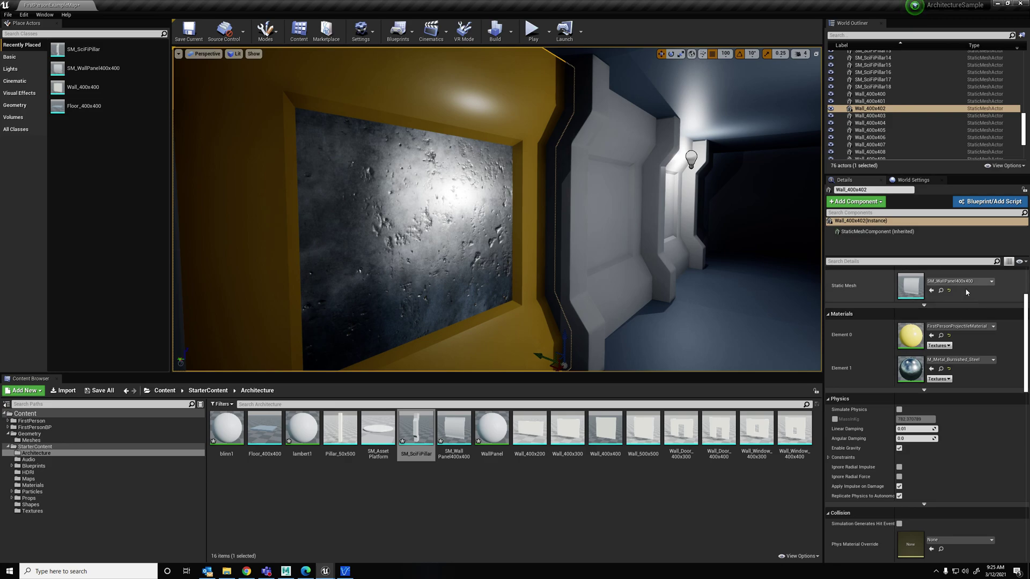
Assign M_Metal_Brushed_Nickel to material Element 1 of Wall_400x402 and check the inset in the hallway
click(960, 360)
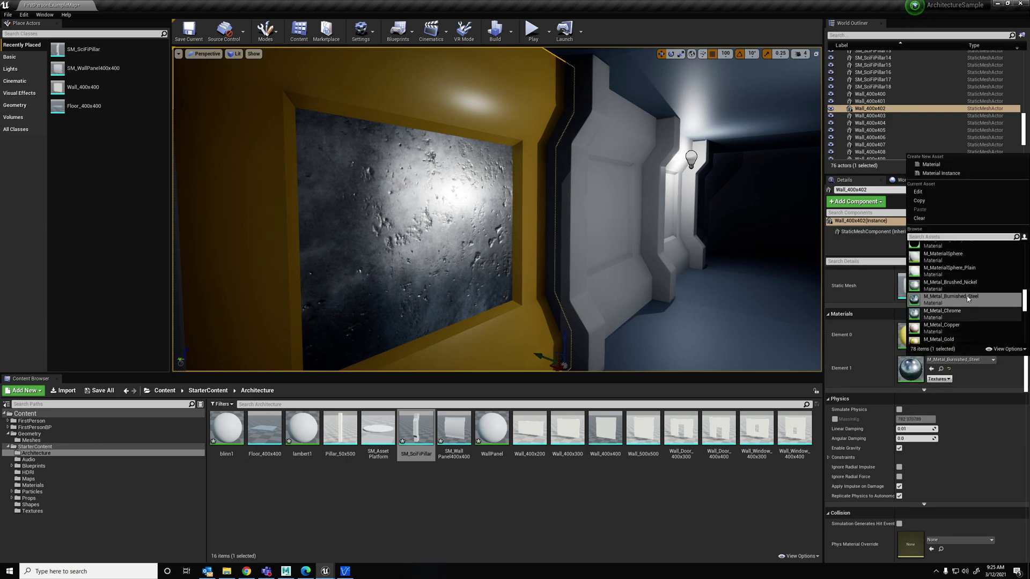
click(950, 285)
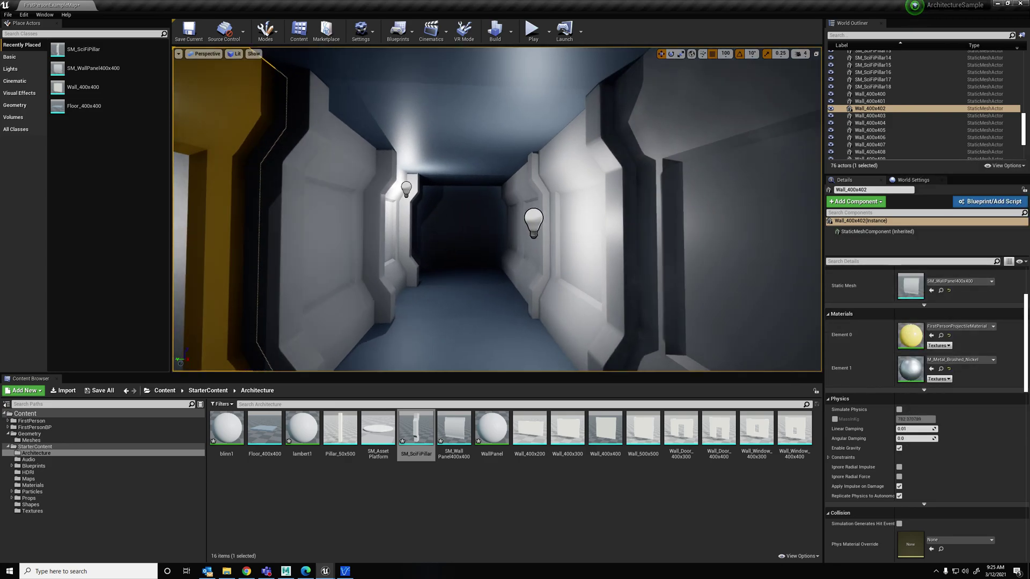
right_drag(499, 210, 433, 215)
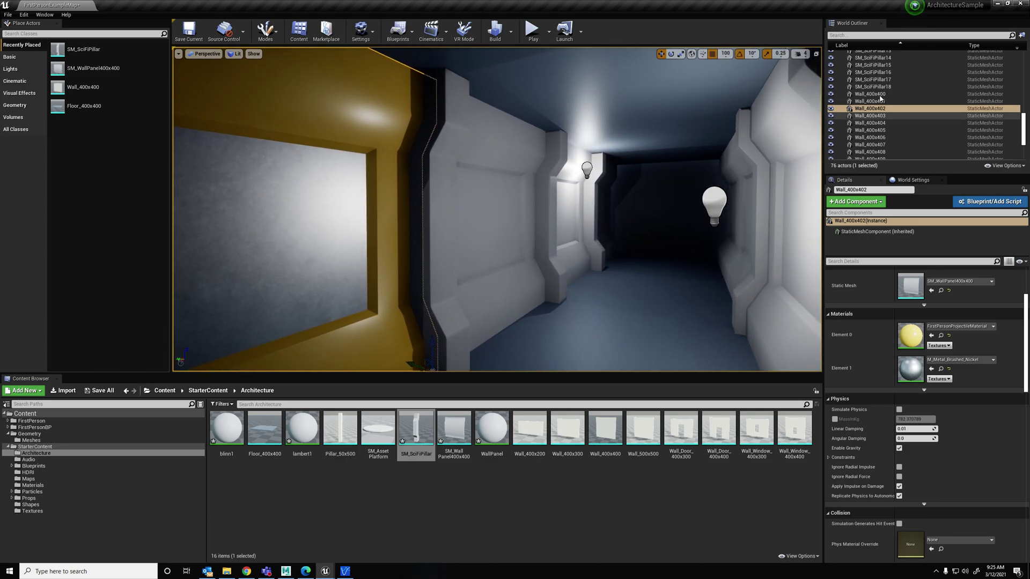
Select the wall panels from Wall_400x400 through Wall_400x419, leaving out the yellow panel
click(874, 95)
scroll(883, 123, down, 4)
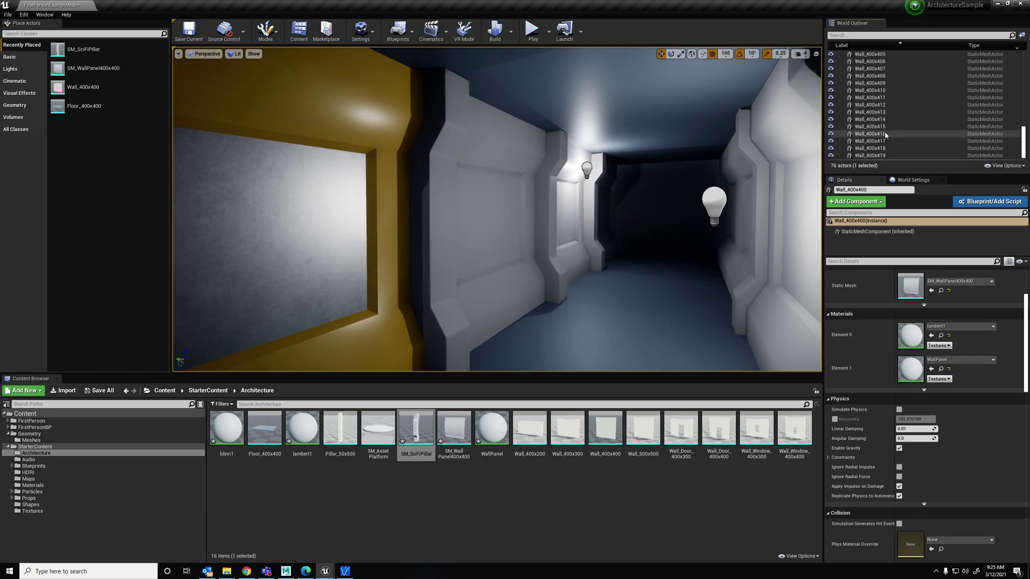
shift+click(880, 155)
right_drag(696, 287, 719, 289)
scroll(947, 344, down, 3)
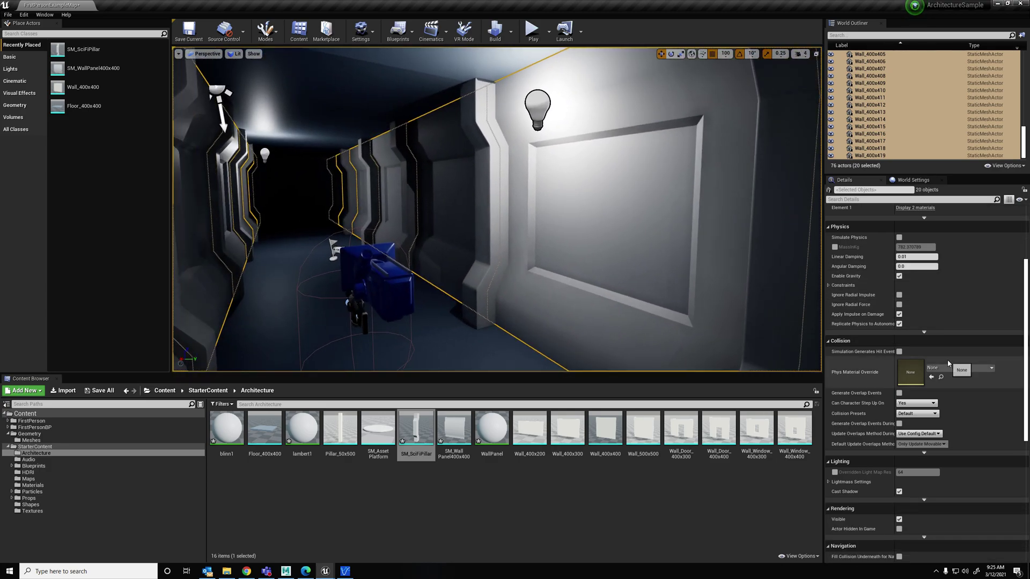
scroll(910, 350, up, 5)
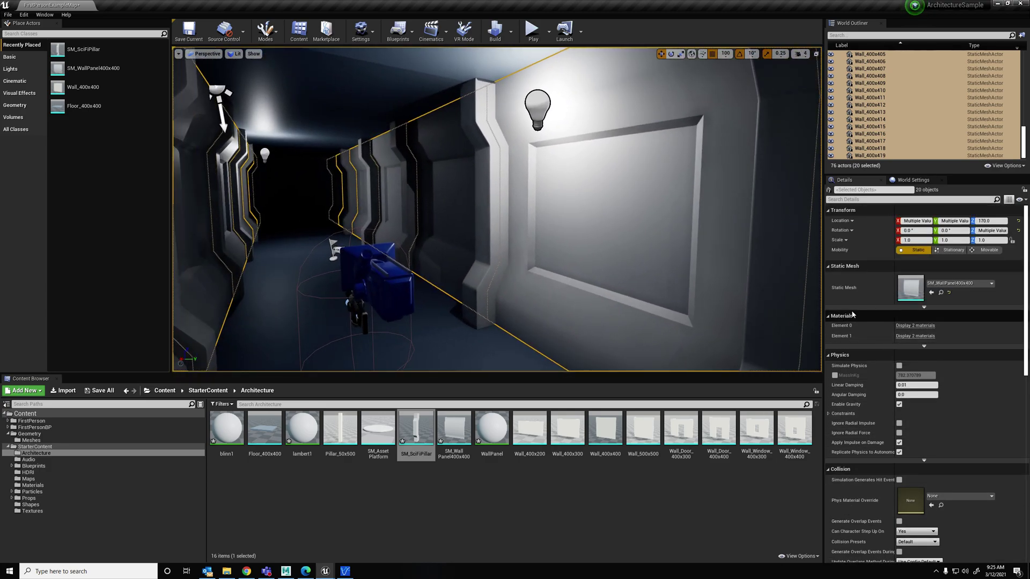
click(924, 308)
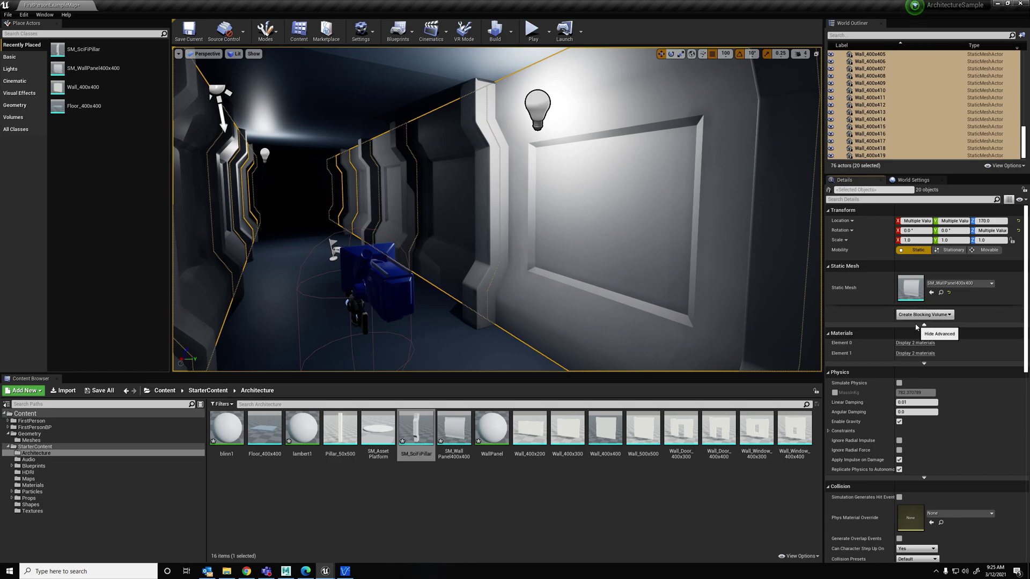
right_drag(644, 215, 637, 247)
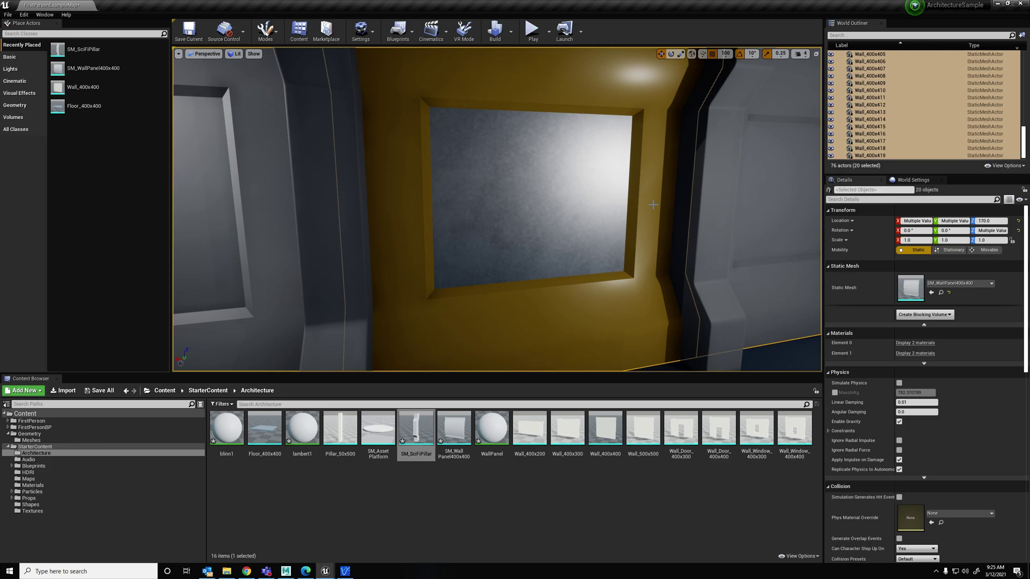
ctrl+click(670, 200)
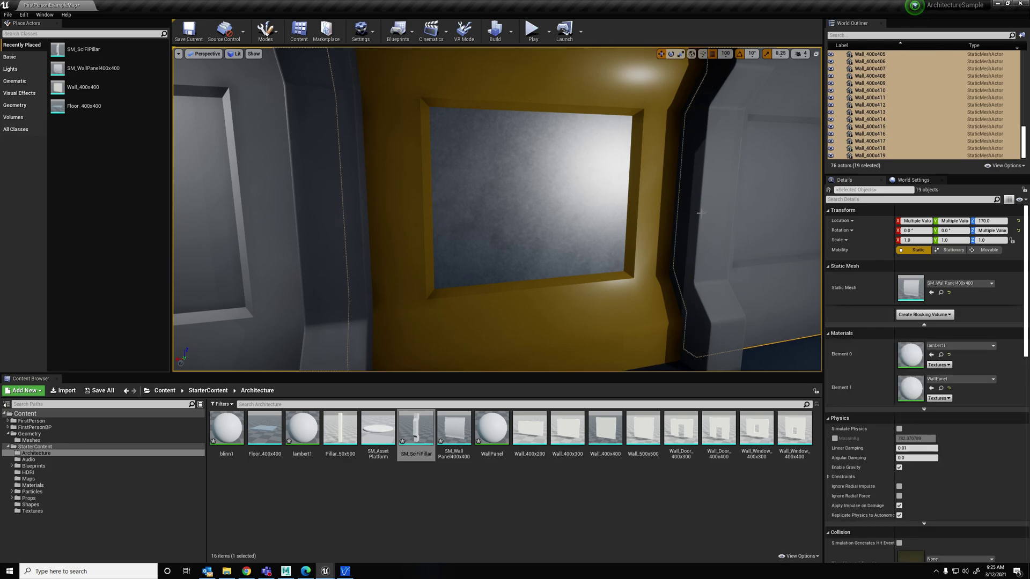
Assign M_Metal_Steel to material Element 0 of all the selected wall panels
click(960, 346)
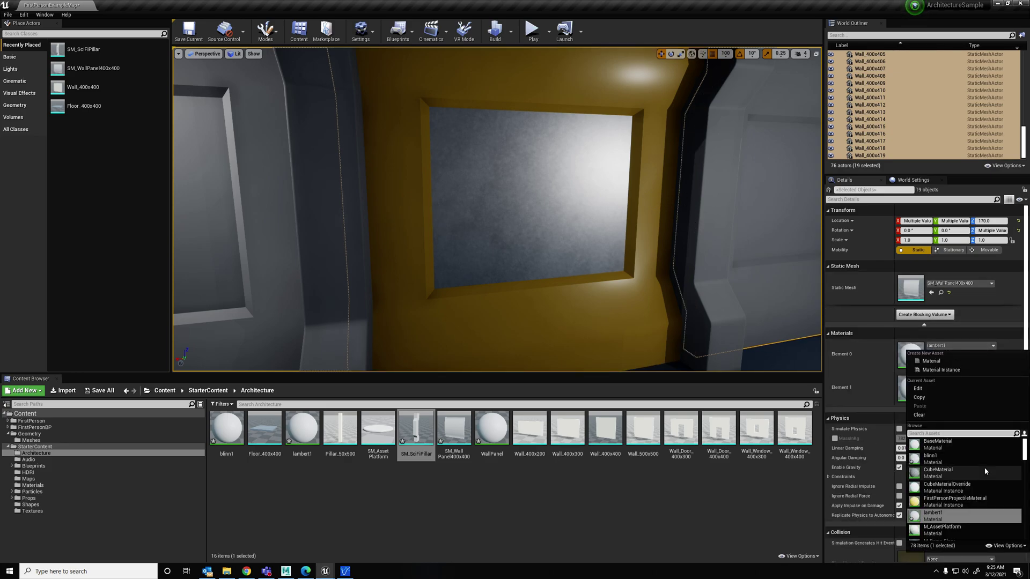
scroll(984, 480, down, 5)
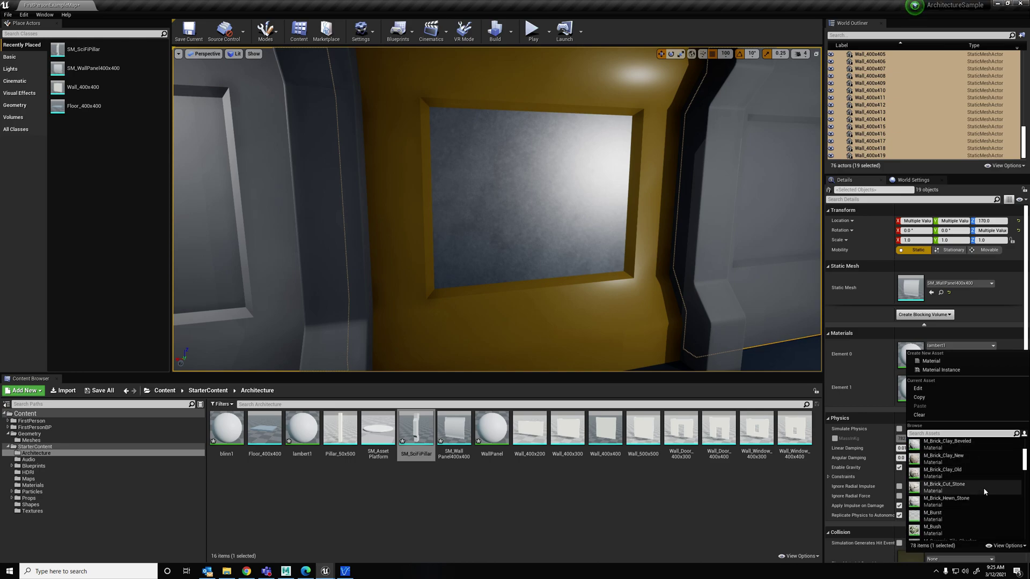
scroll(985, 494, down, 5)
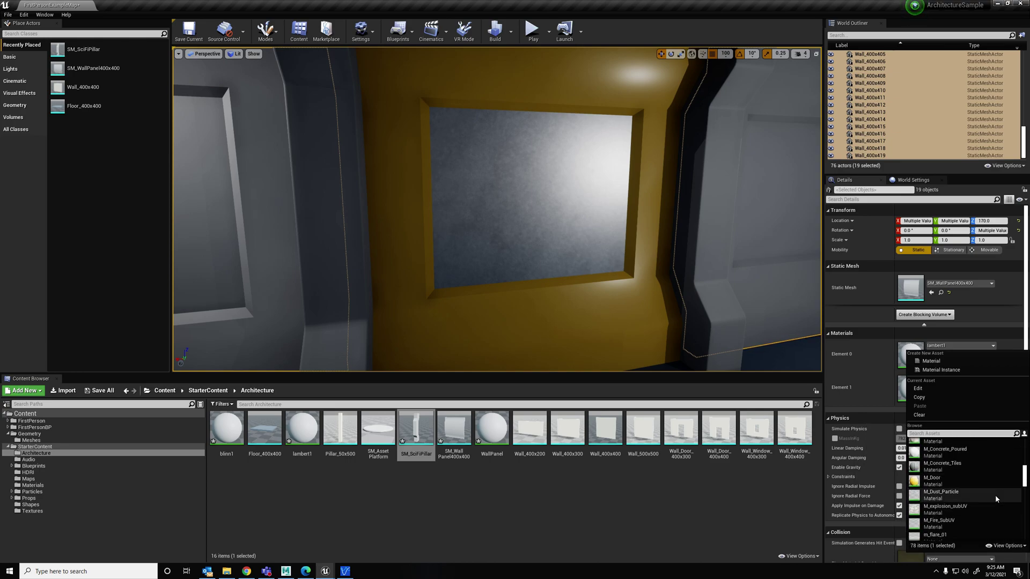
scroll(995, 494, down, 5)
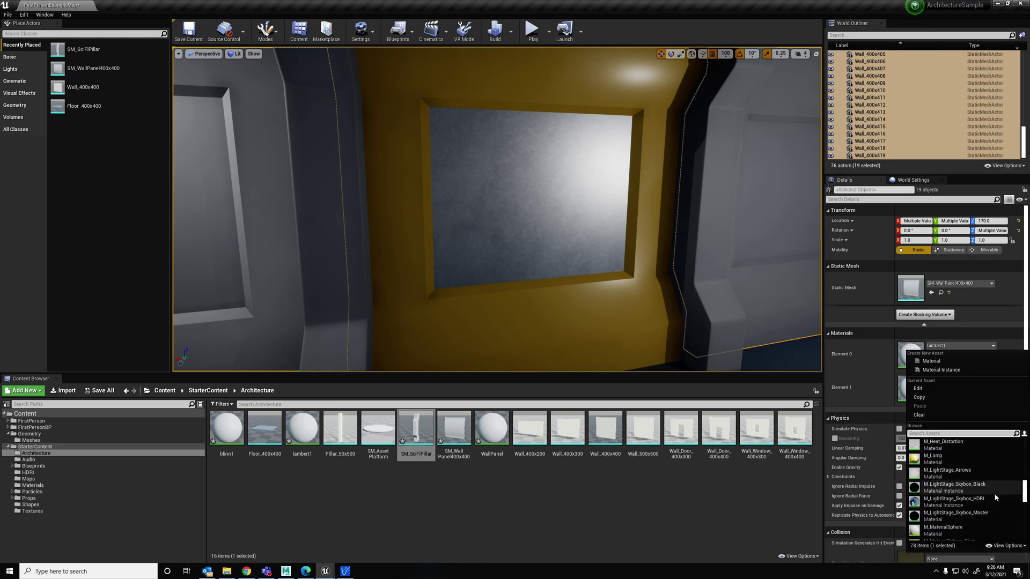
scroll(993, 491, down, 3)
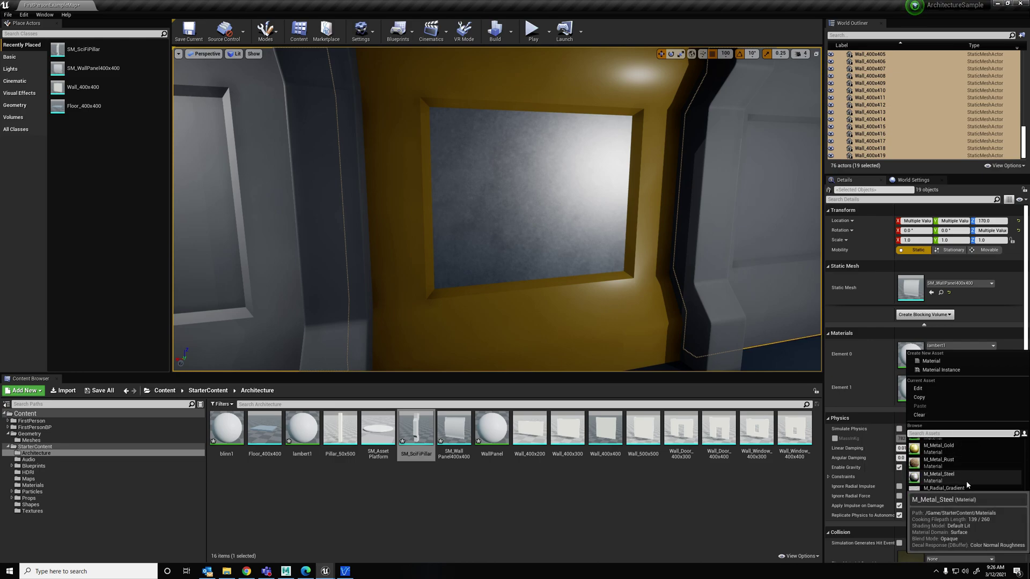
click(966, 479)
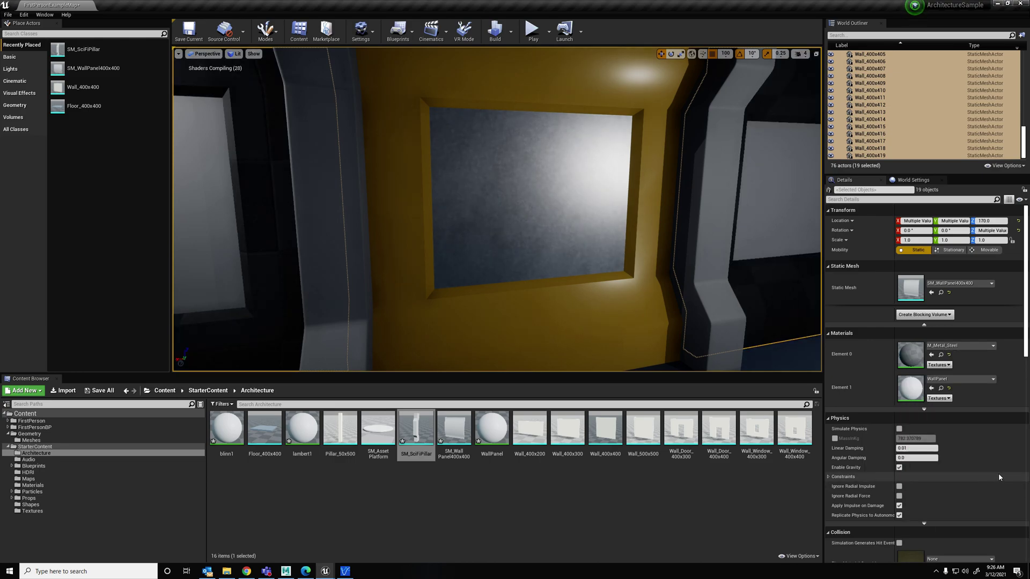
Search the materials for "stee" and assign M_Metal_Steel to Element 1 of the selected wall panels
click(965, 379)
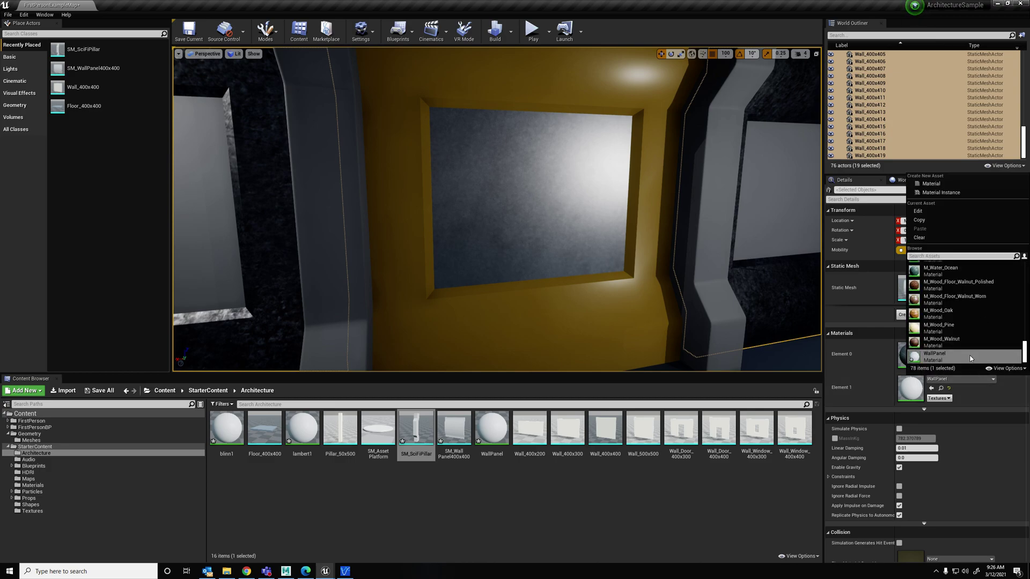
click(932, 257)
text(stee)
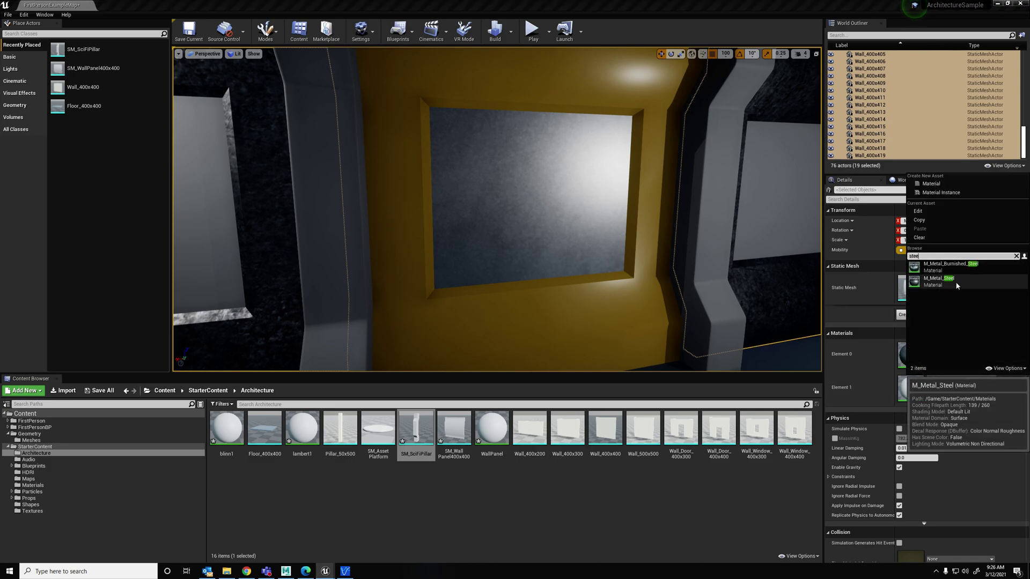
click(939, 280)
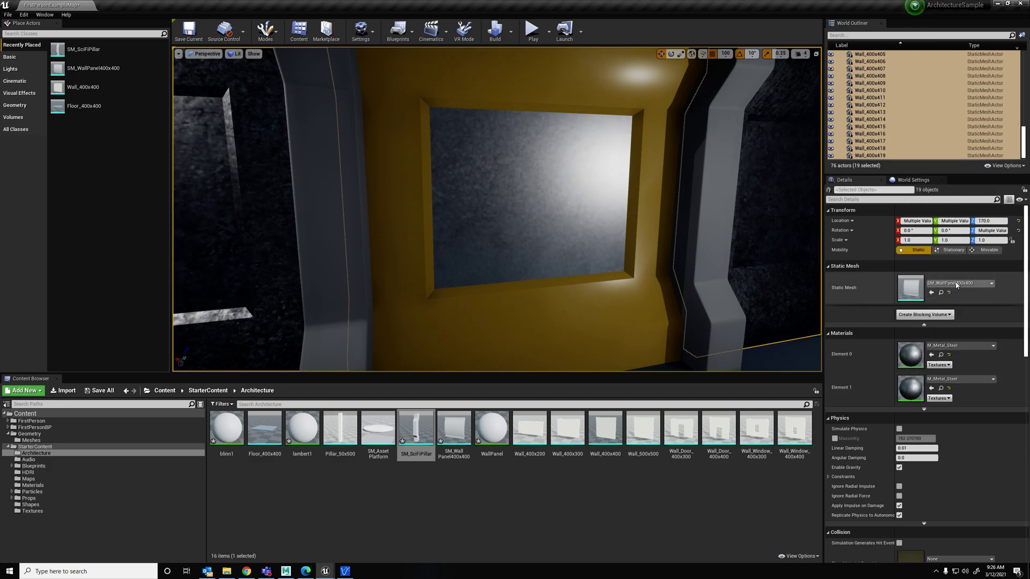
Assign FirstPersonProjectileMaterial to material Element 0 of the selected wall panels and view the result along the hallway
click(958, 346)
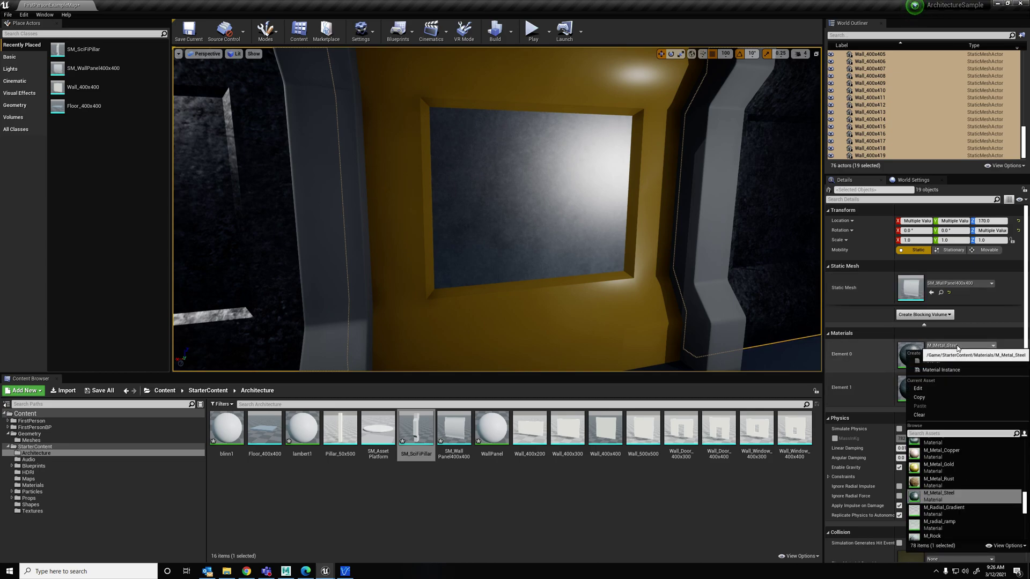
scroll(961, 465, up, 5)
scroll(973, 471, up, 6)
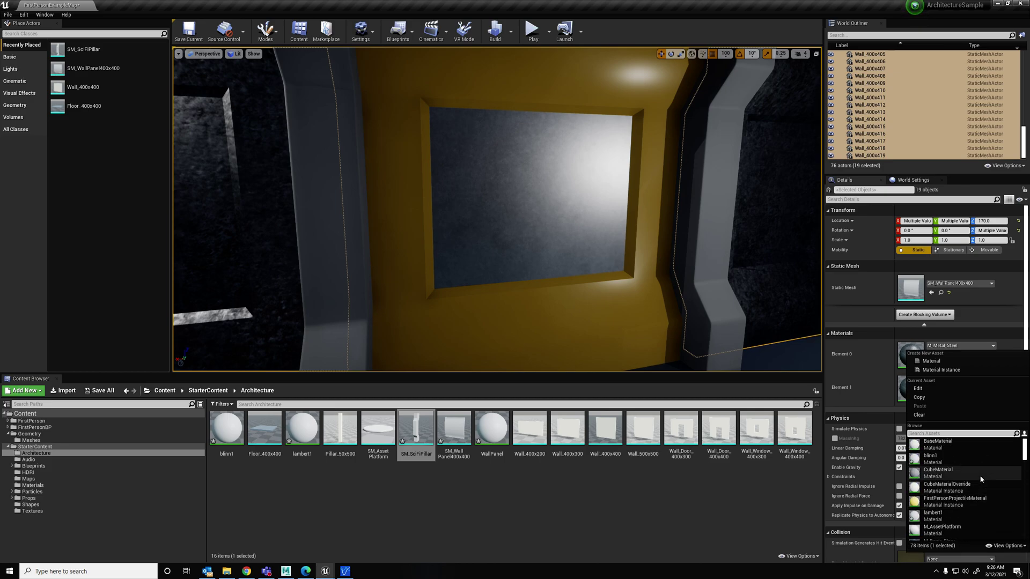
click(950, 501)
right_drag(682, 263, 437, 264)
click(683, 265)
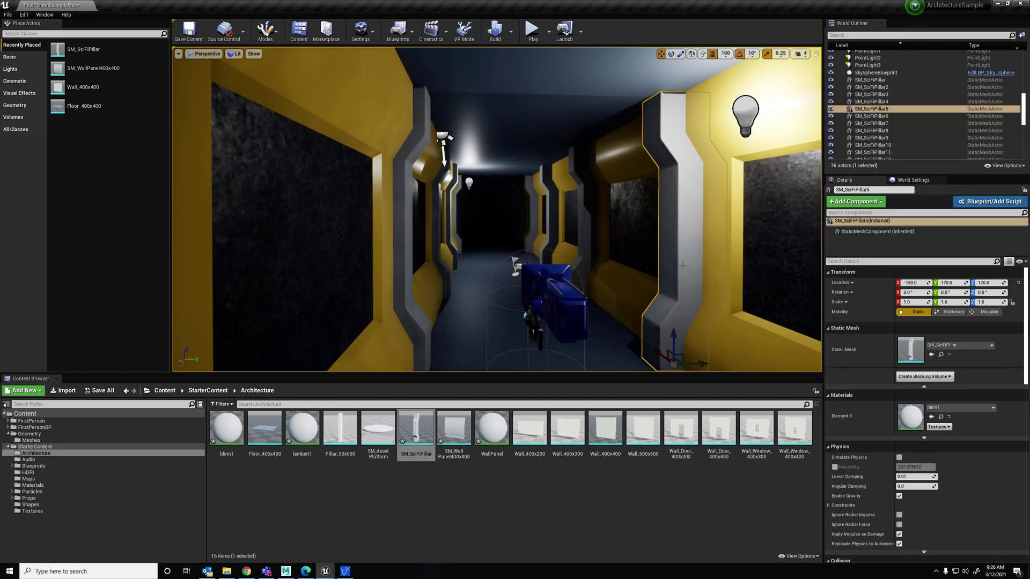
Select all the wall panels from Wall_400x400 through Wall_400x419
right_drag(770, 369, 1014, 389)
right_drag(497, 209, 858, 212)
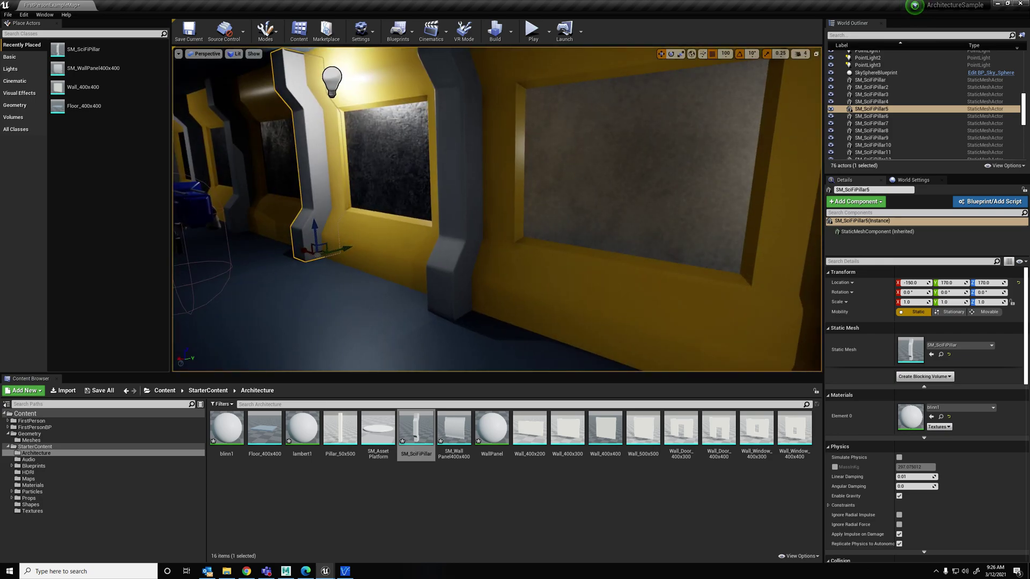
click(645, 212)
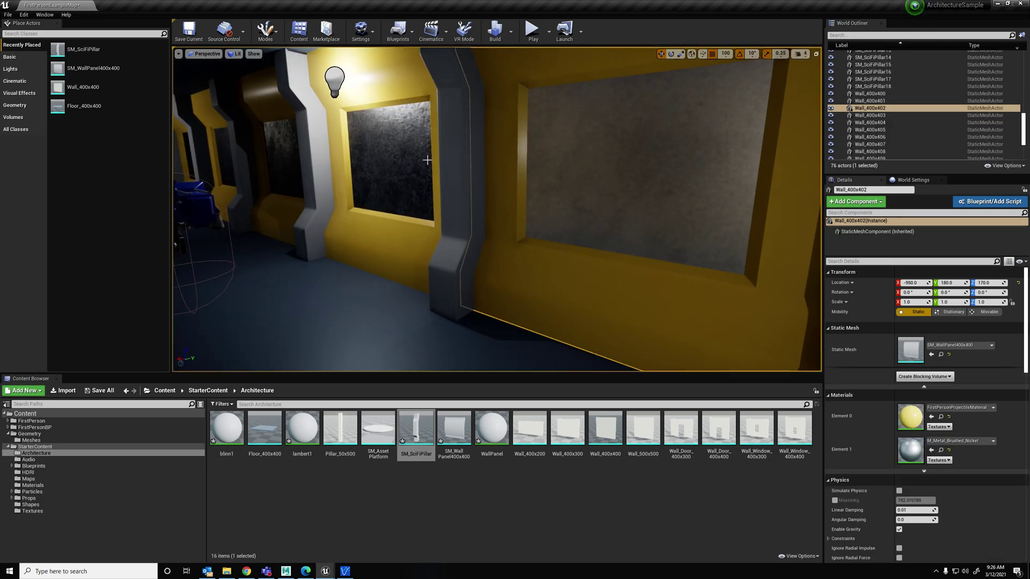
click(880, 94)
scroll(893, 129, down, 2)
scroll(893, 128, down, 3)
shift+click(889, 155)
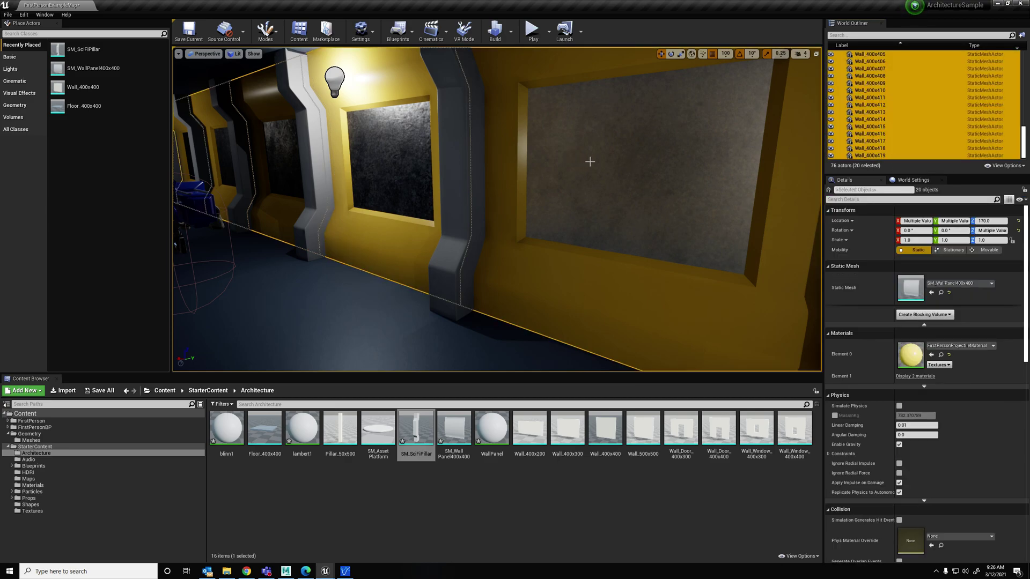
Search the materials for "nickel" and assign M_Metal_Brushed_Nickel to Element 1 of the selected wall panels
click(915, 376)
click(971, 380)
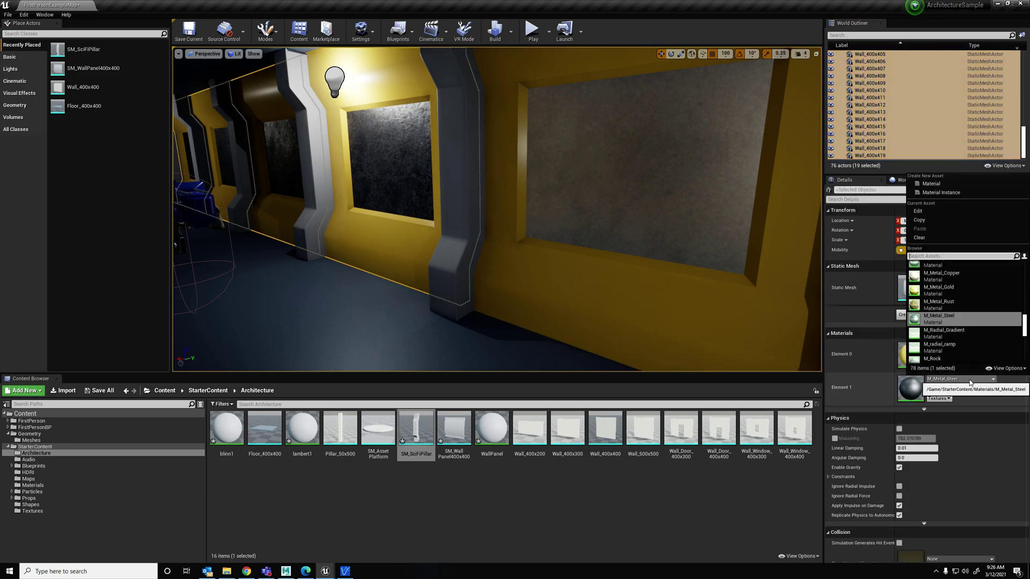
text(nicke)
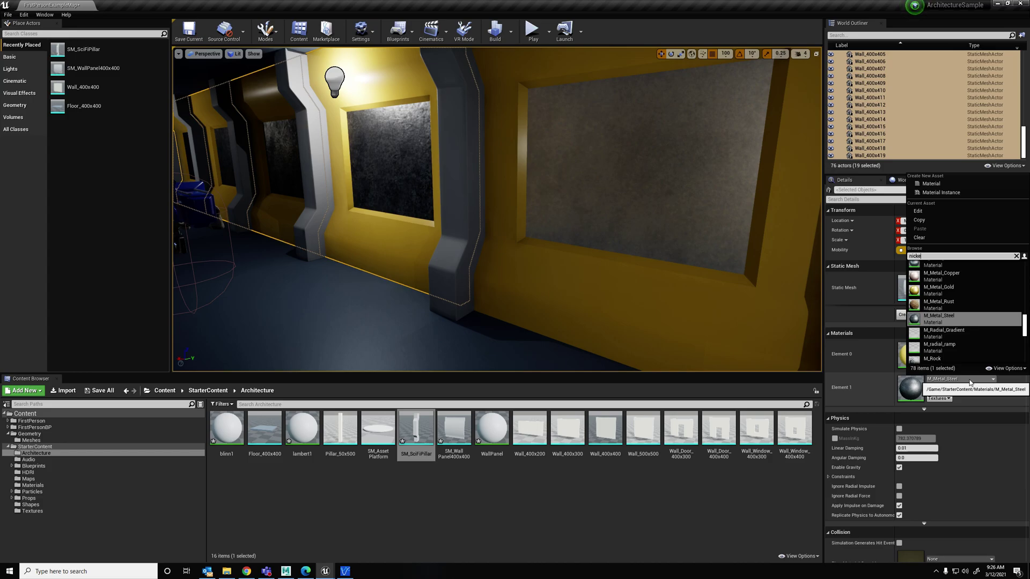
text(l)
click(942, 271)
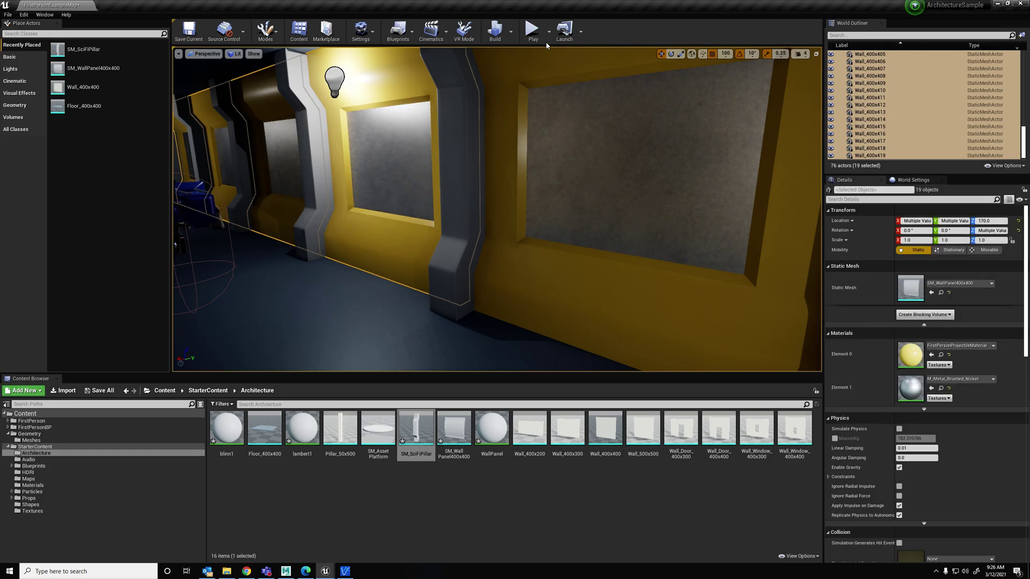
Play the level, walk down the hallway to check the yellow and nickel walls, and stop playing
click(529, 32)
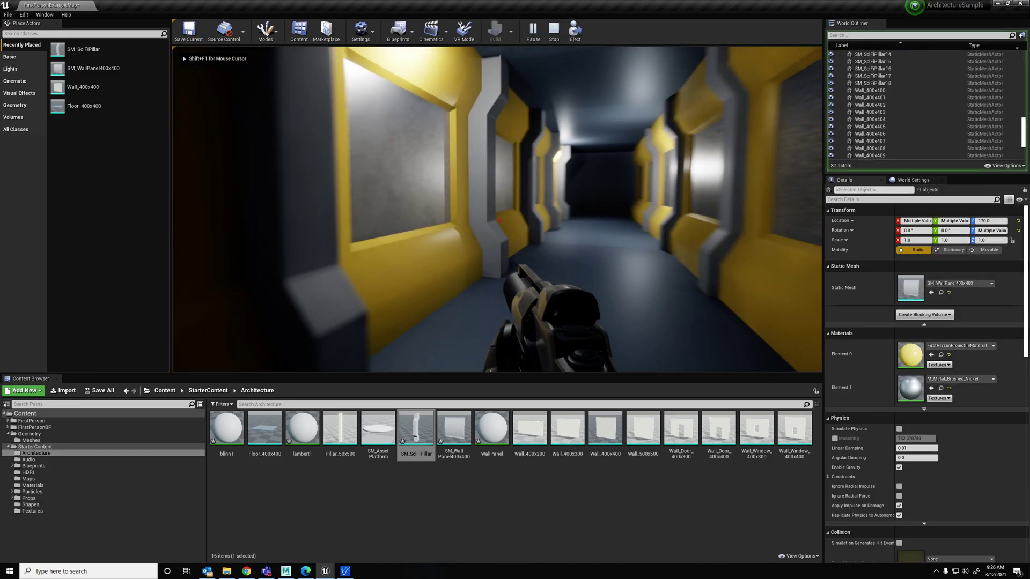
key(w)
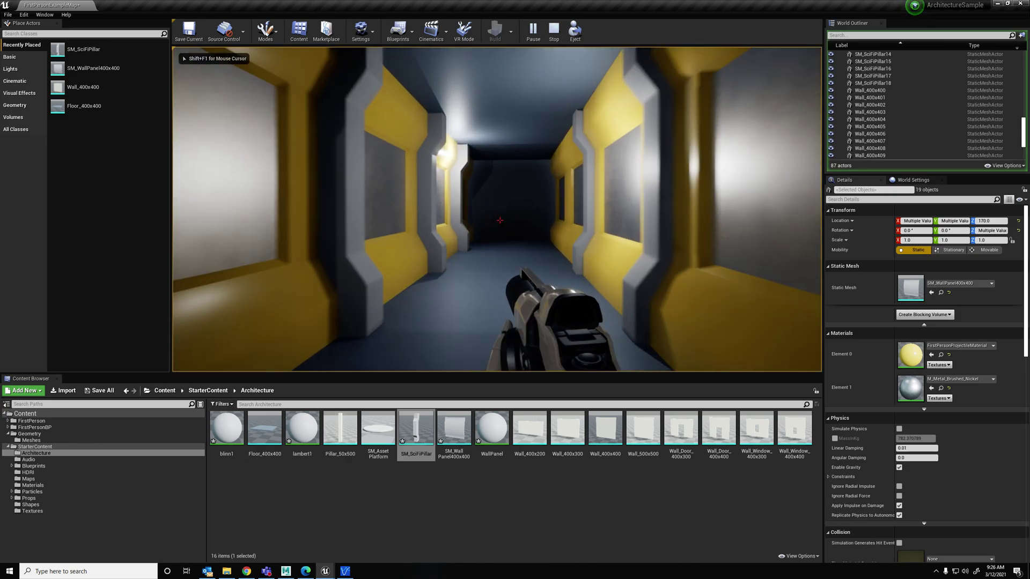
key(w)
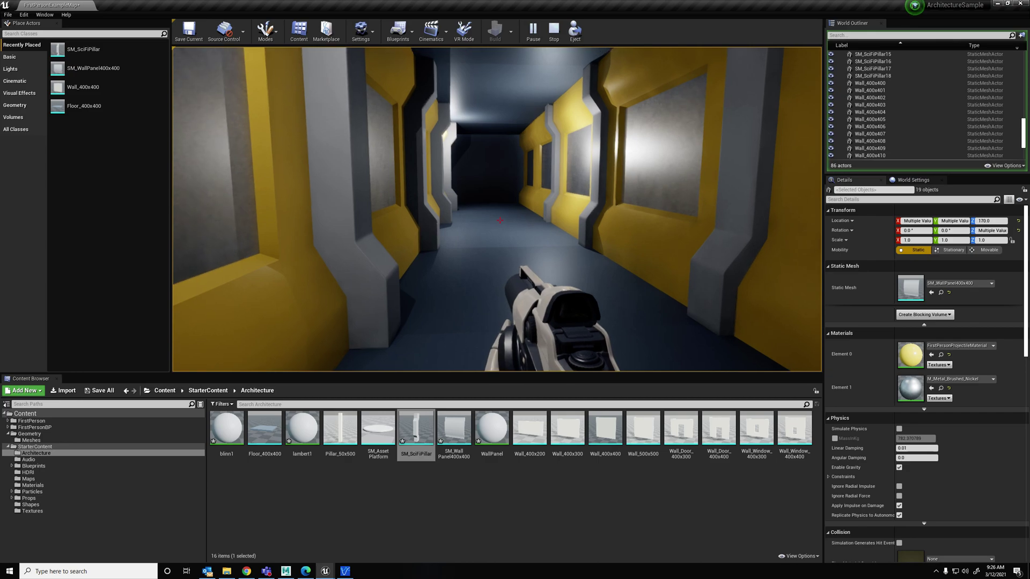
key(Escape)
Rotate the end wall panel Wall_400x405 to -90° about Z and move it to X -1750, Y 580 to open a side passage
key(s)
right_drag(498, 209, 517, 232)
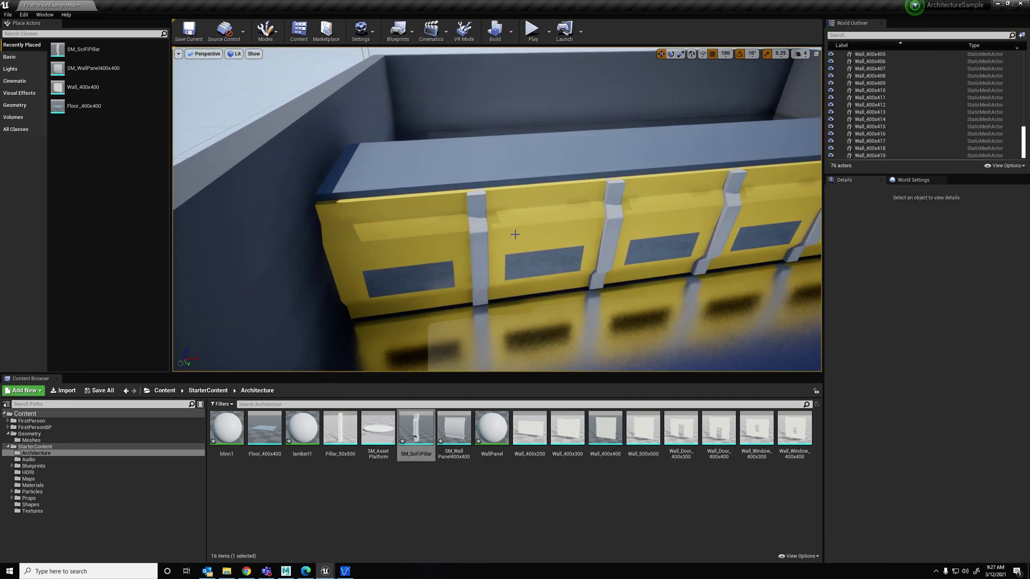
click(434, 238)
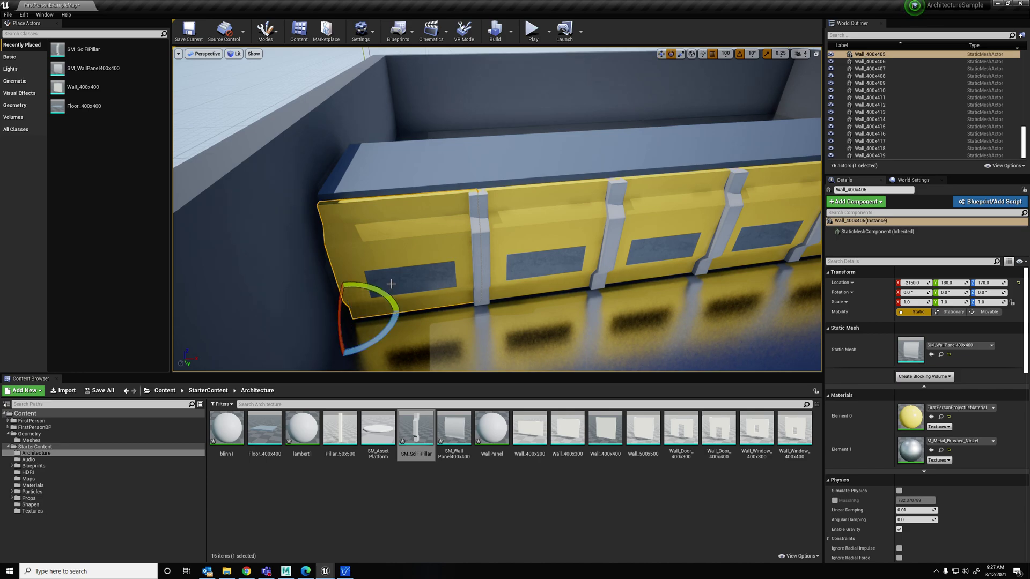
drag(389, 329, 500, 370)
key(w)
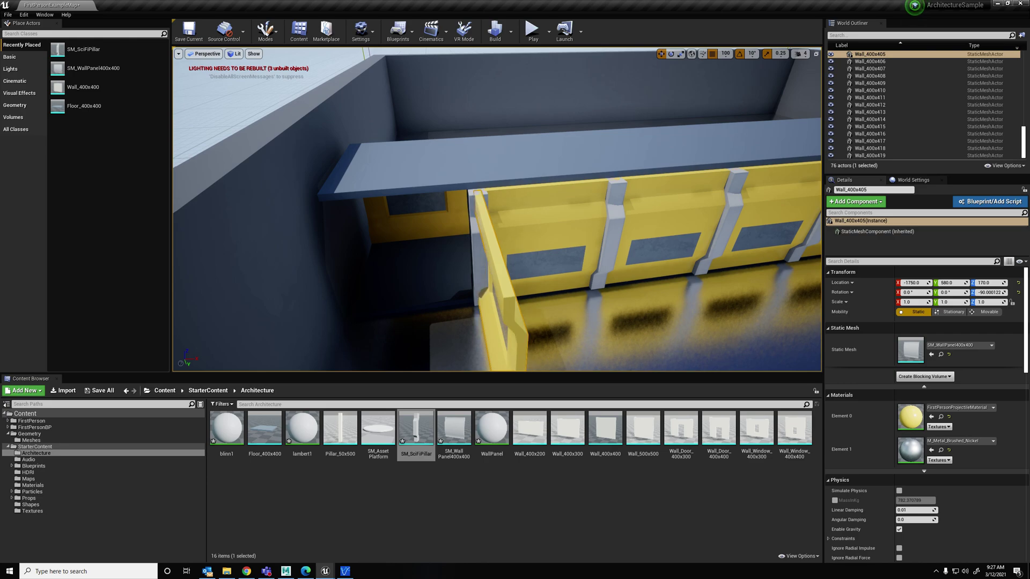
Duplicate the corner pillar to the far end of the turned wall panel at Y 570 and rotate the copy 90° about Z
alt+drag(479, 232, 617, 247)
click(412, 314)
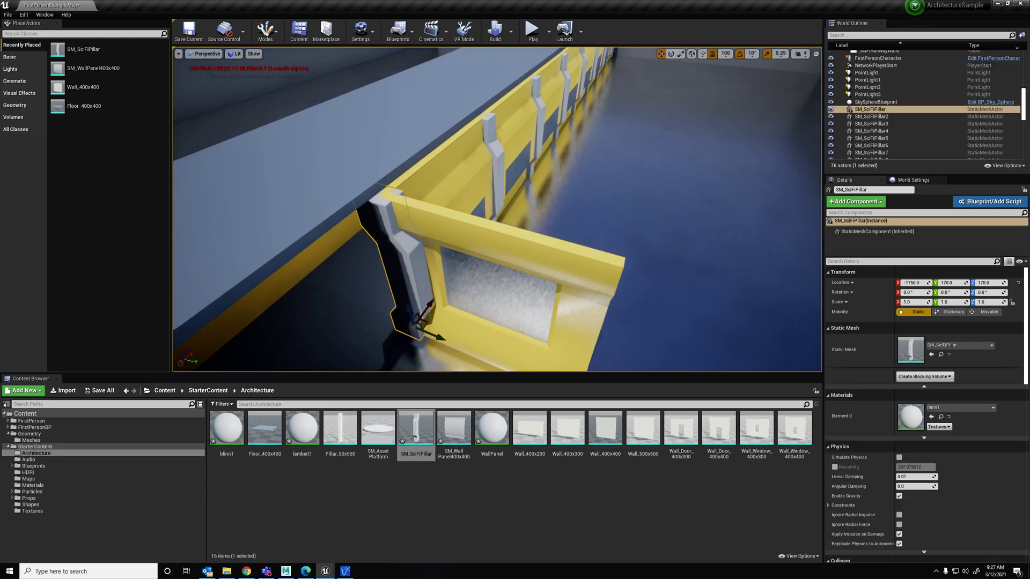
key(s)
right_drag(465, 261, 507, 264)
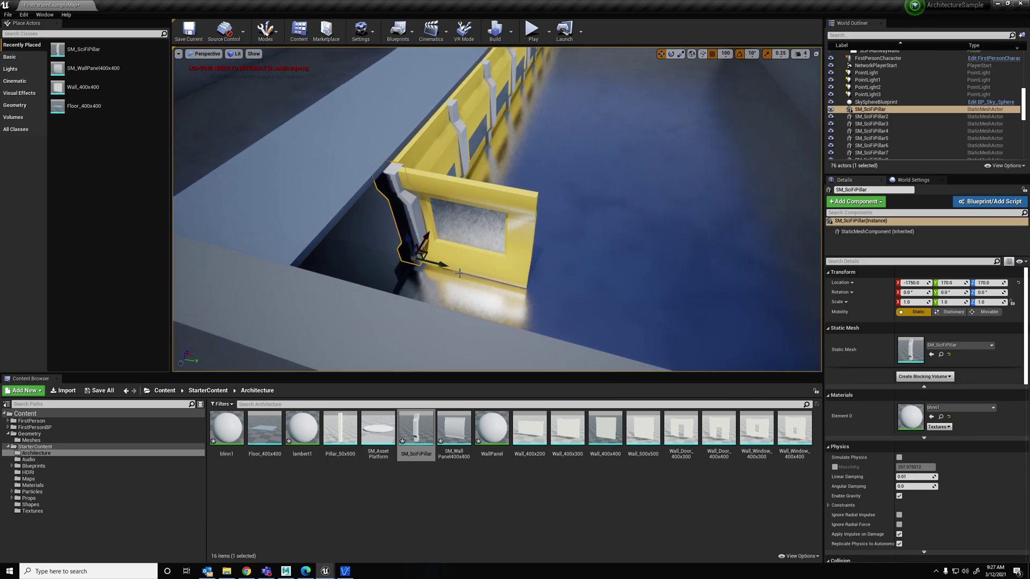
alt+drag(440, 268, 561, 287)
key(e)
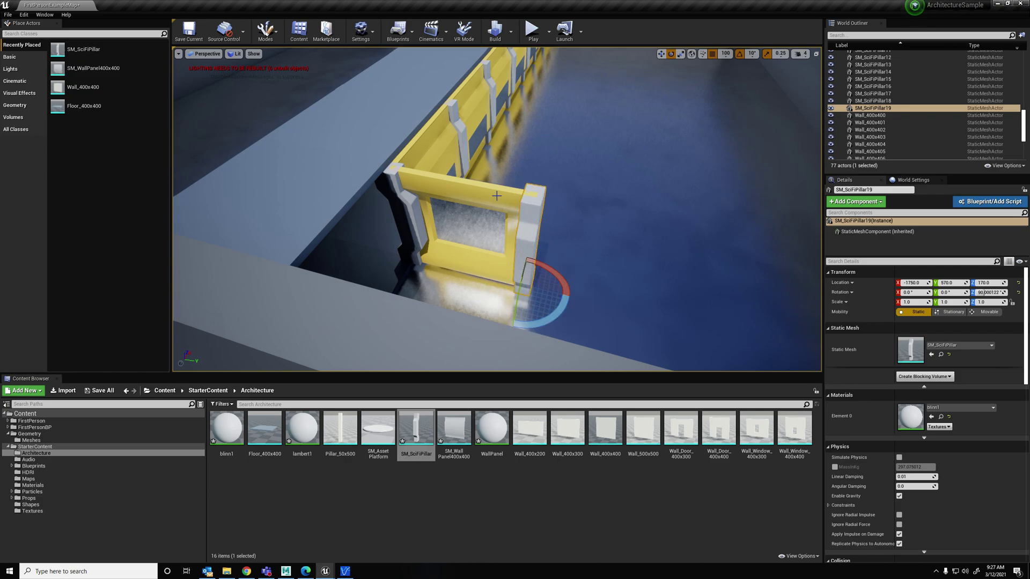
Select the turned wall panel with its new pillar and duplicate the pair three times along the side passage
ctrl+click(542, 244)
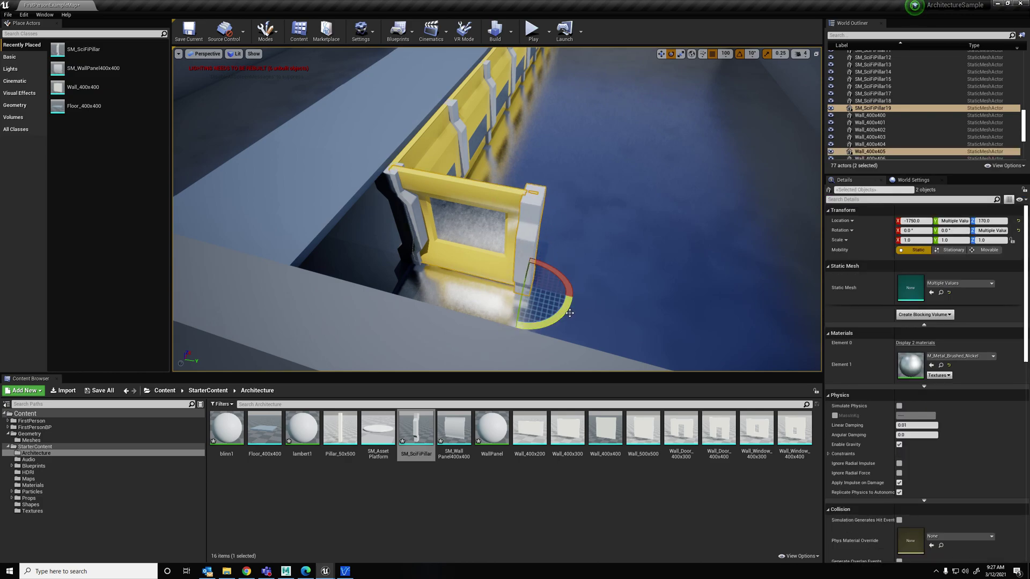
key(w)
alt+drag(554, 292, 812, 351)
right_drag(812, 351, 799, 386)
alt+drag(670, 306, 801, 269)
right_drag(621, 190, 533, 198)
Duplicate the floor tile Floor_400x405 five times along Y to floor the side passage up to Y 1770
click(453, 219)
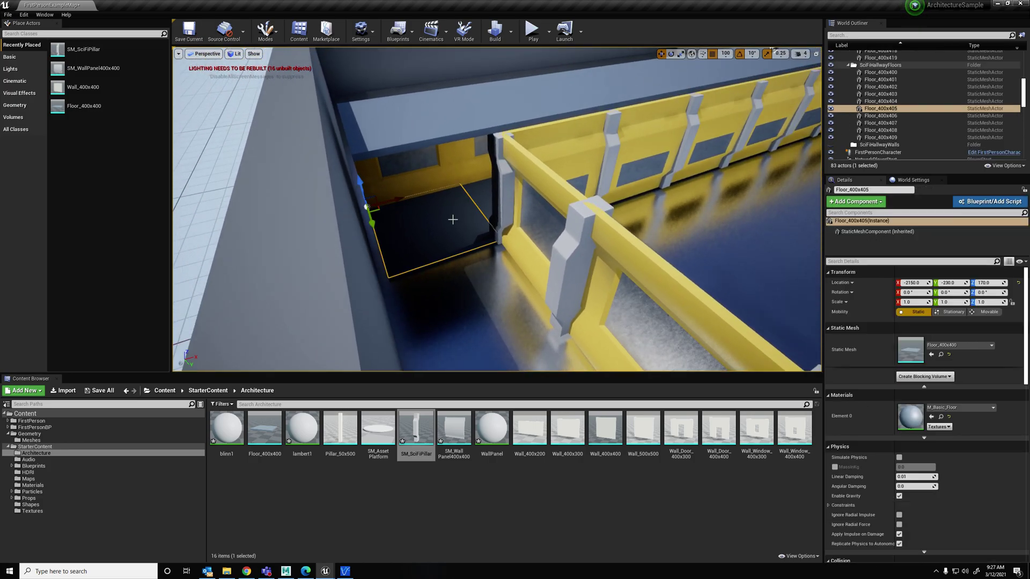
alt+drag(371, 222, 402, 302)
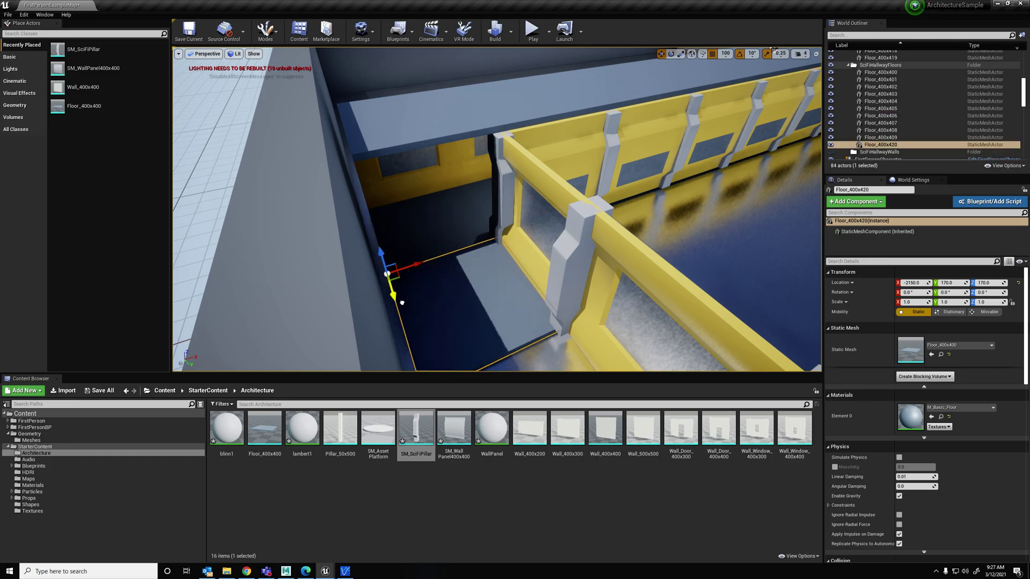
right_drag(452, 306, 628, 201)
alt+drag(646, 163, 317, 219)
right_drag(552, 250, 719, 166)
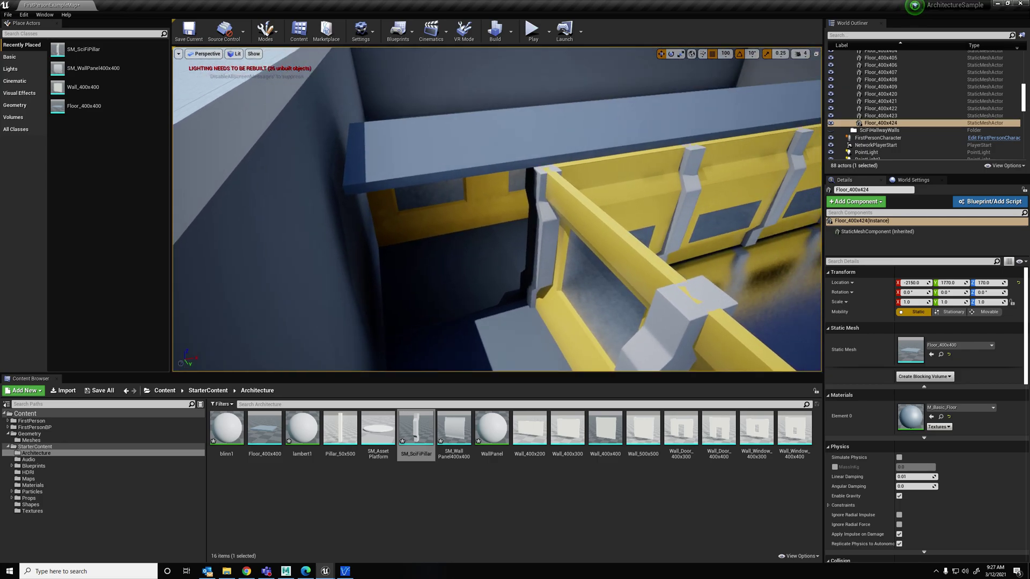
Duplicate the end ceiling tile four times along Y to cover the side passage up to Y 1770
click(461, 146)
right_drag(461, 146, 289, 185)
alt+drag(582, 216, 305, 245)
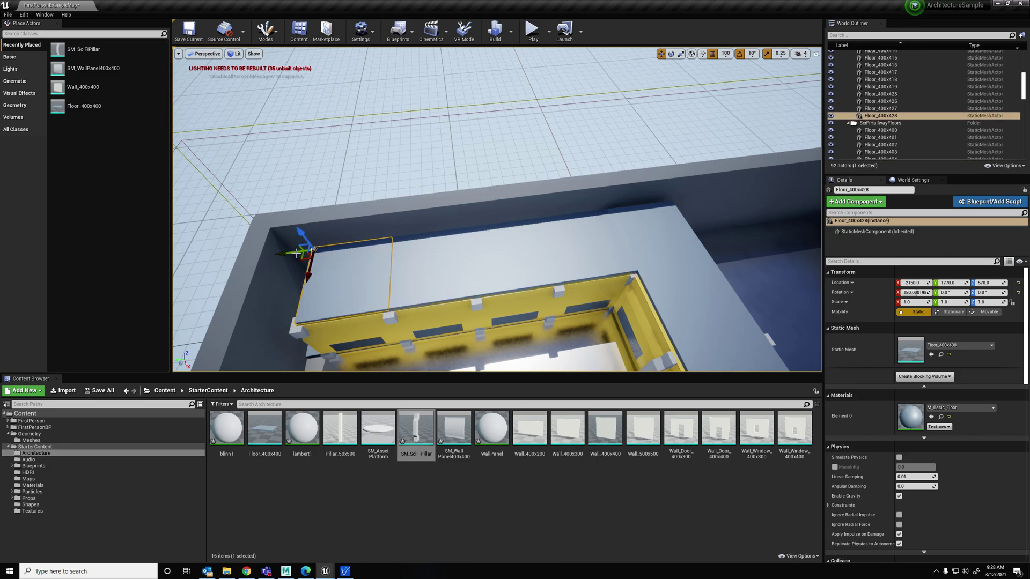
right_drag(497, 274, 821, 234)
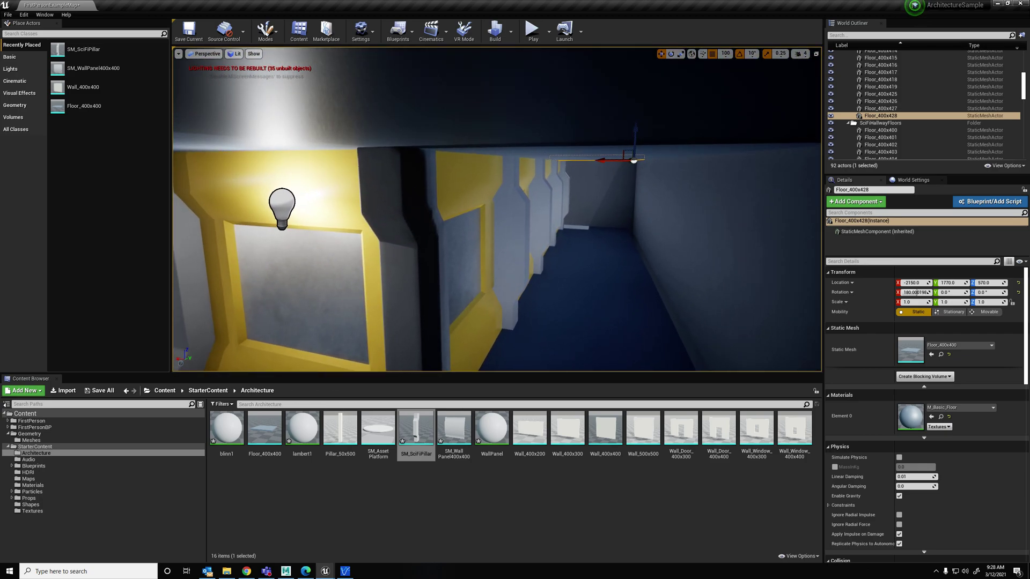
Duplicate a side passage wall panel with its pillar, rotate the copy 180°, and place it along the opposite side at X -2150
click(498, 272)
shift+click(487, 268)
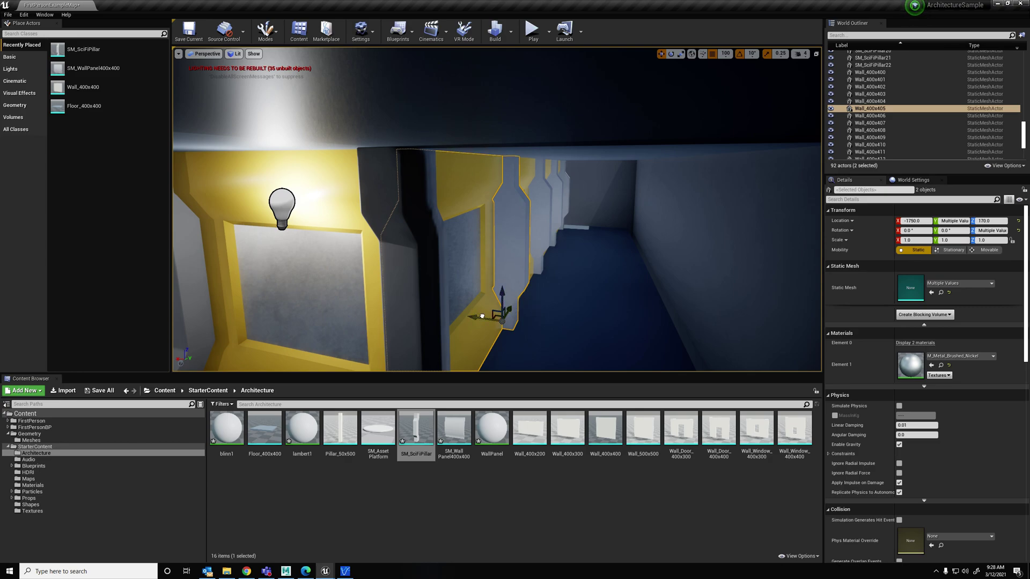
alt+drag(482, 316, 581, 320)
mouse_move(626, 355)
mouse_down()
mouse_move(601, 348)
mouse_move(621, 329)
mouse_move(637, 341)
mouse_up()
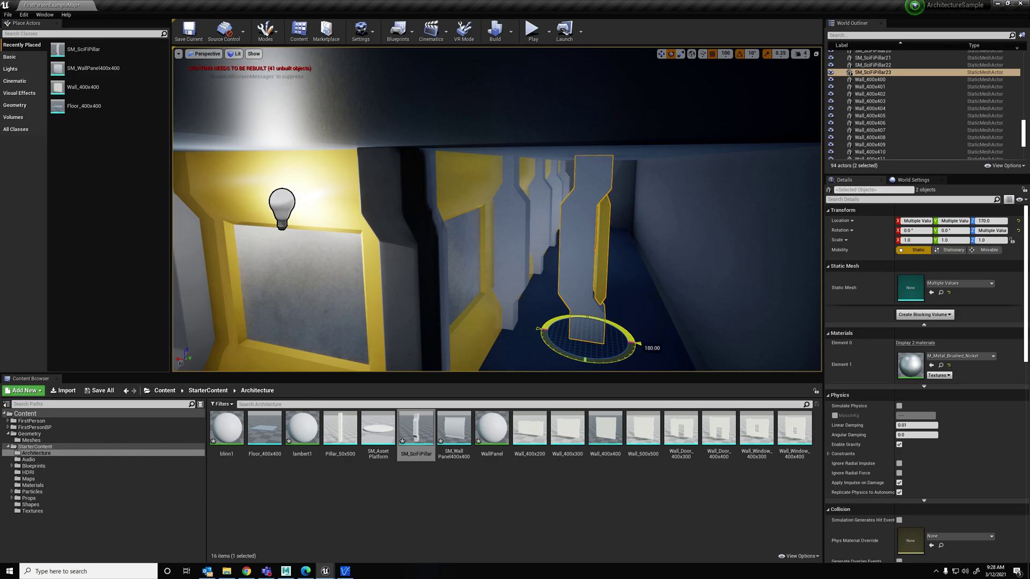
drag(590, 337, 648, 338)
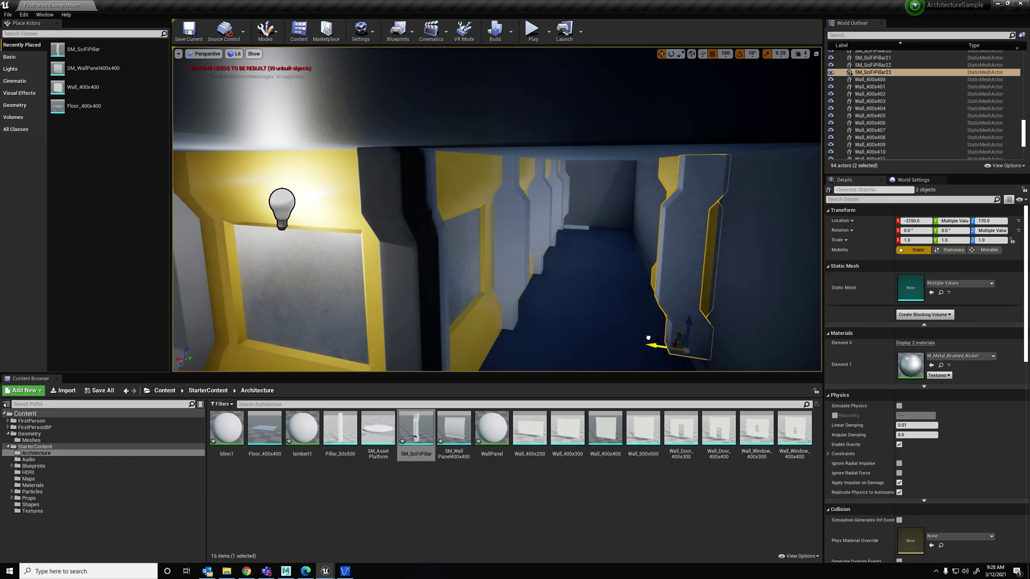
right_drag(581, 306, 664, 338)
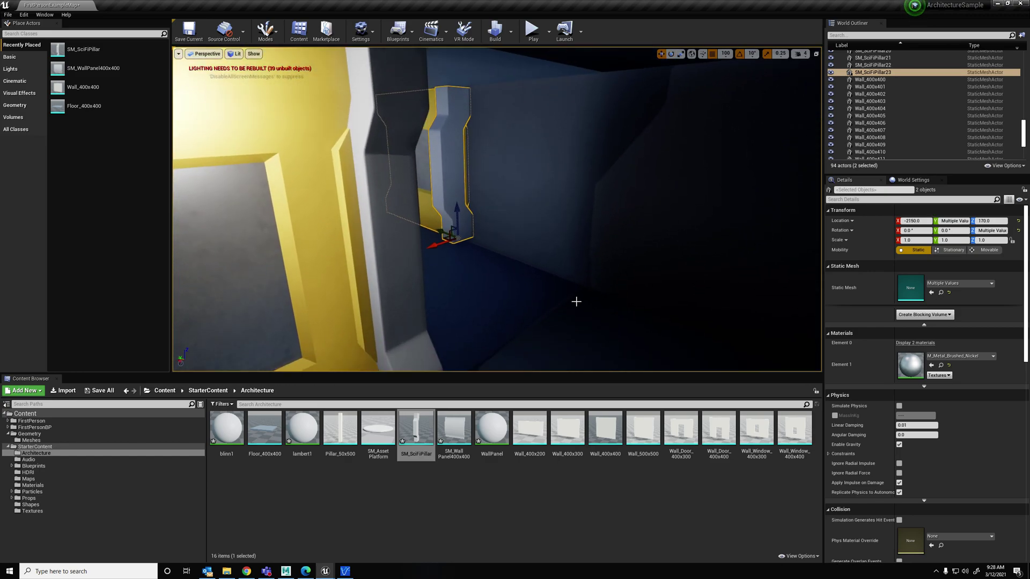
drag(446, 232, 735, 311)
right_drag(499, 278, 522, 280)
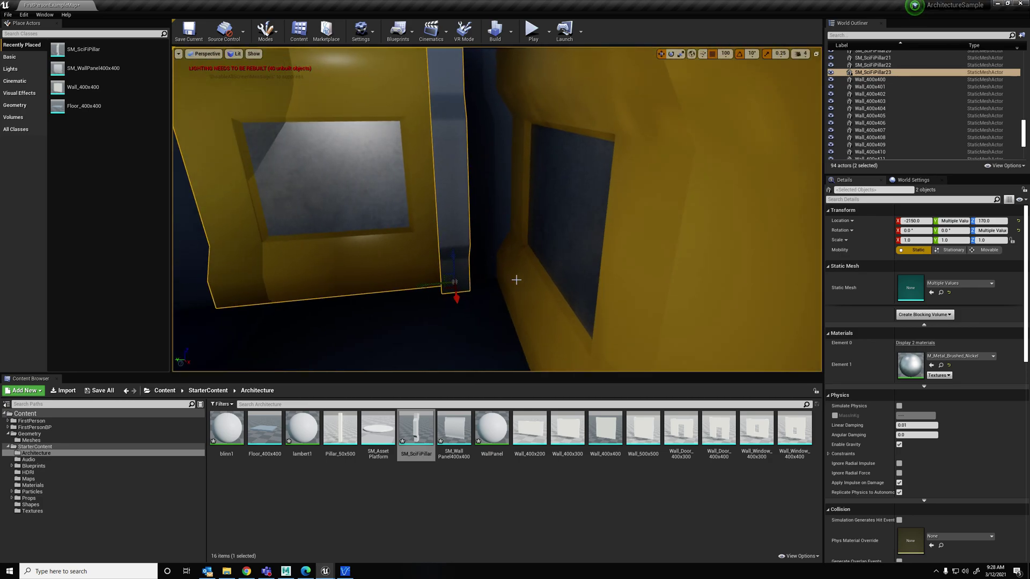
Duplicate the opposite wall panel and pillar pair five times along the side passage to complete that wall
drag(447, 281, 580, 285)
right_drag(504, 279, 649, 289)
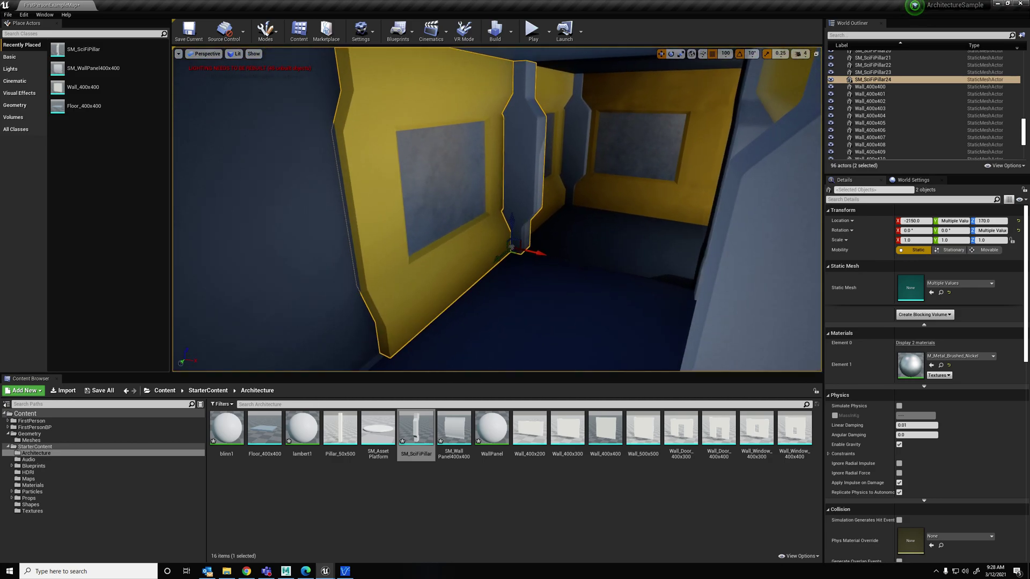
drag(501, 258, 458, 285)
alt+shift+drag(510, 257, 462, 283)
right_drag(612, 239, 399, 244)
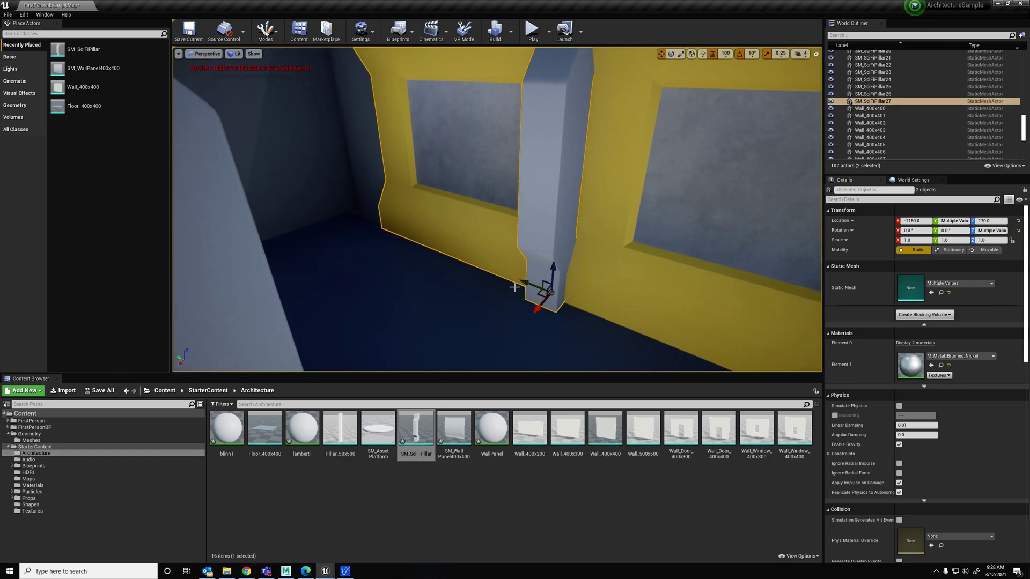
alt+drag(526, 282, 369, 230)
right_drag(369, 231, 300, 217)
right_drag(419, 222, 465, 229)
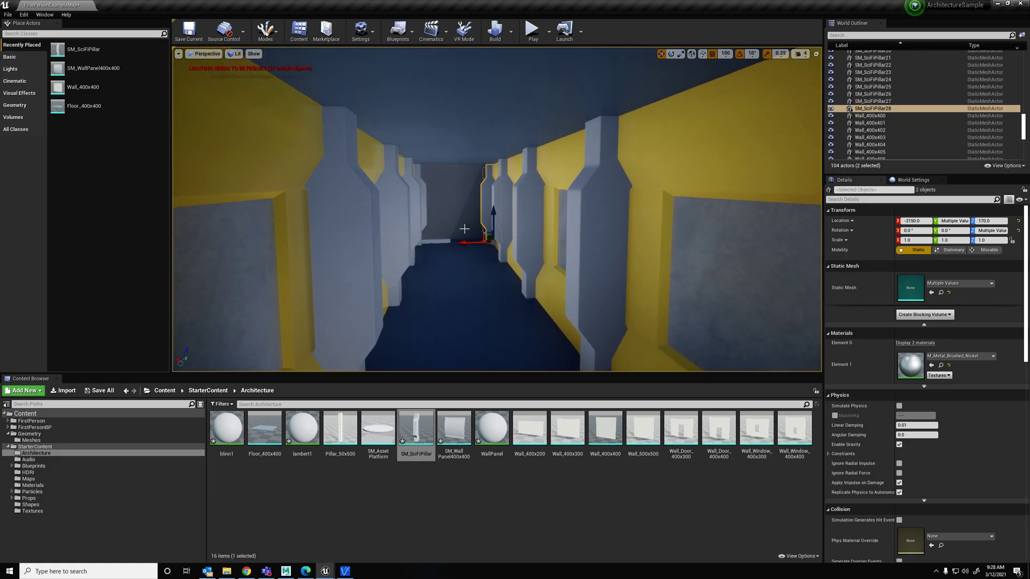
Add a point light near the ceiling of the side passage at about X -1900, Y 1850, Z 600
key(l)
click(447, 191)
right_drag(457, 236, 272, 234)
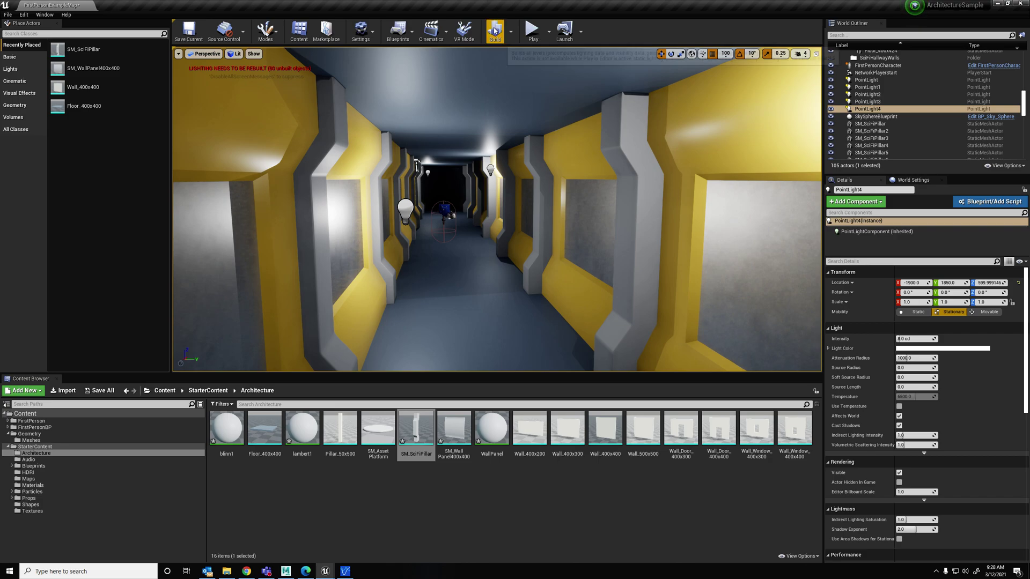
Build the level's lighting and switch the viewport to full screen
click(494, 30)
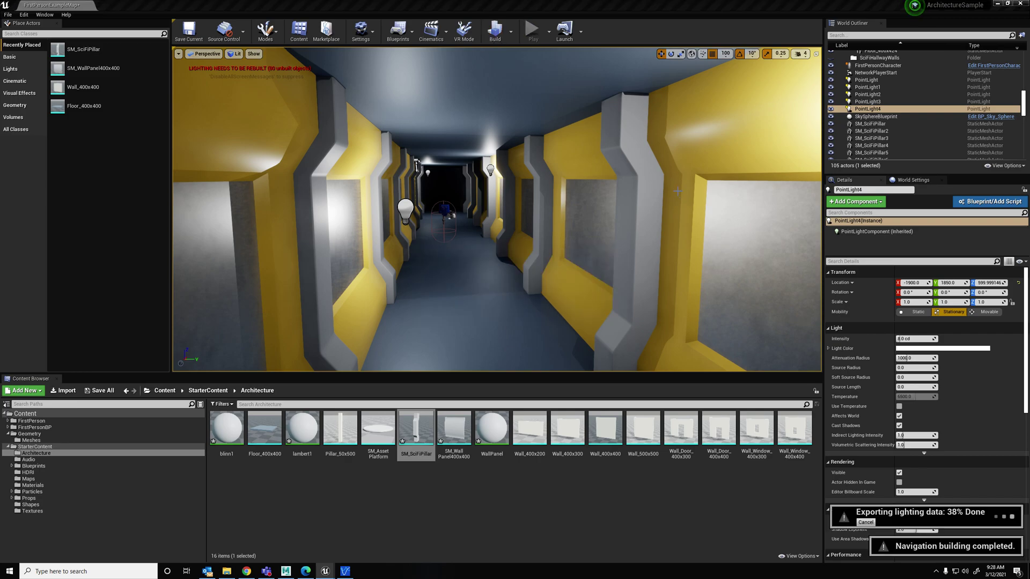
click(505, 184)
key(F11)
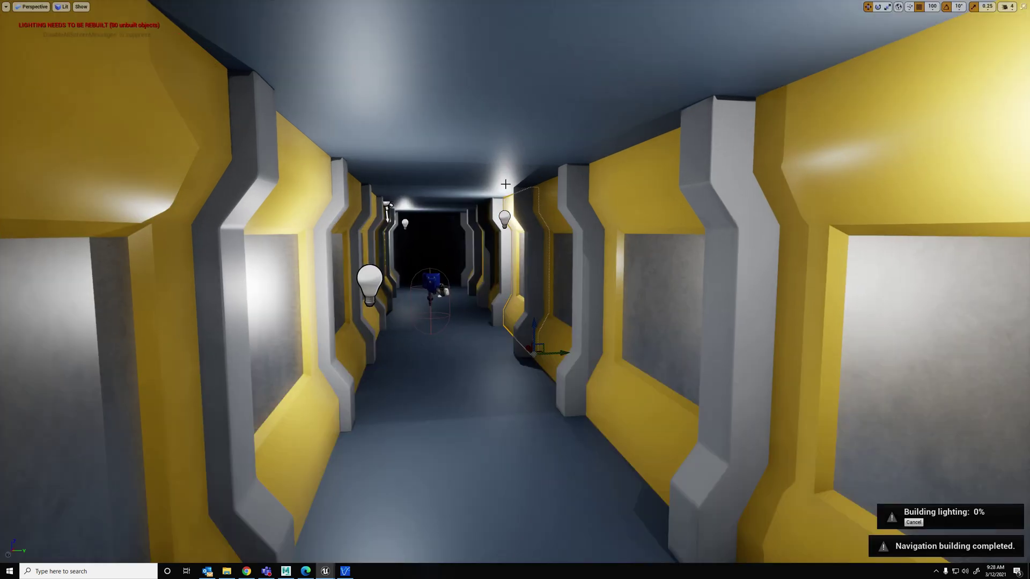
Swap the nearest pair of side passage pillars across to each other's wall so they follow the wall profile
click(484, 302)
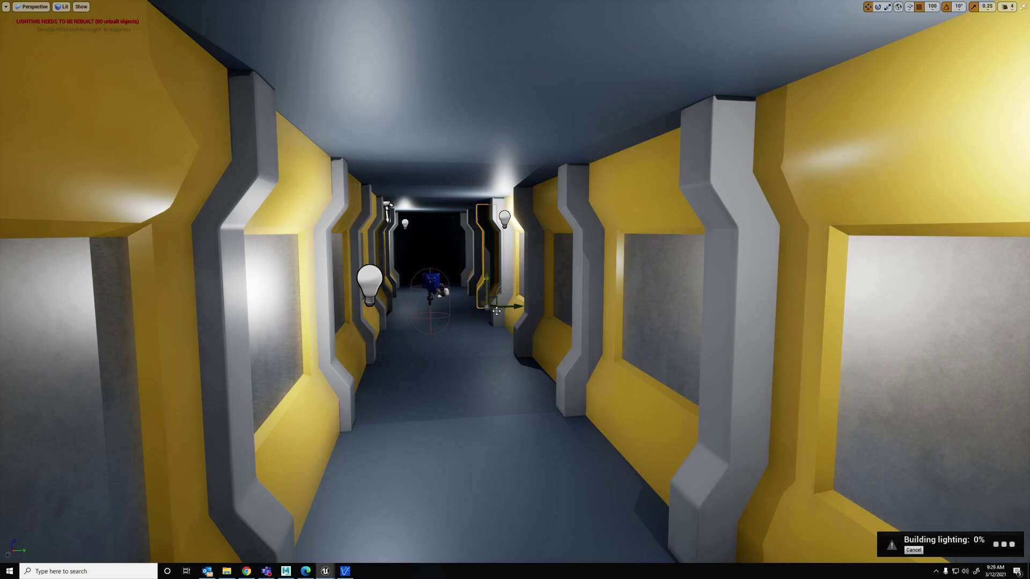
right_drag(496, 312, 336, 309)
key(w)
key(g)
key(w)
key(w)
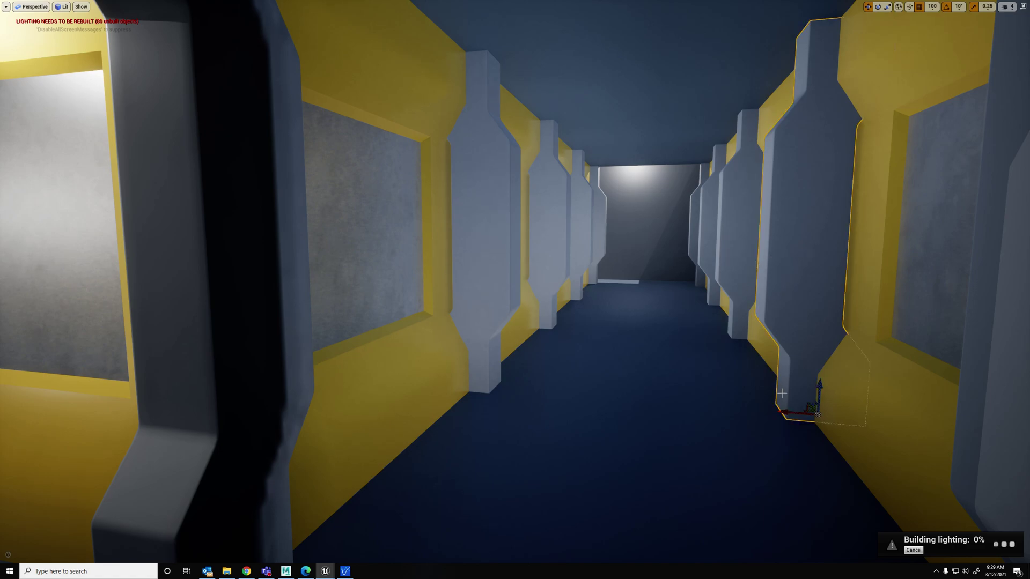
drag(783, 410, 441, 366)
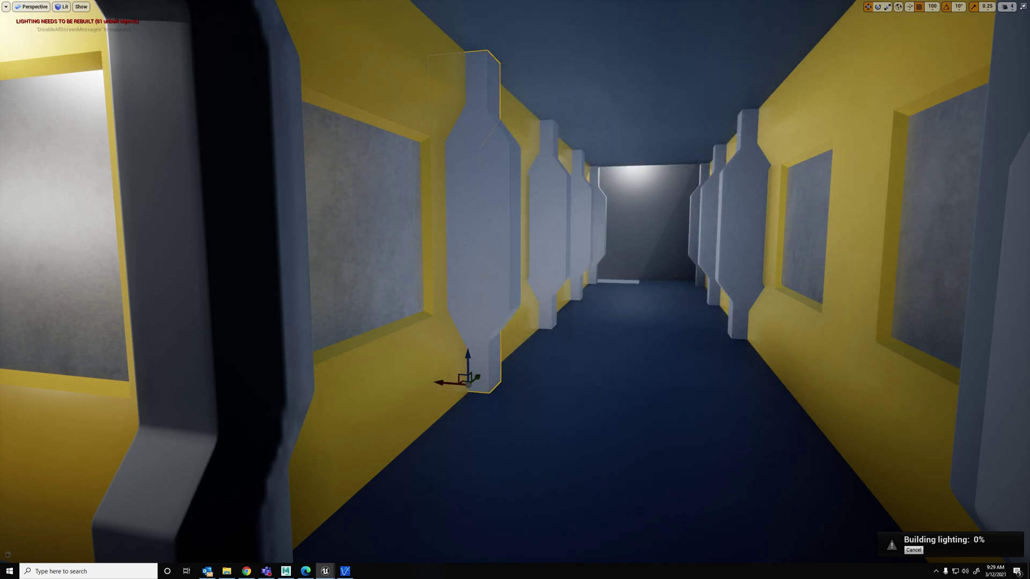
drag(447, 387, 742, 384)
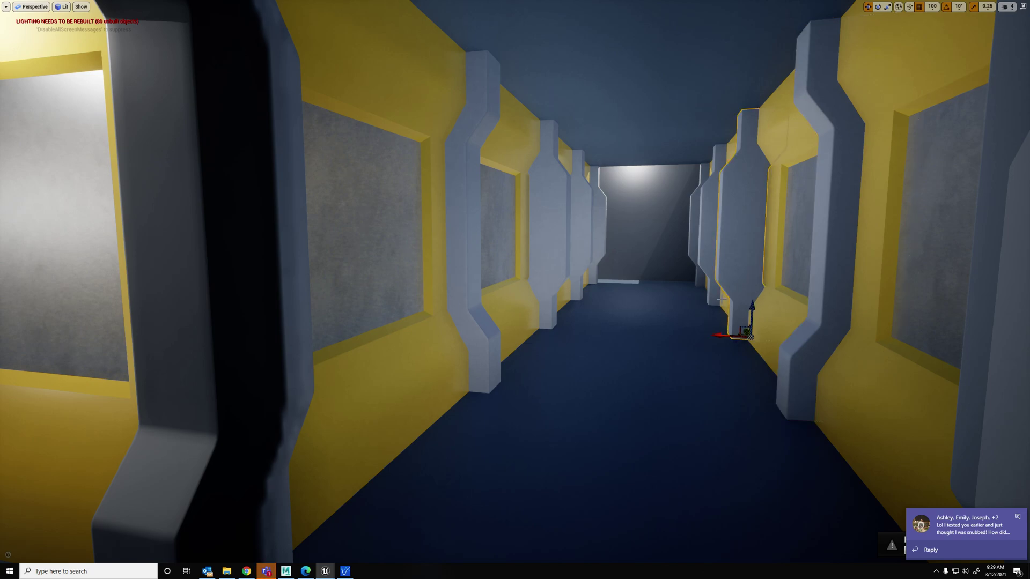
Swap the pillar pairs farther down the side passage between the two walls, and dismiss the chat notification
mouse_move(719, 336)
mouse_down()
mouse_move(518, 320)
mouse_move(719, 326)
mouse_up()
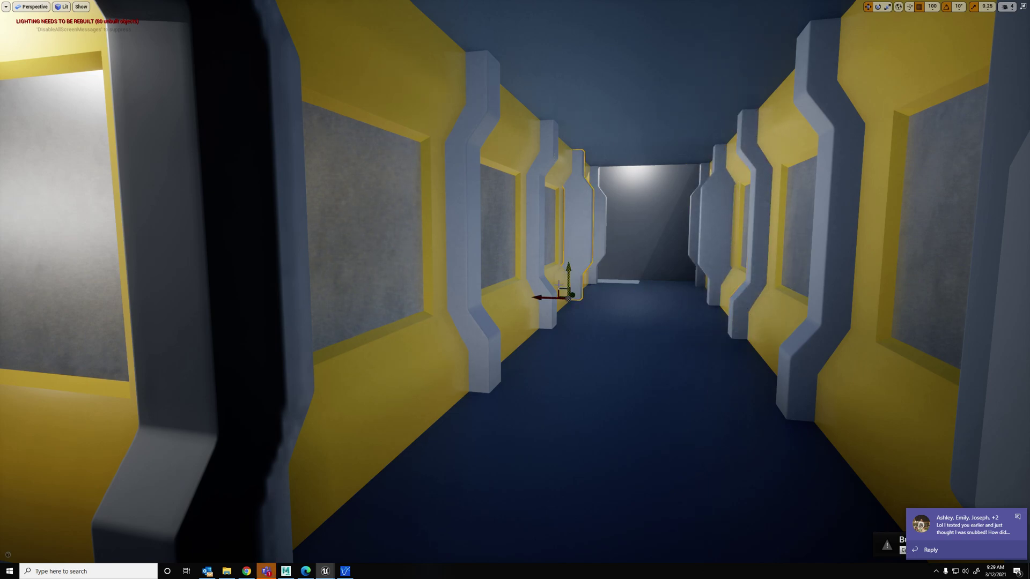
drag(548, 301, 688, 296)
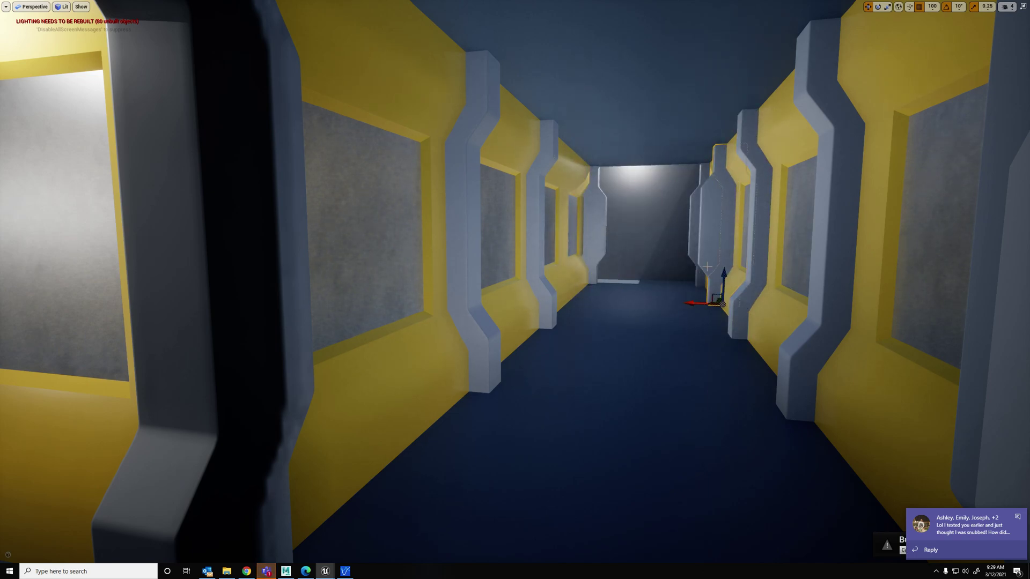
drag(682, 304, 522, 303)
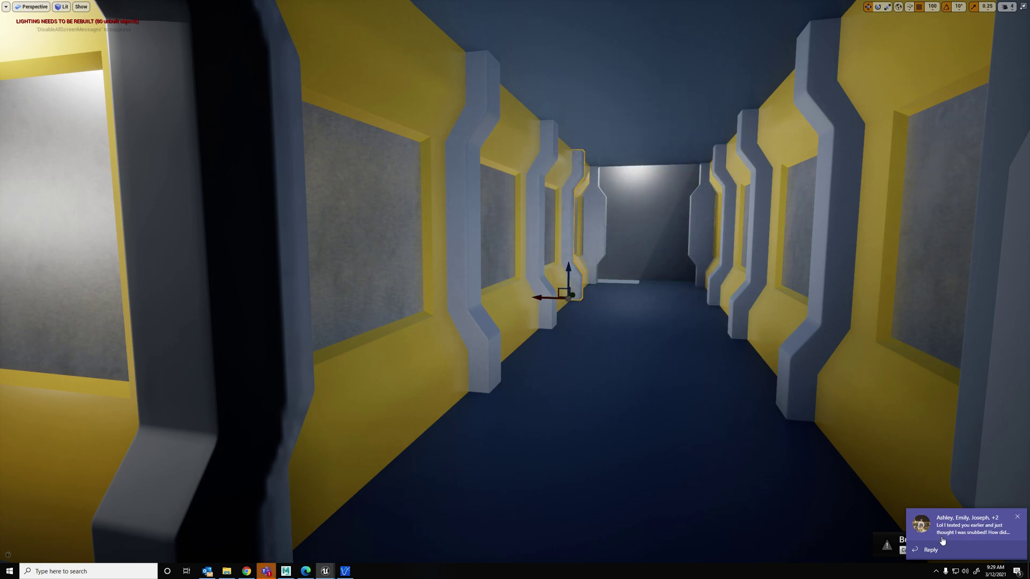
click(1018, 518)
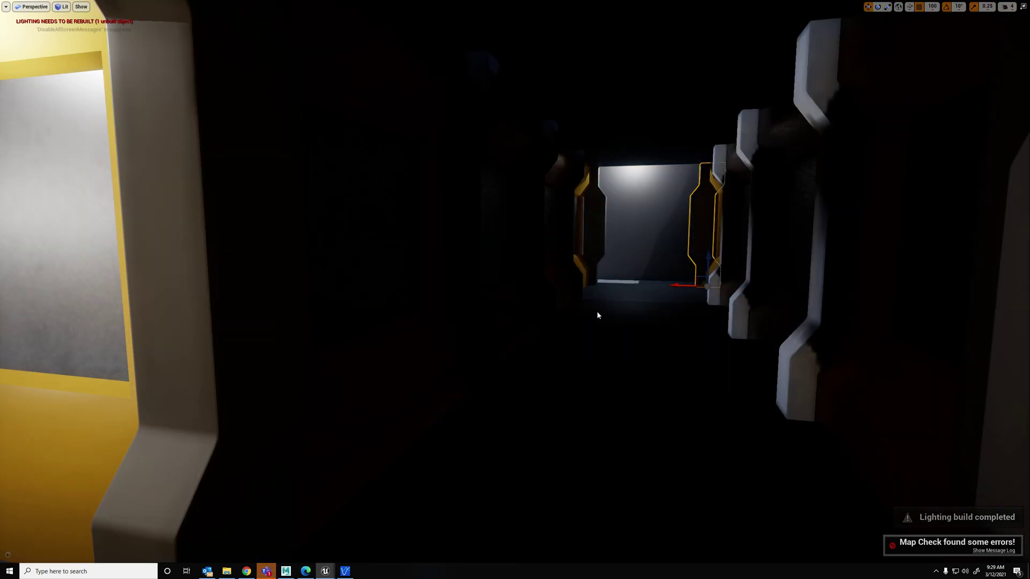
Play the level and walk through the main hallway and past the side passage to examine the built lighting
right_drag(597, 315, 515, 323)
key(w)
key(alt+p)
click(579, 322)
key(w)
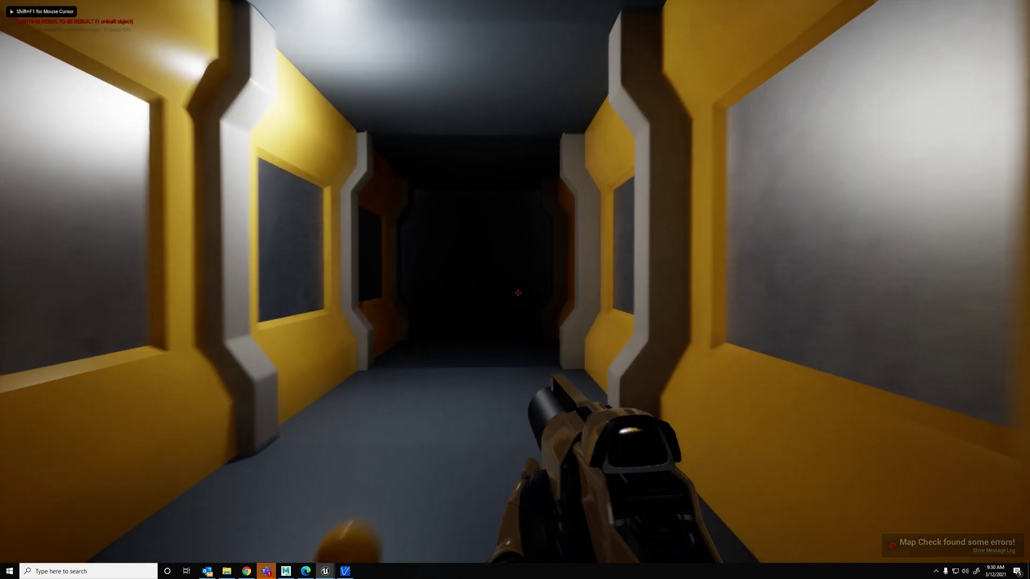
key(w)
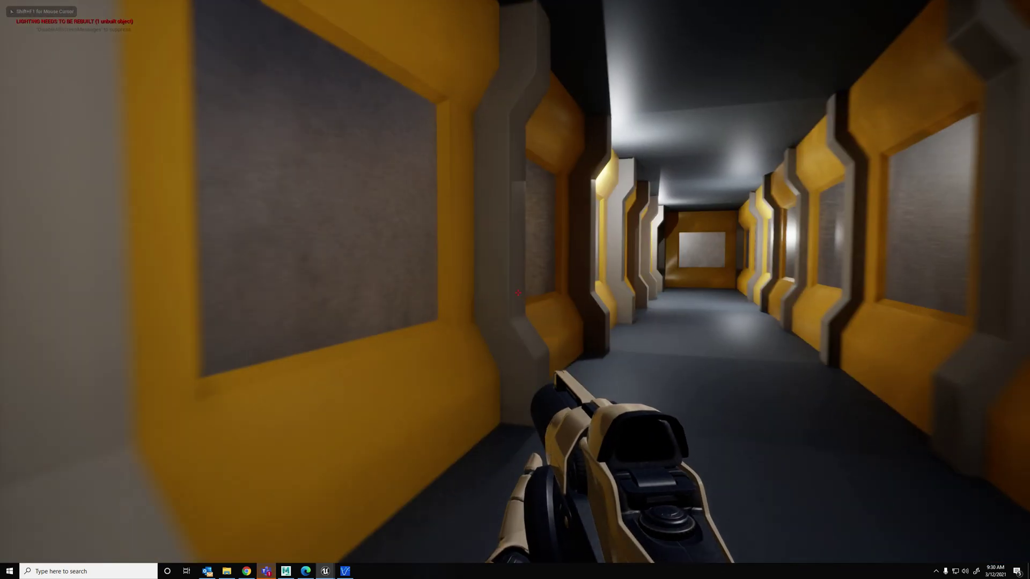
key(w)
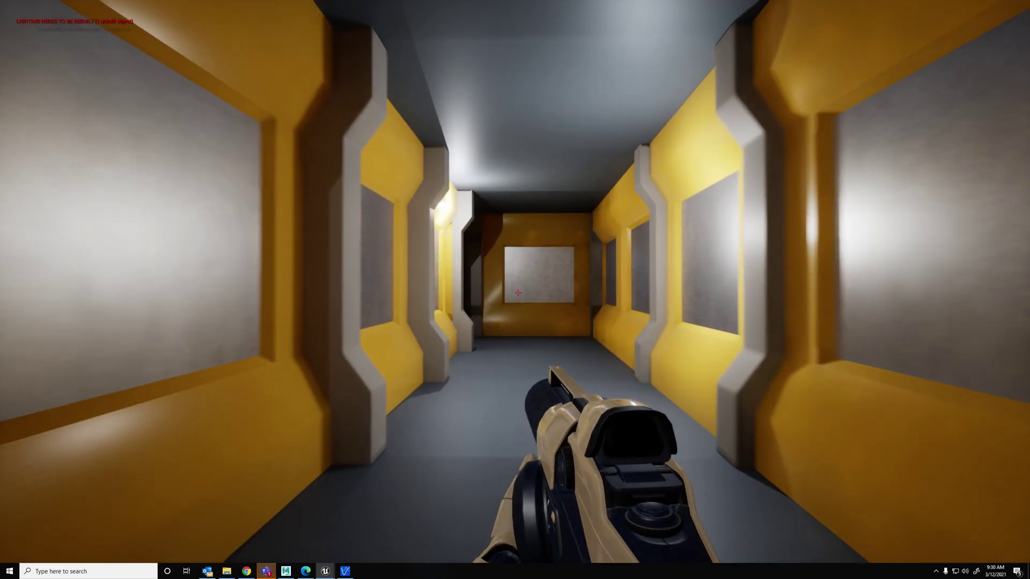
key(w)
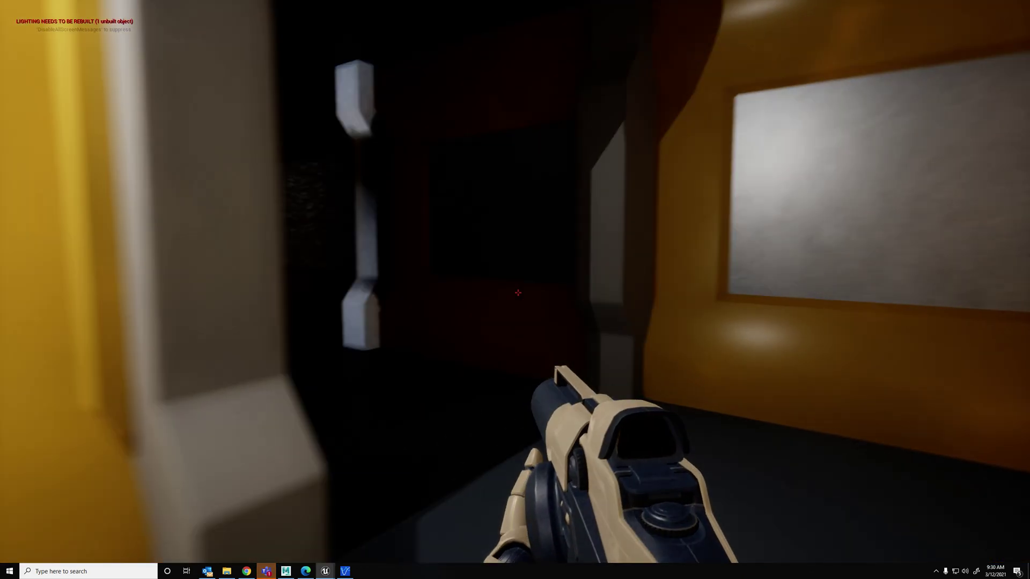
key(w)
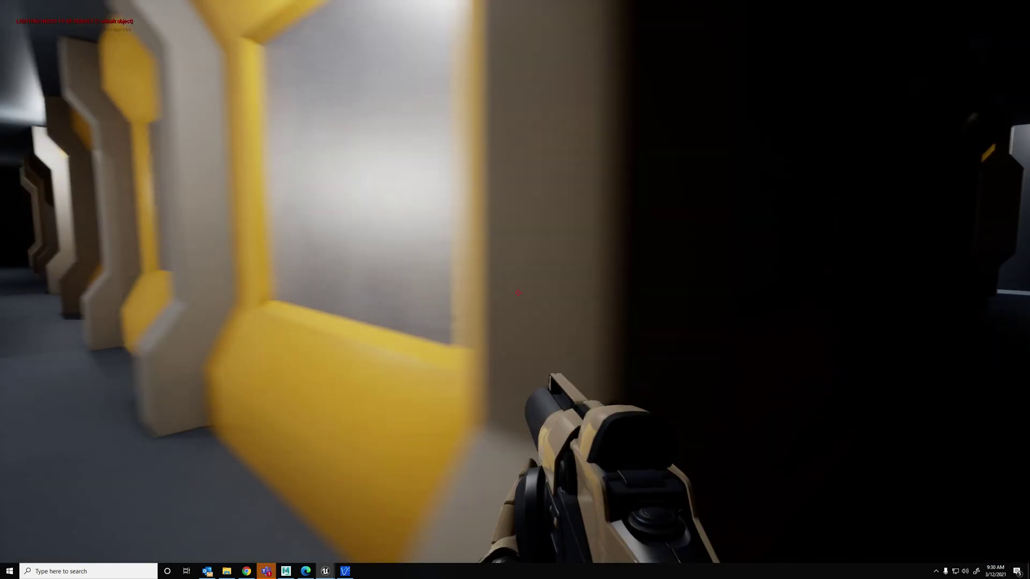
key(w)
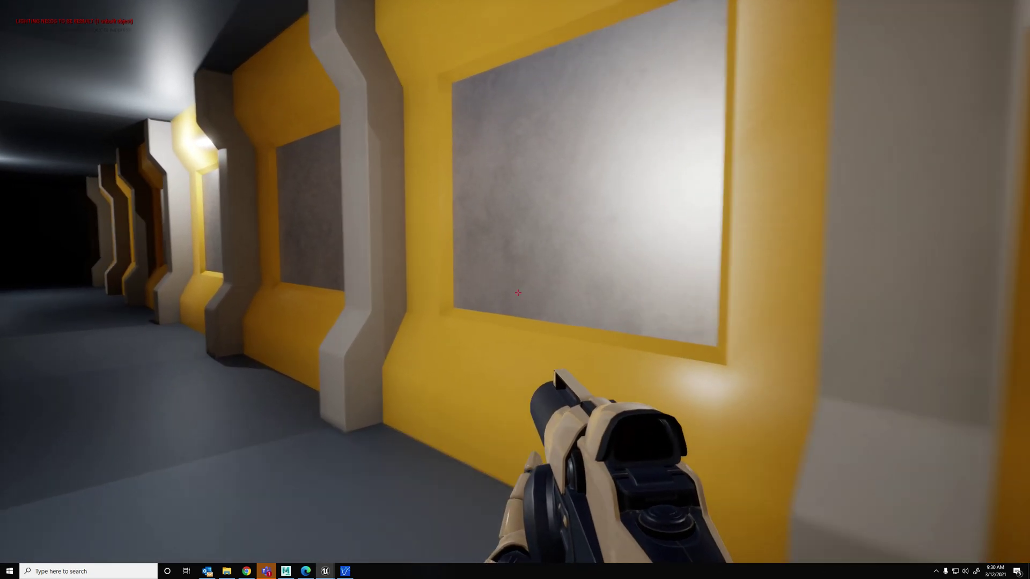
key(w)
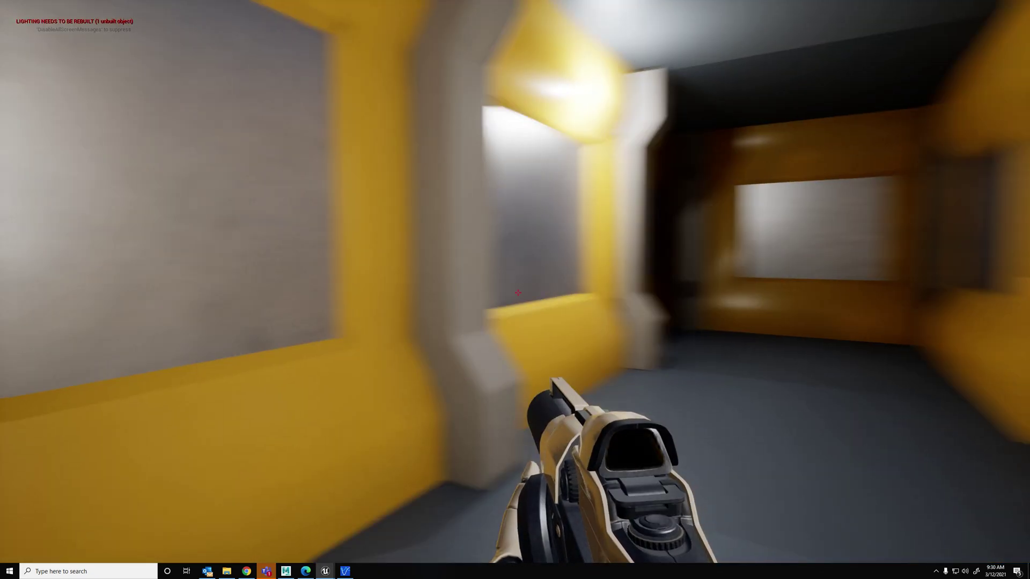